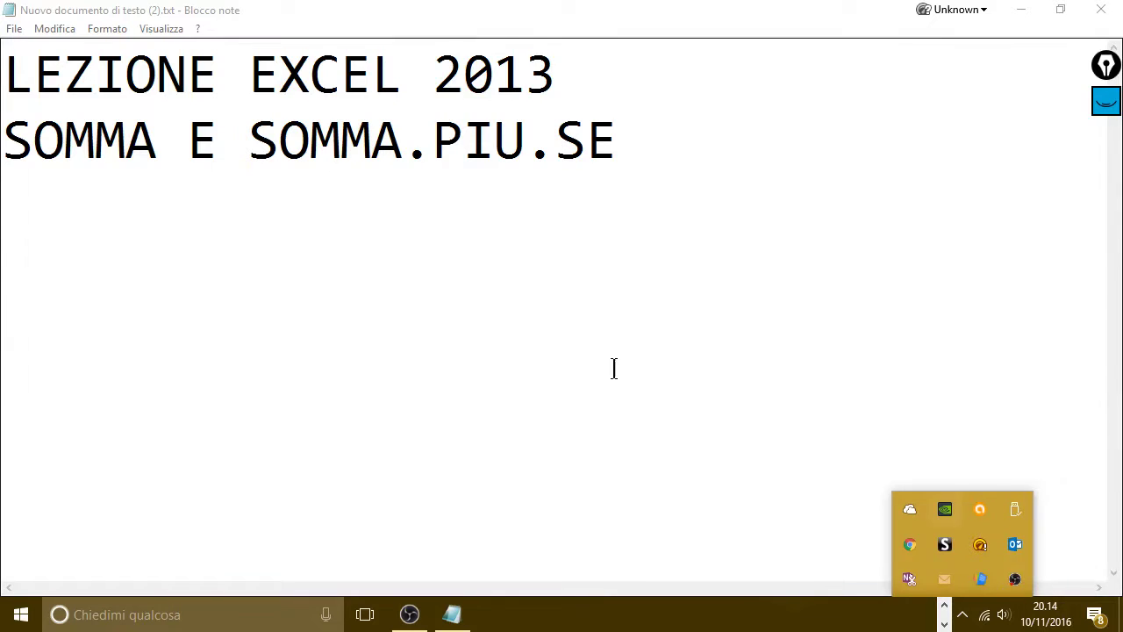
Add the line 'OK ANDIAMO SUBITO AD APRIRE EXCEL' below the SOMMA.PIU.SE title line in Notepad.
{"action": "left_click", "coordinate": [587, 356]}
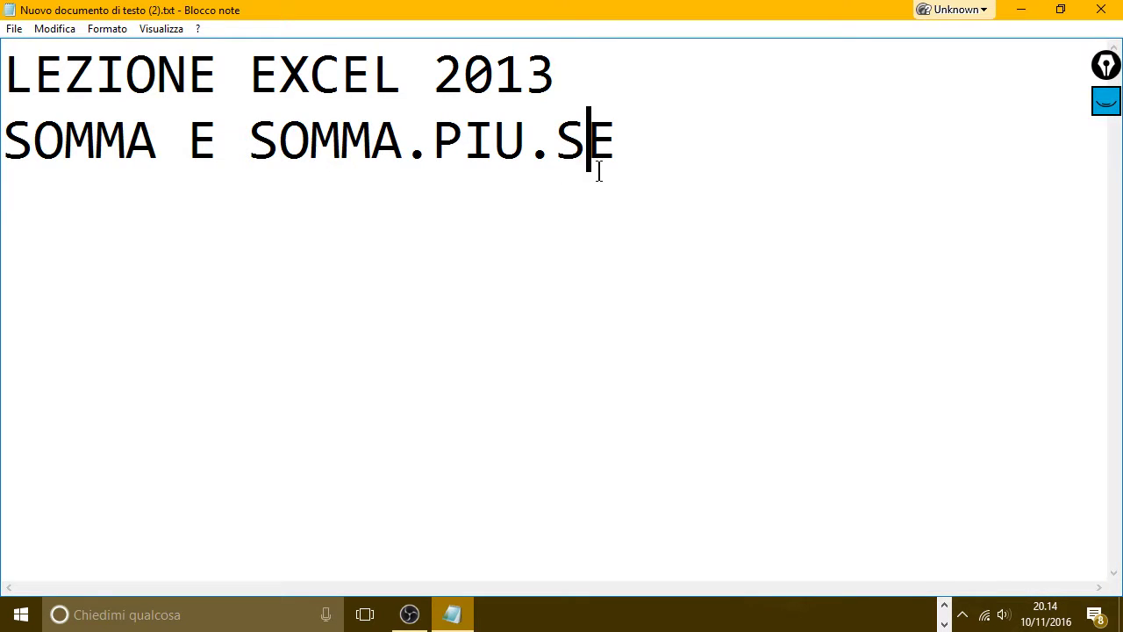
{"action": "left_click_drag", "start_coordinate": [618, 139], "coordinate": [15, 79]}
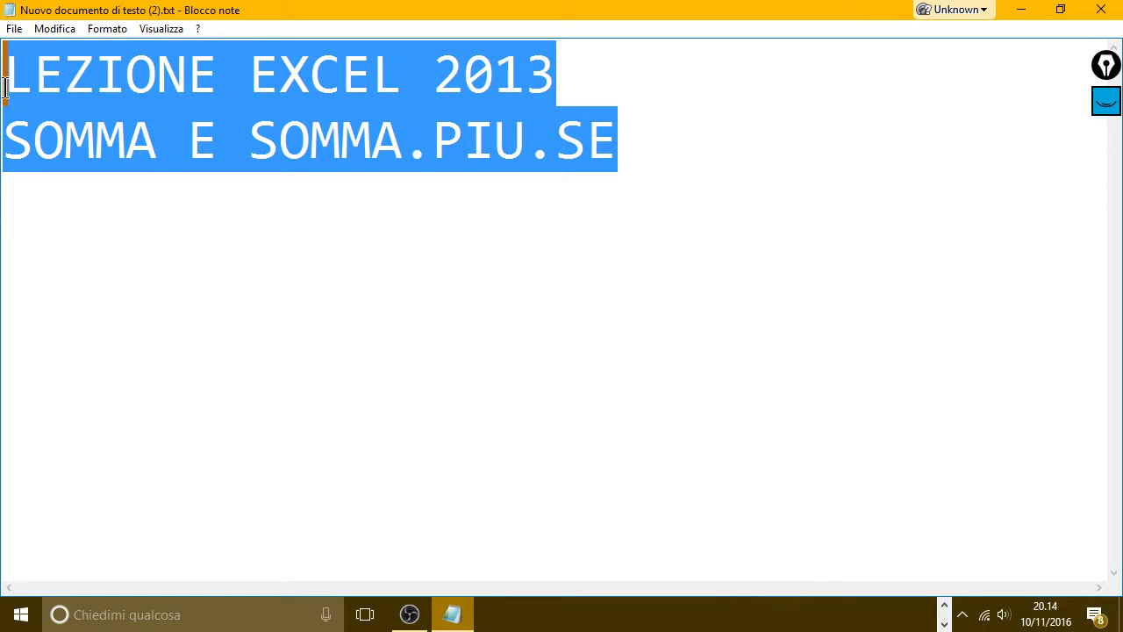
{"action": "left_click", "coordinate": [271, 290]}
{"action": "left_click", "coordinate": [712, 156]}
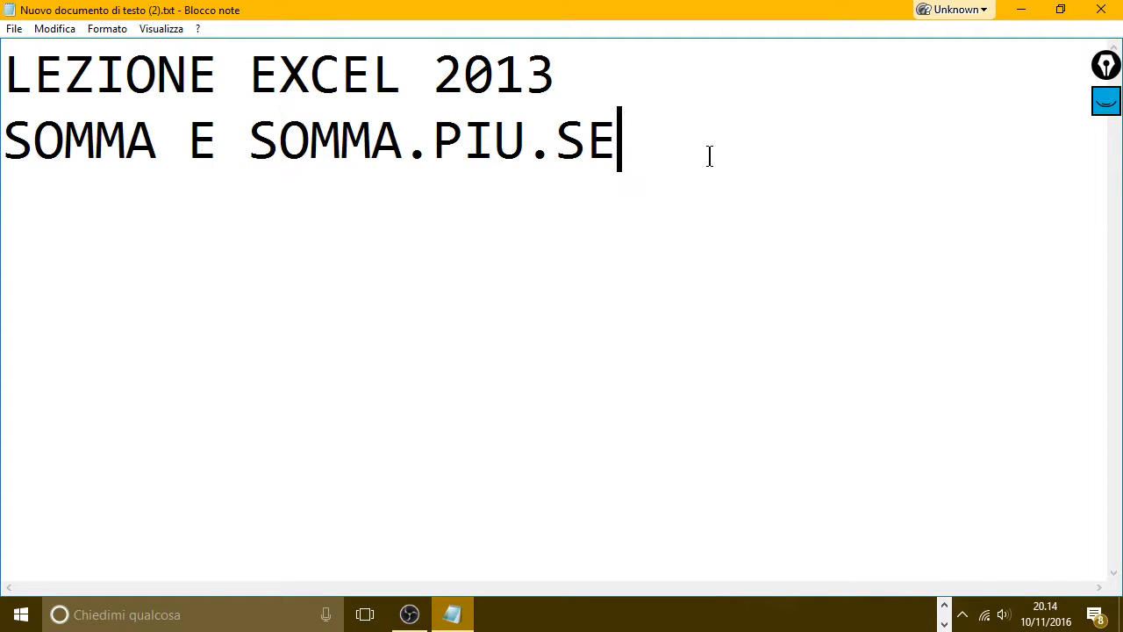
{"action": "key", "text": "Return"}
{"action": "type", "text": "OK"}
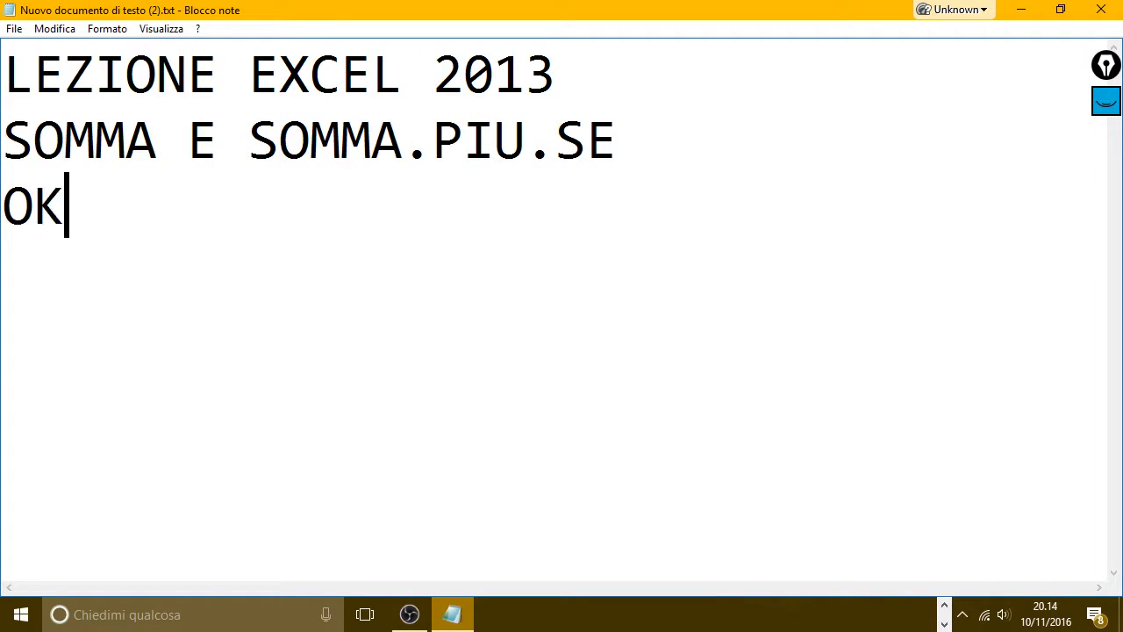
{"action": "type", "text": " ANDIAMO SUBI"}
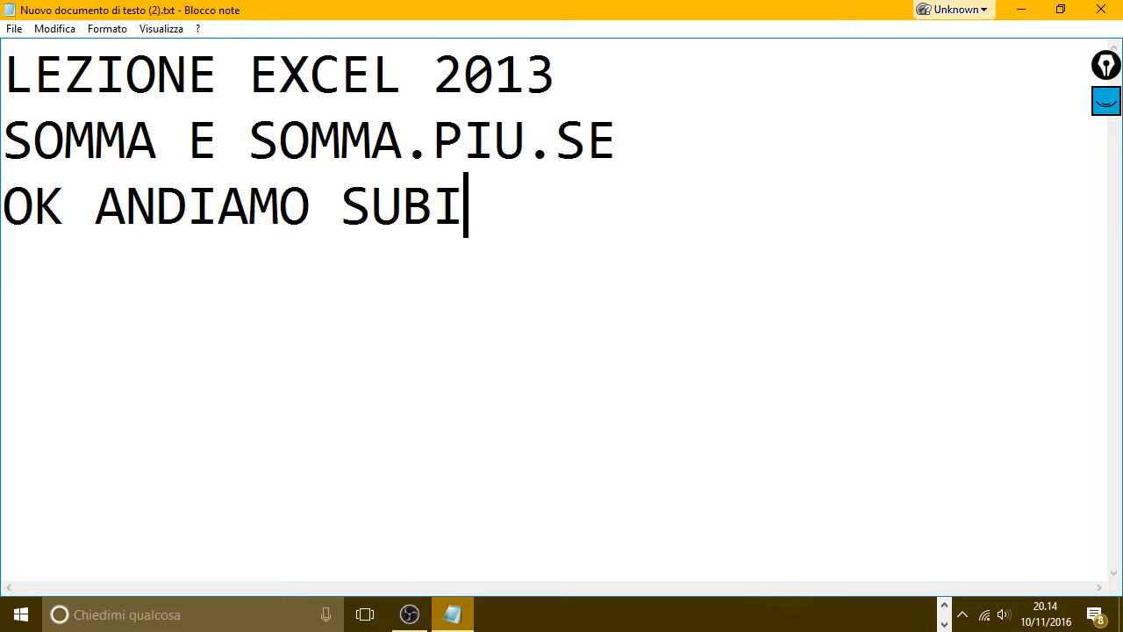
{"action": "type", "text": "TO A"}
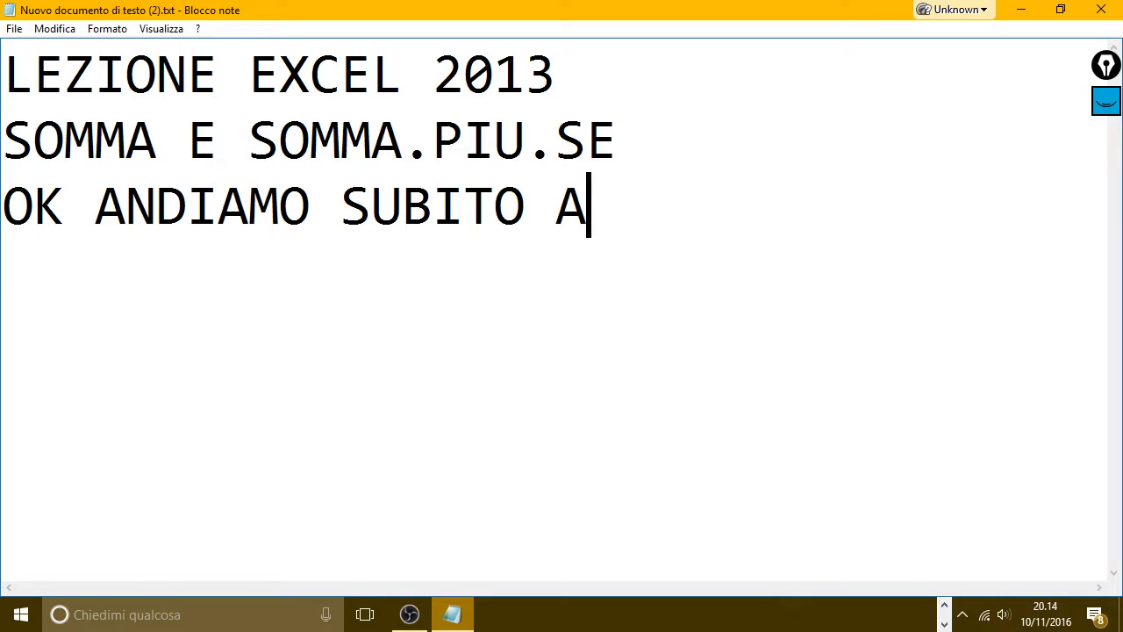
{"action": "type", "text": "D A"}
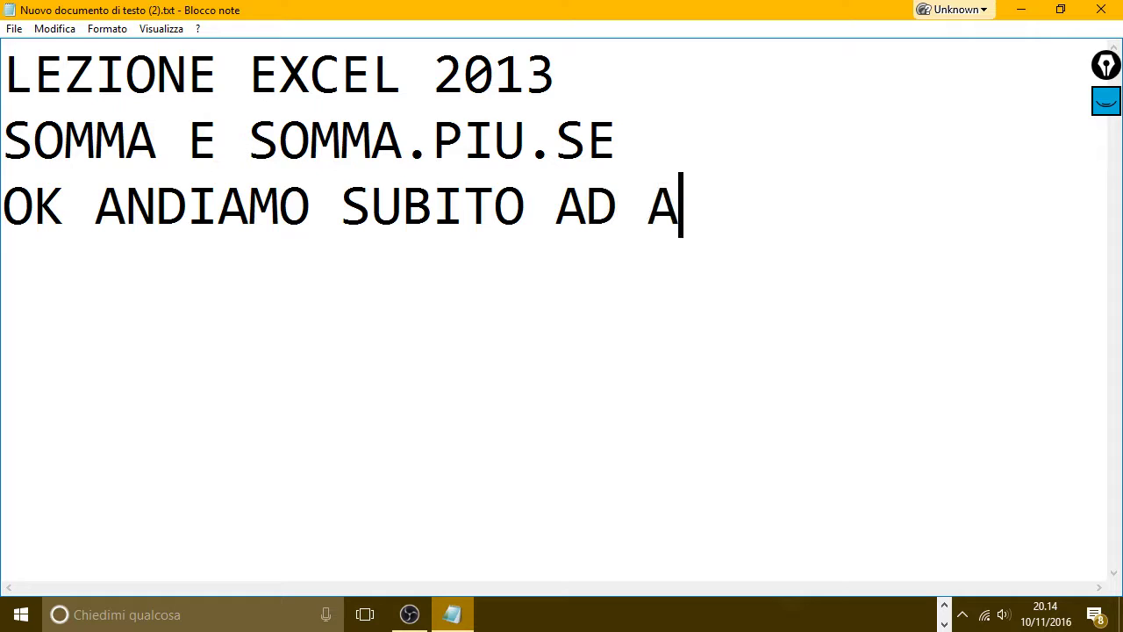
{"action": "type", "text": "PRIRE EX"}
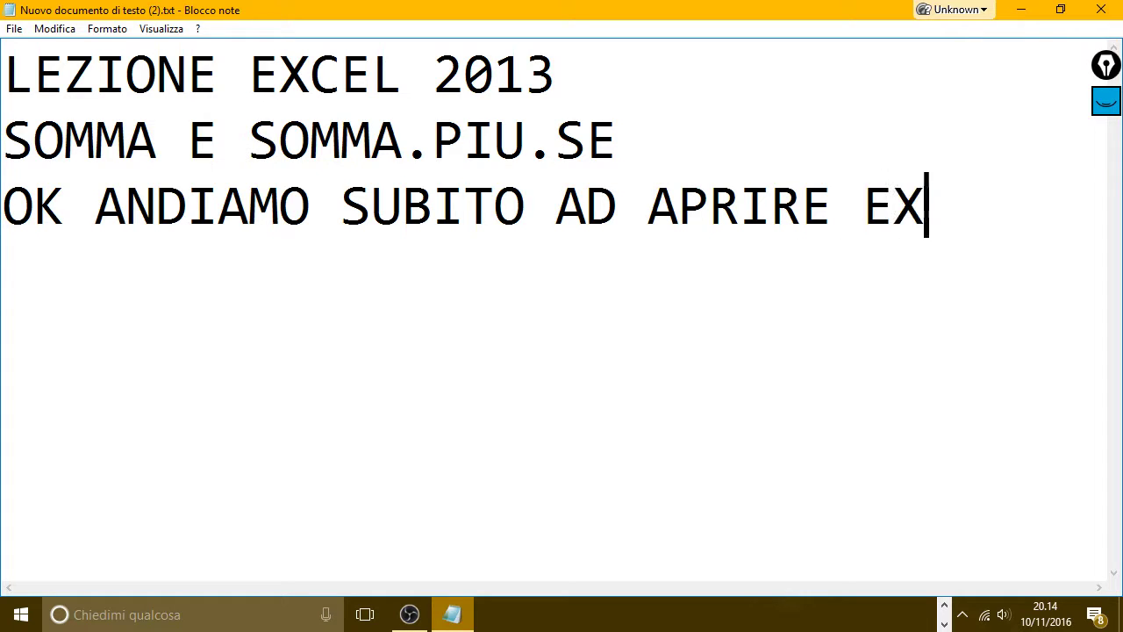
{"action": "type", "text": "CEL"}
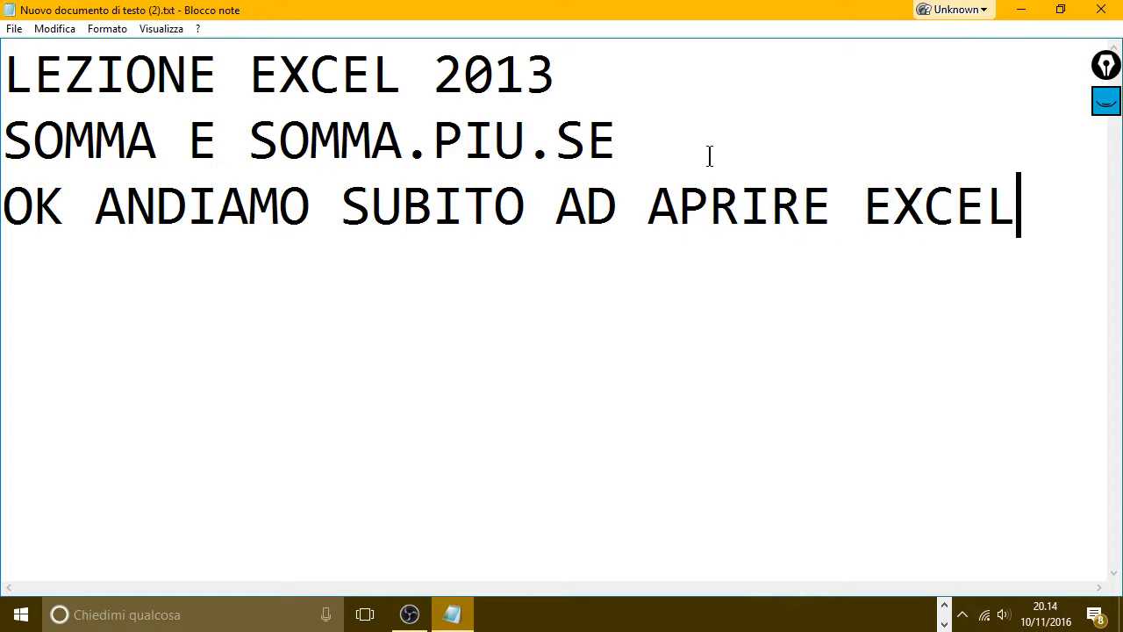
Minimize Notepad, open the LEZIONE EXCEL SOMMA PIU SE workbook from the taskbar, and select K21.
{"action": "left_click", "coordinate": [1060, 10]}
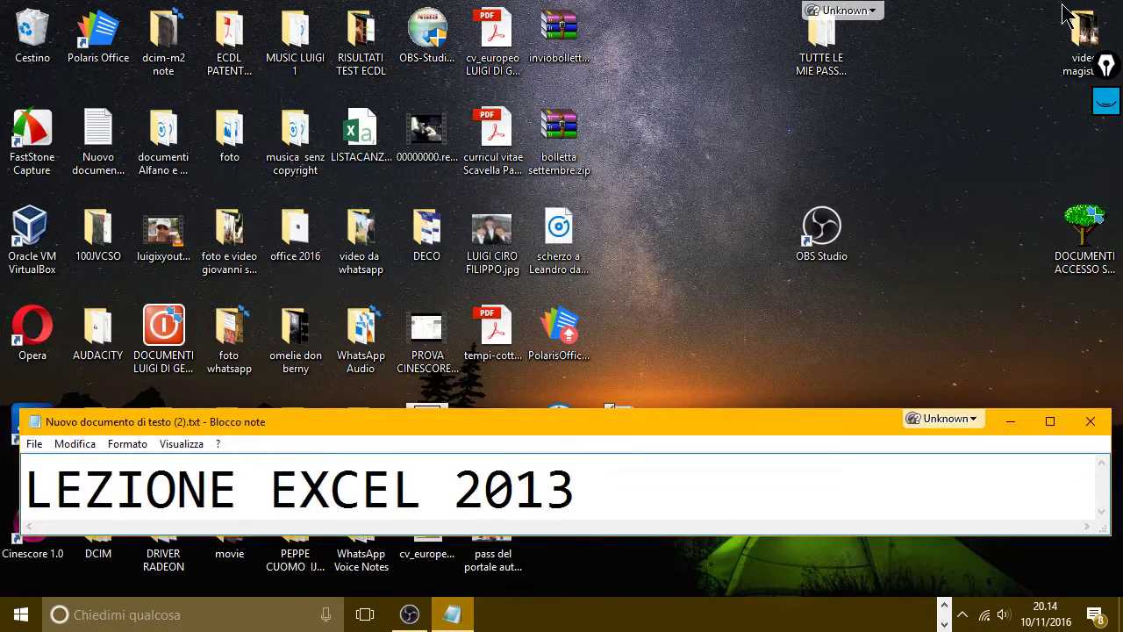
{"action": "left_click", "coordinate": [944, 622]}
{"action": "mouse_move", "coordinate": [915, 614]}
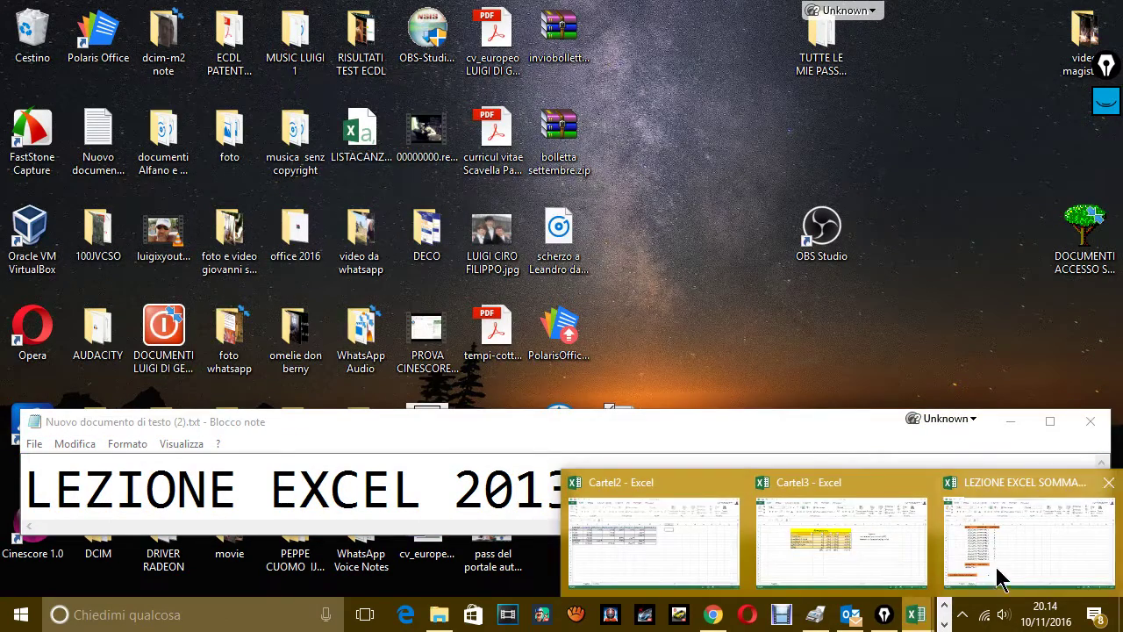
{"action": "left_click", "coordinate": [998, 565]}
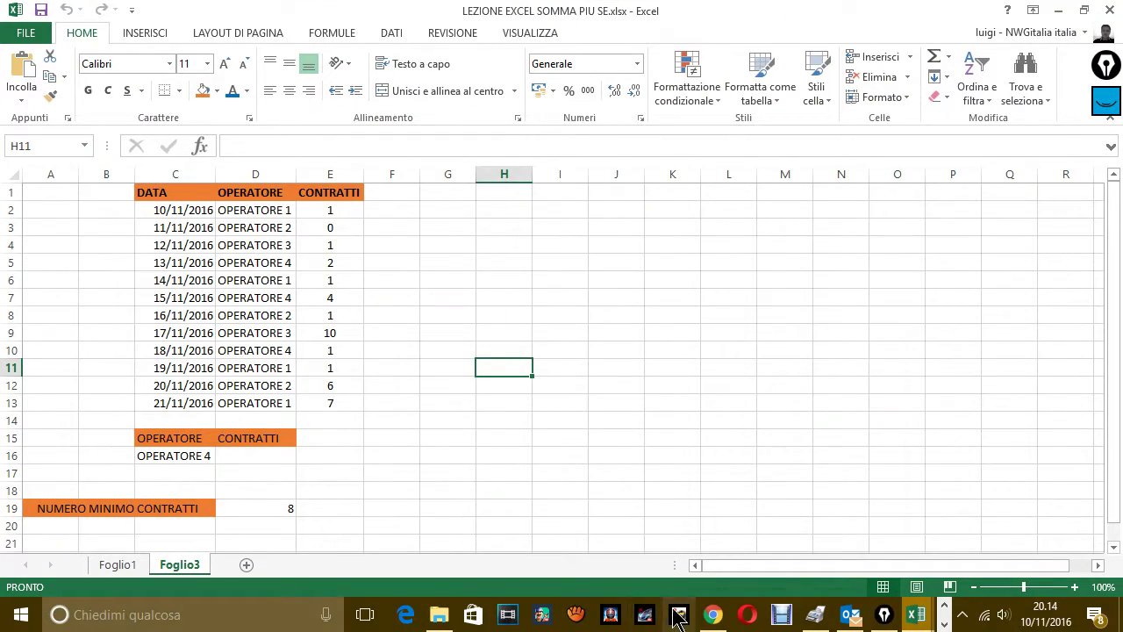
{"action": "mouse_move", "coordinate": [439, 614]}
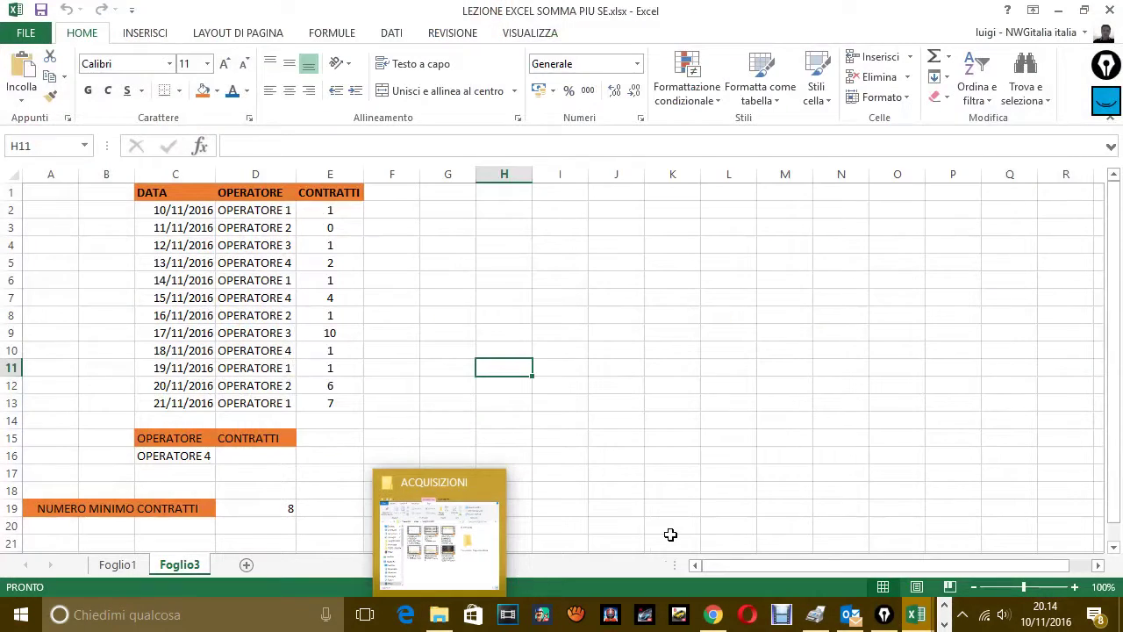
{"action": "left_click", "coordinate": [680, 536]}
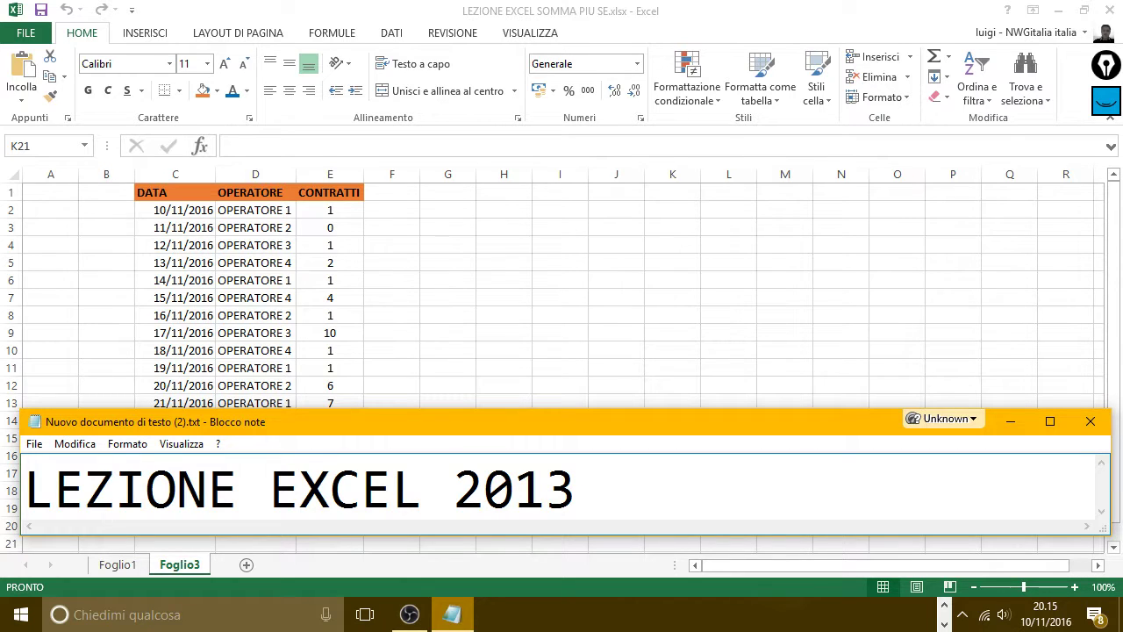
Add an empty line after EXCEL in the maximized note, then shrink Notepad over the sheet.
{"action": "double_click", "coordinate": [750, 430]}
{"action": "left_click", "coordinate": [1015, 279]}
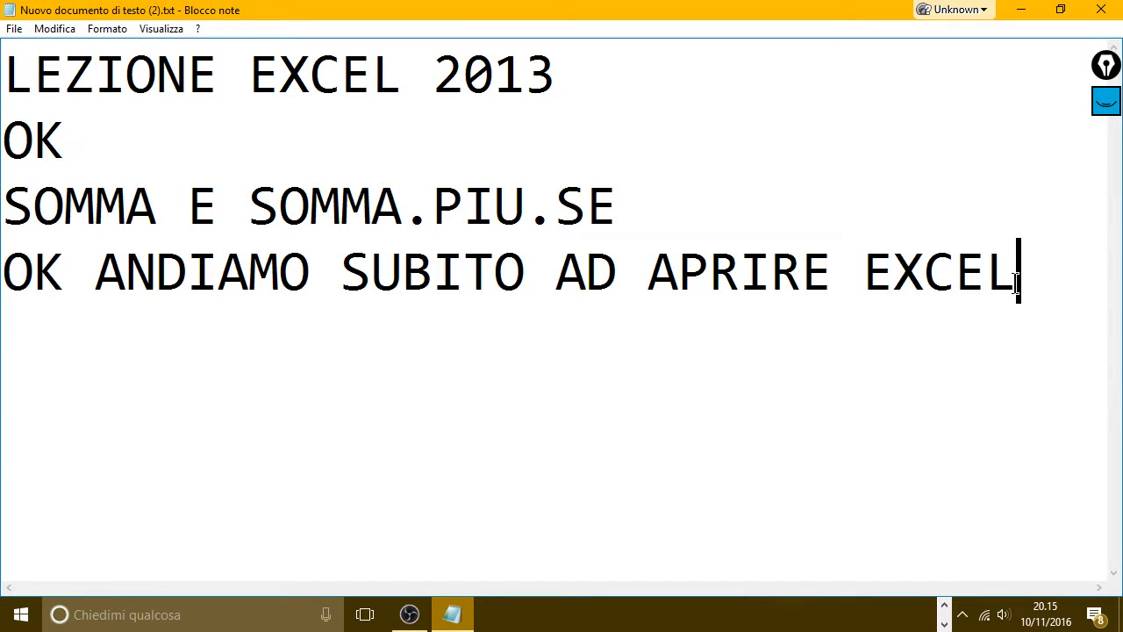
{"action": "key", "text": "Return"}
{"action": "left_click", "coordinate": [1064, 11]}
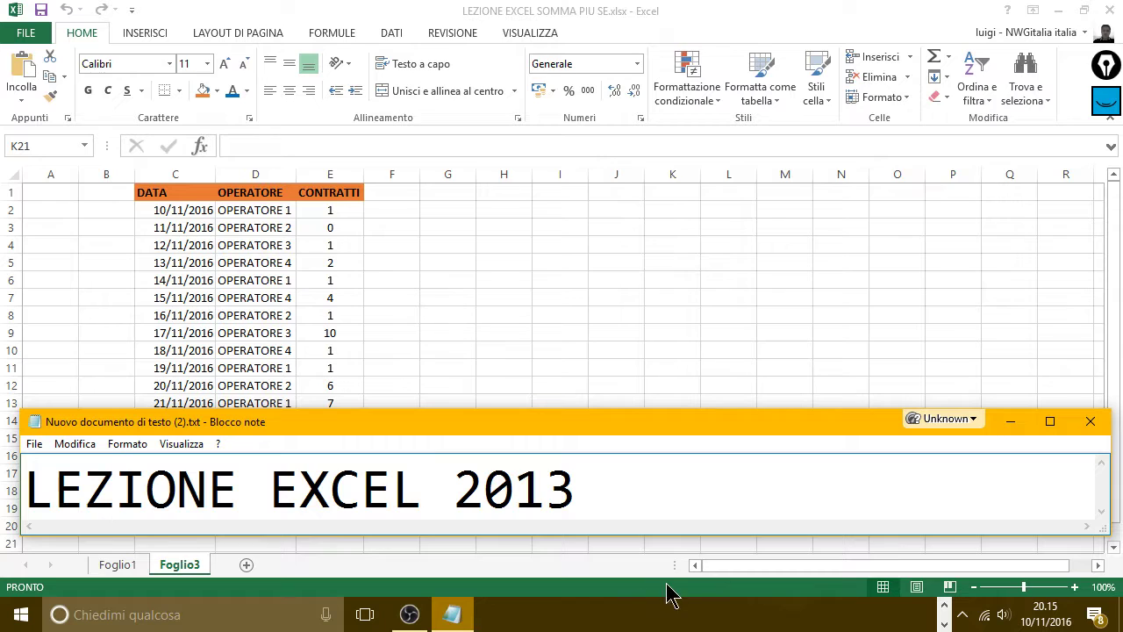
Overwrite the visible note line with 'OK, ORA ANDIA'.
{"action": "type", "text": "SDFSDFSD"}
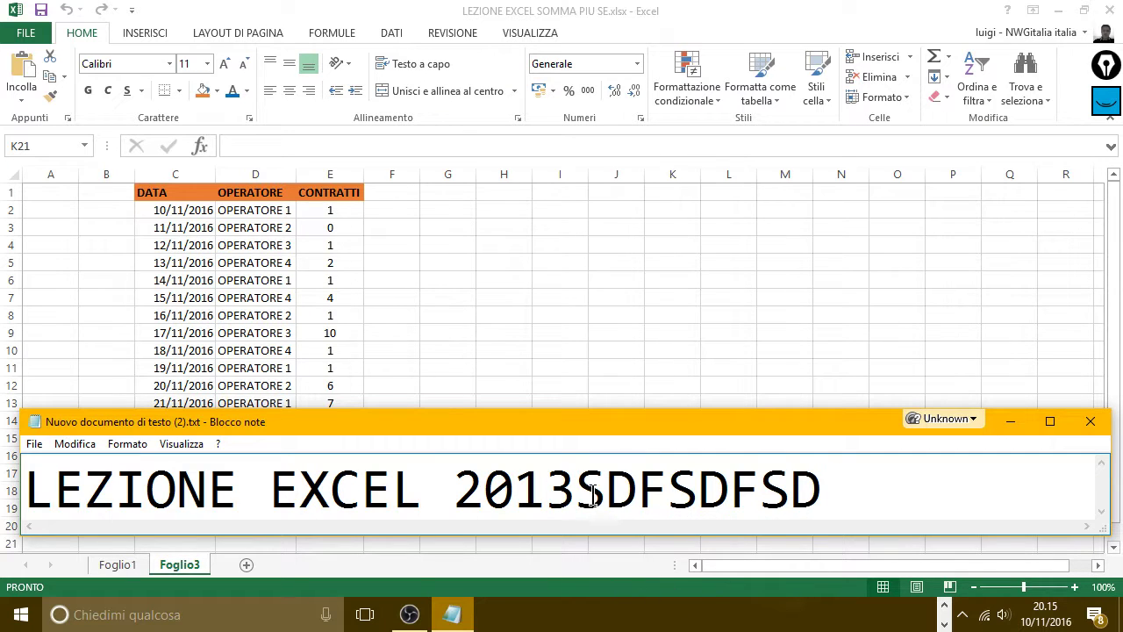
{"action": "mouse_move", "coordinate": [577, 492]}
{"action": "left_mouse_down"}
{"action": "mouse_move", "coordinate": [886, 496]}
{"action": "mouse_move", "coordinate": [17, 491]}
{"action": "left_mouse_up"}
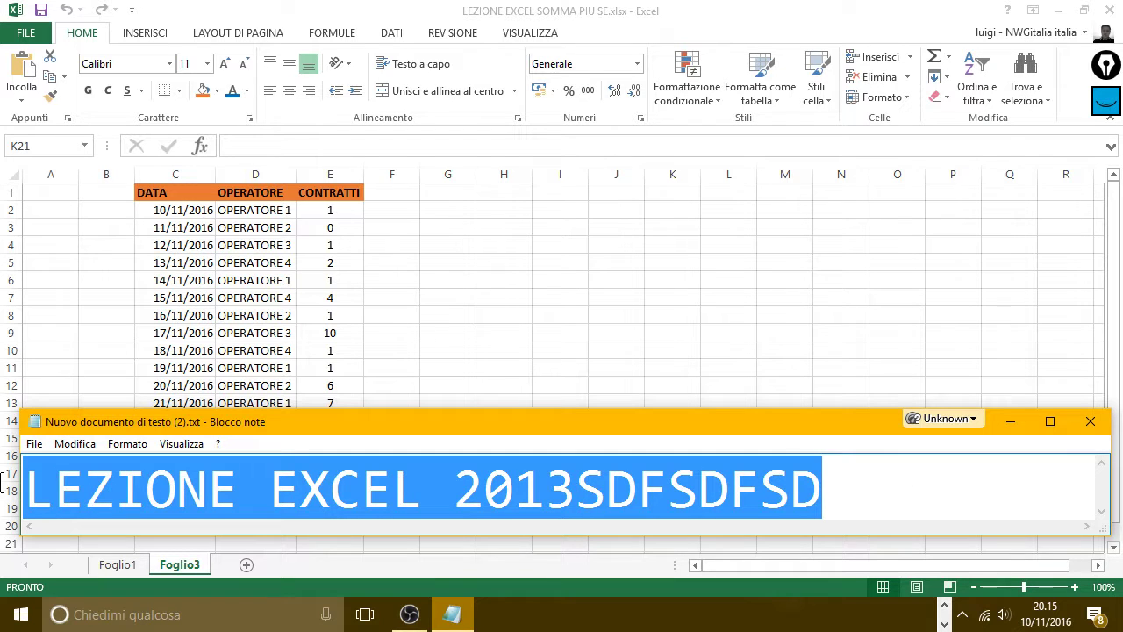
{"action": "type", "text": "OK"}
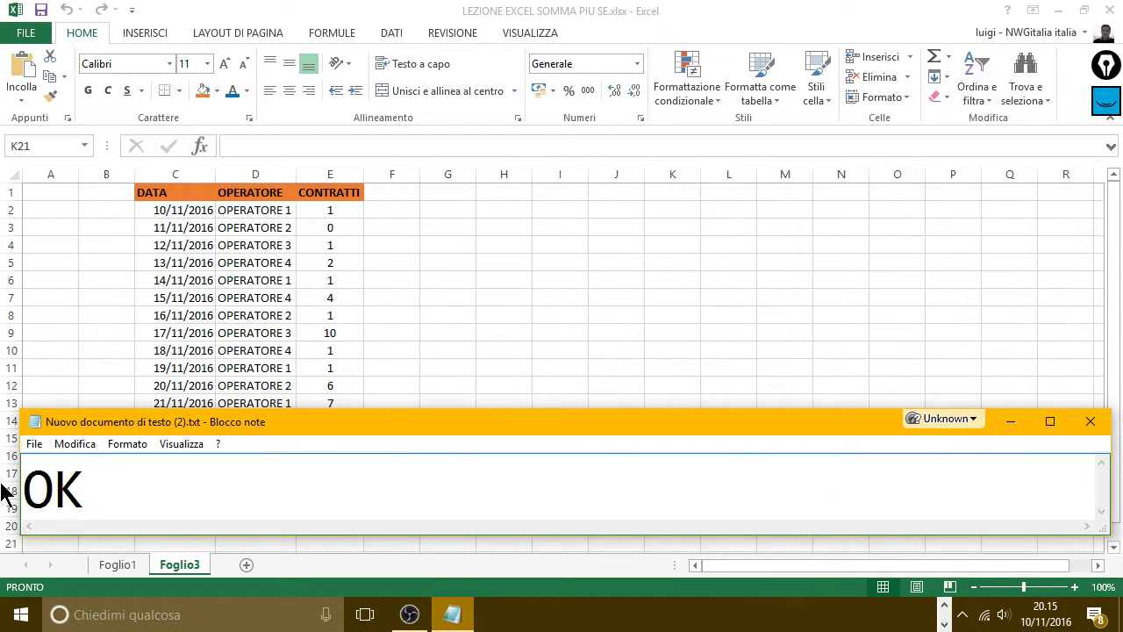
{"action": "type", "text": ", ORA"}
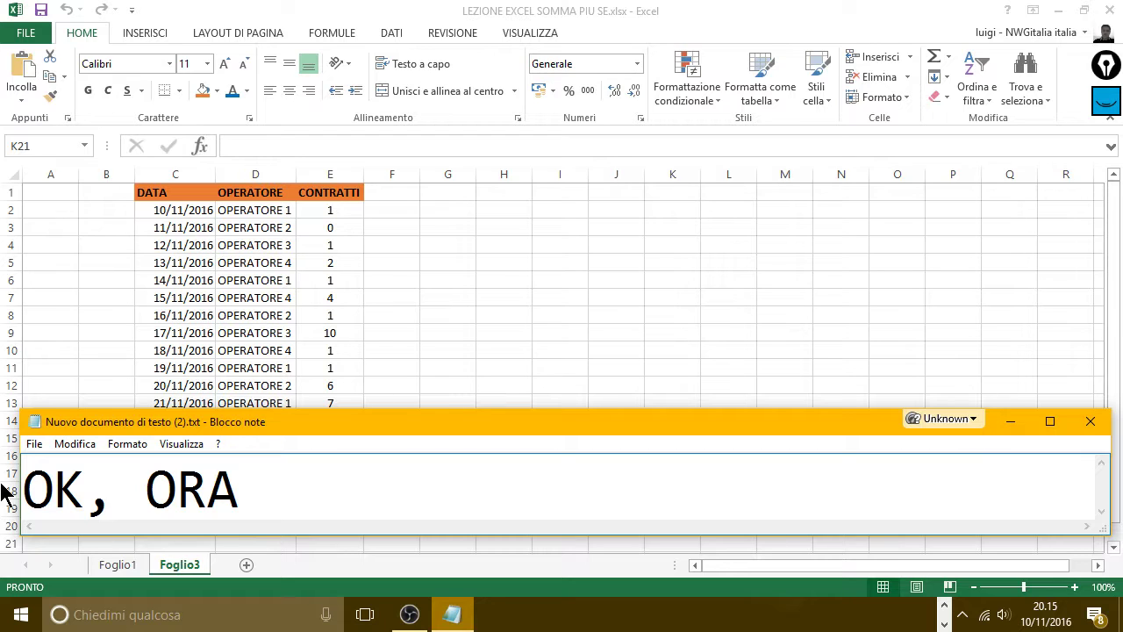
{"action": "type", "text": " ANDIA"}
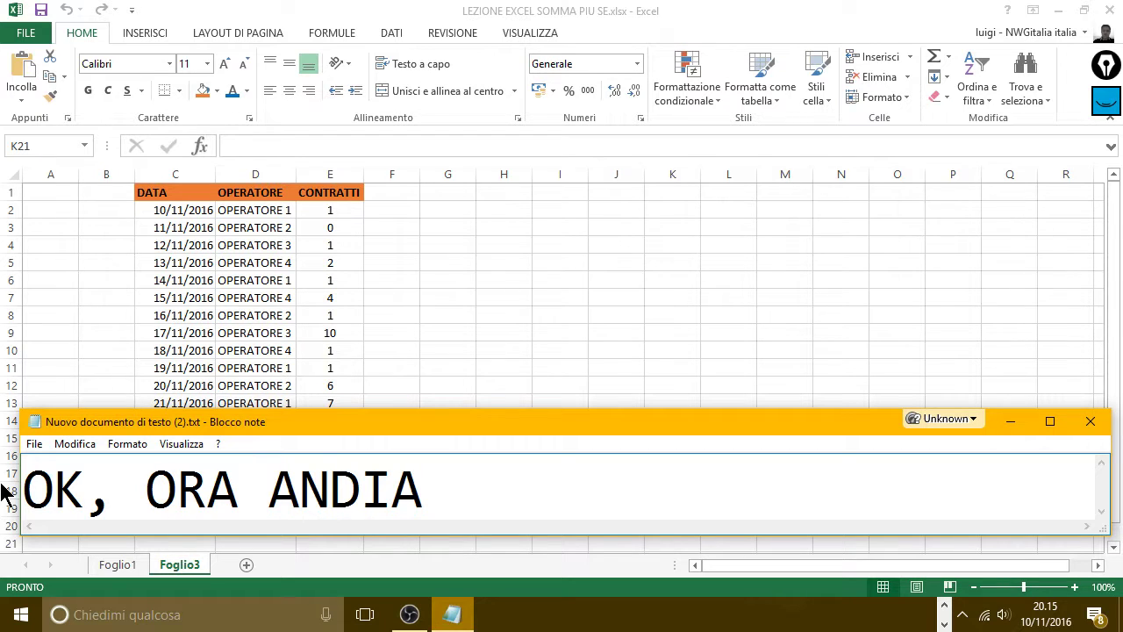
Replace ANDIA with 'DA QUESTA TABELLA NOI VOGLIAMO', correcting NOVI to NOI.
{"action": "key", "text": "BackSpace"}
{"action": "key", "text": "BackSpace"}
{"action": "key", "text": "BackSpace"}
{"action": "key", "text": "BackSpace"}
{"action": "key", "text": "BackSpace"}
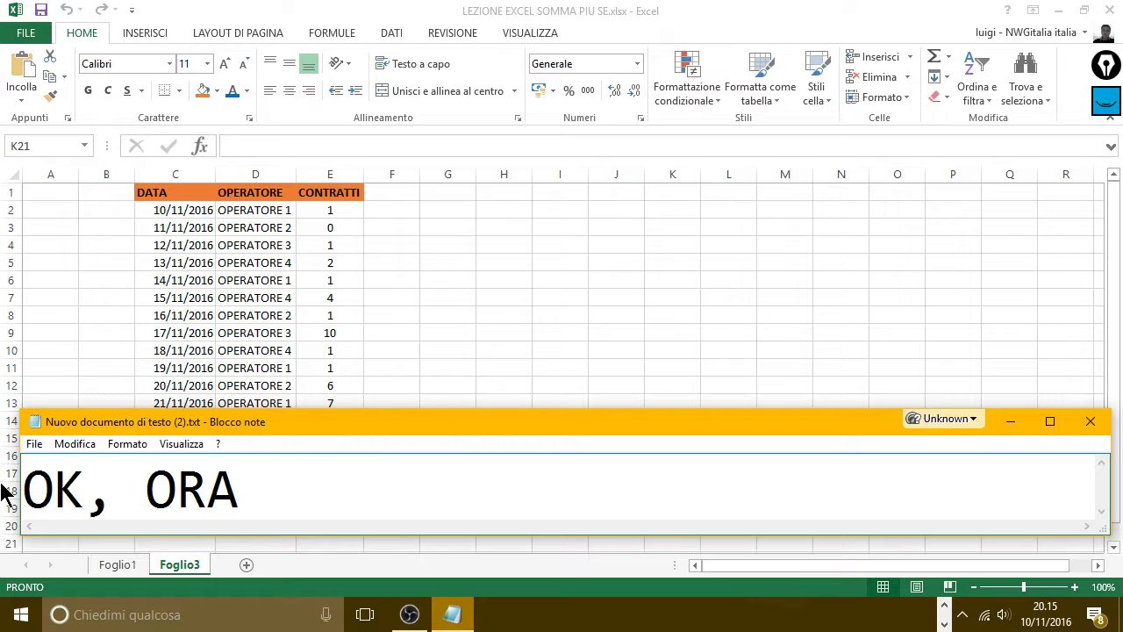
{"action": "type", "text": " DA QUESTA"}
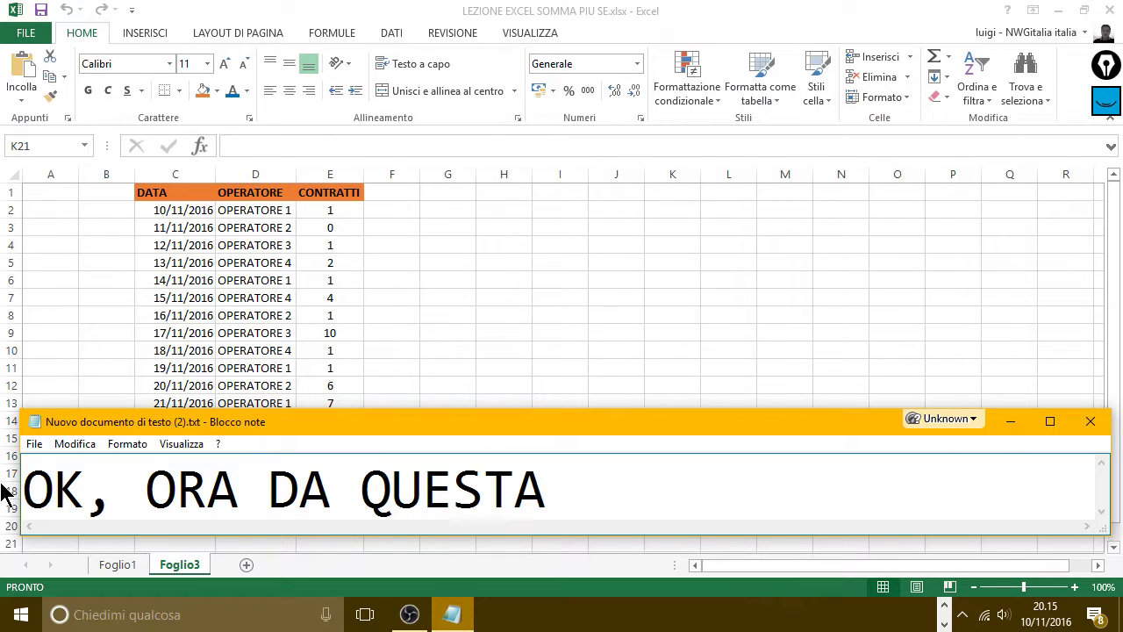
{"action": "type", "text": " TABELLA"}
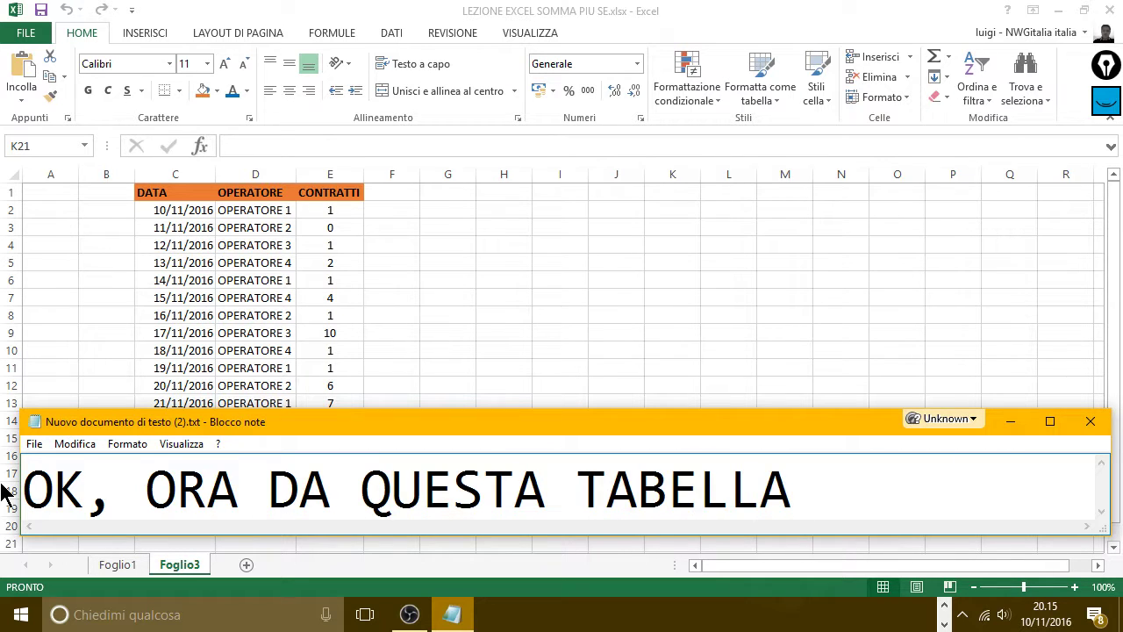
{"action": "type", "text": " NOVI"}
{"action": "key", "text": "BackSpace"}
{"action": "key", "text": "BackSpace"}
{"action": "type", "text": "I"}
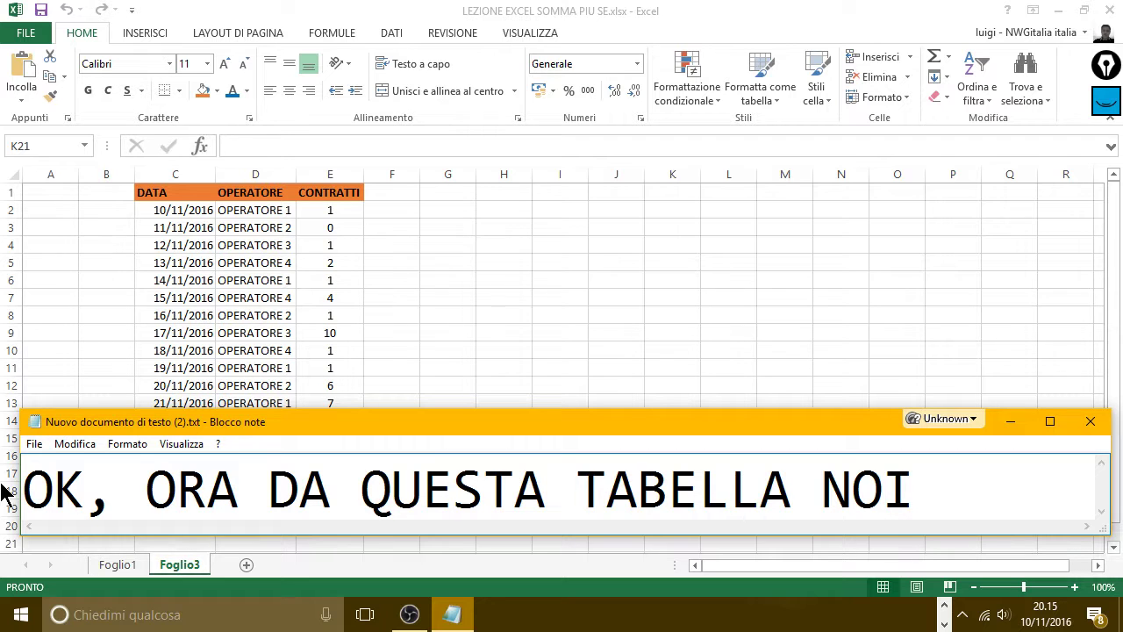
{"action": "type", "text": " VOGLIA"}
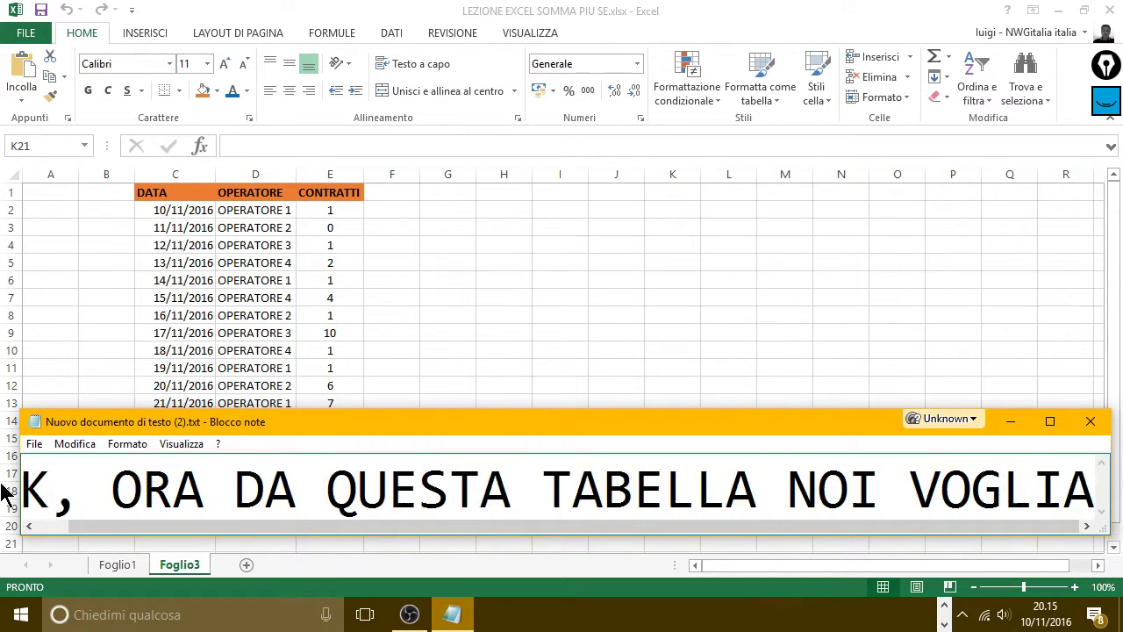
{"action": "type", "text": "MO"}
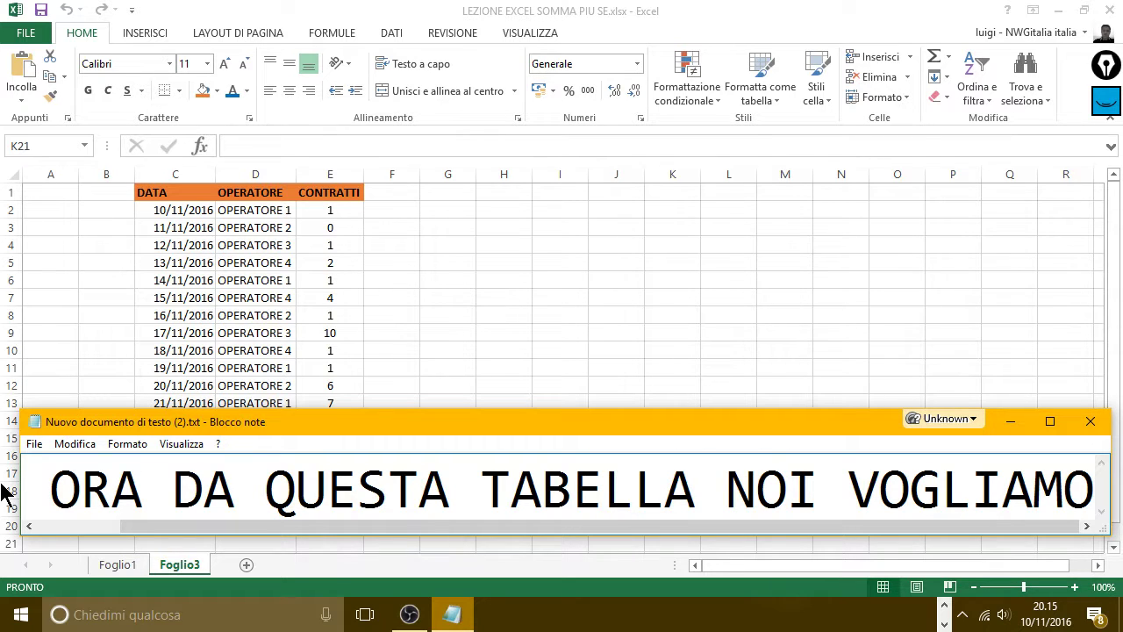
Continue with 'SAPERE QUALE OPE', fixing the SAAPER and doubled-letter typos.
{"action": "type", "text": "S"}
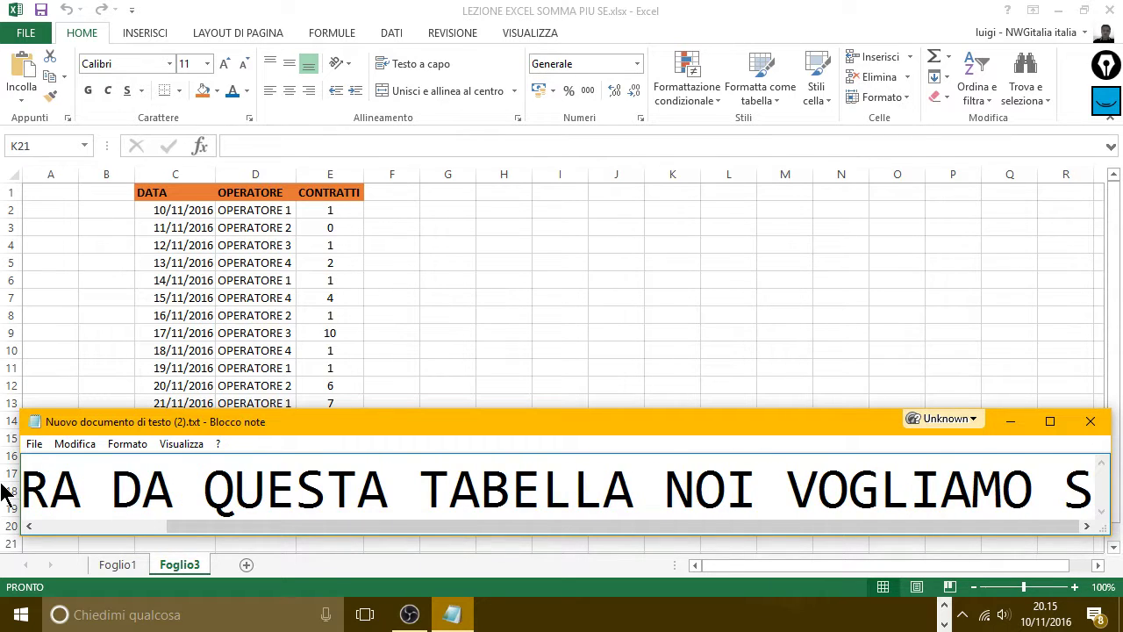
{"action": "type", "text": "AAPER"}
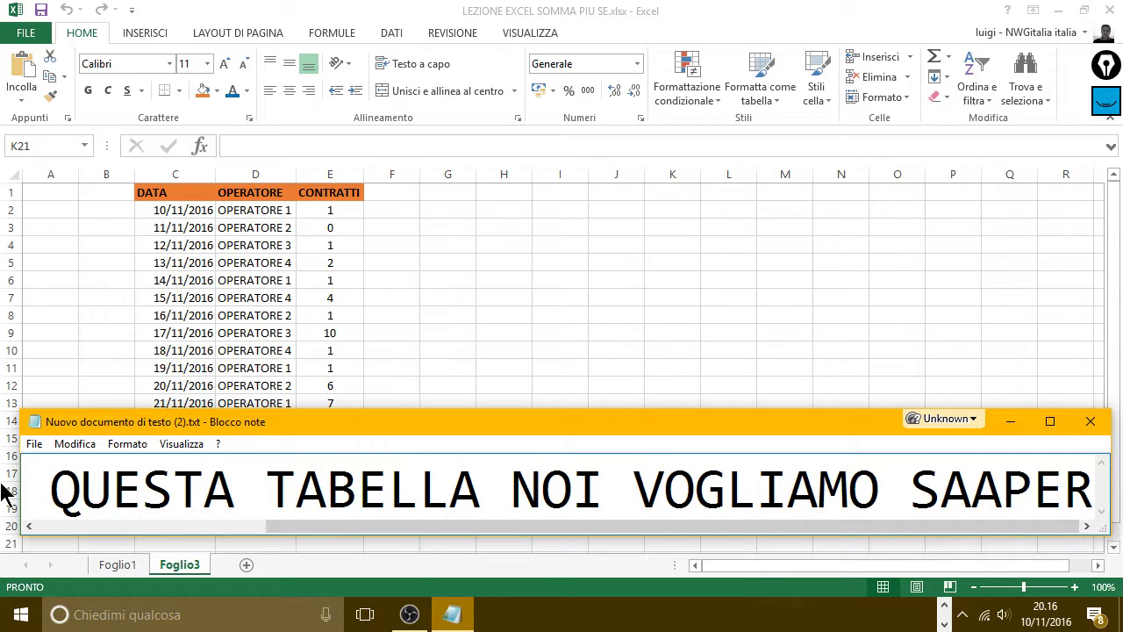
{"action": "key", "text": "BackSpace"}
{"action": "key", "text": "BackSpace"}
{"action": "key", "text": "BackSpace"}
{"action": "key", "text": "BackSpace"}
{"action": "type", "text": "P"}
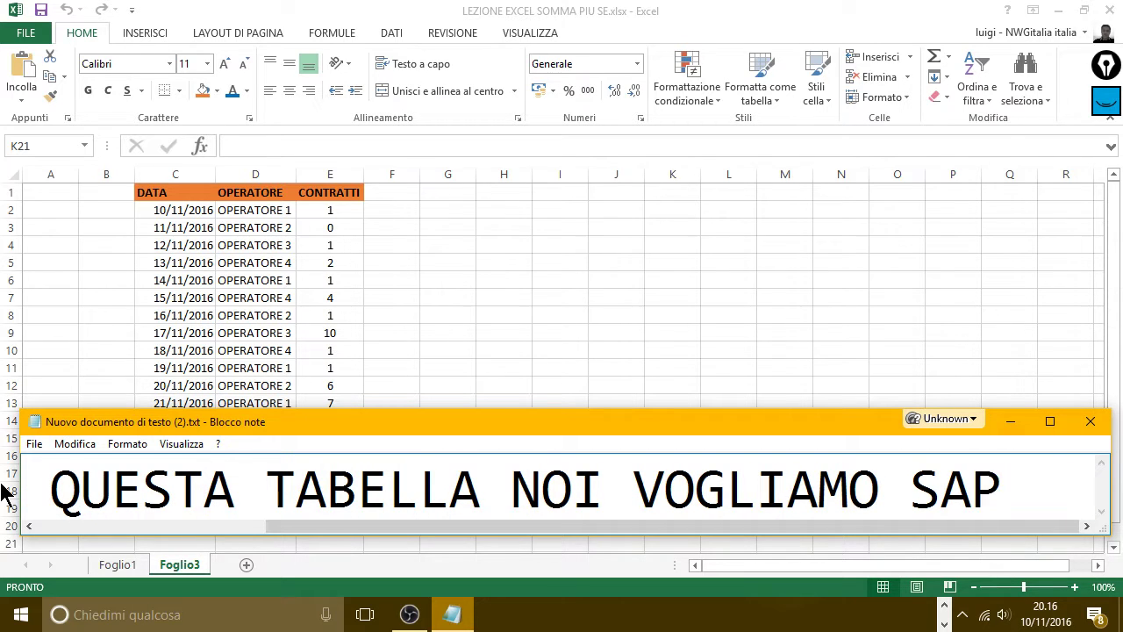
{"action": "type", "text": "ERE"}
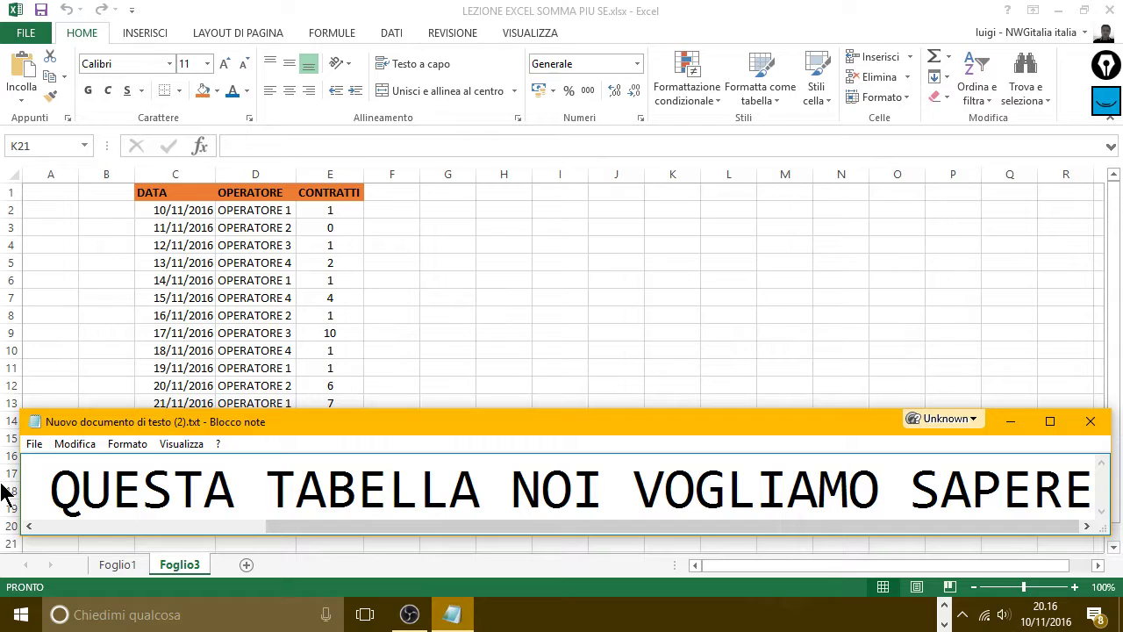
{"action": "type", "text": "QUAL"}
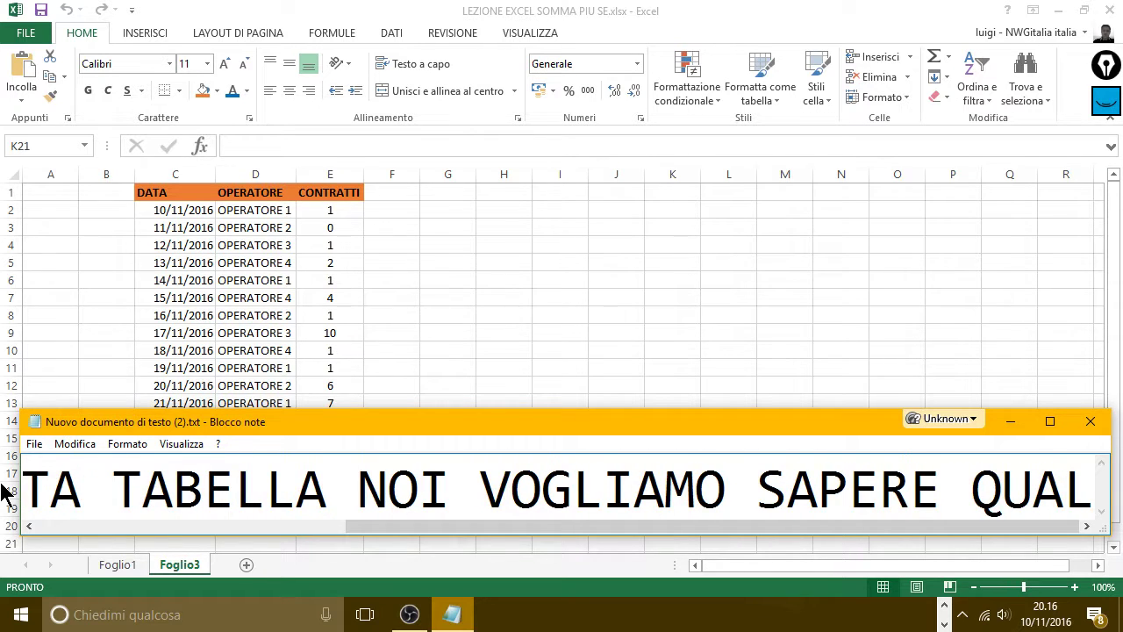
{"action": "type", "text": "EE O"}
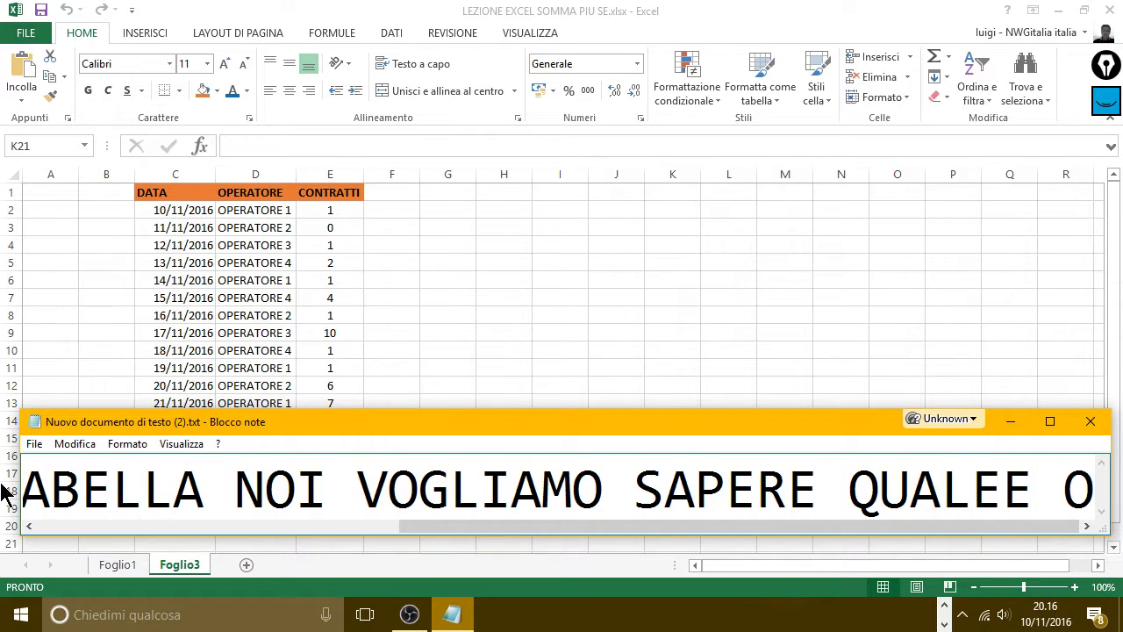
{"action": "type", "text": "PPE"}
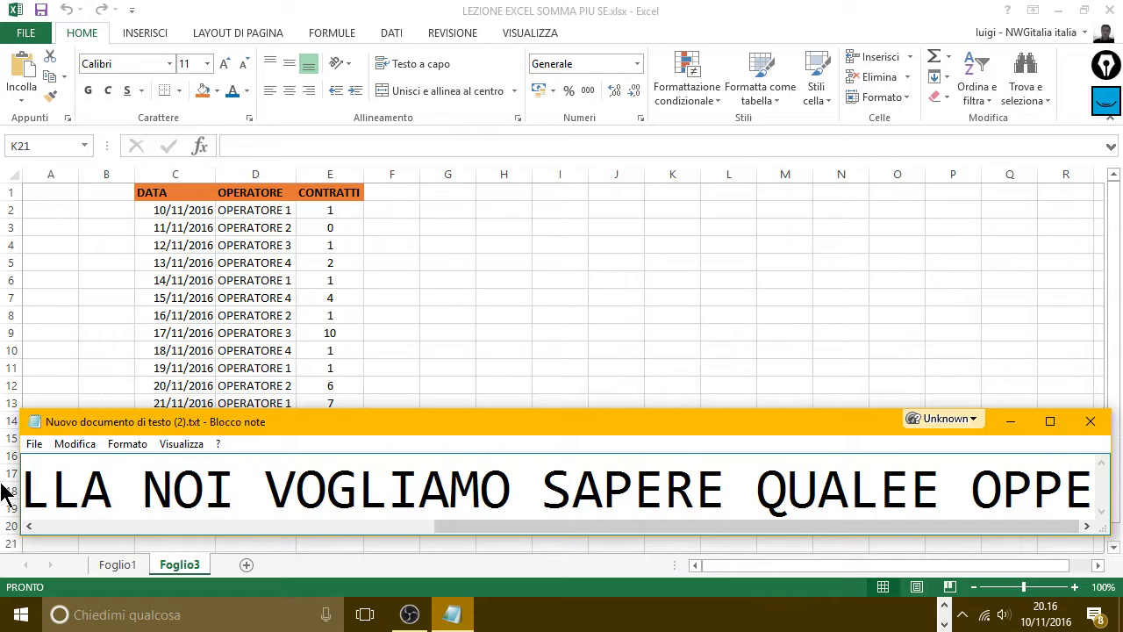
{"action": "key", "text": "BackSpace"}
{"action": "key", "text": "BackSpace"}
Finish the sentence with 'OPERATORE HA FATTO PIU CCONTRATTI', fixing the typos along the way.
{"action": "type", "text": "E"}
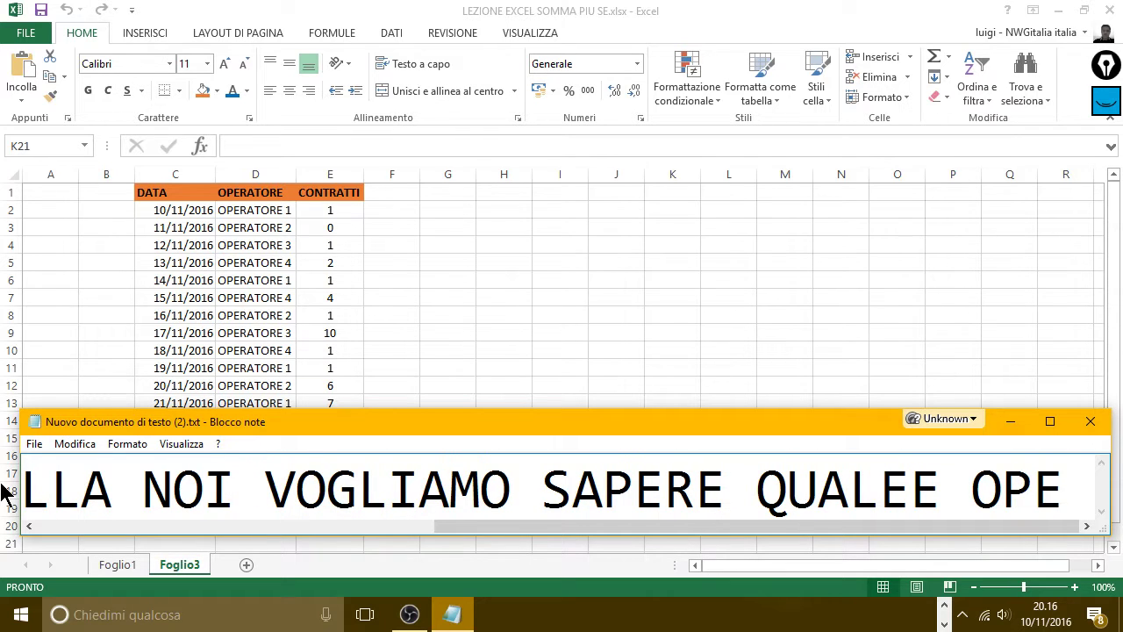
{"action": "type", "text": "RATOR"}
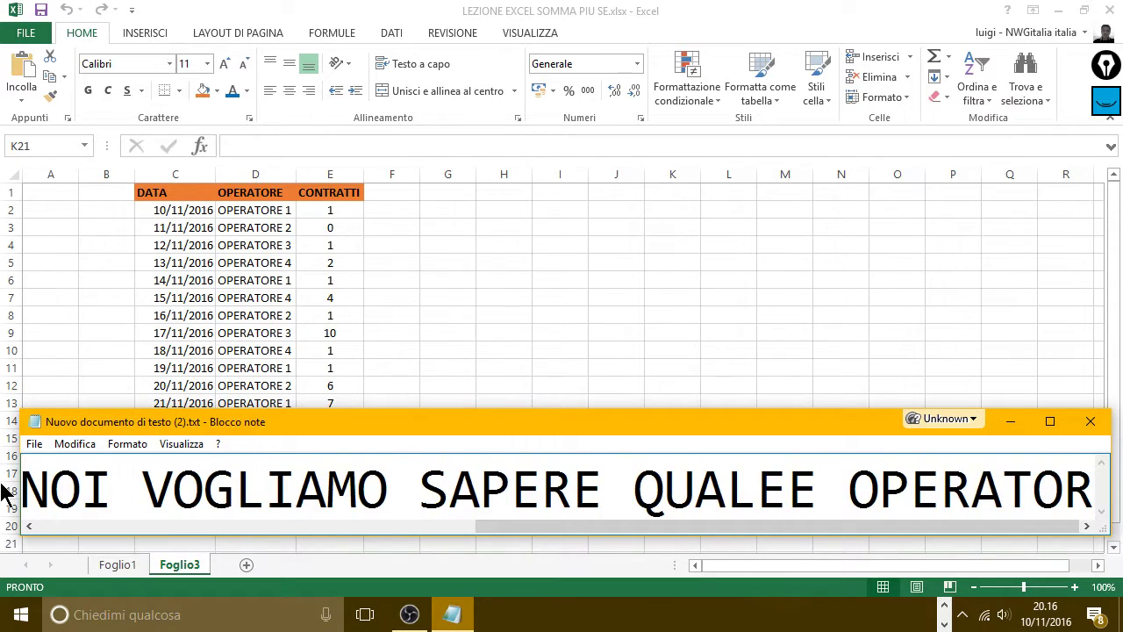
{"action": "type", "text": "E"}
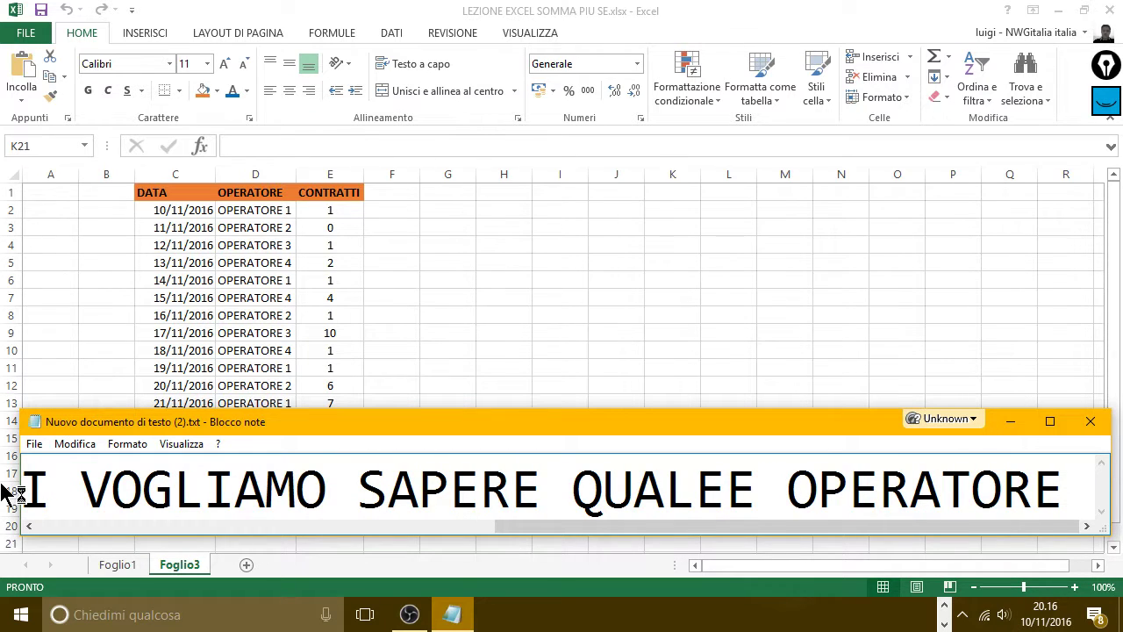
{"action": "type", "text": "HH"}
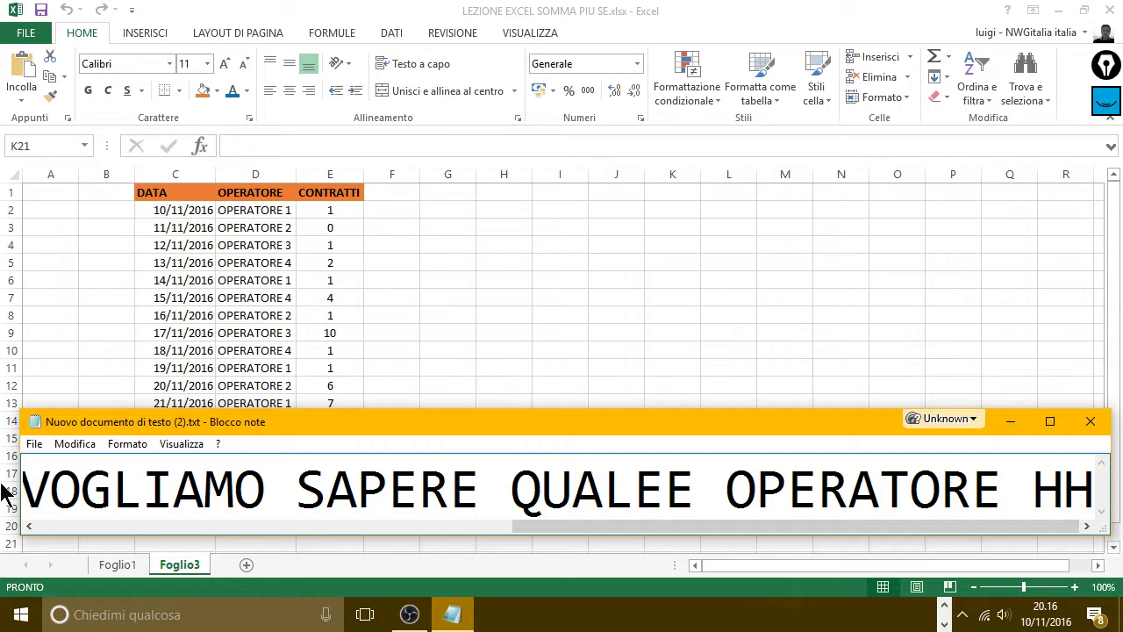
{"action": "key", "text": "BackSpace"}
{"action": "key", "text": "BackSpace"}
{"action": "type", "text": "HA"}
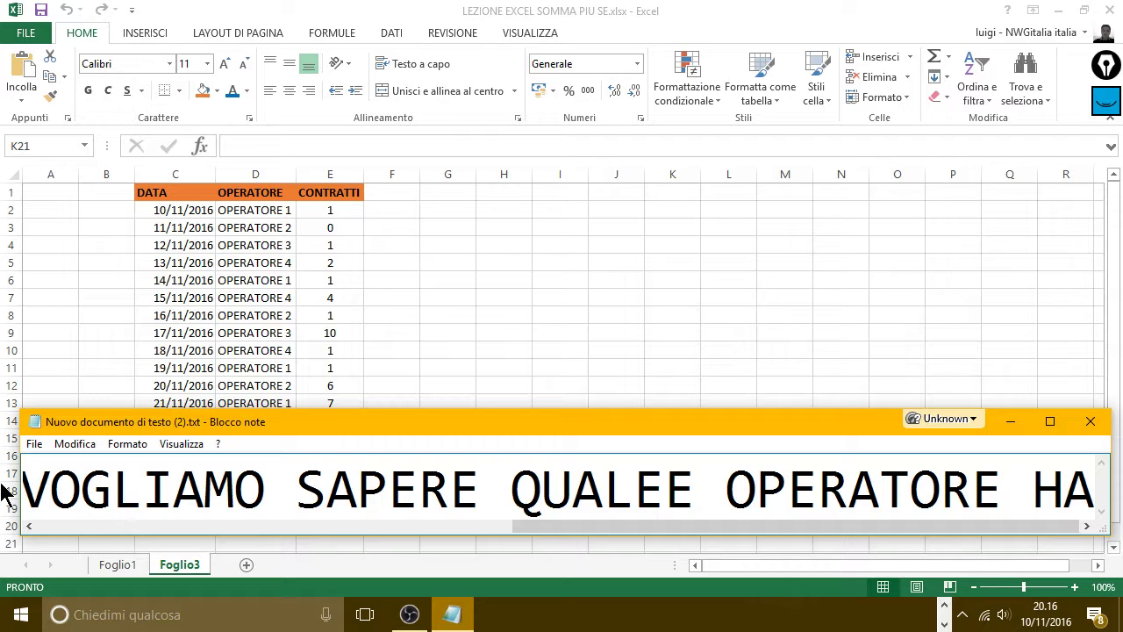
{"action": "type", "text": " FA"}
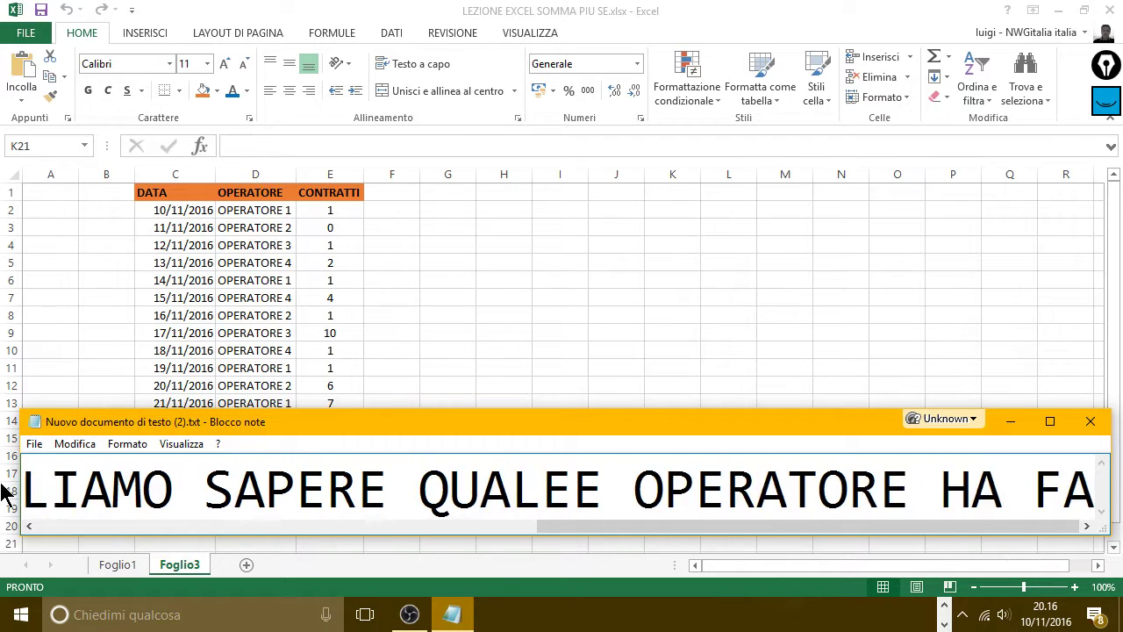
{"action": "type", "text": "TTO POIU"}
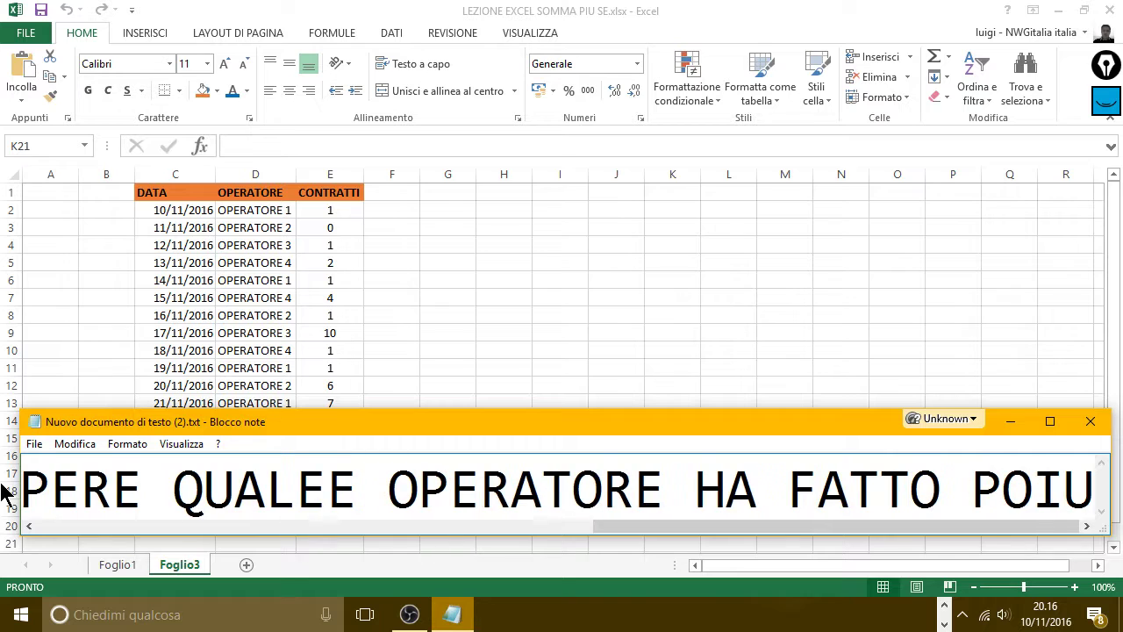
{"action": "key", "text": "BackSpace"}
{"action": "key", "text": "BackSpace"}
{"action": "key", "text": "BackSpace"}
{"action": "type", "text": "I"}
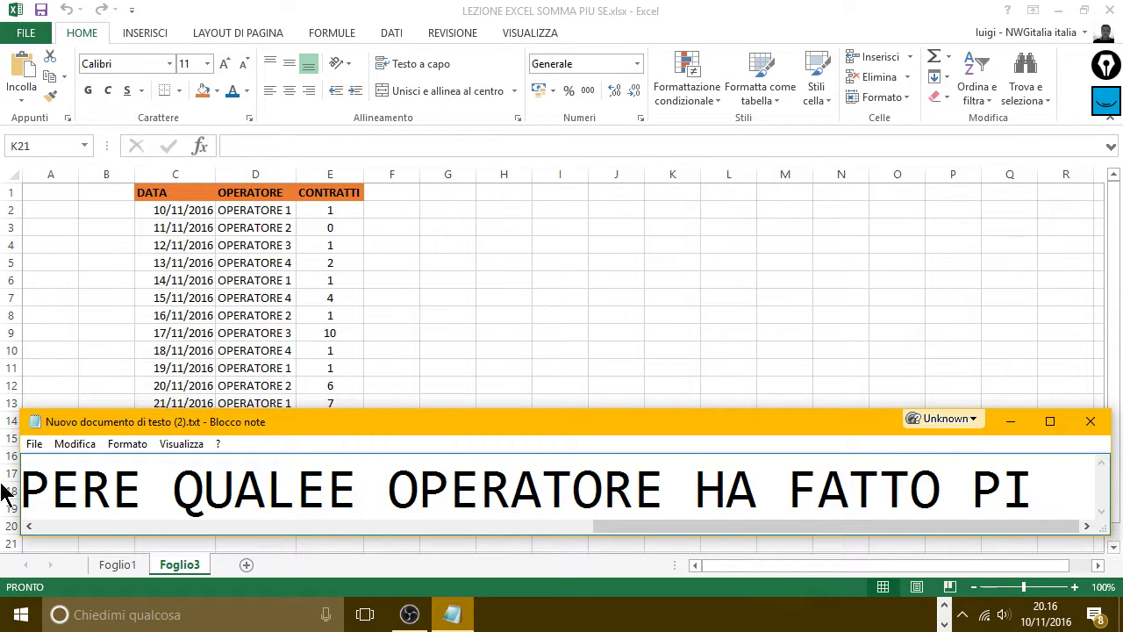
{"action": "type", "text": "U"}
{"action": "type", "text": " CCO"}
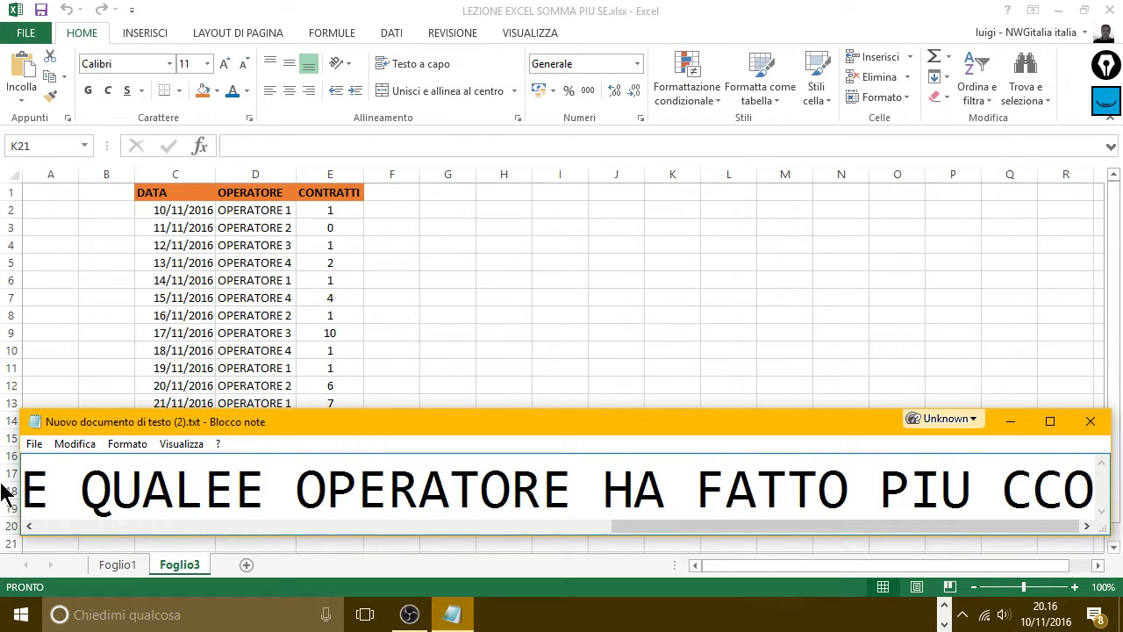
{"action": "type", "text": "NTRAA"}
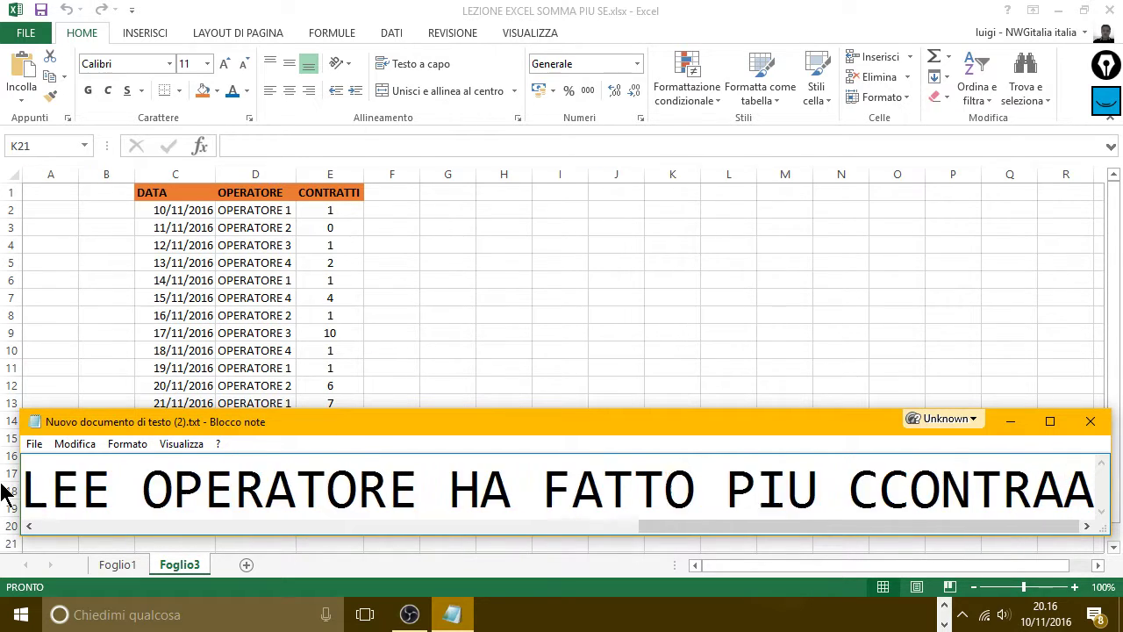
{"action": "type", "text": "TT"}
{"action": "key", "text": "BackSpace"}
{"action": "key", "text": "BackSpace"}
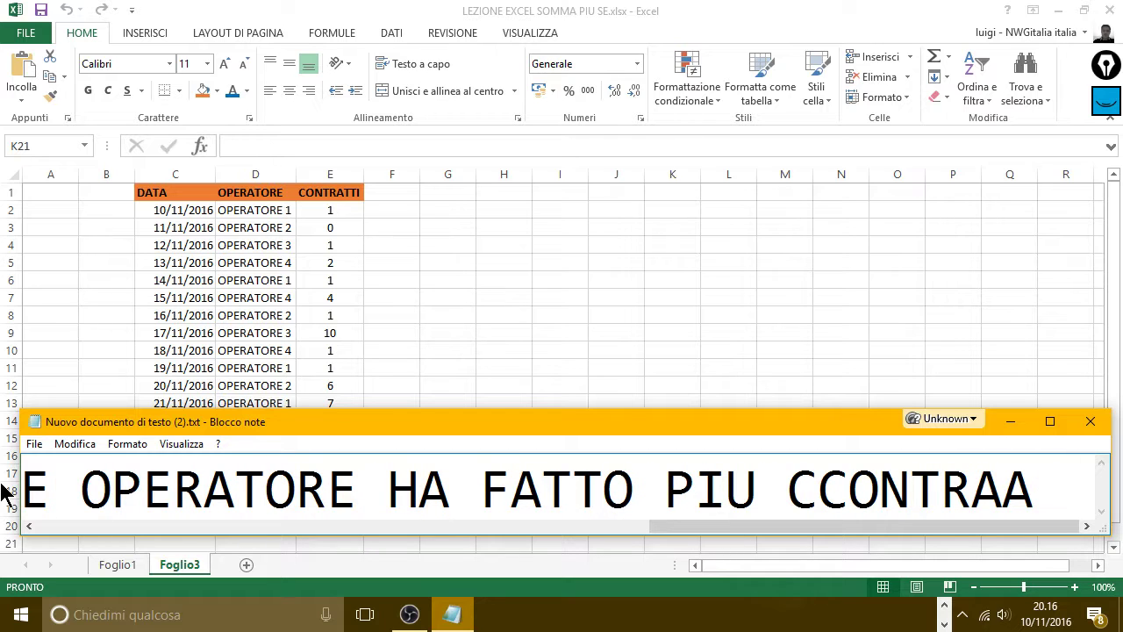
{"action": "key", "text": "BackSpace"}
{"action": "type", "text": "TTI"}
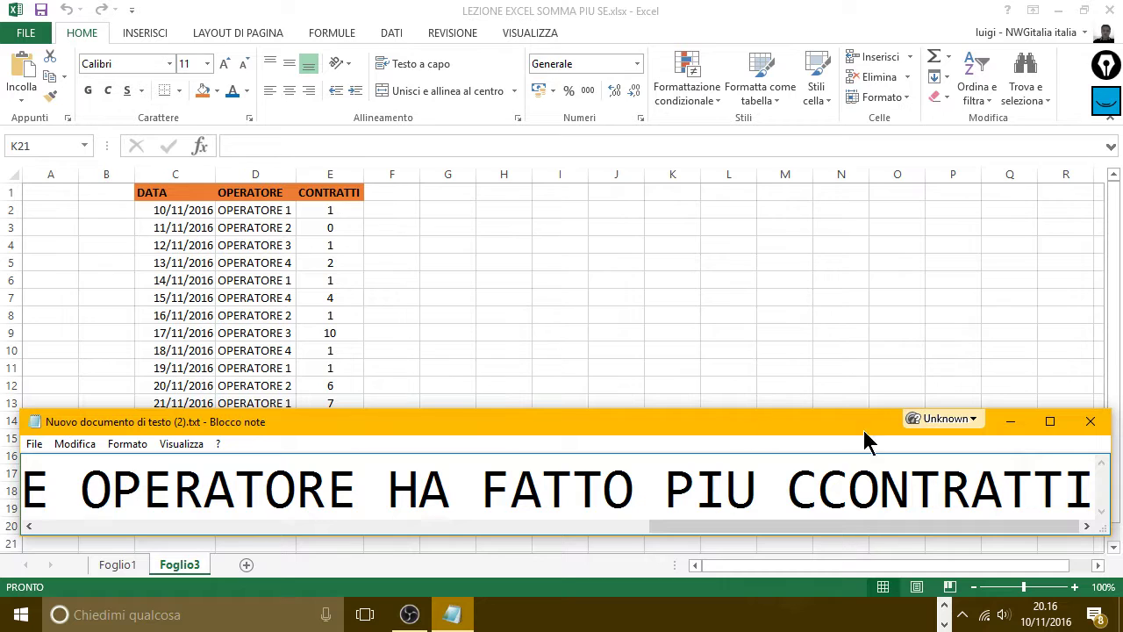
Hide Notepad and clear OPERATORE 4 from cell C16.
{"action": "left_click", "coordinate": [1006, 422]}
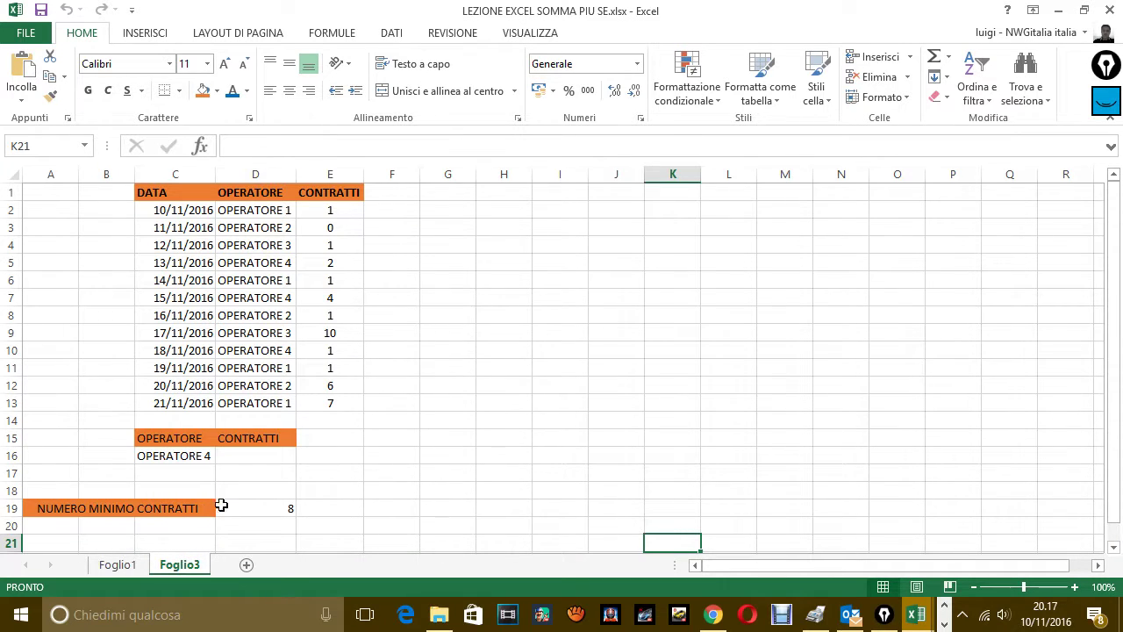
{"action": "left_click", "coordinate": [344, 437]}
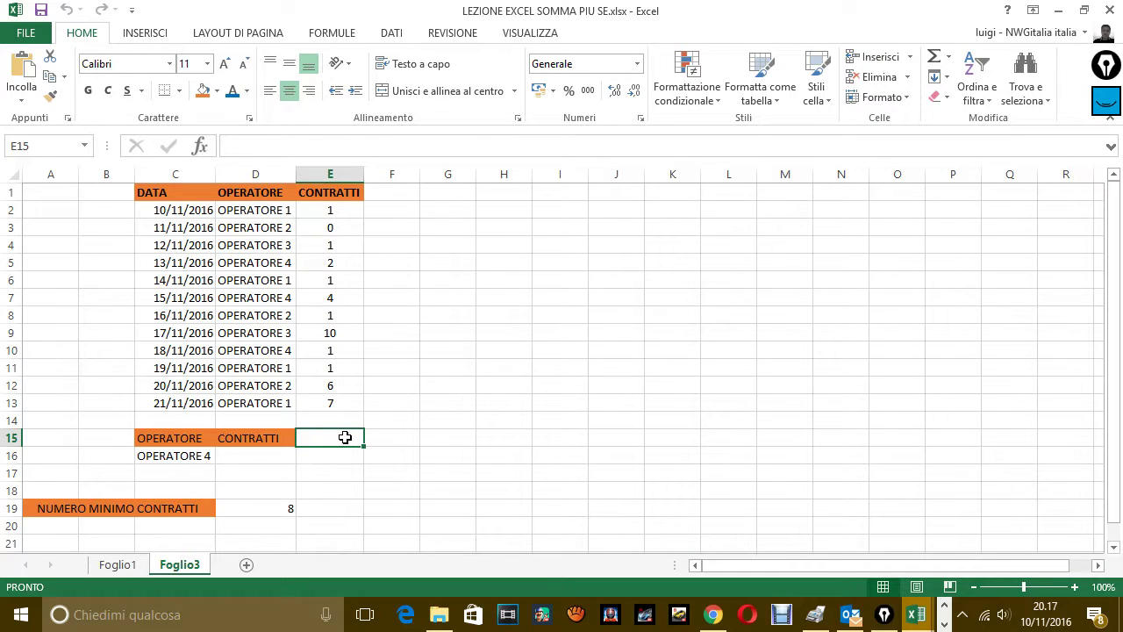
{"action": "left_click", "coordinate": [258, 460]}
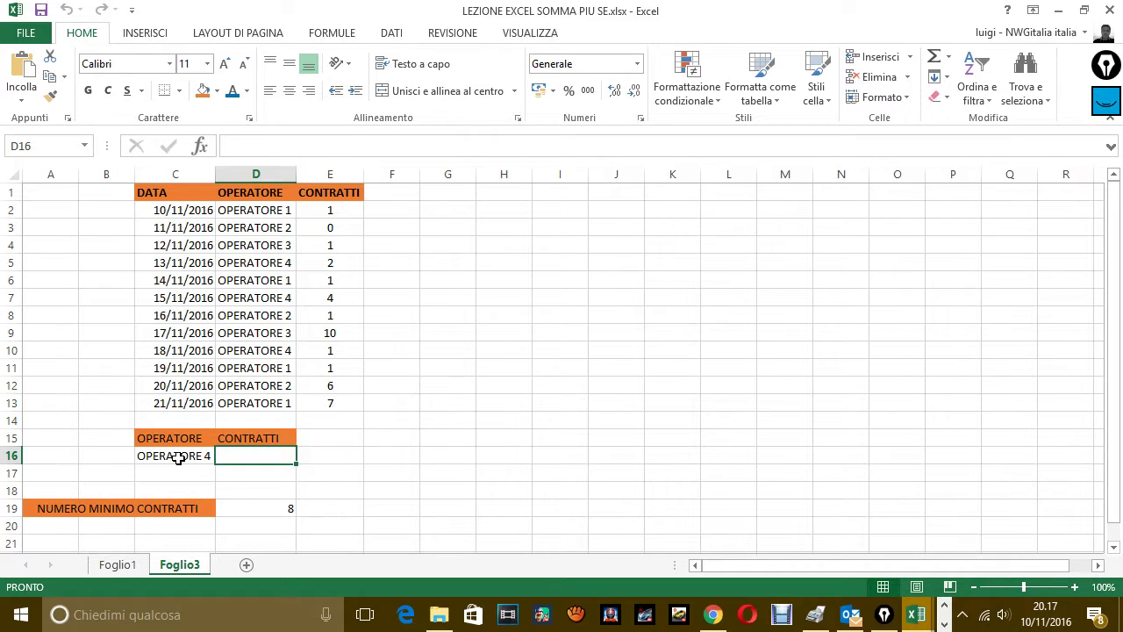
{"action": "left_click", "coordinate": [178, 457]}
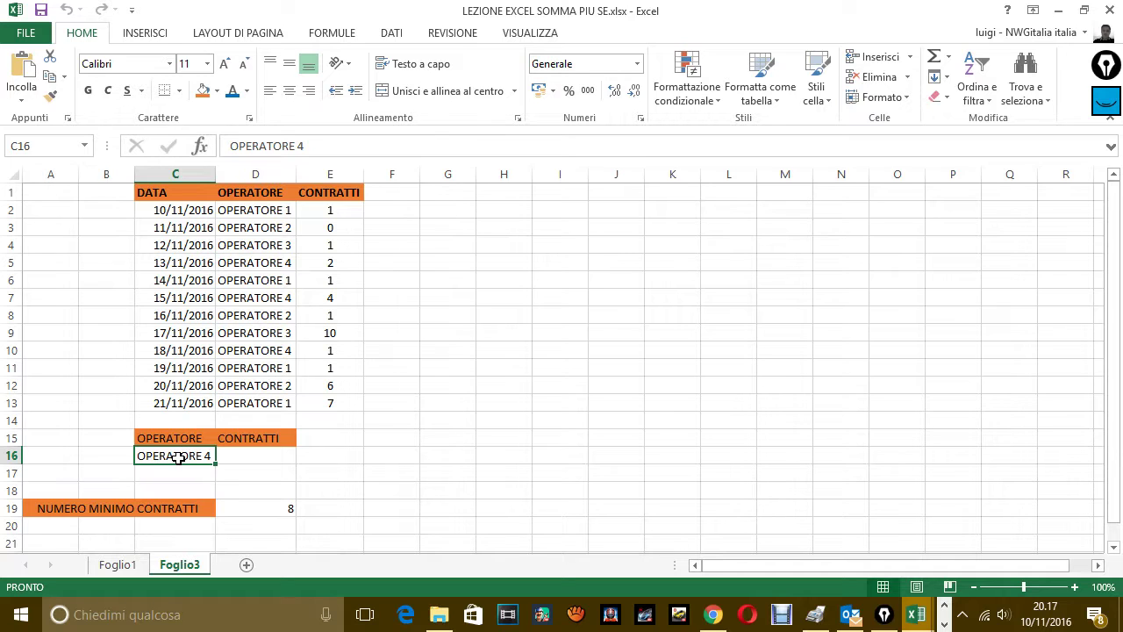
{"action": "key", "text": "Delete"}
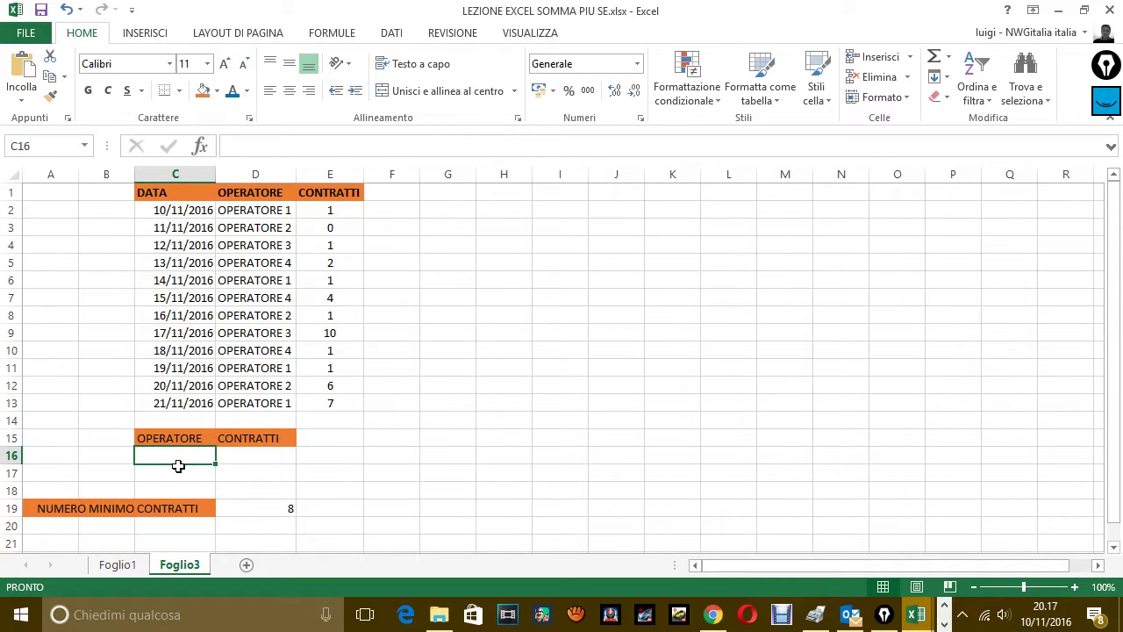
Review F19, the minimum of 8 in D19, and E15, ending on D16.
{"action": "left_click", "coordinate": [402, 500]}
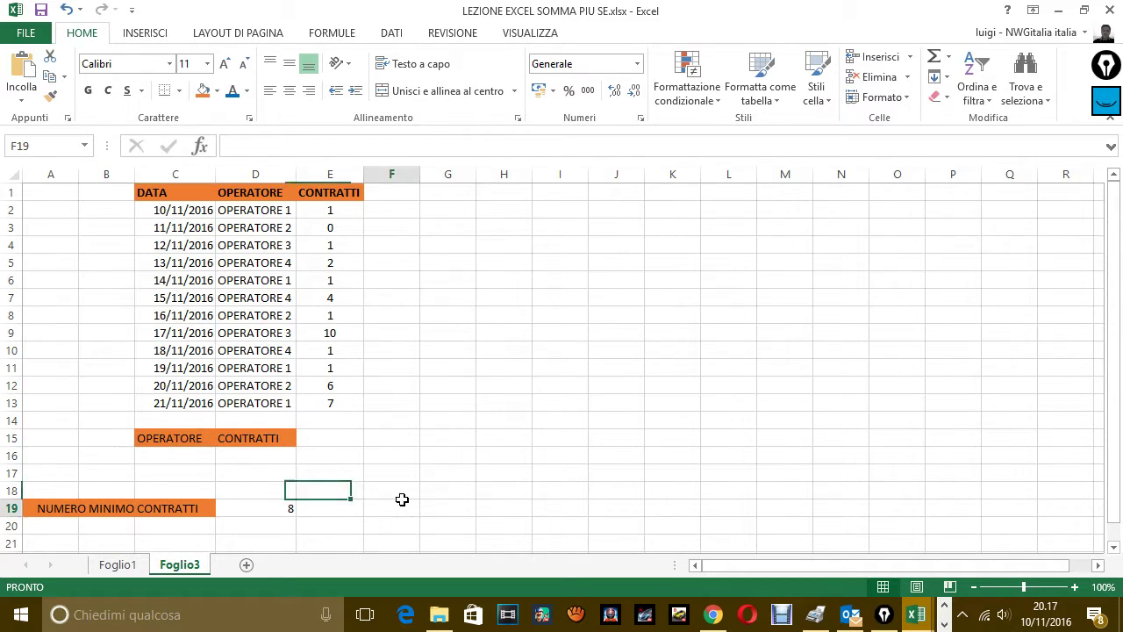
{"action": "left_click", "coordinate": [276, 506]}
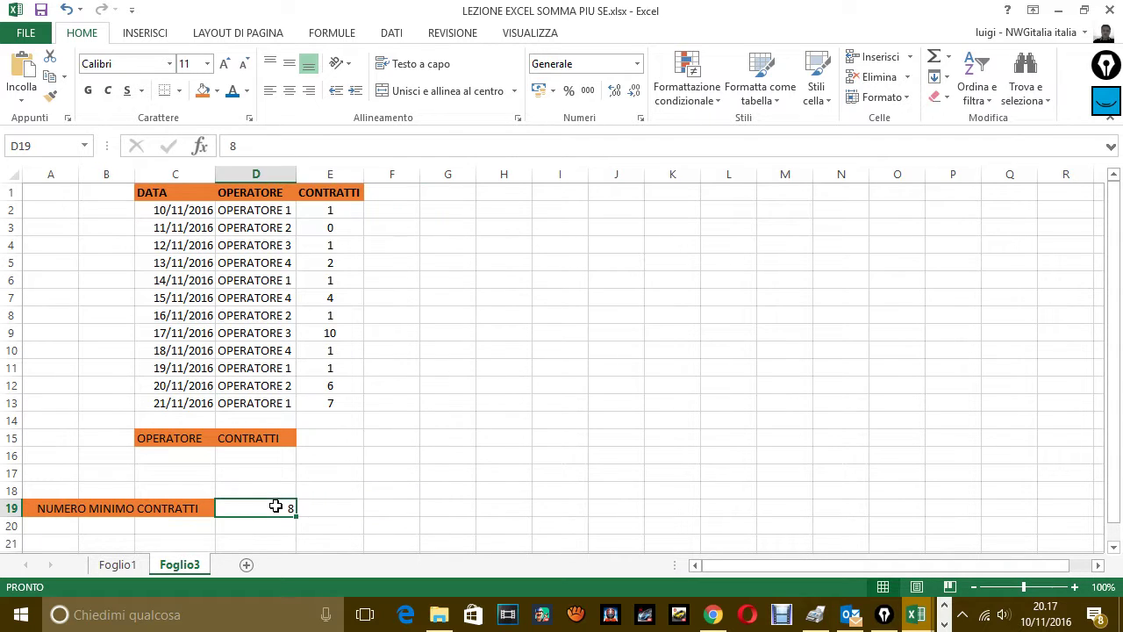
{"action": "left_click", "coordinate": [328, 436]}
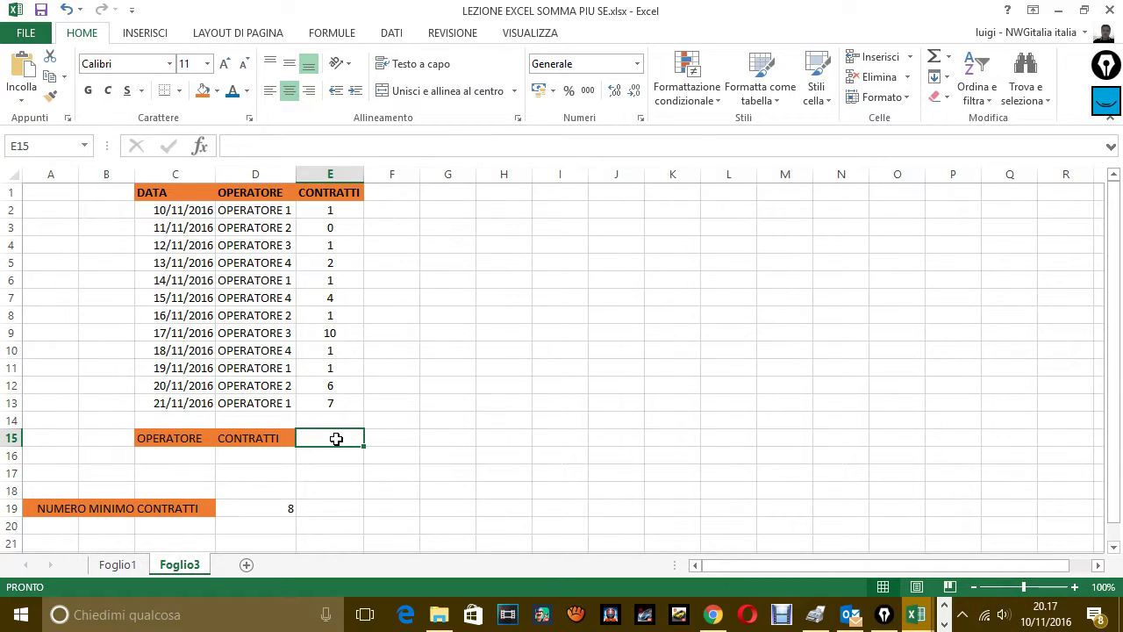
{"action": "left_click", "coordinate": [280, 461]}
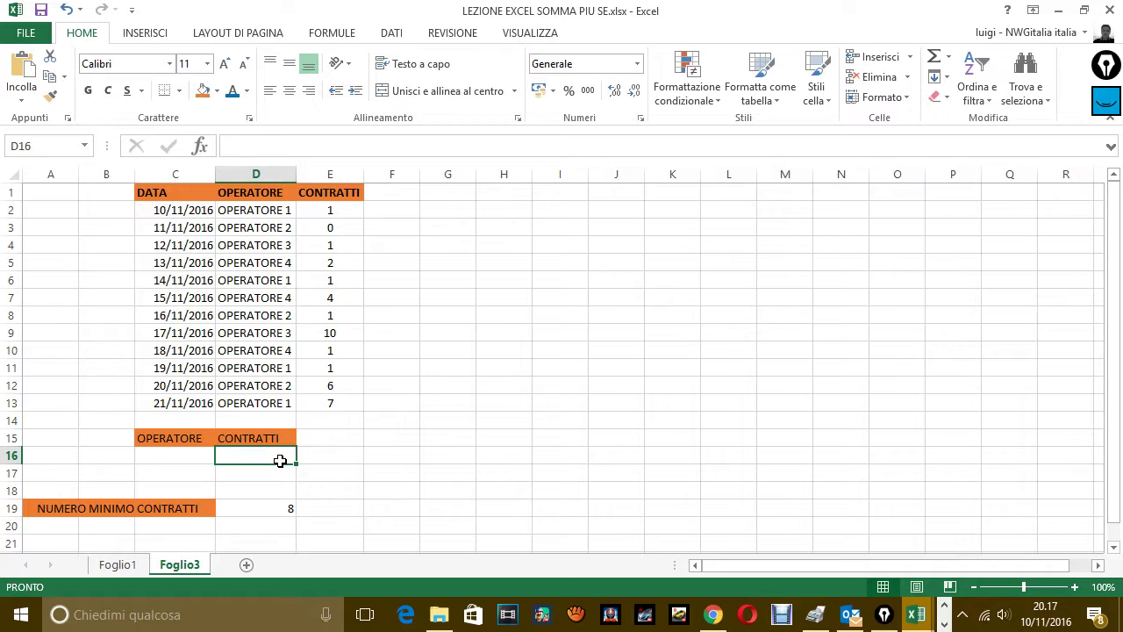
Start the D16 formula over with SOMMA.PIÙ.SE picked from the function suggestions.
{"action": "type", "text": "="}
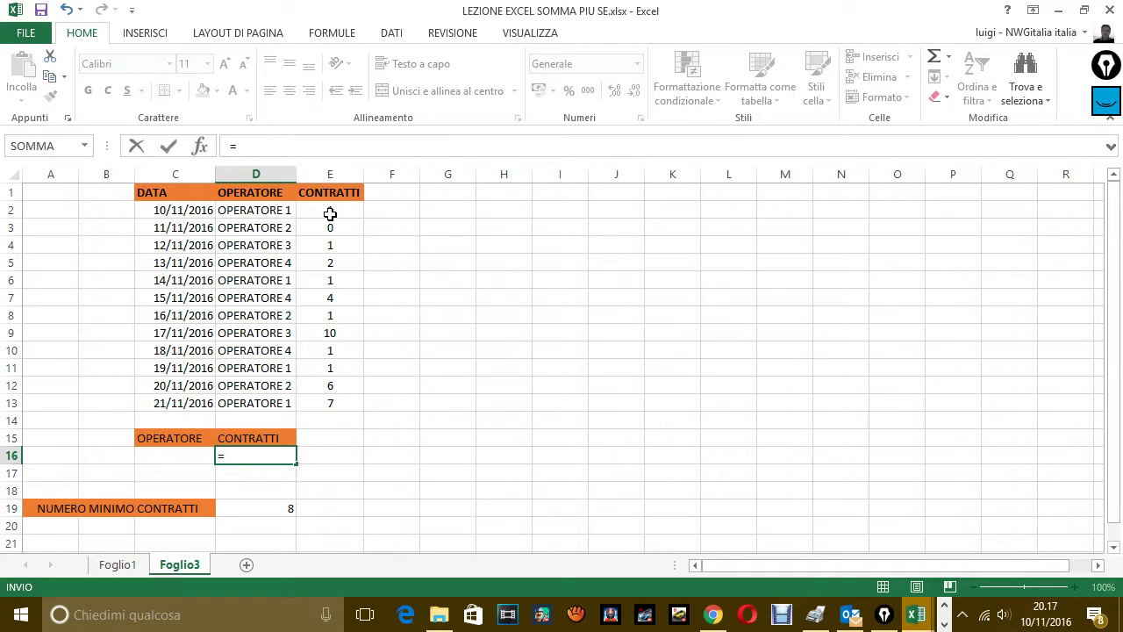
{"action": "left_click_drag", "start_coordinate": [328, 215], "coordinate": [324, 401]}
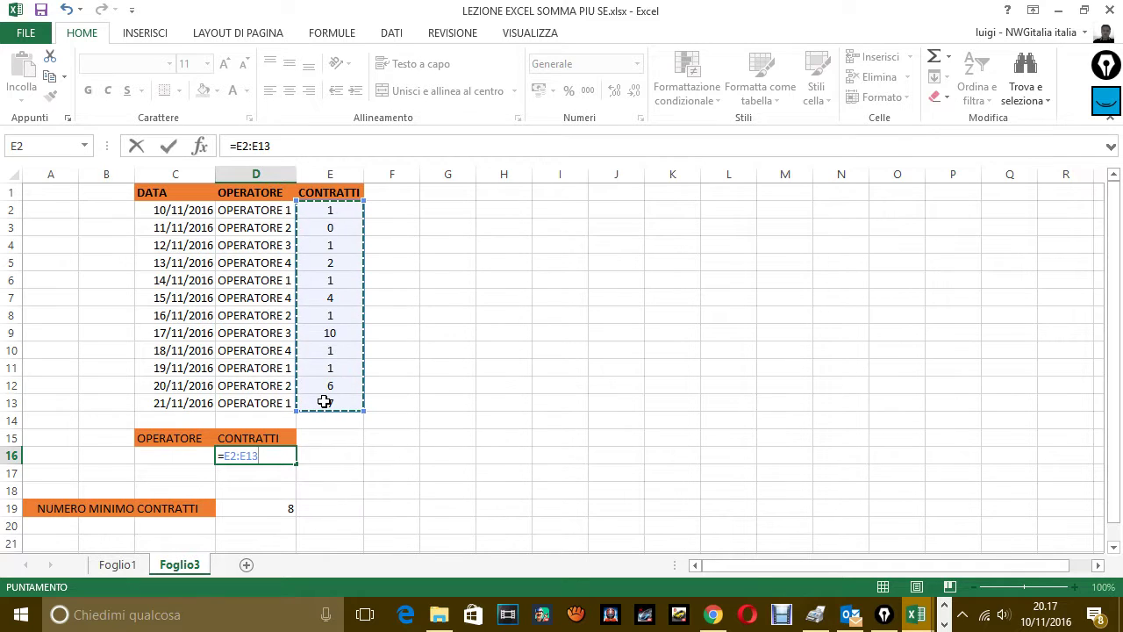
{"action": "key", "text": "Escape"}
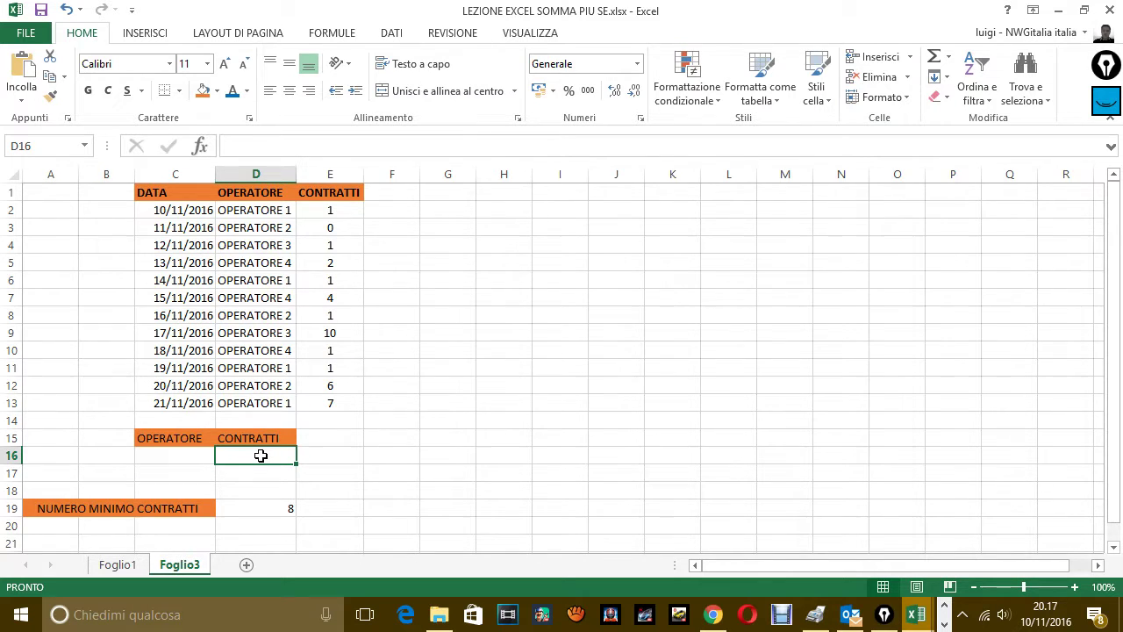
{"action": "type", "text": "="}
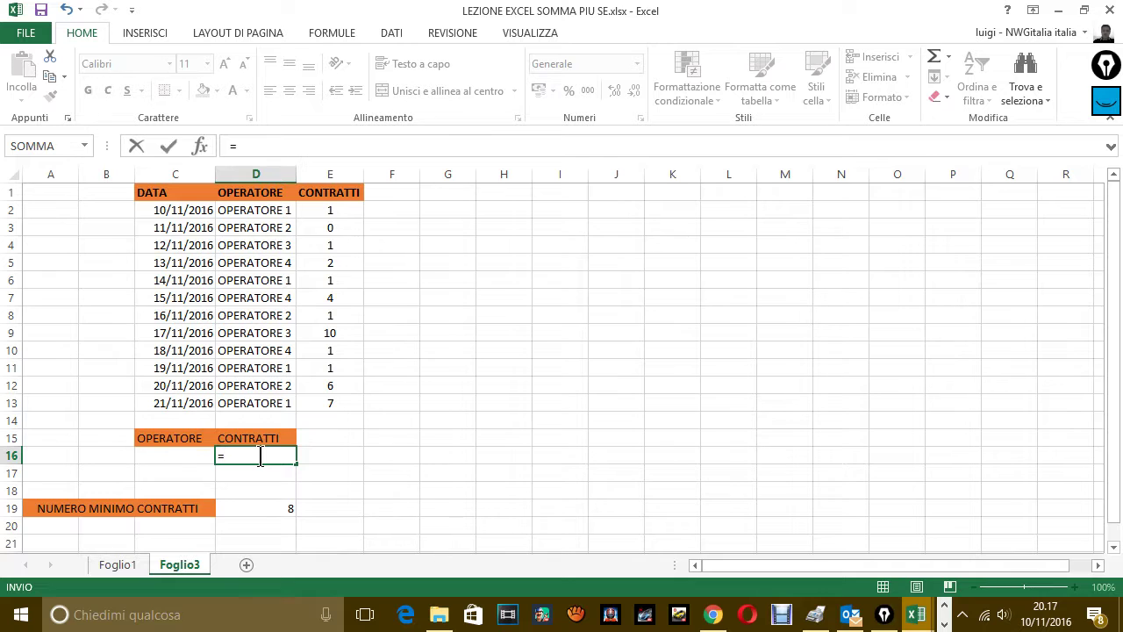
{"action": "type", "text": "S"}
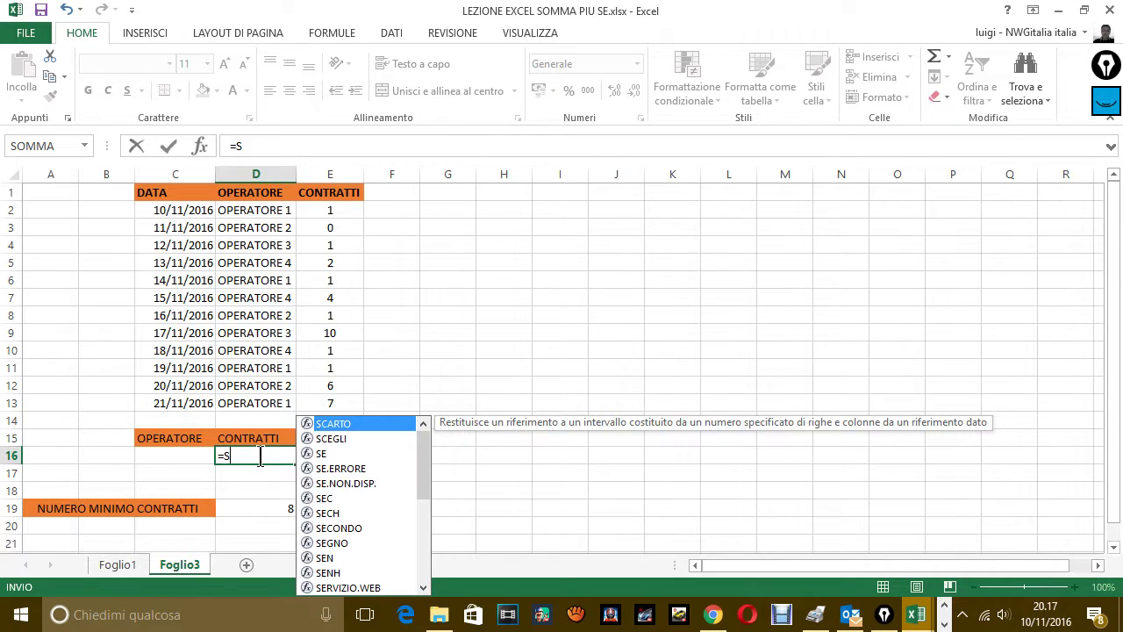
{"action": "type", "text": "OMMA"}
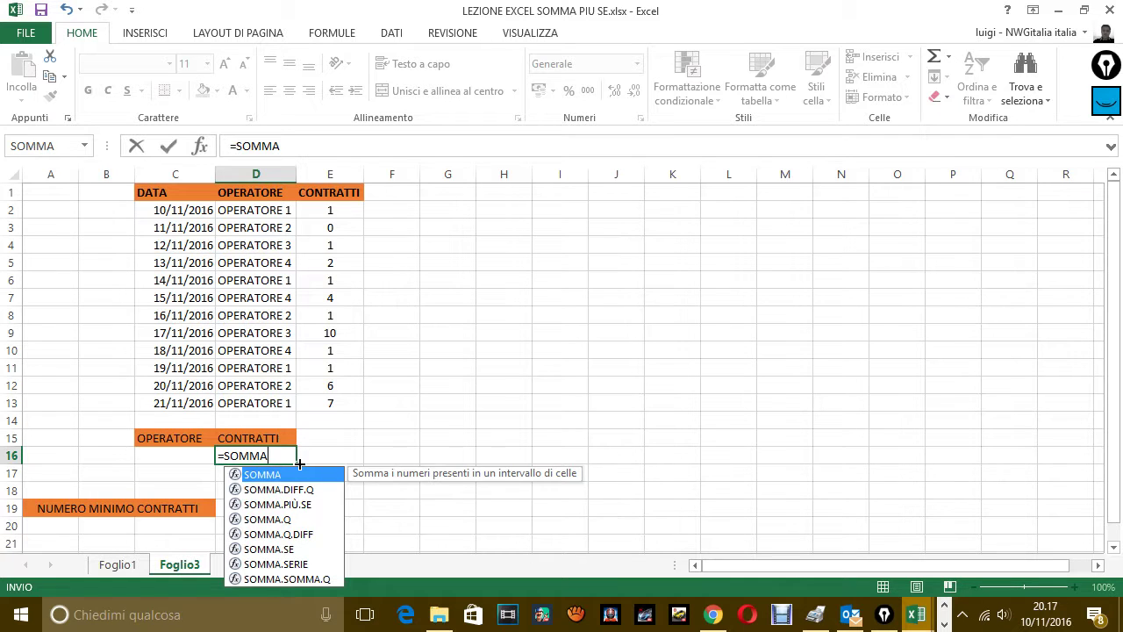
{"action": "key", "text": "Down"}
{"action": "key", "text": "Down"}
{"action": "key", "text": "Tab"}
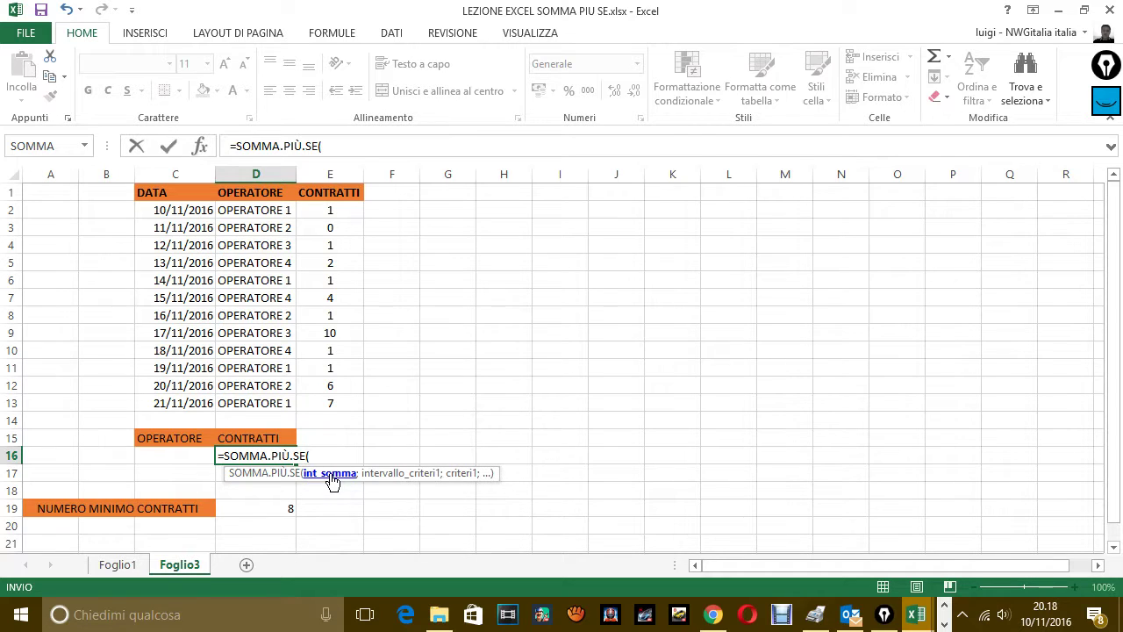
Use E2:E13 as sum range, D2:D13 as criteria range and C16 as criterion, then confirm.
{"action": "left_click_drag", "start_coordinate": [328, 209], "coordinate": [322, 400]}
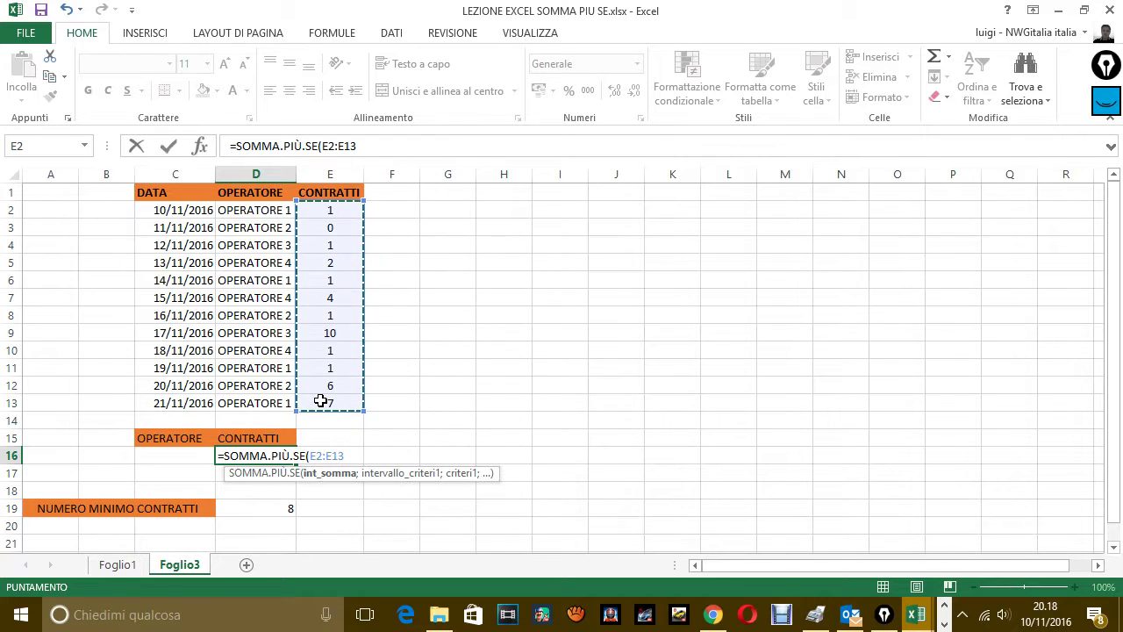
{"action": "type", "text": ";"}
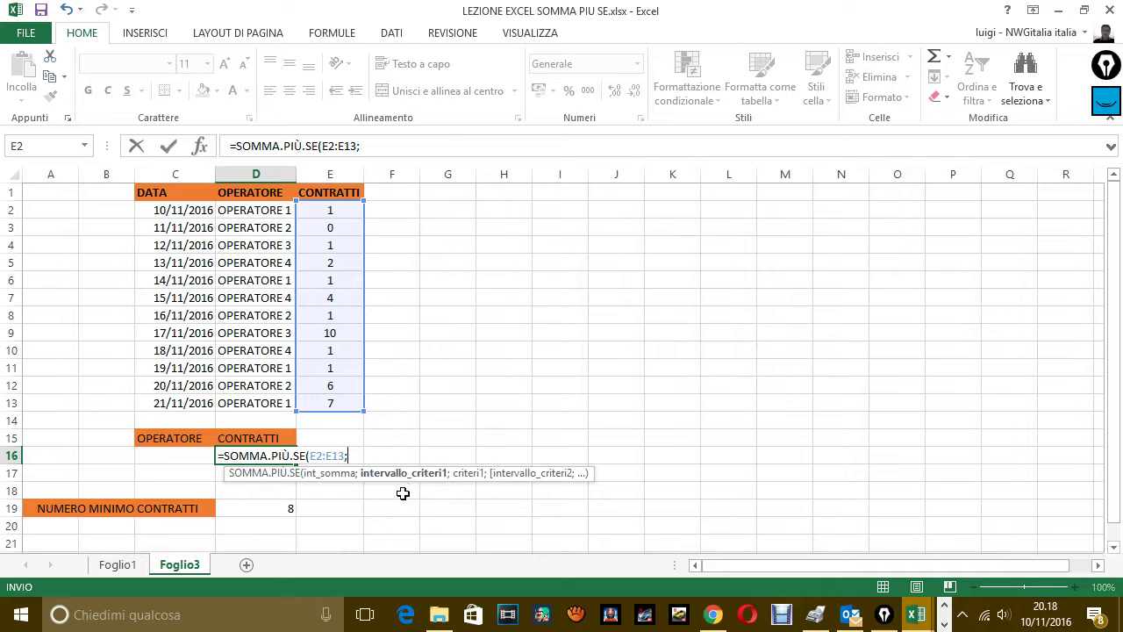
{"action": "left_click", "coordinate": [252, 211]}
{"action": "left_click_drag", "start_coordinate": [253, 212], "coordinate": [252, 400]}
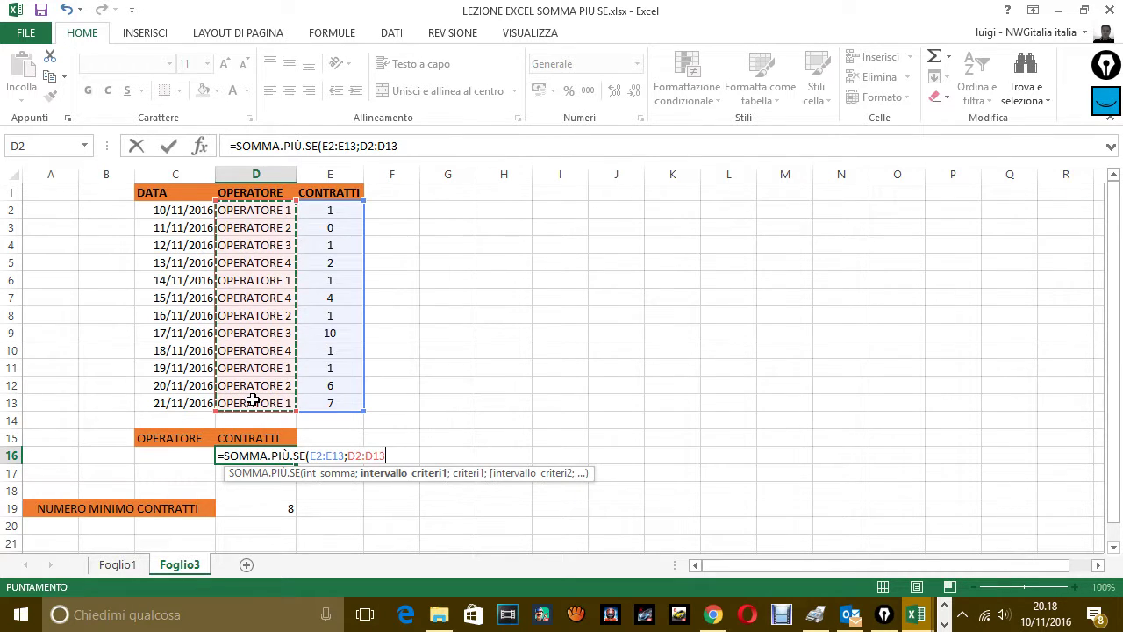
{"action": "type", "text": ";"}
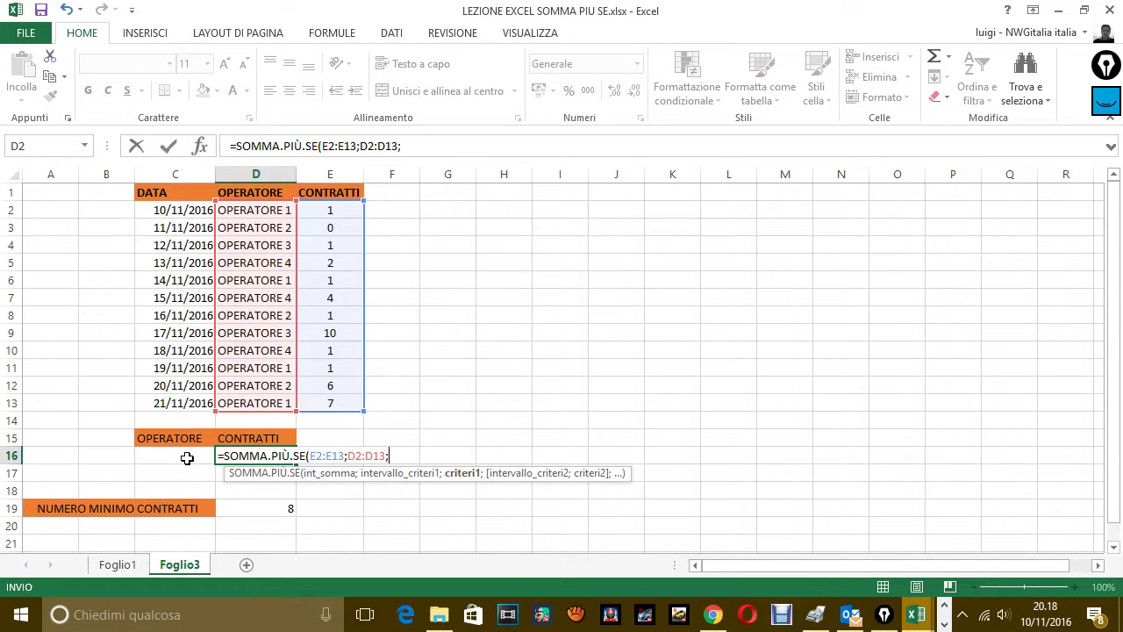
{"action": "left_click", "coordinate": [187, 458]}
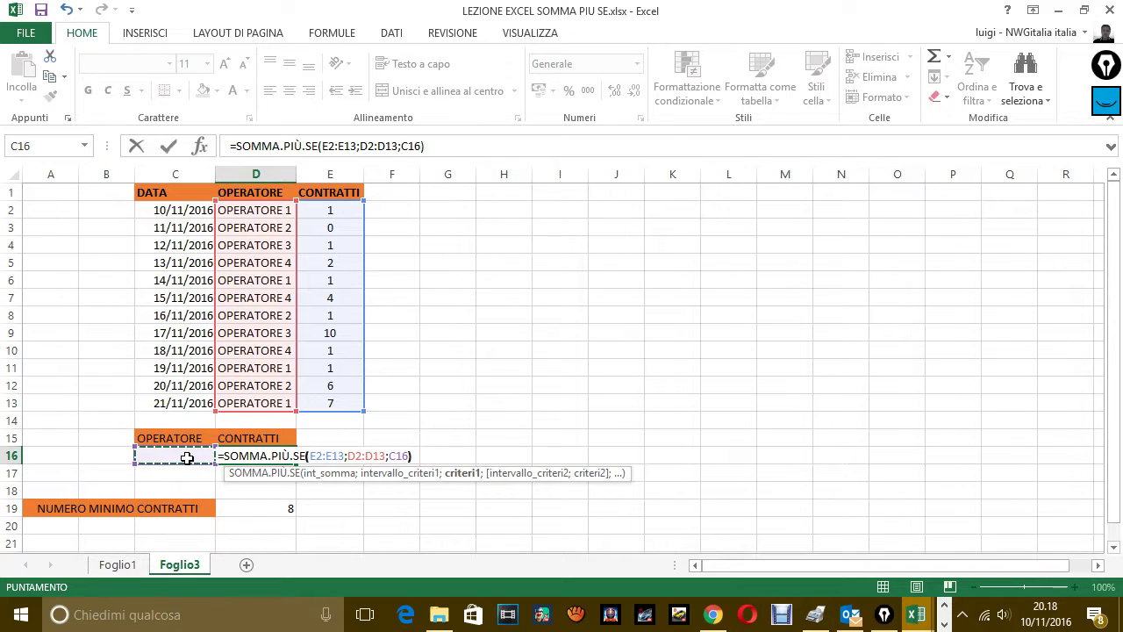
{"action": "key", "text": "Return"}
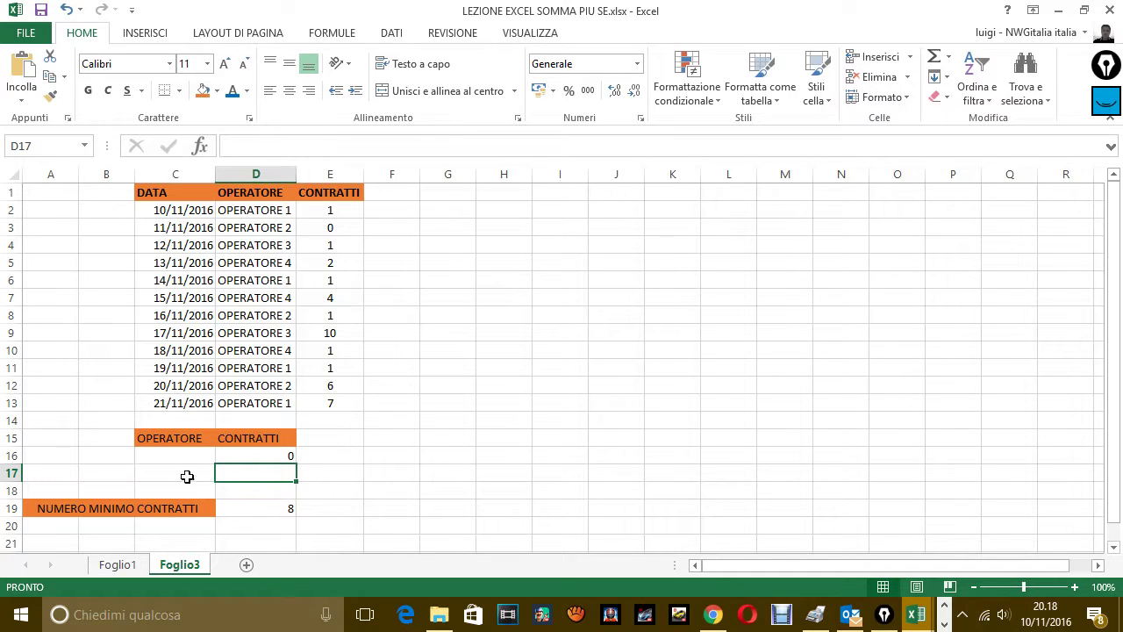
Inspect the D16 formula, then select the empty operator cell C16.
{"action": "left_click", "coordinate": [283, 455]}
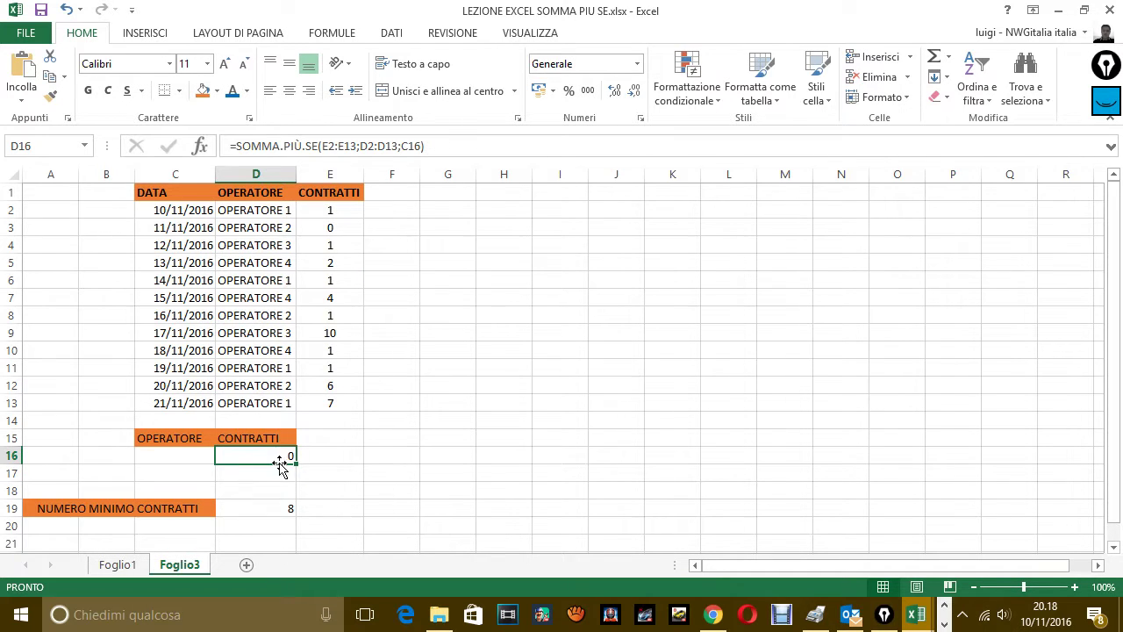
{"action": "left_click", "coordinate": [318, 454]}
{"action": "left_click", "coordinate": [279, 455]}
{"action": "left_click", "coordinate": [185, 455]}
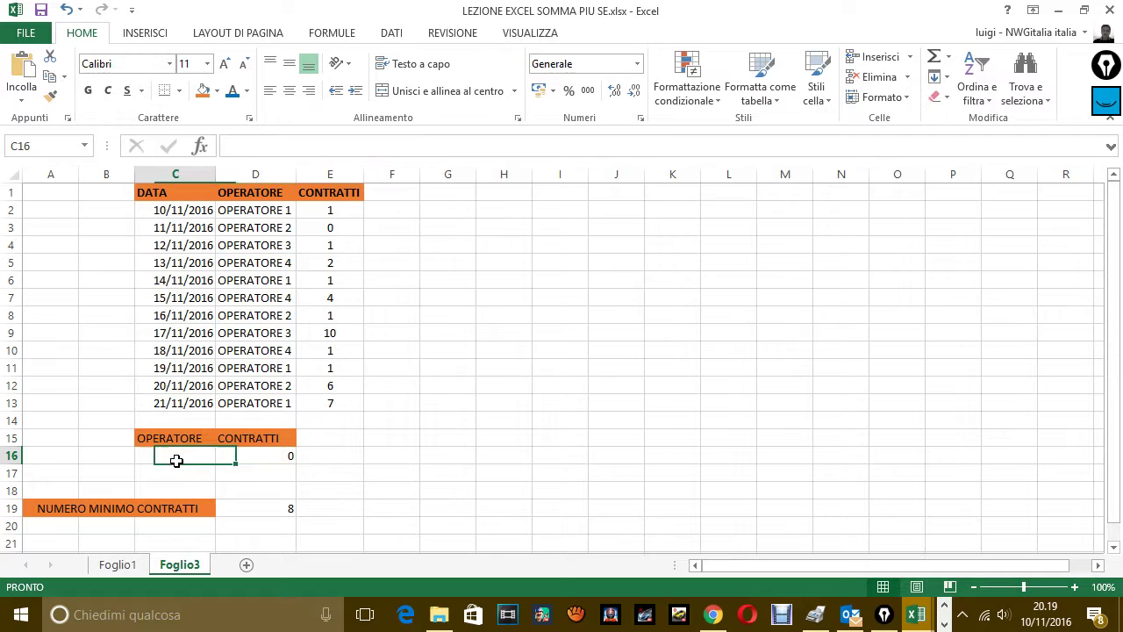
Copy OPERATORE 1 from D2 into C16 and check D16's formula, now returning 10.
{"action": "left_click", "coordinate": [249, 212]}
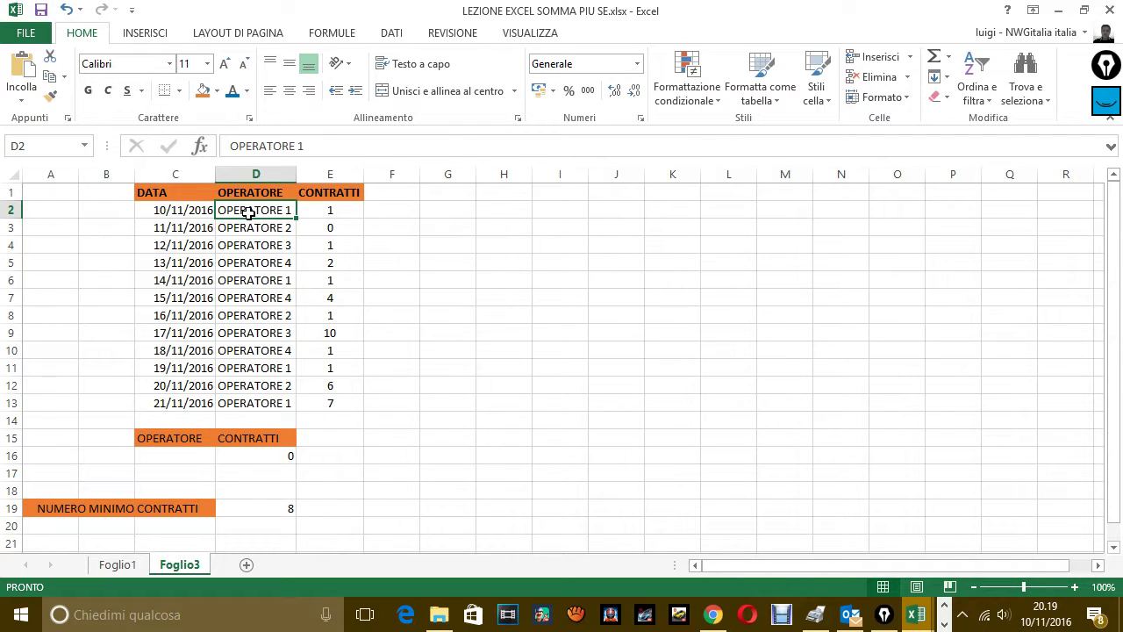
{"action": "key", "text": "ctrl+c"}
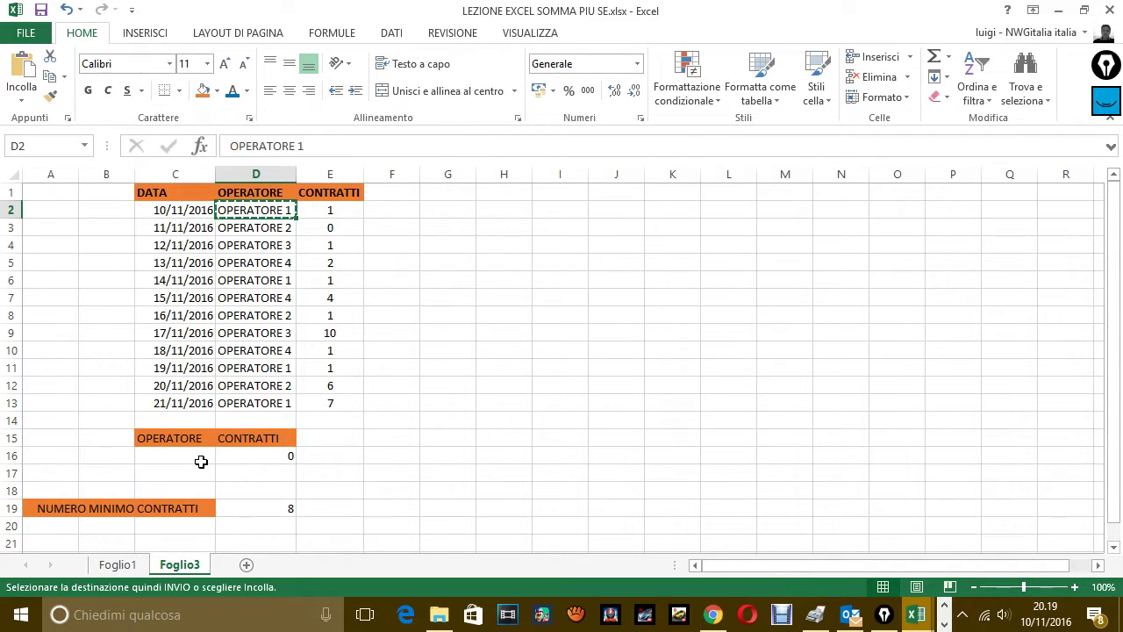
{"action": "left_click", "coordinate": [200, 457]}
{"action": "key", "text": "ctrl+v"}
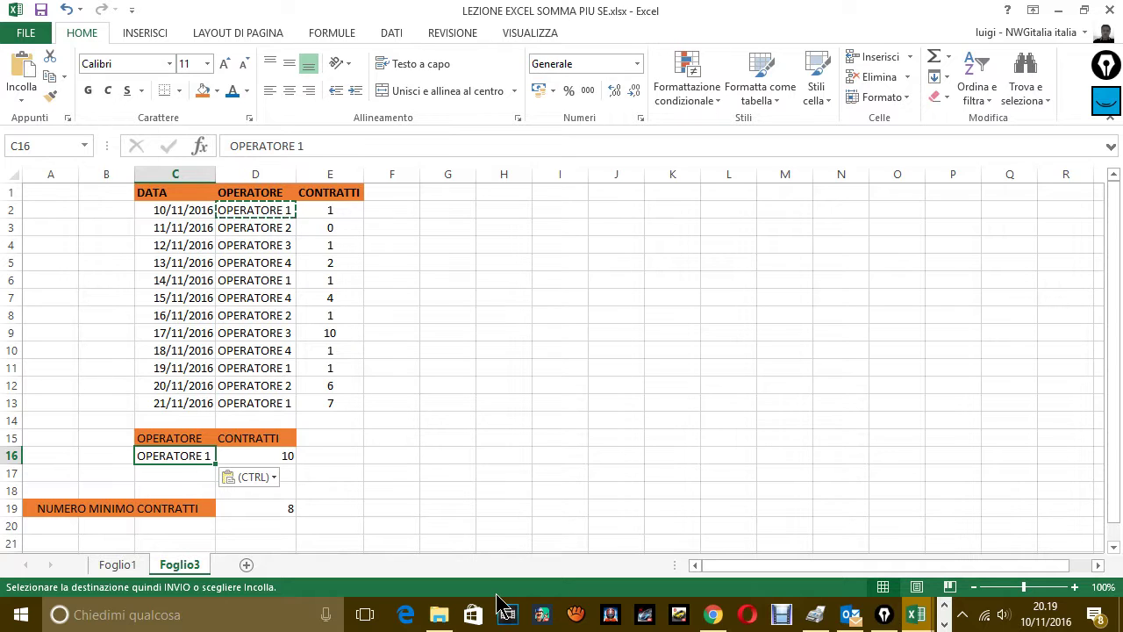
{"action": "left_click", "coordinate": [282, 453]}
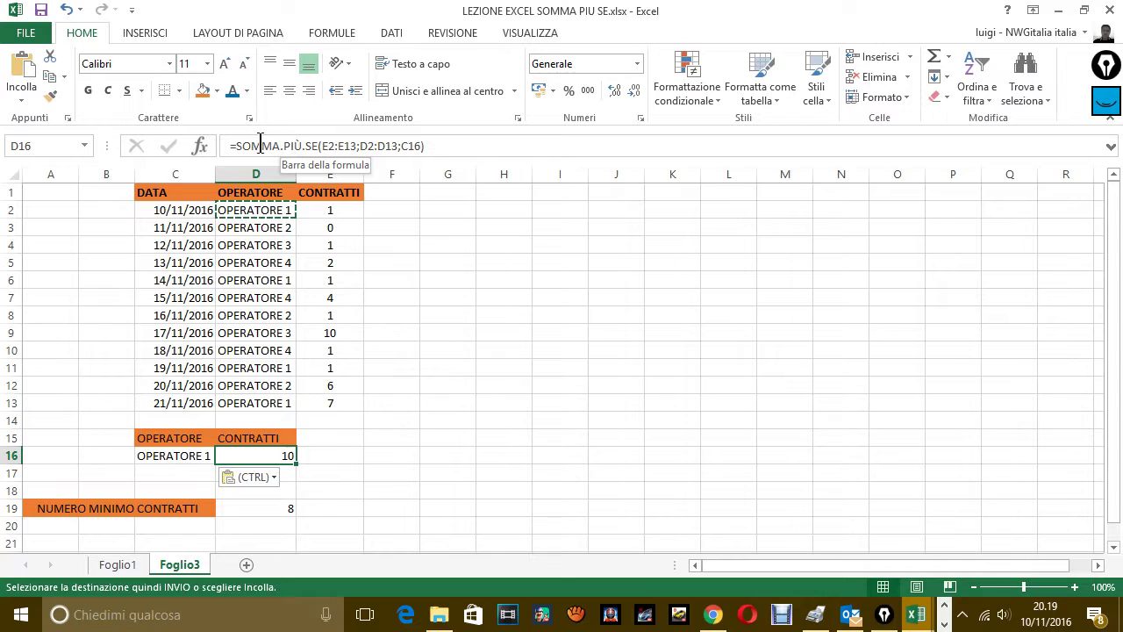
{"action": "left_click_drag", "start_coordinate": [226, 146], "coordinate": [428, 145]}
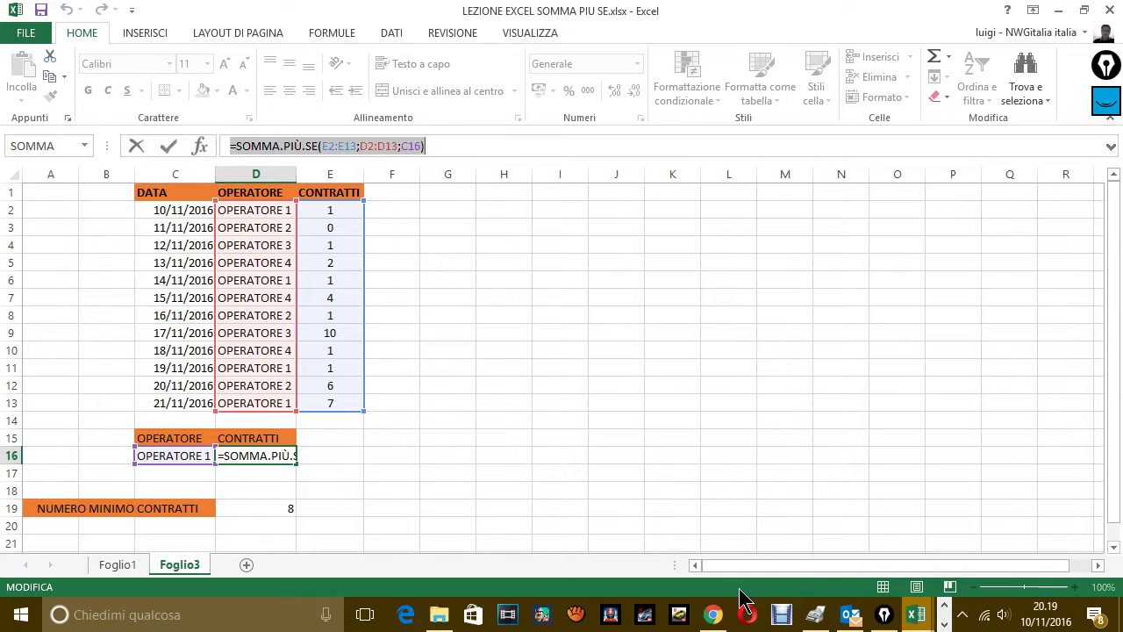
Bring Notepad to the front from the taskbar and undo a stray 'COME' entry.
{"action": "left_click", "coordinate": [946, 624]}
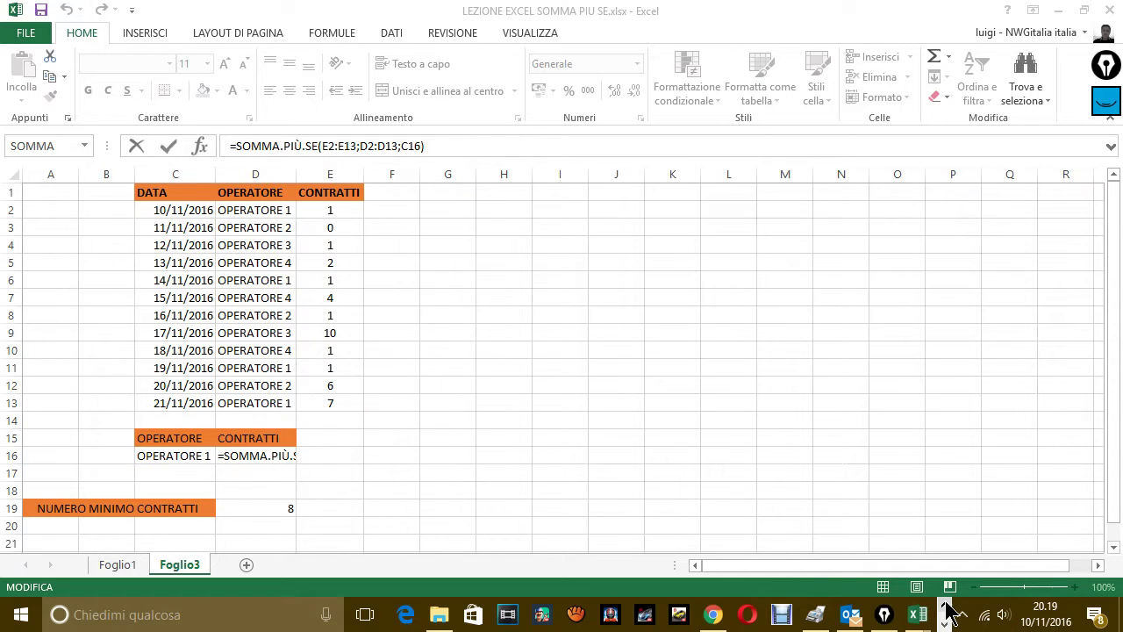
{"action": "left_click", "coordinate": [944, 625]}
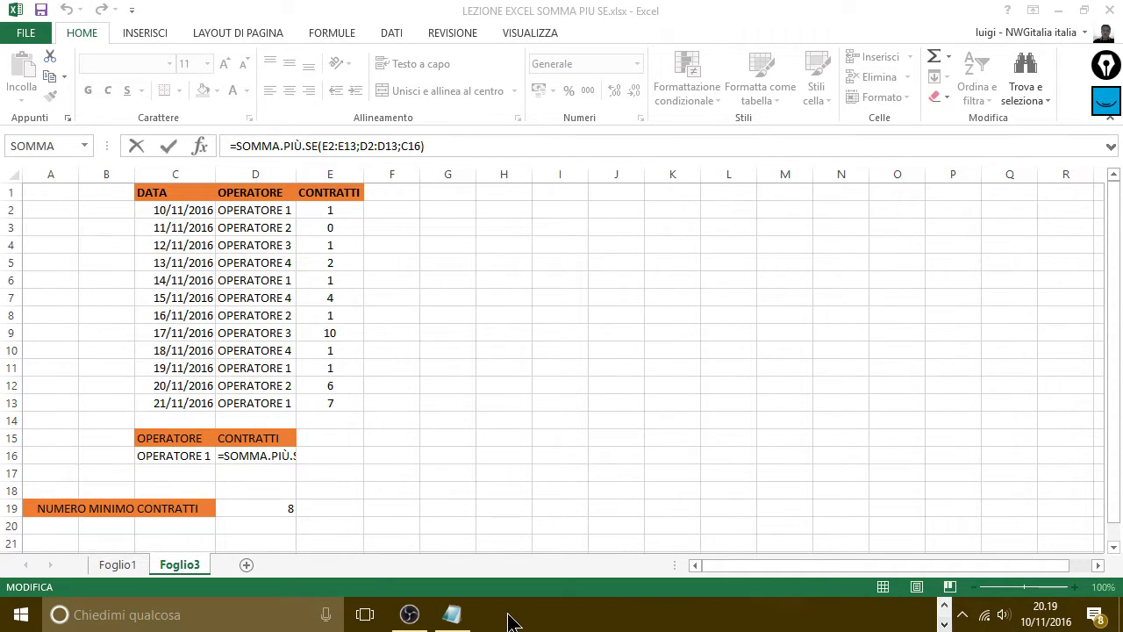
{"action": "left_click", "coordinate": [456, 616]}
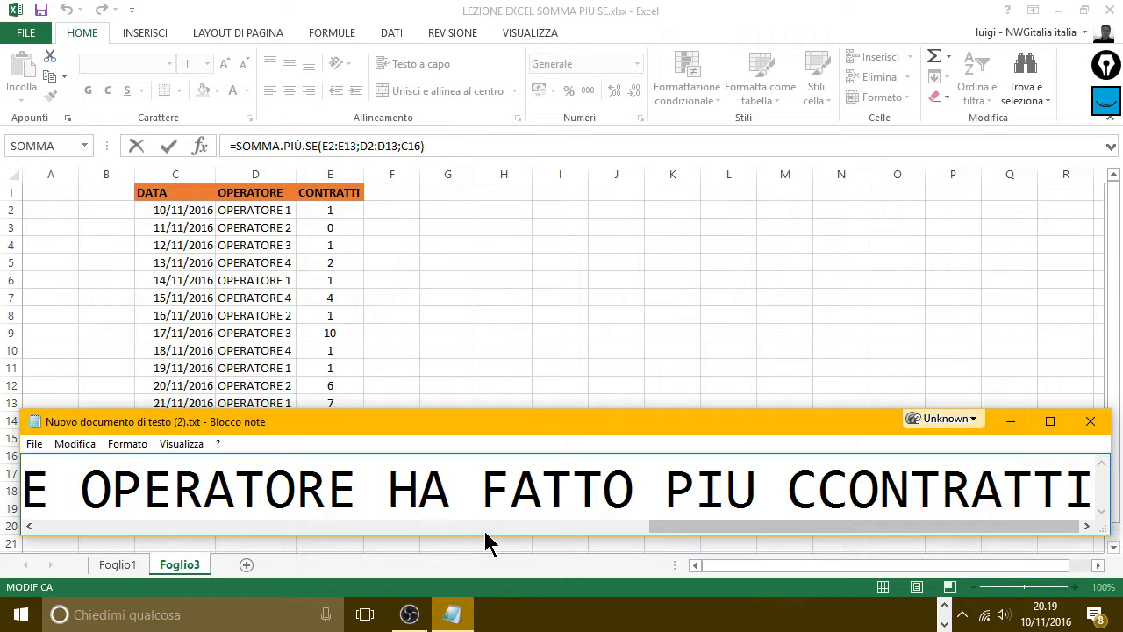
{"action": "type", "text": "COME"}
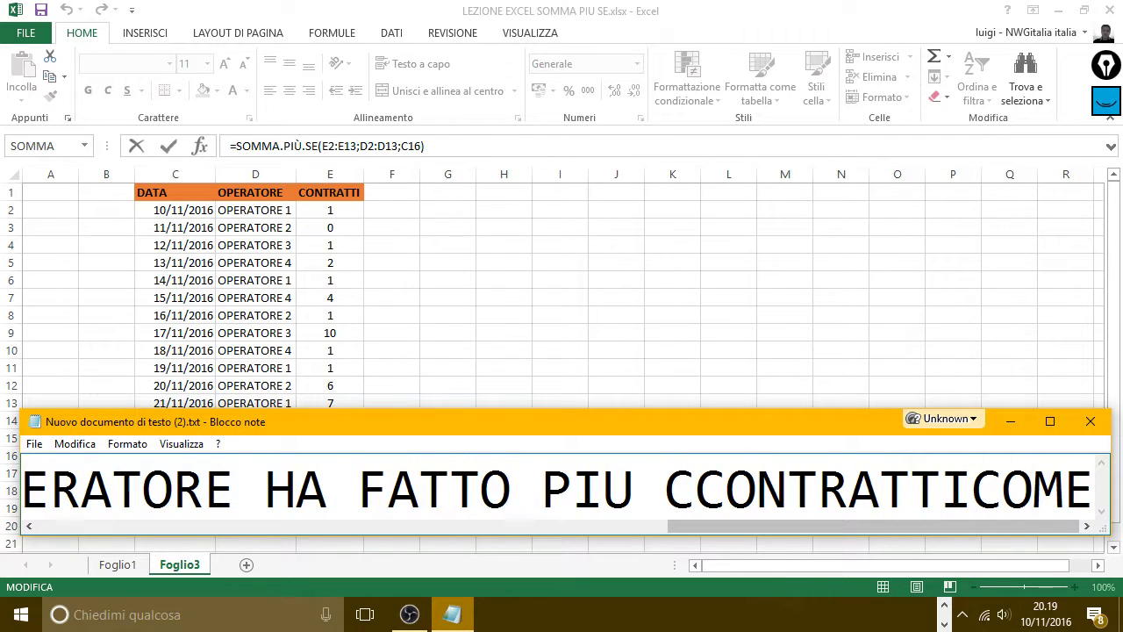
{"action": "key", "text": "BackSpace"}
{"action": "key", "text": "BackSpace"}
{"action": "key", "text": "BackSpace"}
{"action": "key", "text": "BackSpace"}
{"action": "key", "text": "Home"}
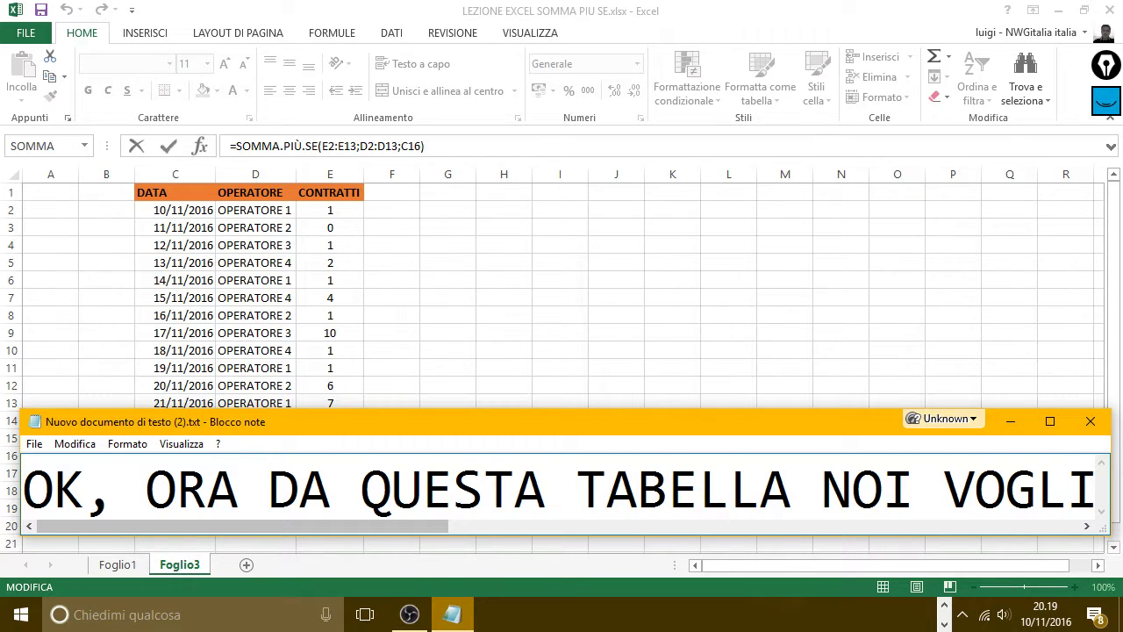
Replace the last line with 'COME HAI POTUTO NOTARE GRAZIE A QUELAL FORMULA … L'OPERATORE IN OGGETTO.'.
{"action": "double_click", "coordinate": [535, 422]}
{"action": "left_click", "coordinate": [505, 465]}
{"action": "key", "text": "shift+Home"}
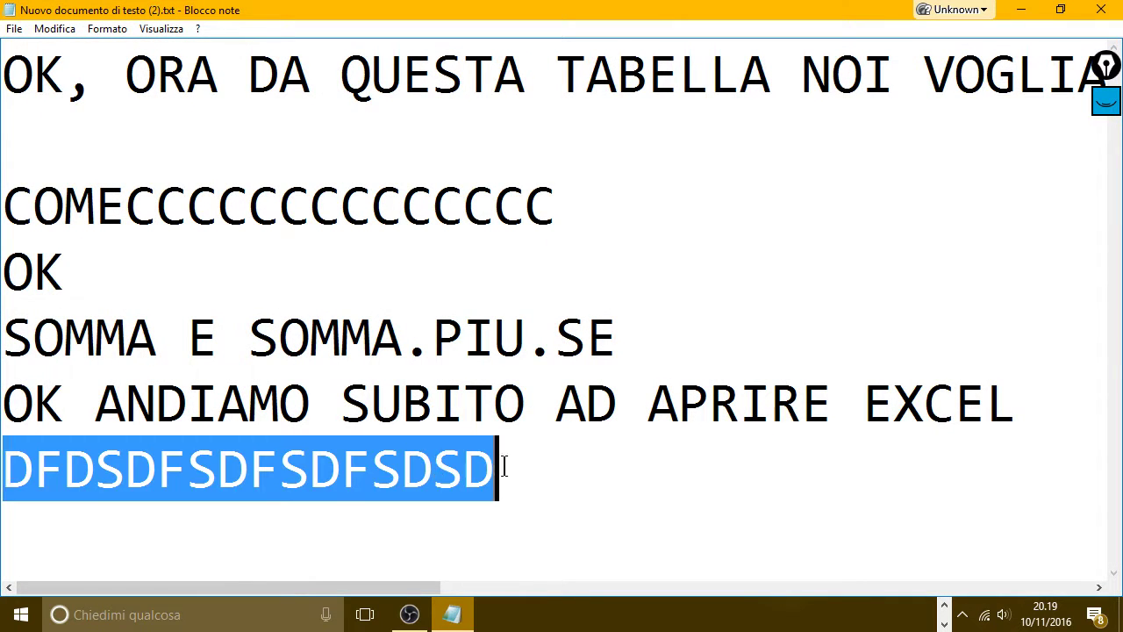
{"action": "type", "text": "C"}
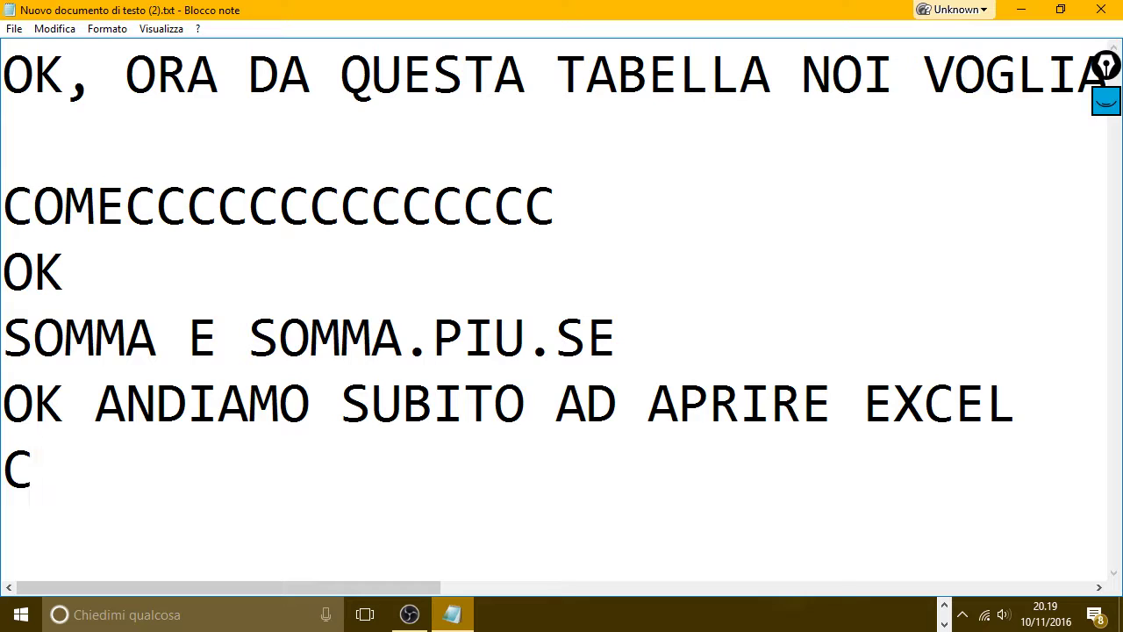
{"action": "type", "text": "OME HAI P"}
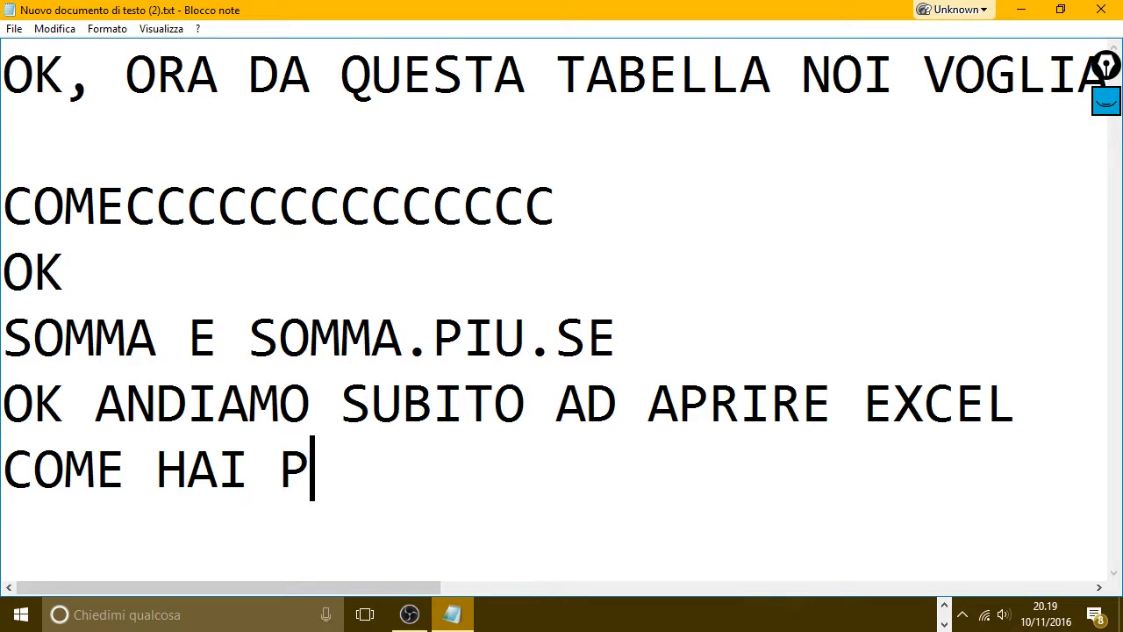
{"action": "type", "text": "OTUTO NO"}
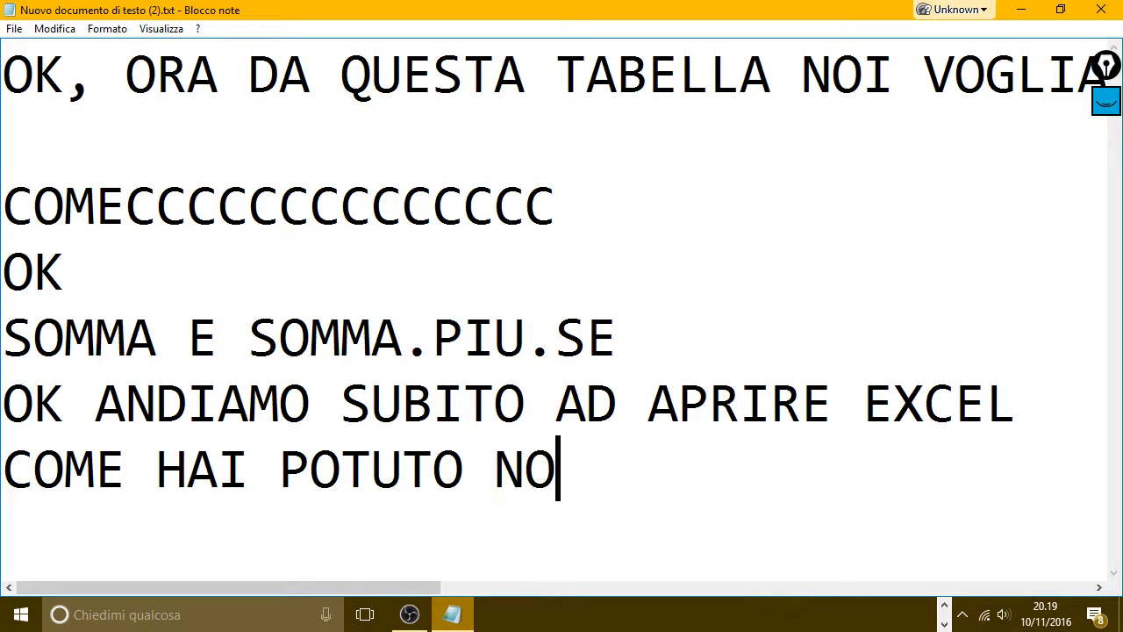
{"action": "type", "text": "TARE GRA"}
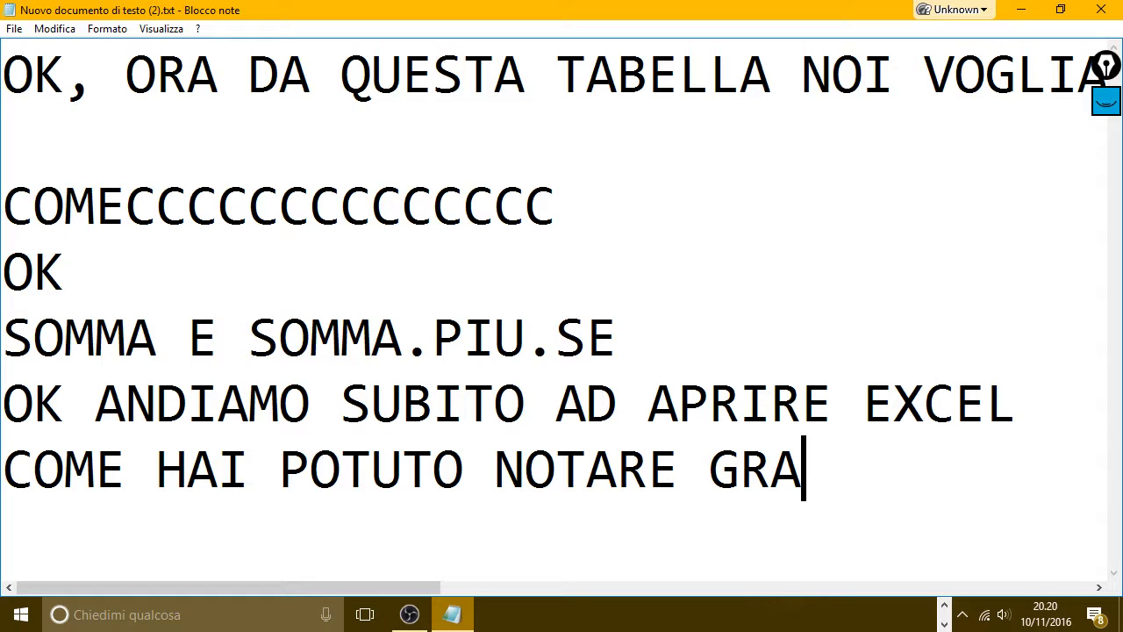
{"action": "type", "text": "ZIE A QUEL"}
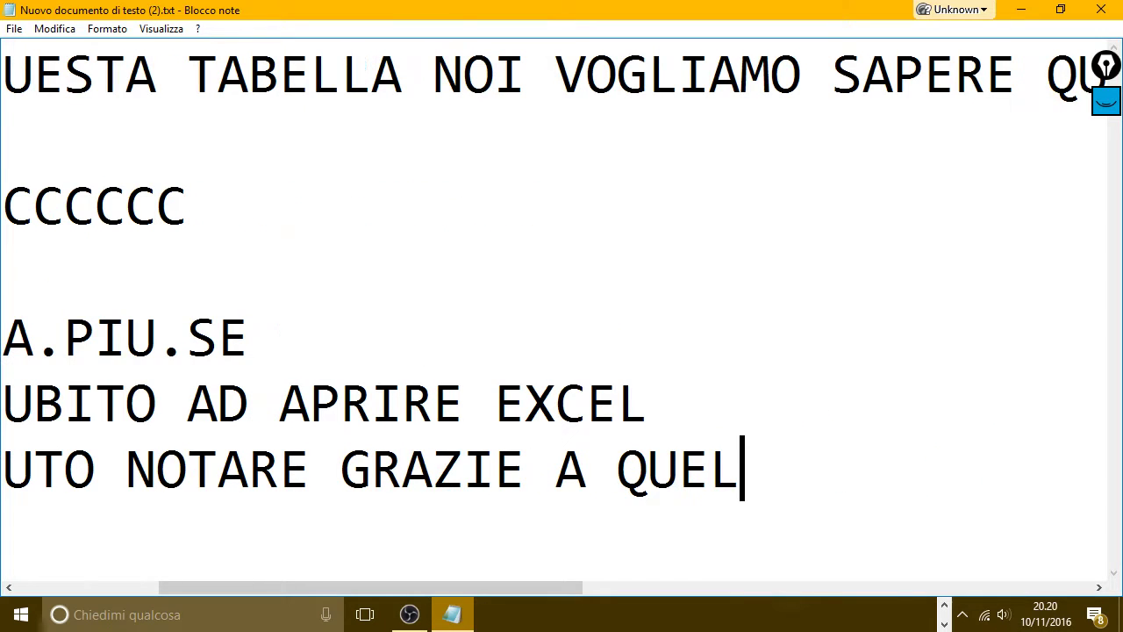
{"action": "type", "text": "AL FORMUL"}
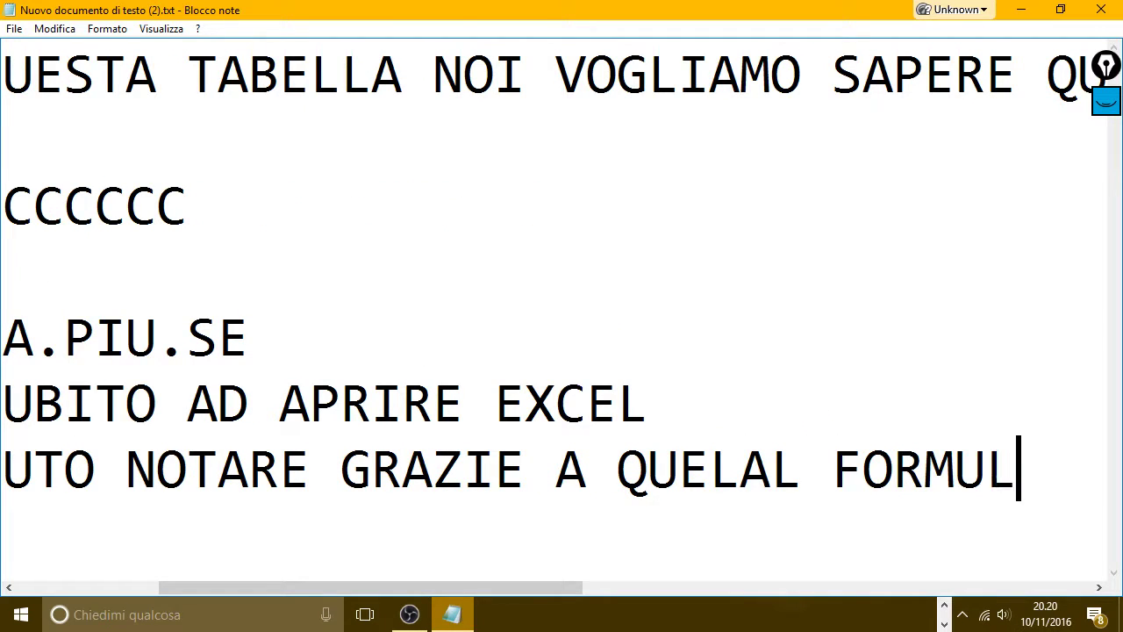
{"action": "type", "text": "A"}
{"action": "type", "text": "ABBIAMO "}
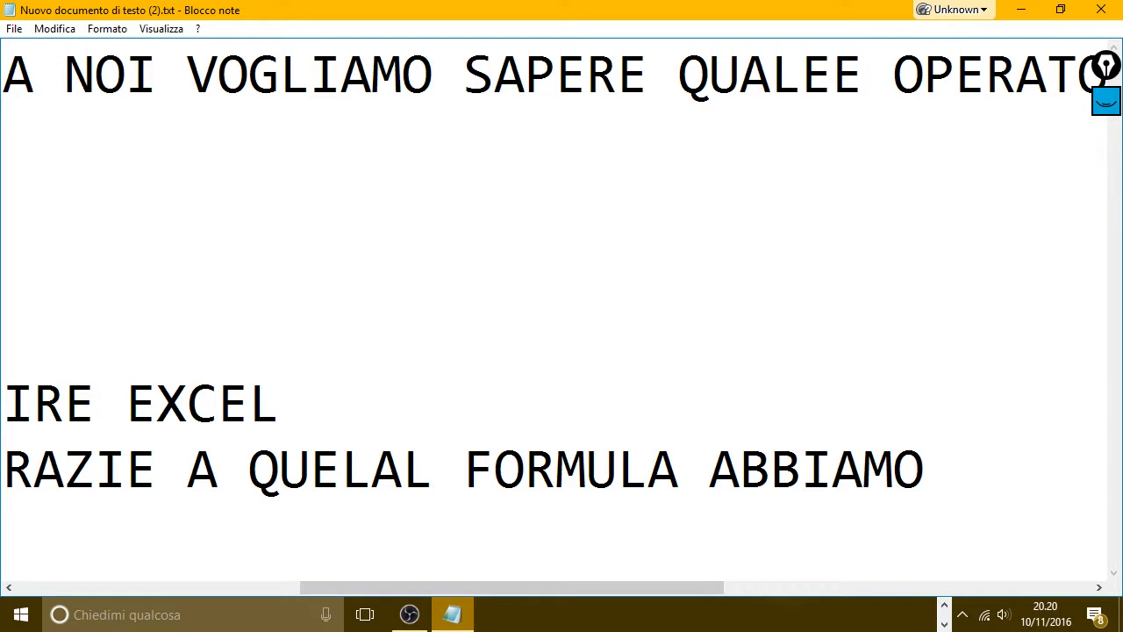
{"action": "type", "text": "CAPITO "}
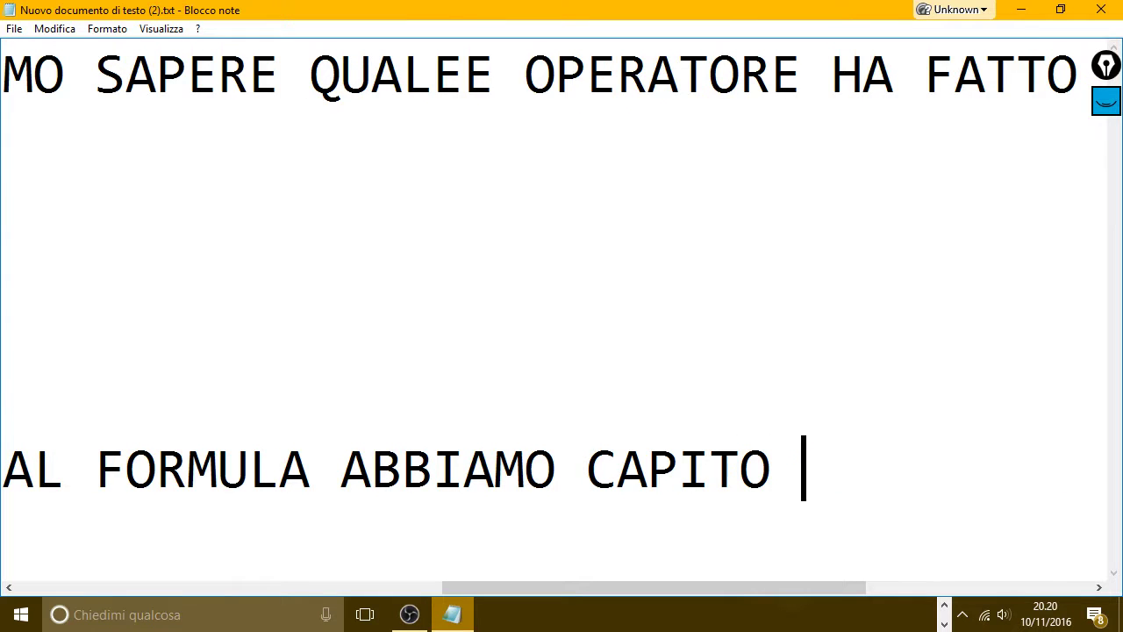
{"action": "type", "text": "QUANTI CONTR"}
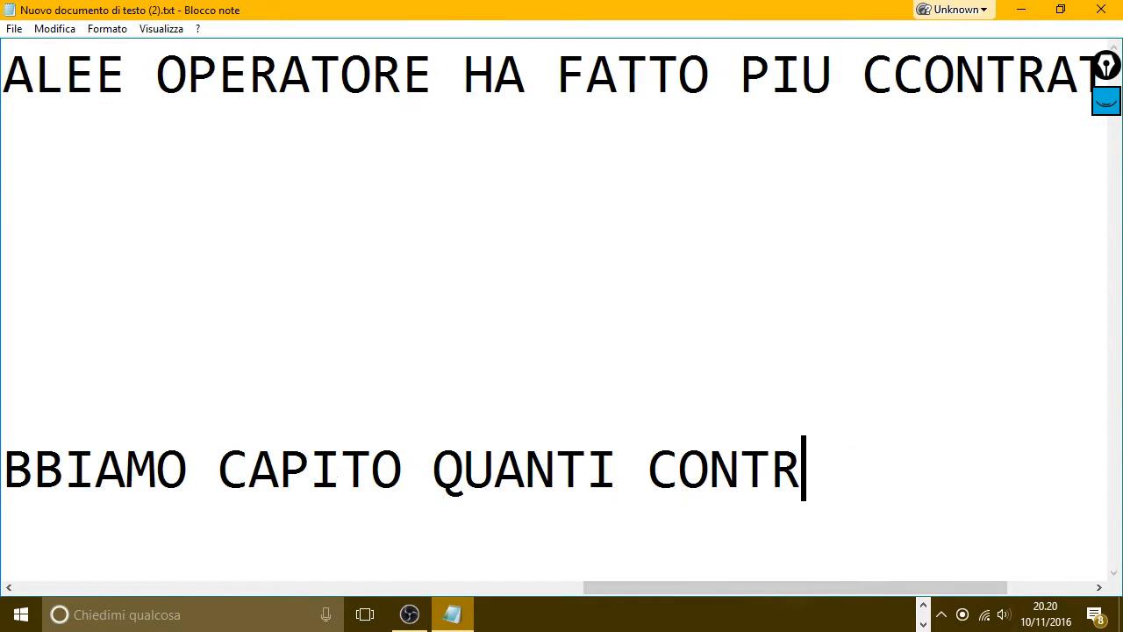
{"action": "type", "text": "ATTI HA FA"}
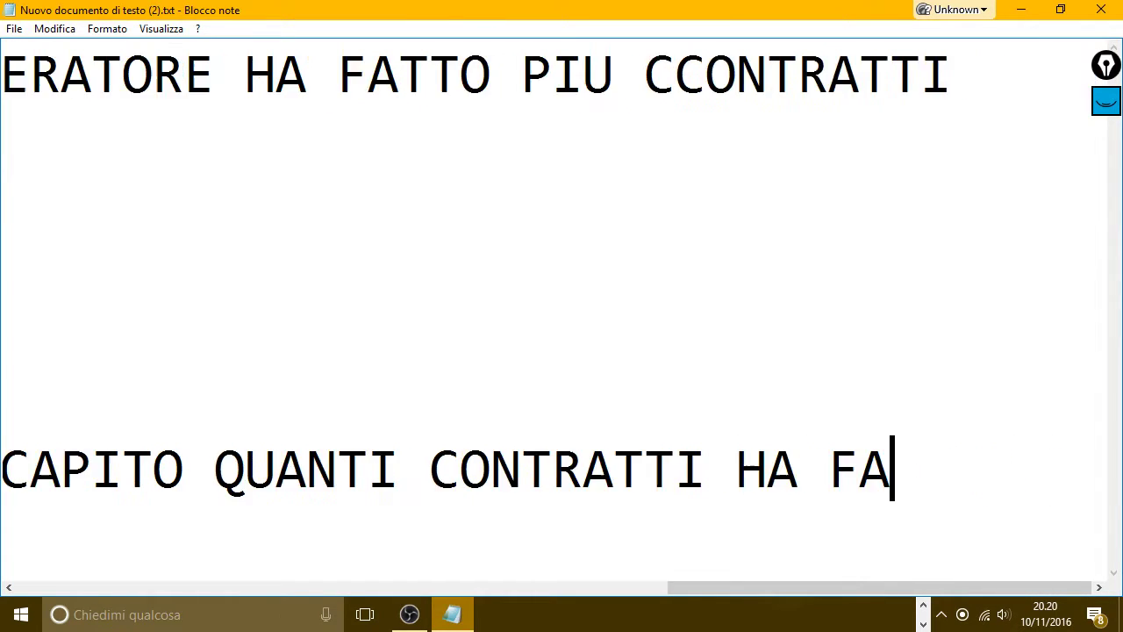
{"action": "type", "text": "TTO L'OPERA"}
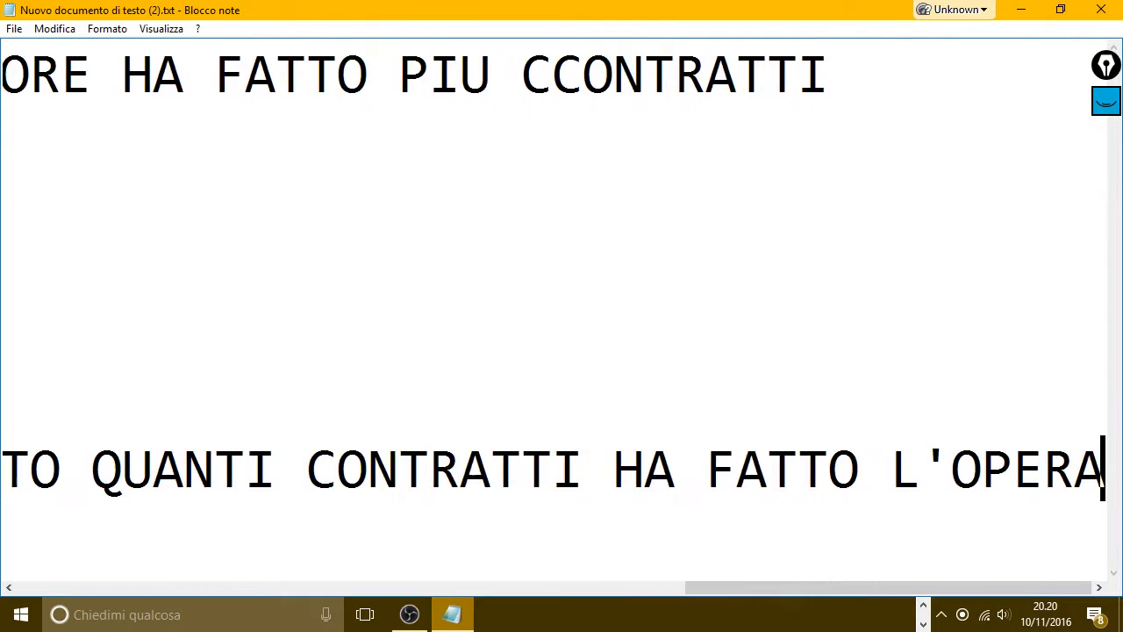
{"action": "type", "text": "TORE"}
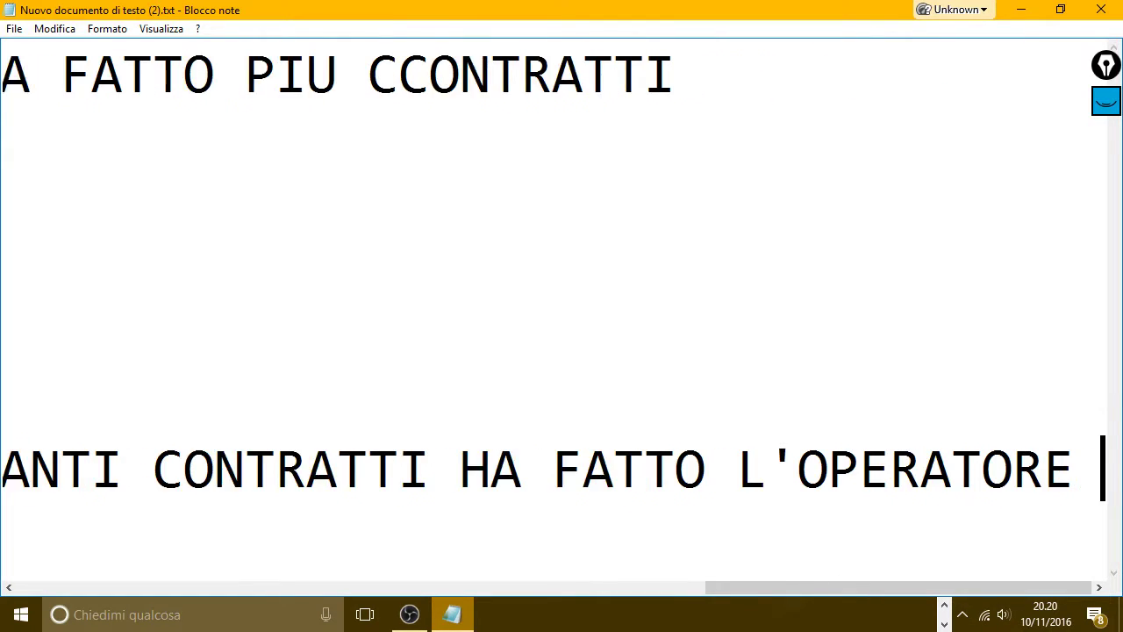
{"action": "type", "text": " IN GO"}
{"action": "key", "text": "BackSpace"}
{"action": "key", "text": "BackSpace"}
{"action": "type", "text": "OGG"}
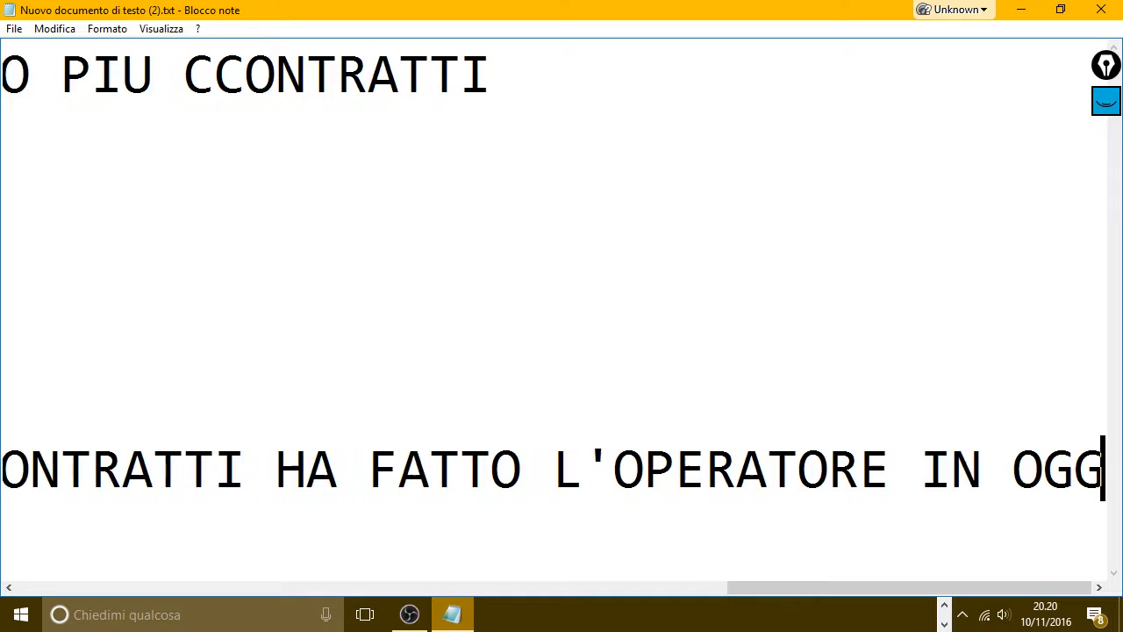
{"action": "type", "text": "ETTO."}
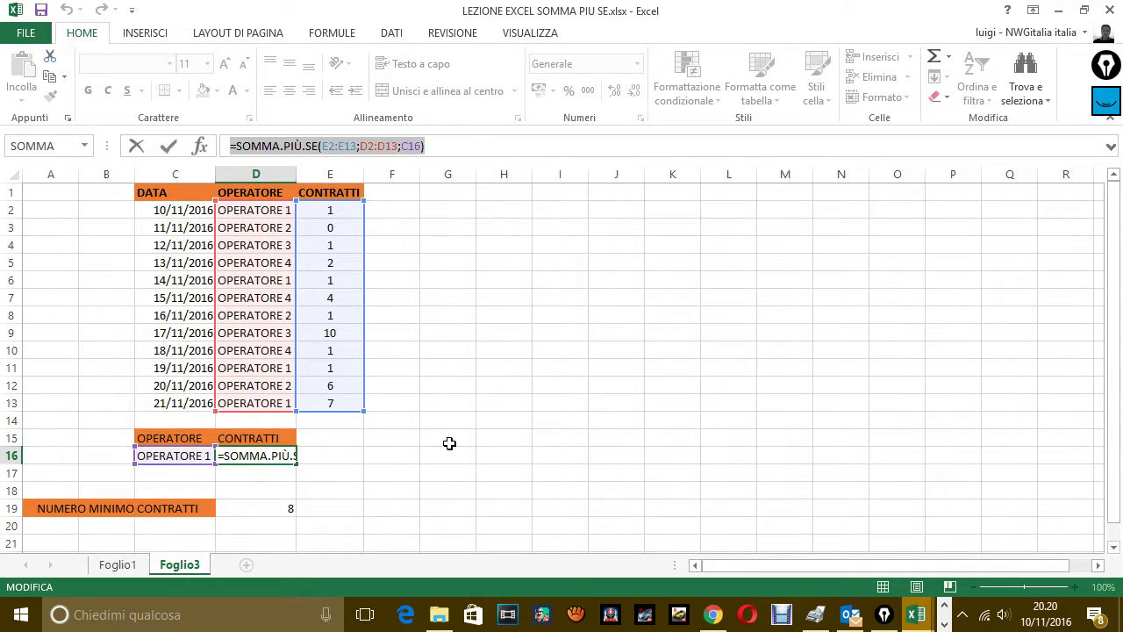
Cancel the accidental edit to D16, then check C16's operator and the D16 formula.
{"action": "left_click", "coordinate": [525, 471]}
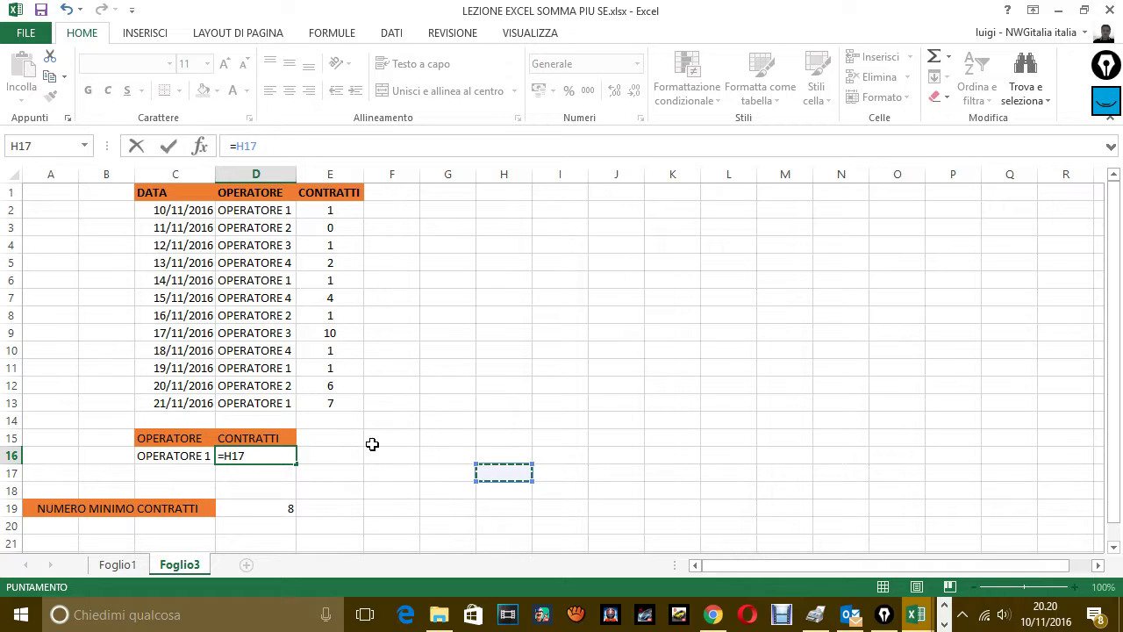
{"action": "key", "text": "Escape"}
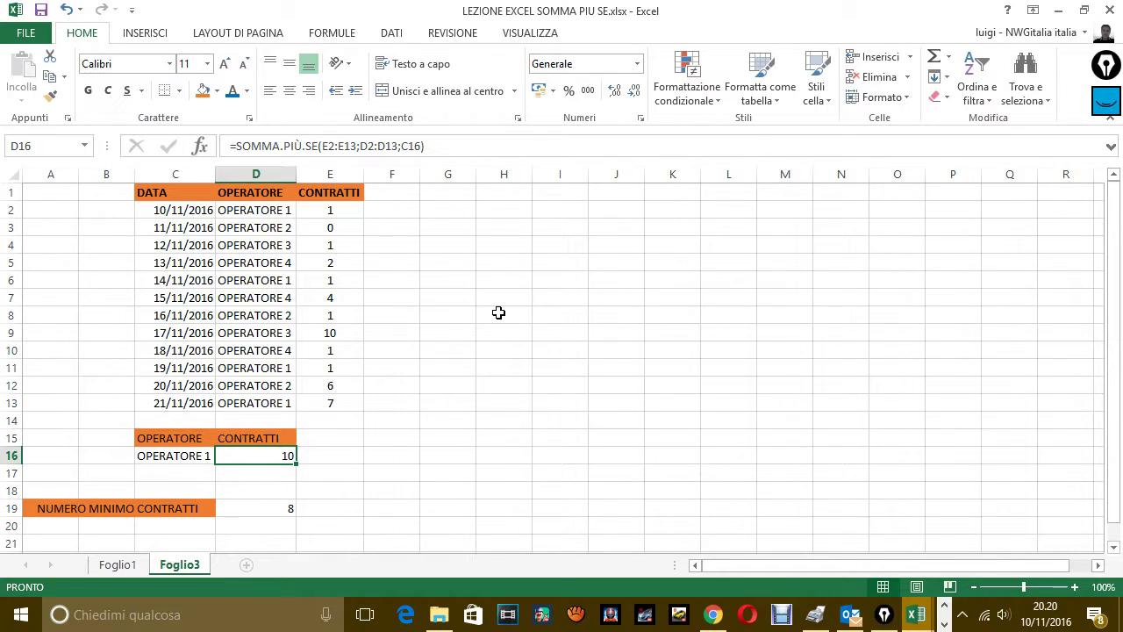
{"action": "left_click", "coordinate": [202, 456]}
{"action": "left_click", "coordinate": [271, 458]}
Paste OPERATORE 2 from D3, then OPERATORE 3 from D4, into C16, watching D16 recalculate.
{"action": "left_click", "coordinate": [268, 227]}
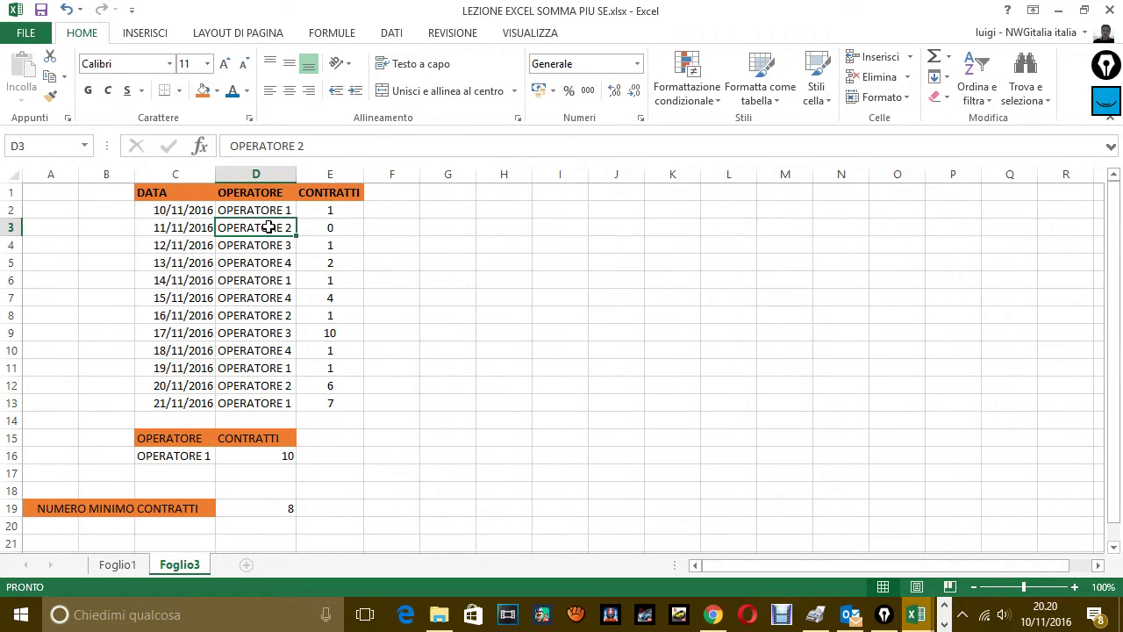
{"action": "key", "text": "ctrl+c"}
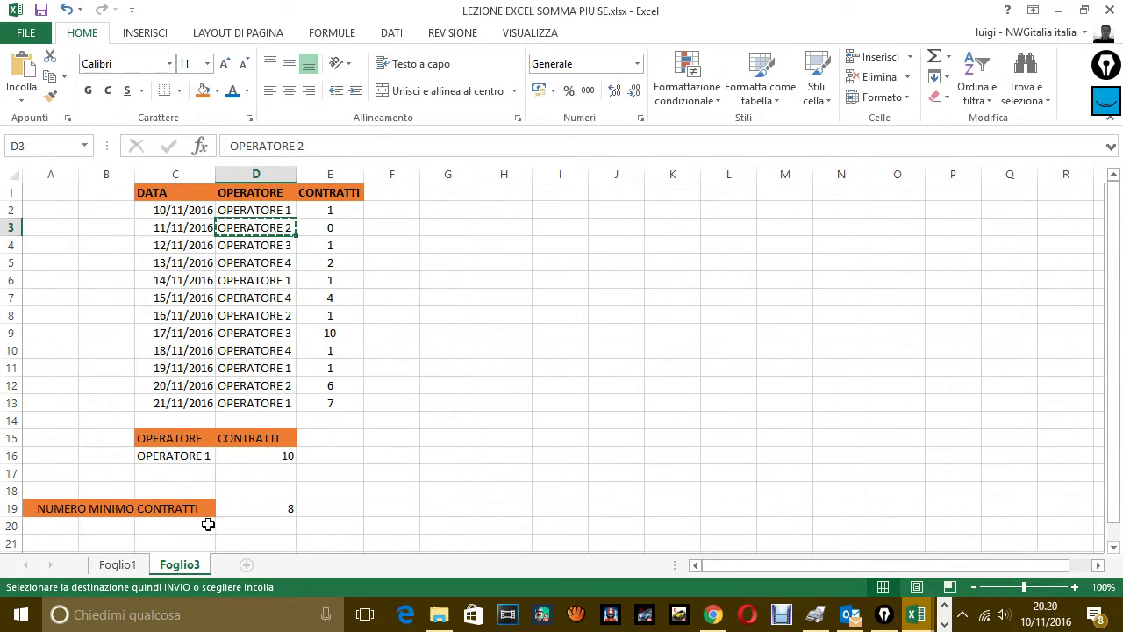
{"action": "left_click", "coordinate": [190, 453]}
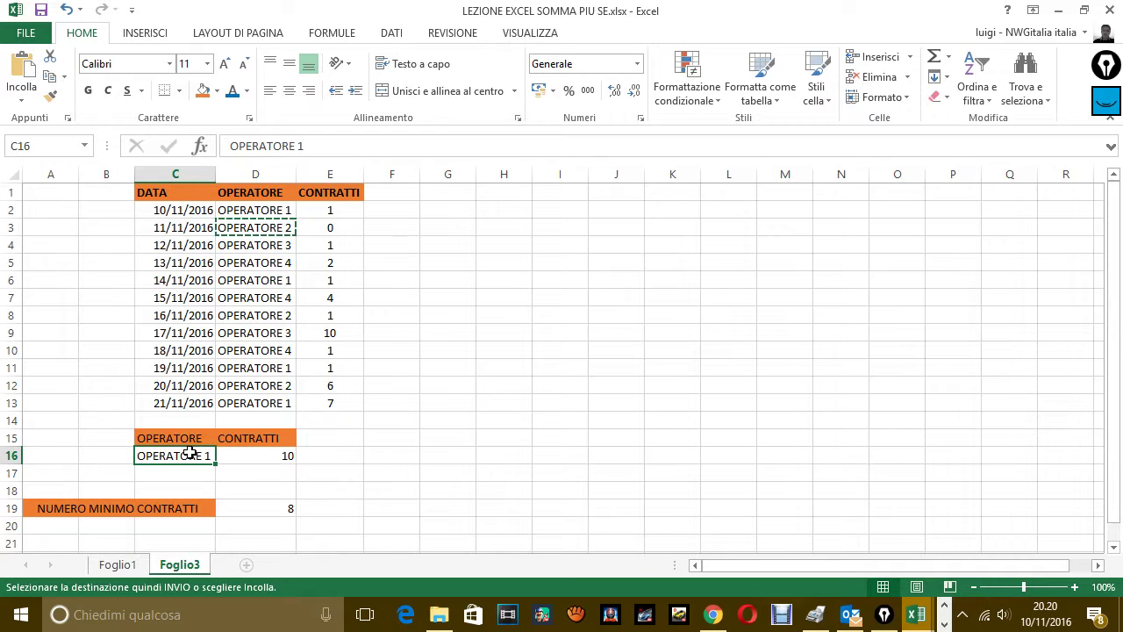
{"action": "key", "text": "ctrl+v"}
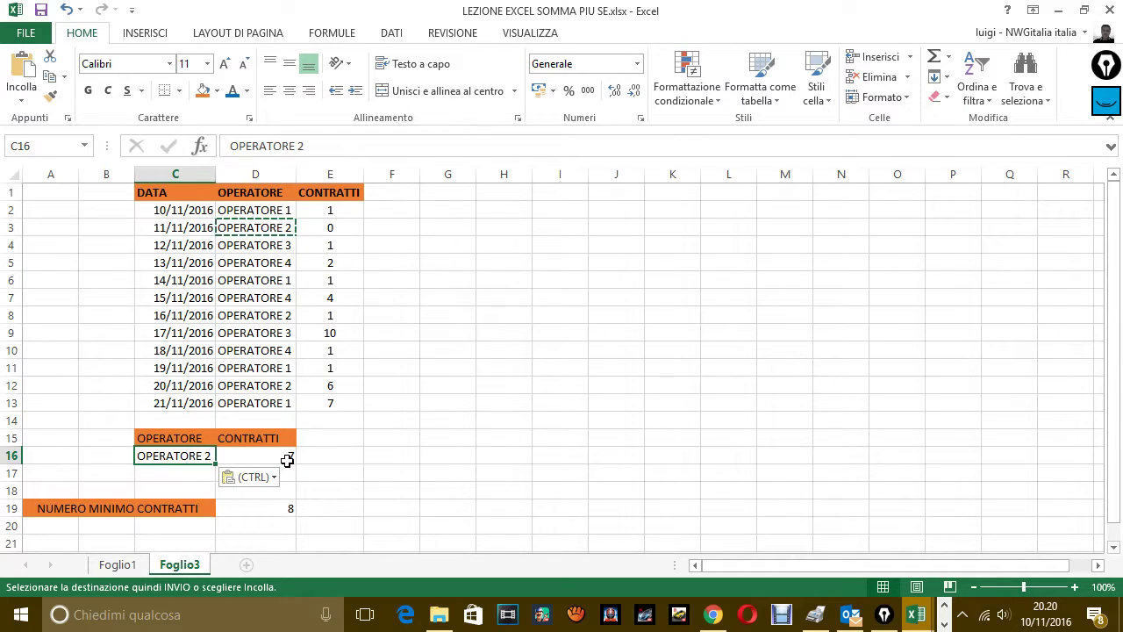
{"action": "key", "text": "Escape"}
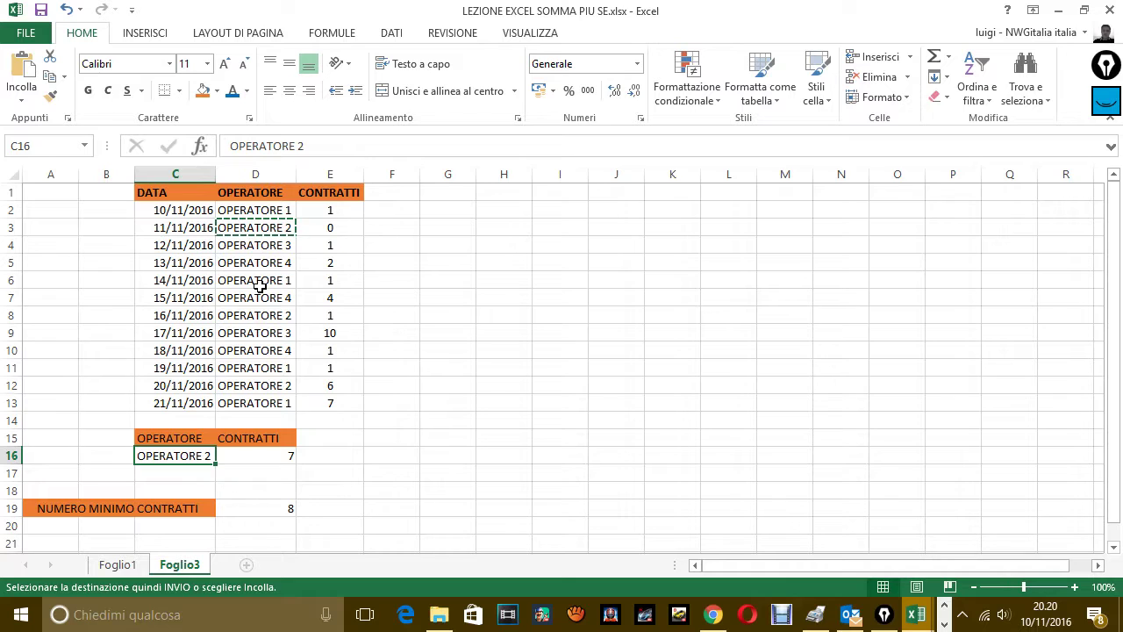
{"action": "key", "text": "Escape"}
{"action": "left_click", "coordinate": [265, 250]}
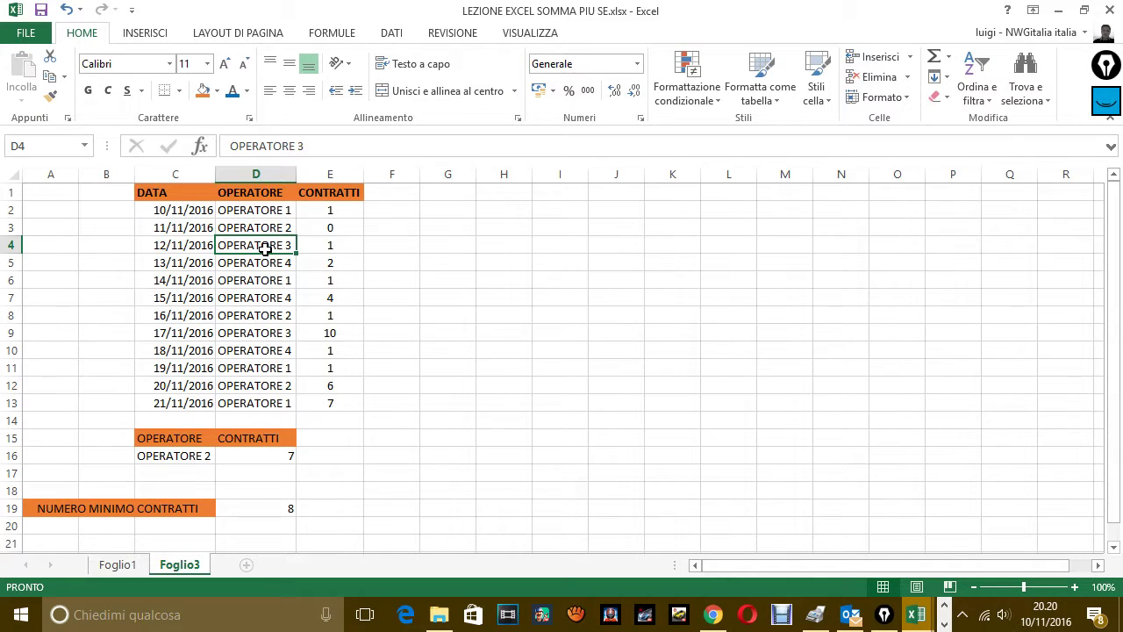
{"action": "key", "text": "ctrl+c"}
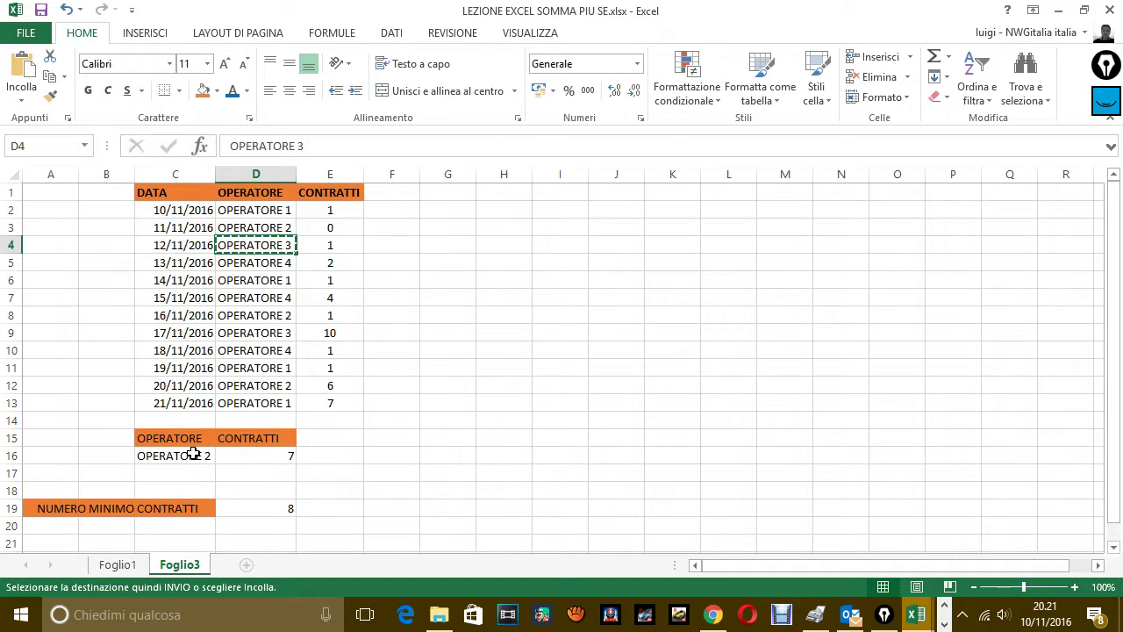
{"action": "left_click", "coordinate": [193, 456]}
{"action": "key", "text": "ctrl+v"}
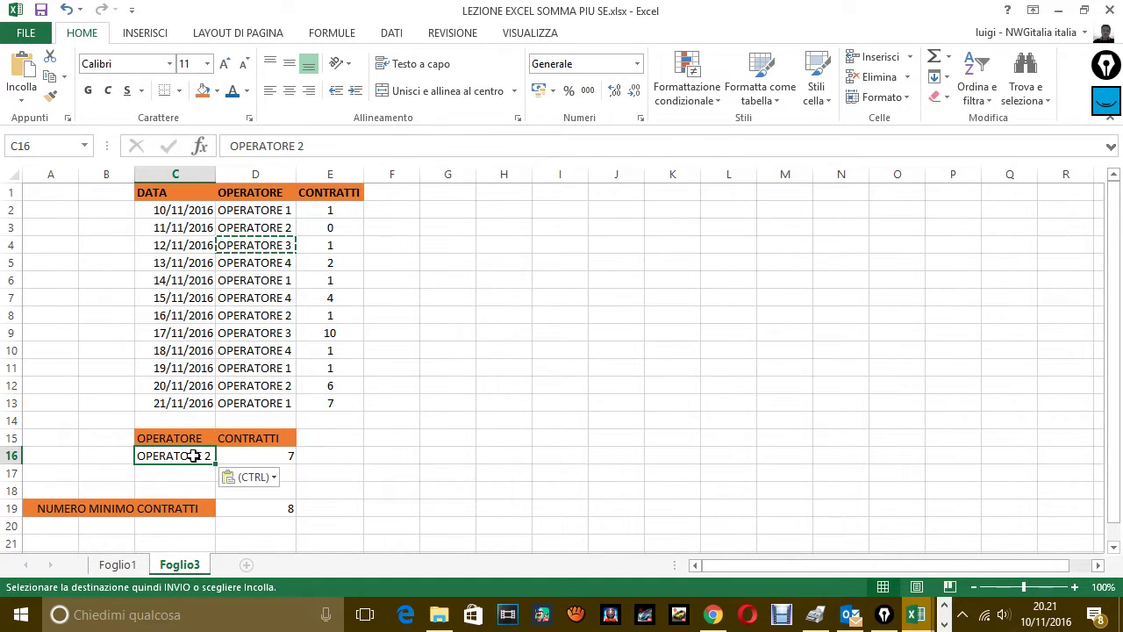
{"action": "left_click", "coordinate": [254, 454]}
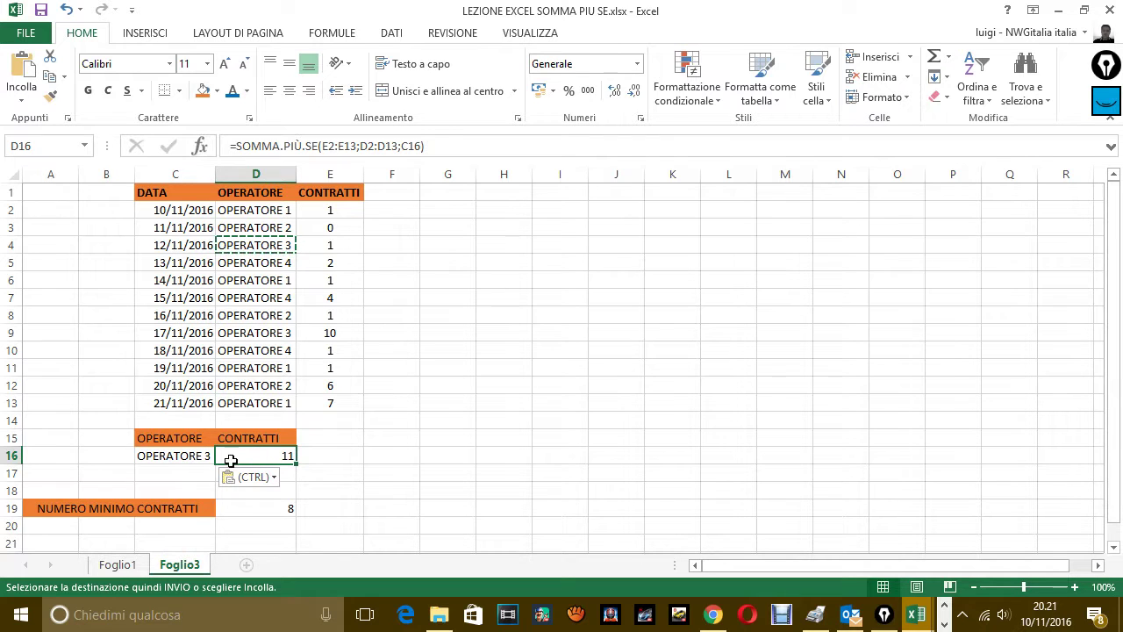
Paste OPERATORE 4 from D5 into C16 so D16 shows 7, then select E15.
{"action": "left_click", "coordinate": [272, 262]}
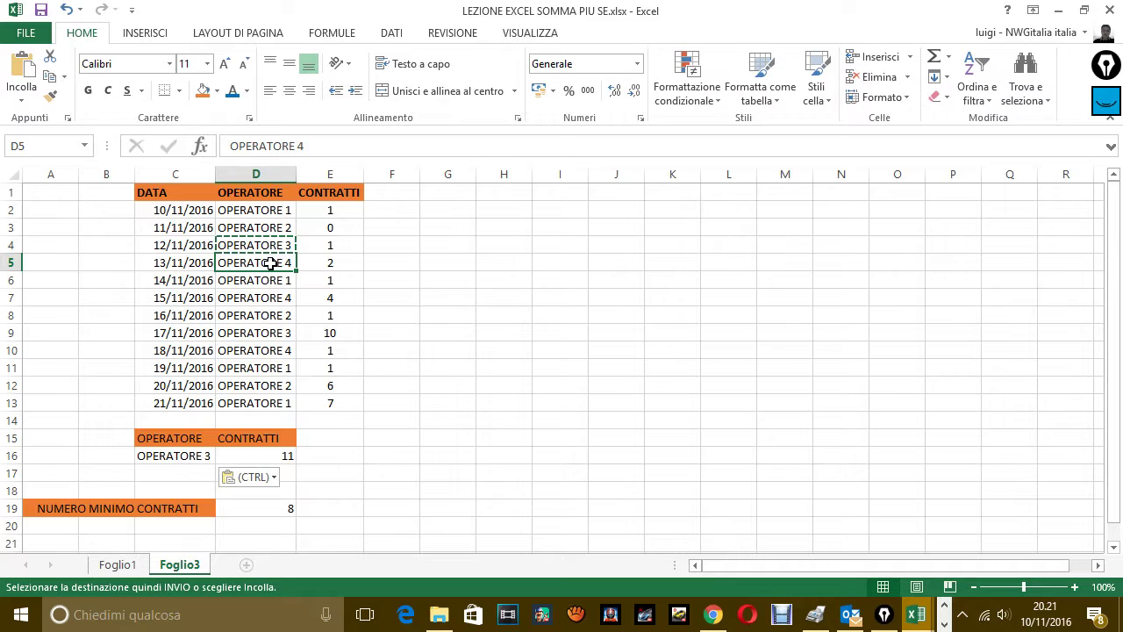
{"action": "key", "text": "ctrl+c"}
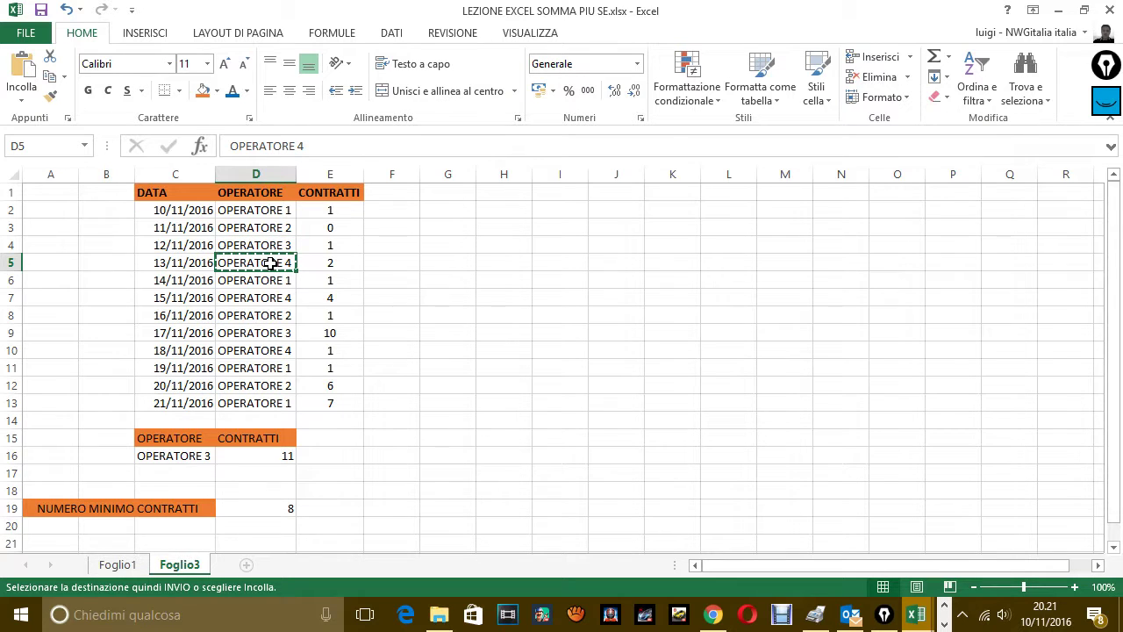
{"action": "left_click", "coordinate": [198, 455]}
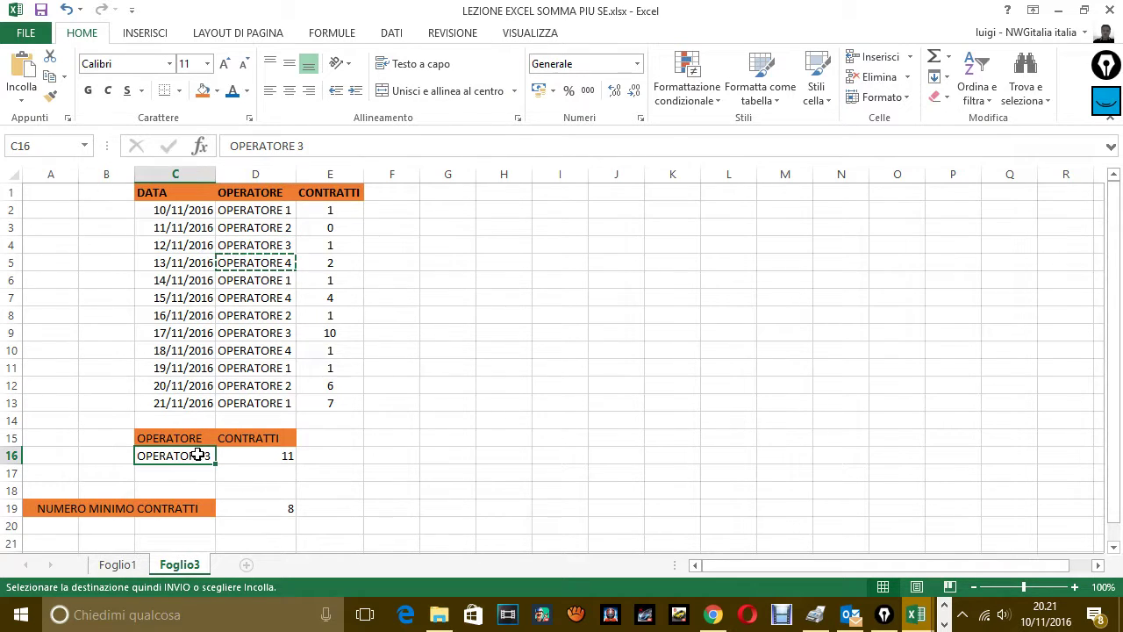
{"action": "key", "text": "ctrl+v"}
{"action": "left_click", "coordinate": [359, 443]}
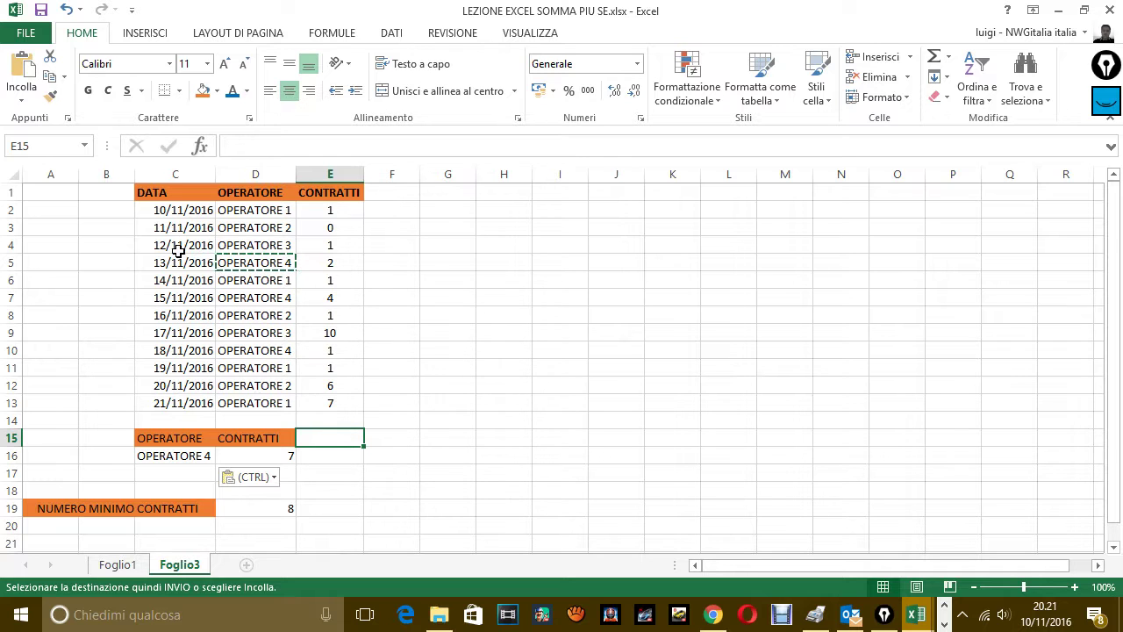
{"action": "key", "text": "Escape"}
{"action": "key", "text": "Escape"}
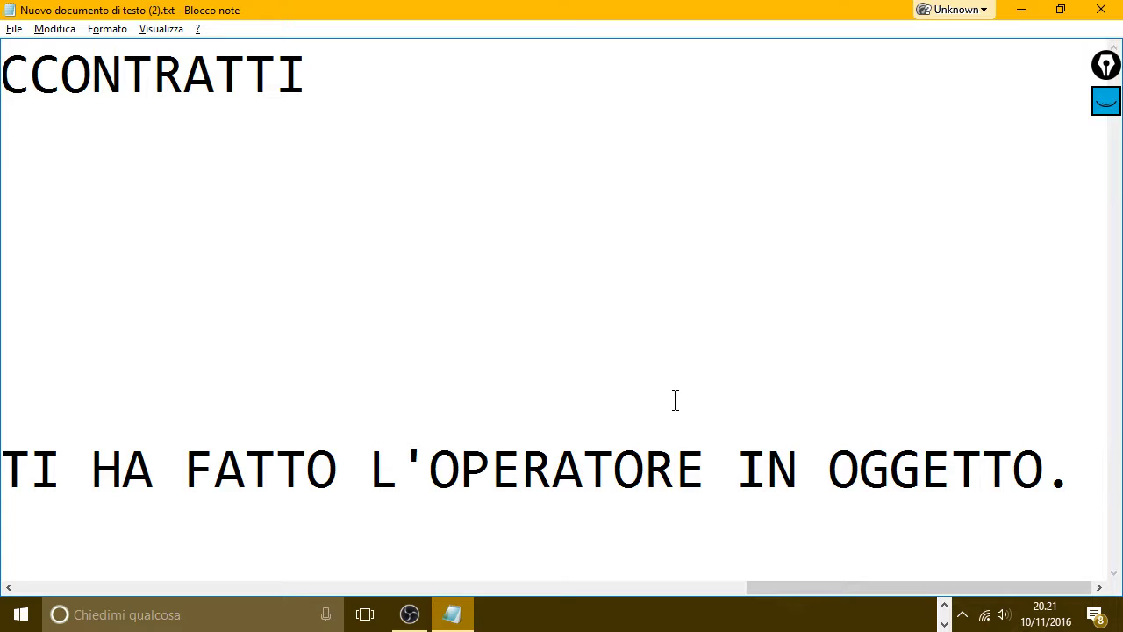
Continue the note with 'QUINDI HAI POTUTO VEDERE CHE' and shrink Notepad to reveal the spreadsheet.
{"action": "type", "text": "Q"}
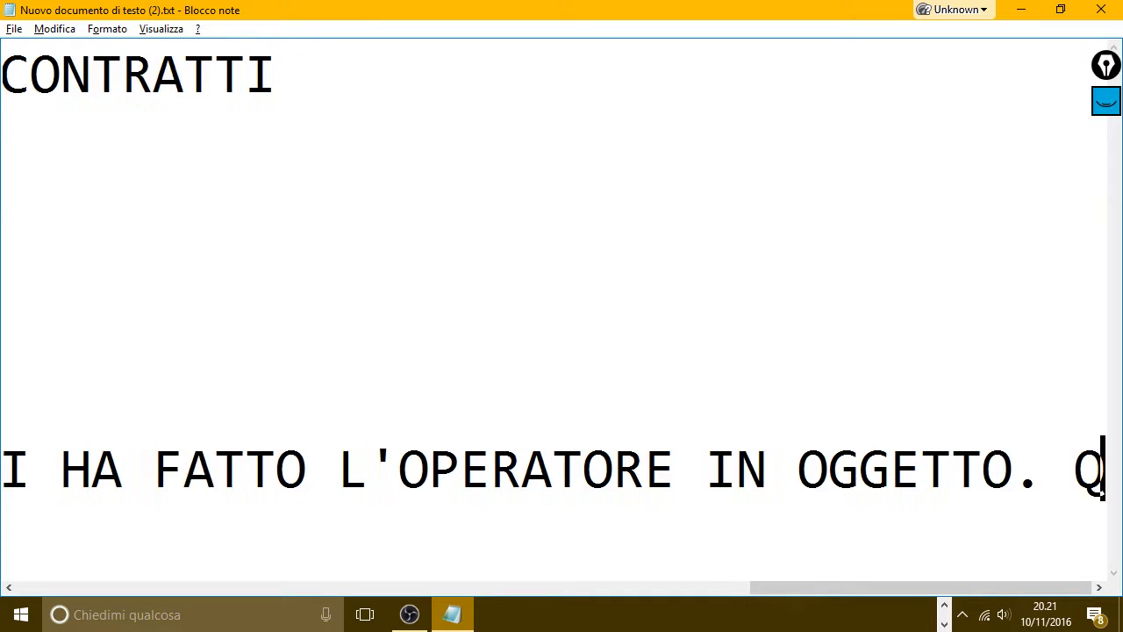
{"action": "type", "text": "UINDI "}
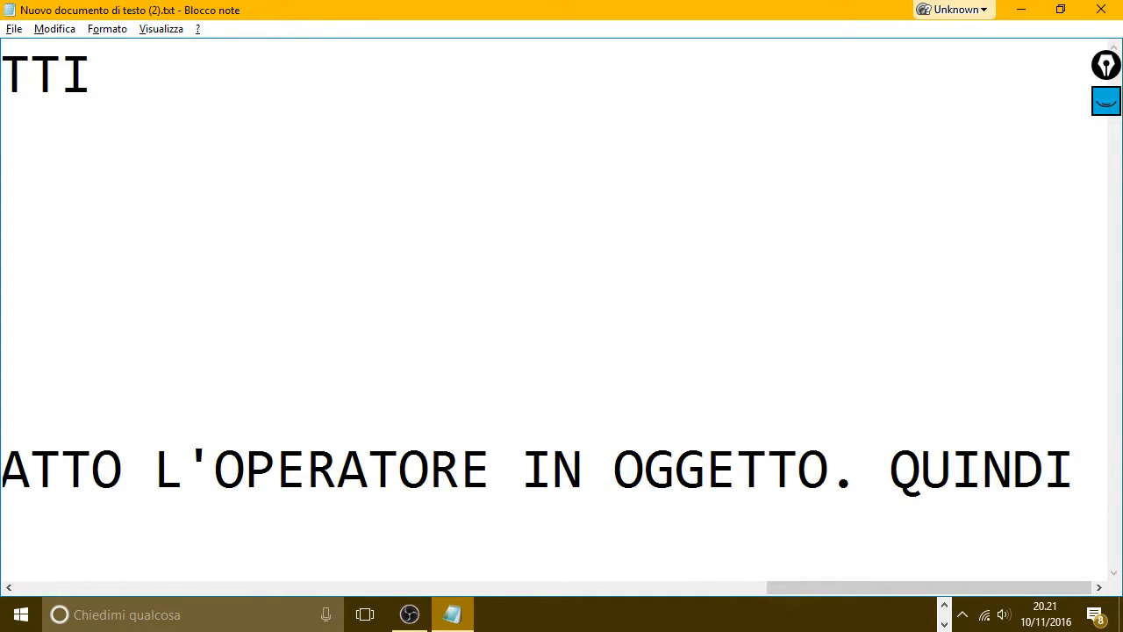
{"action": "type", "text": "HAI POTU"}
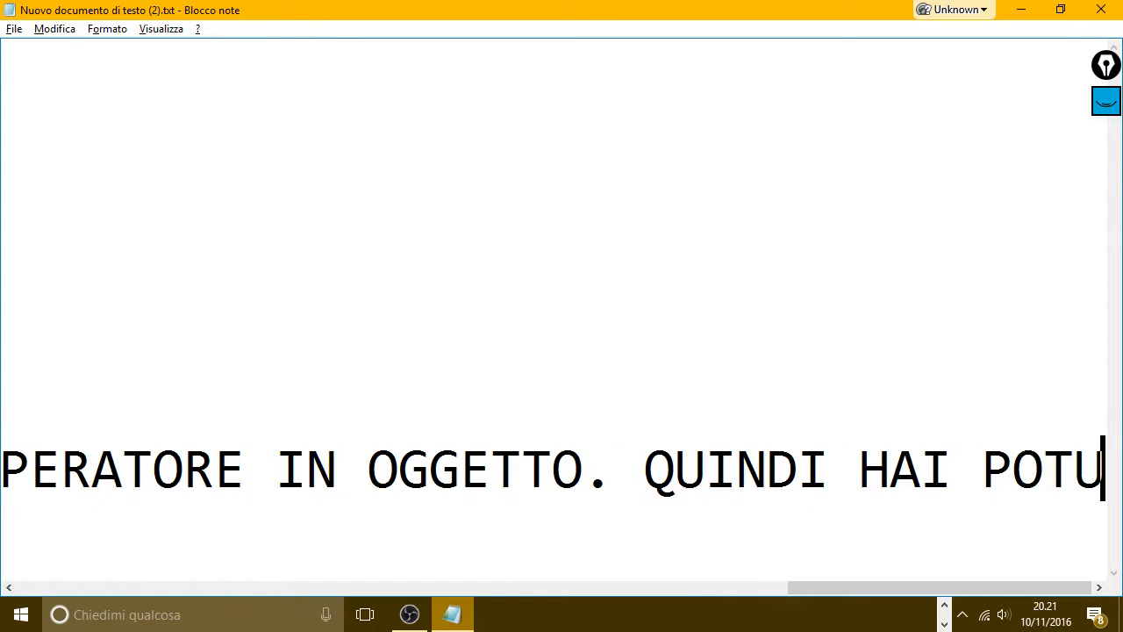
{"action": "type", "text": "TO VEDERE CHE"}
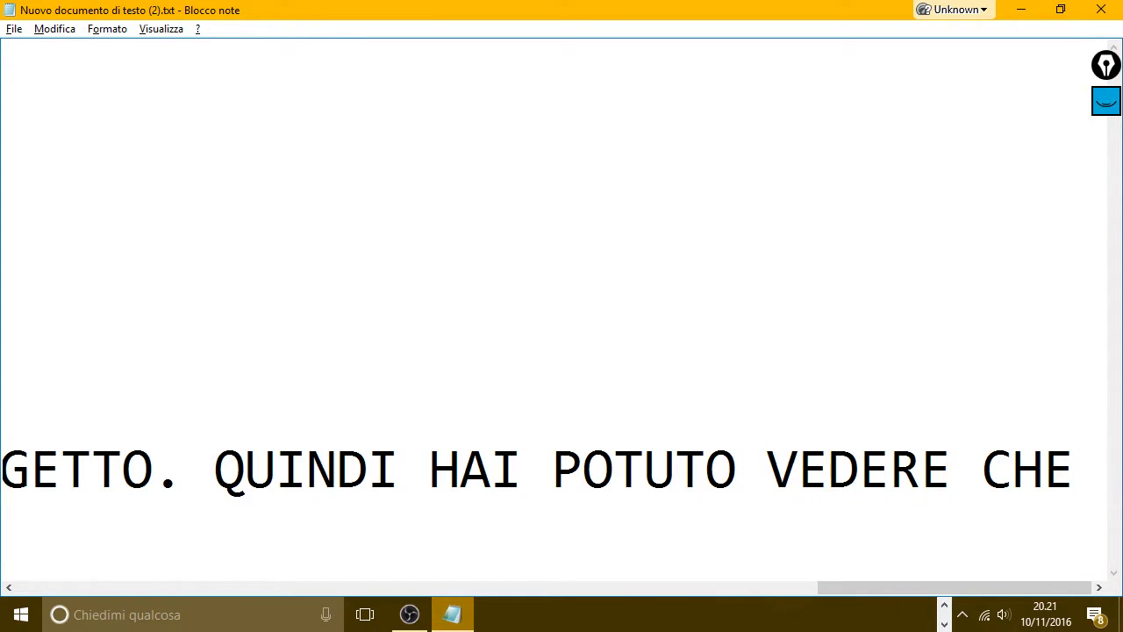
{"action": "left_click", "coordinate": [1060, 10]}
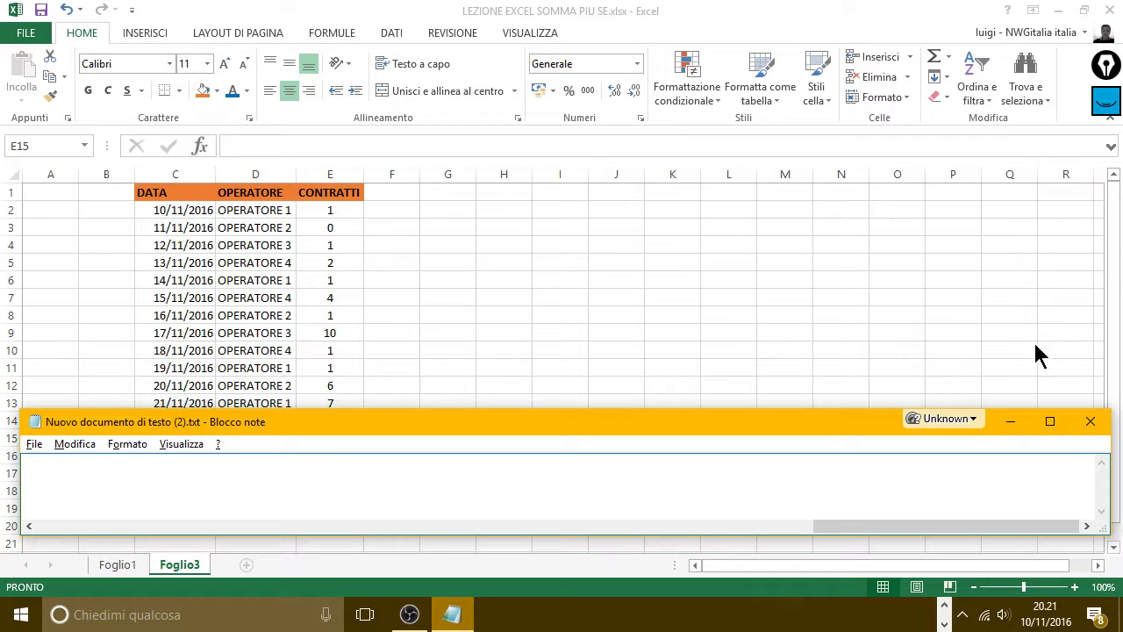
Enlarge Notepad and note that the formula shows each operator's contracts over a range of days.
{"action": "left_click", "coordinate": [1049, 420]}
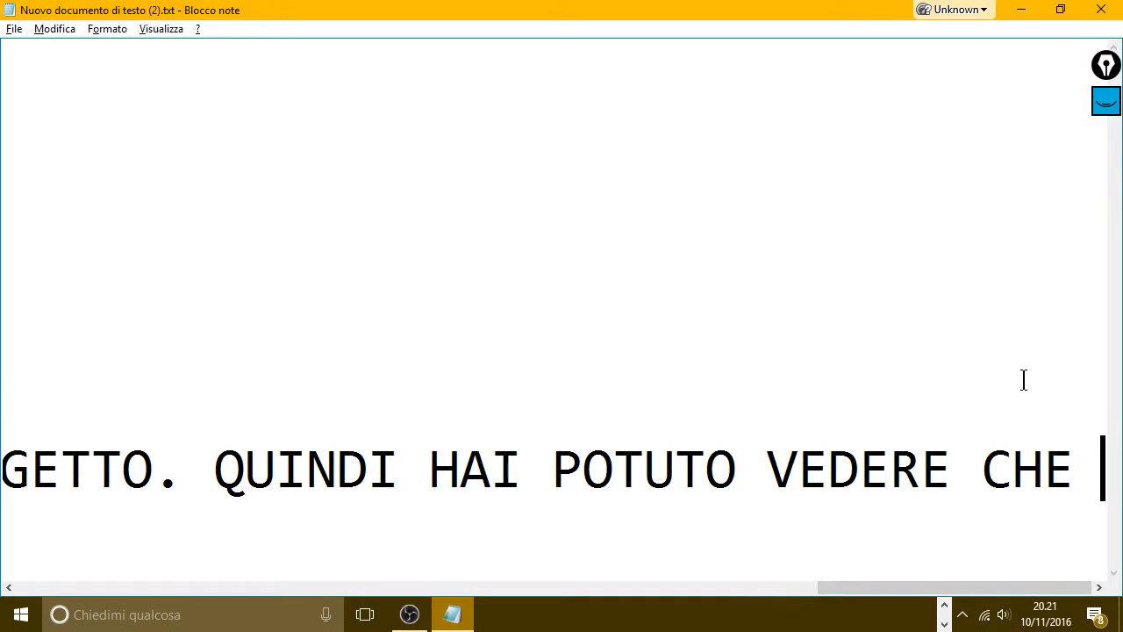
{"action": "type", "text": "GRA"}
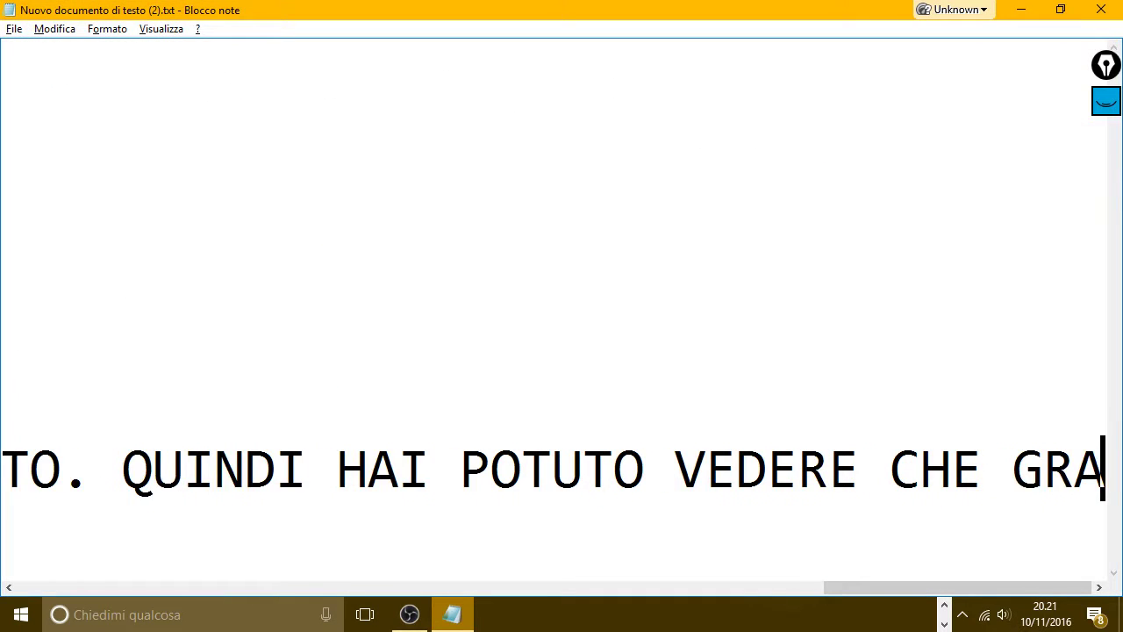
{"action": "type", "text": "IE"}
{"action": "key", "text": "BackSpace"}
{"action": "key", "text": "BackSpace"}
{"action": "type", "text": "ZIE ALLA"}
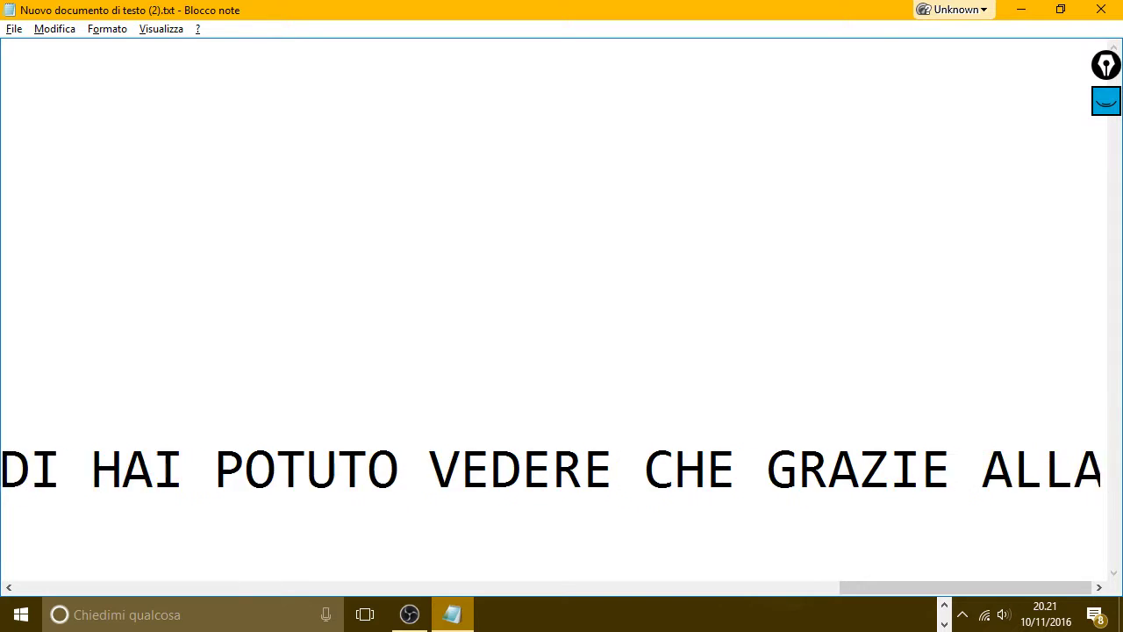
{"action": "type", "text": " FORMULA IMM"}
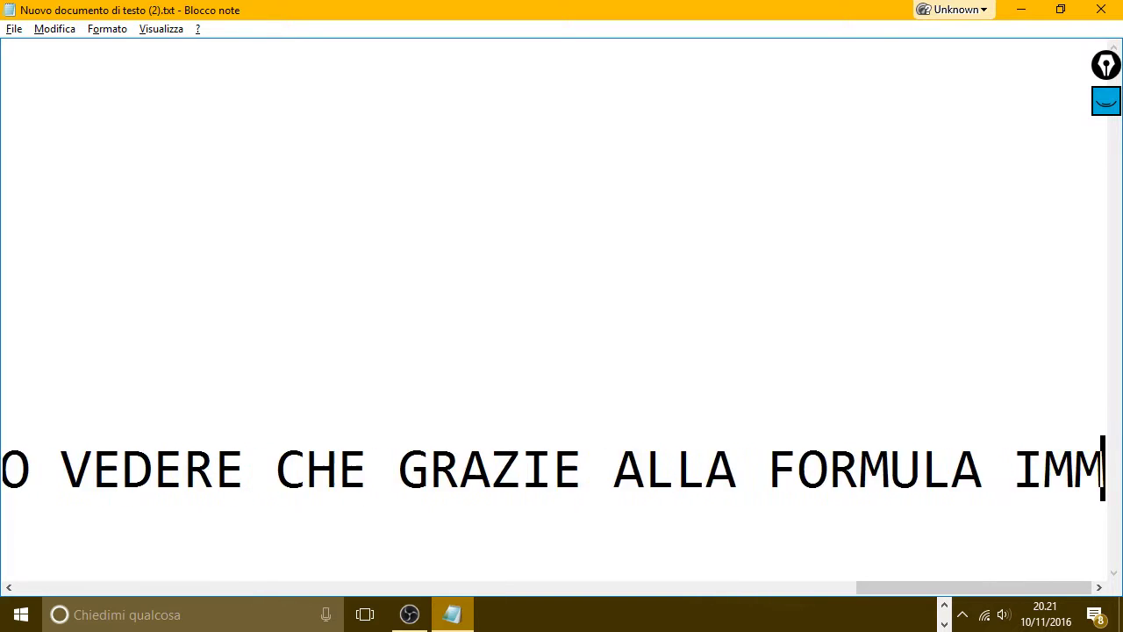
{"action": "type", "text": "ESSA POSS"}
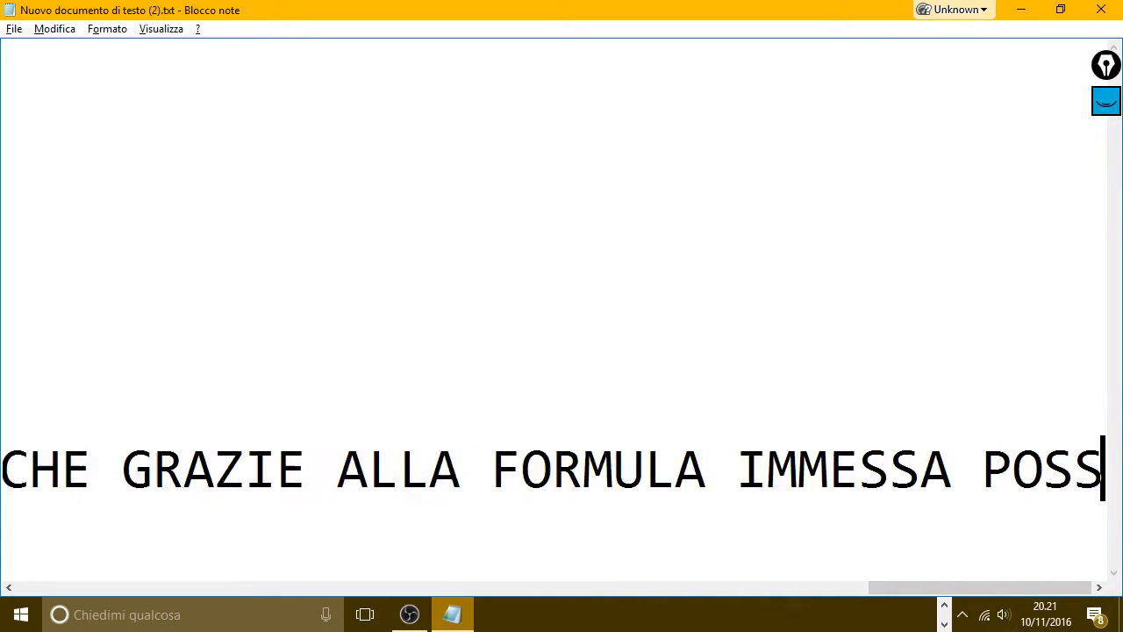
{"action": "type", "text": "IAMO SAPERE "}
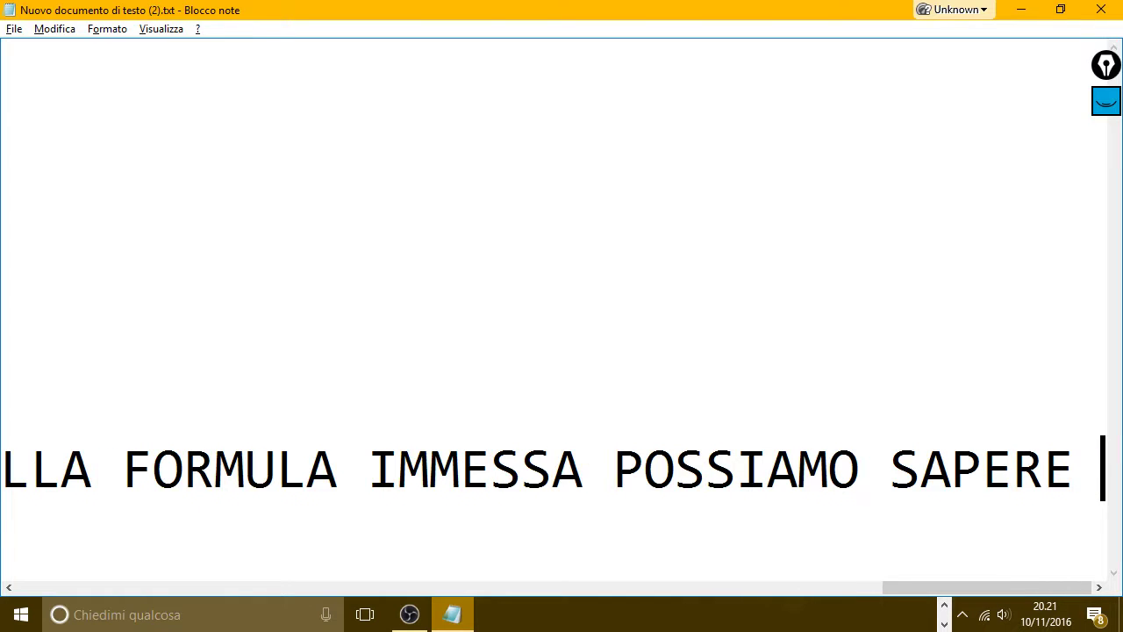
{"action": "type", "text": "OGNI P"}
{"action": "key", "text": "BackSpace"}
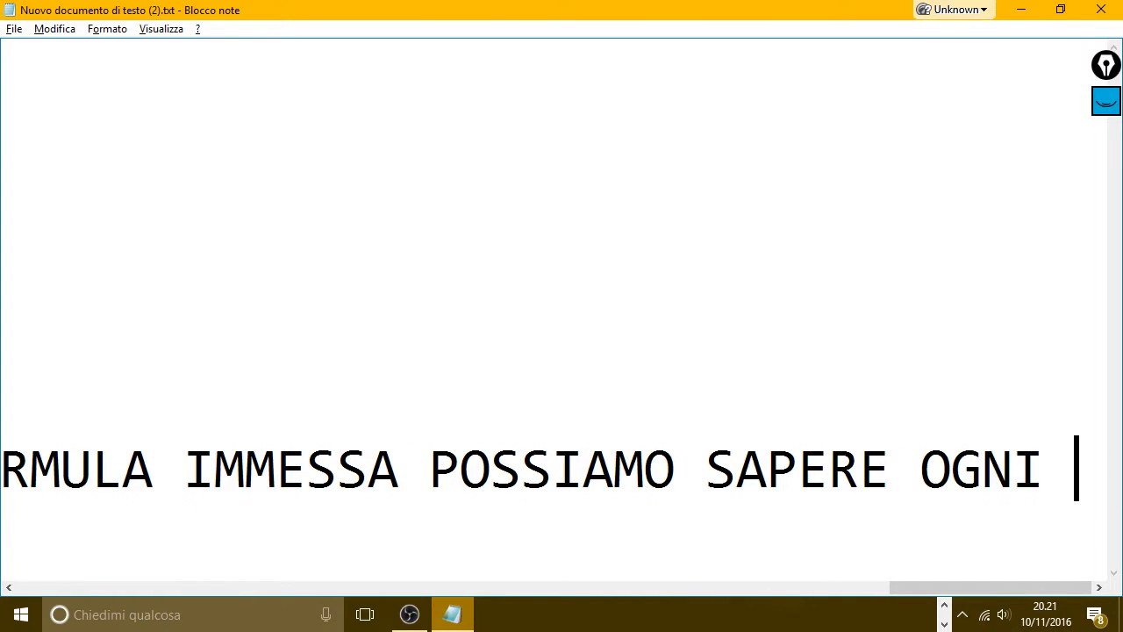
{"action": "type", "text": "OPA"}
{"action": "key", "text": "BackSpace"}
{"action": "type", "text": "ERATORE QUANTI"}
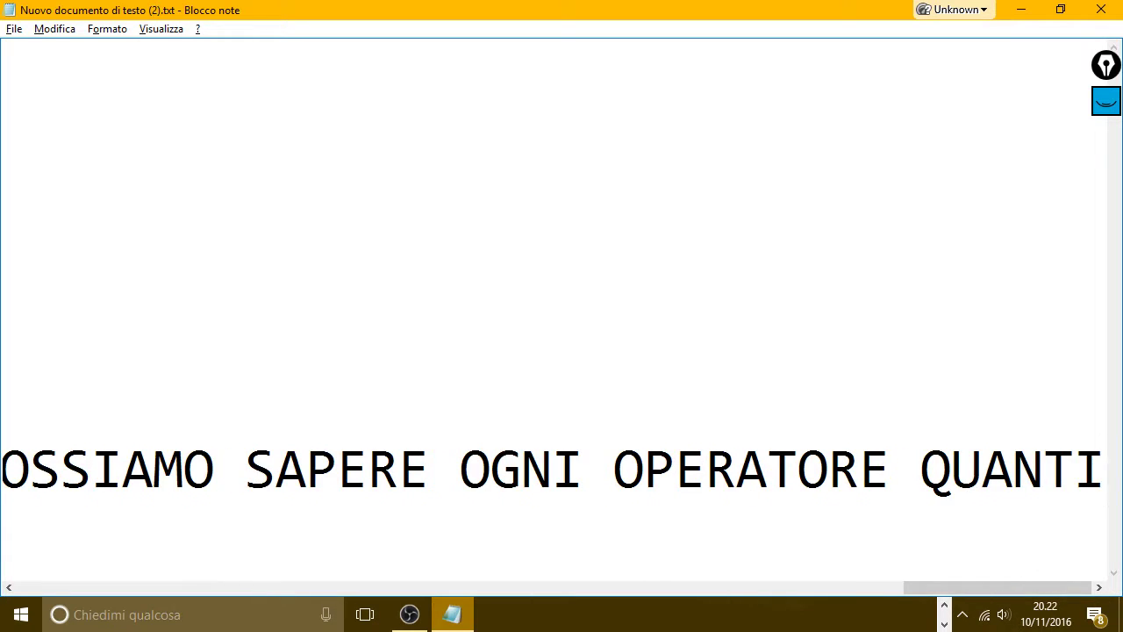
{"action": "type", "text": "CONTRATTI HA"}
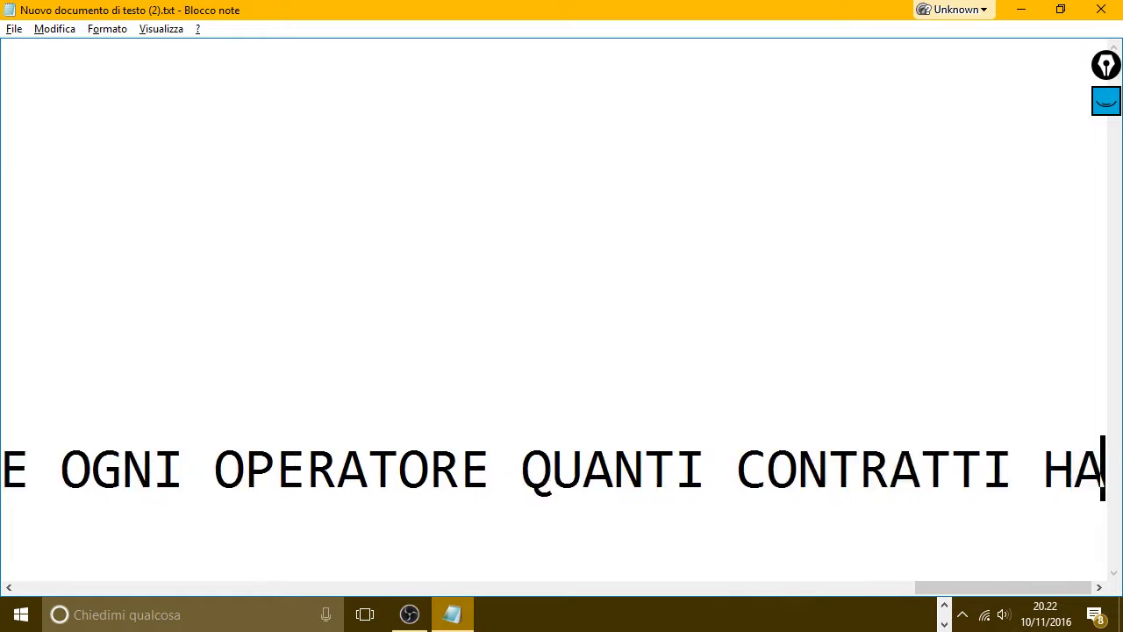
{"action": "type", "text": "TO IN UN"}
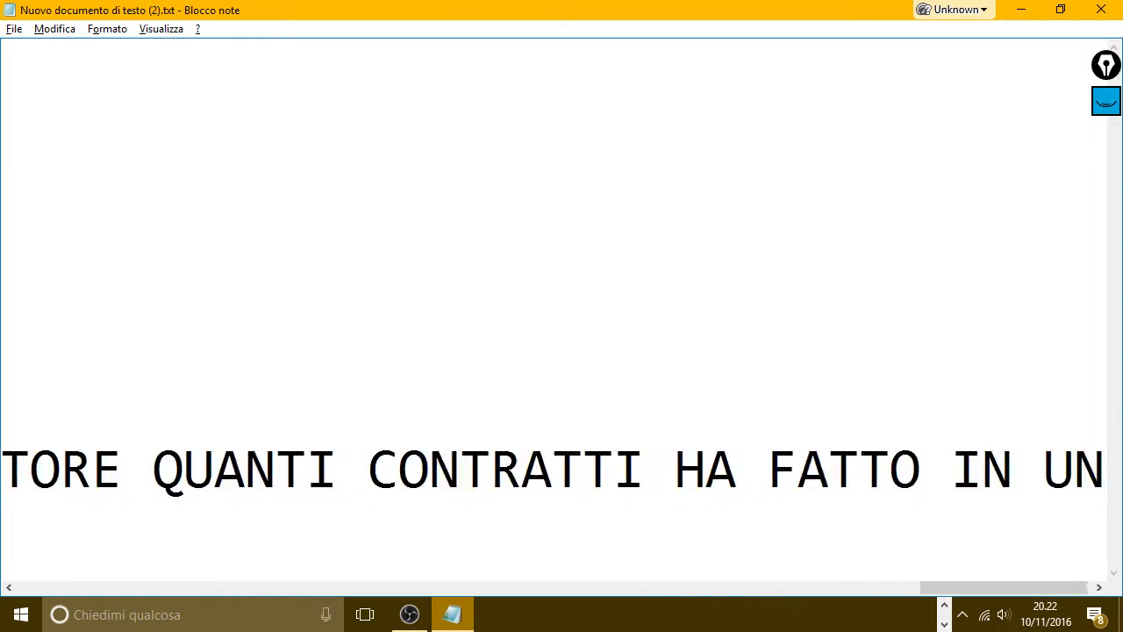
{"action": "type", "text": " RANGE"}
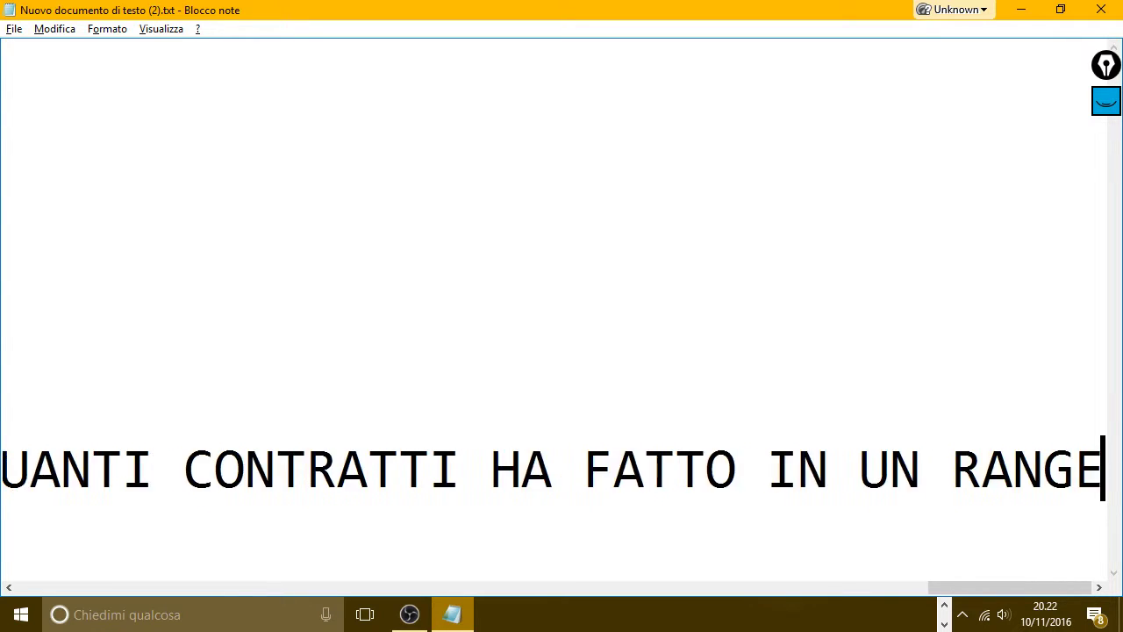
{"action": "type", "text": " DI GIORNI"}
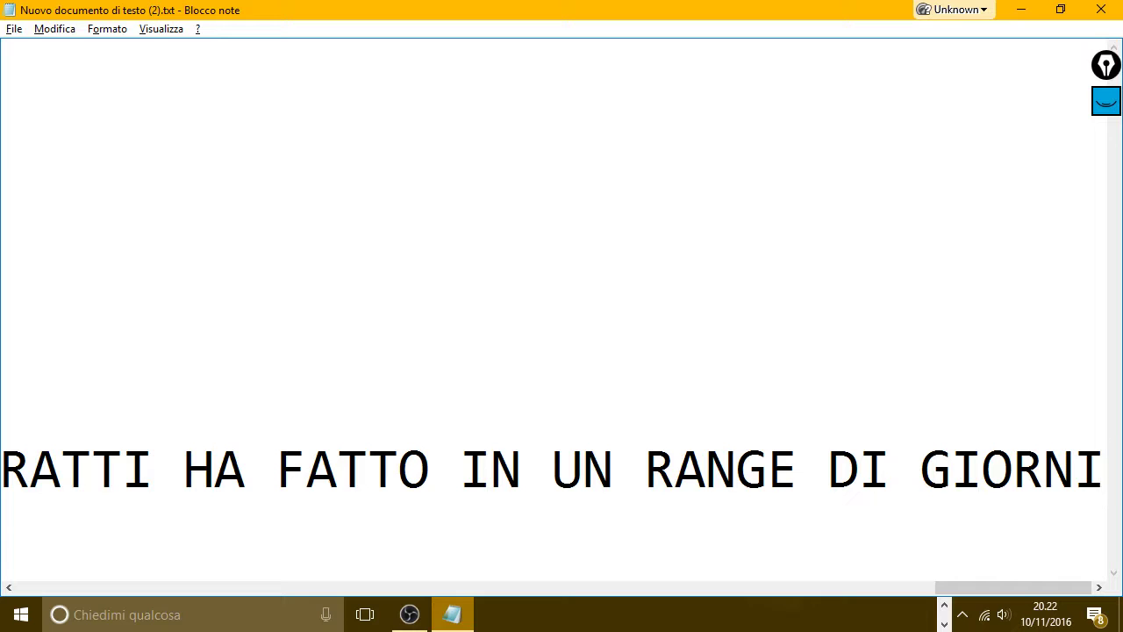
{"action": "type", "text": "."}
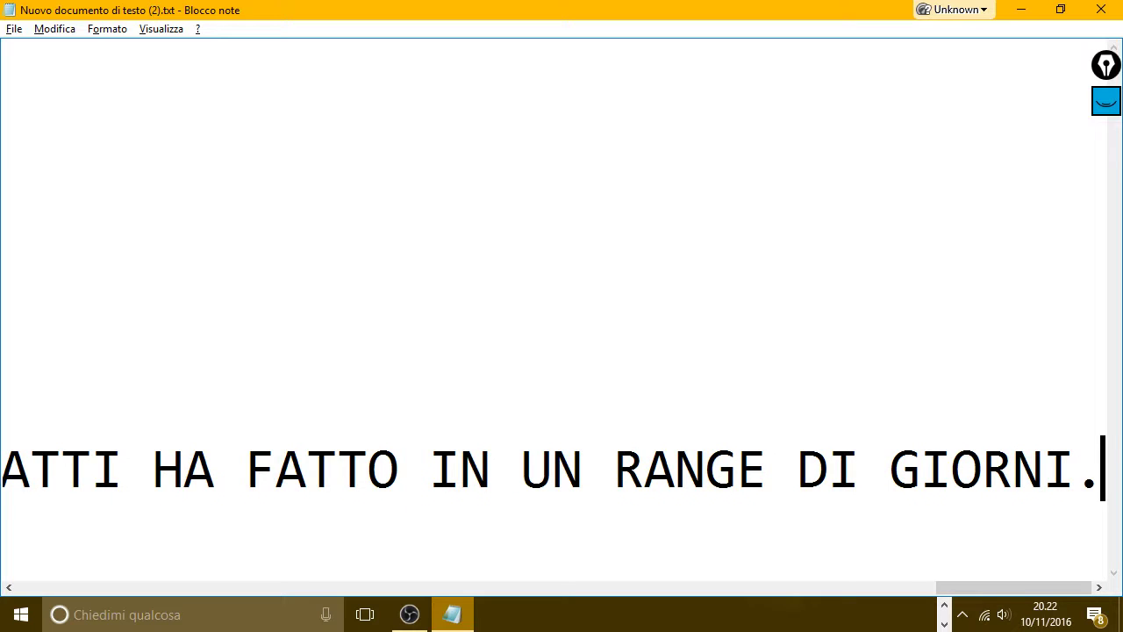
{"action": "key", "text": "BackSpace"}
{"action": "type", "text": "CHE "}
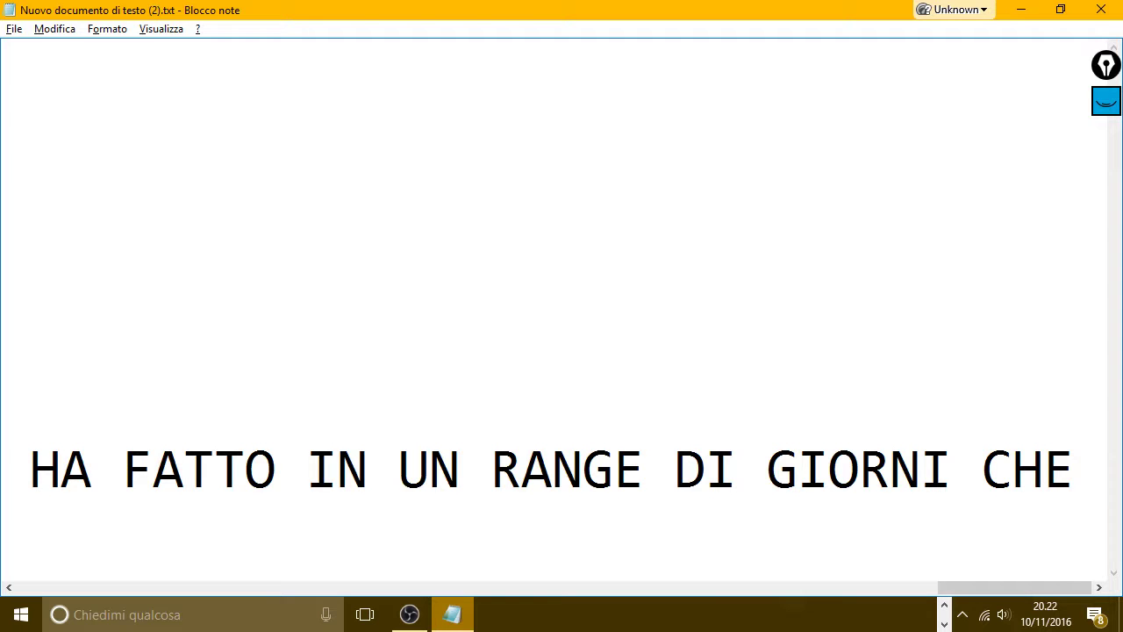
{"action": "type", "text": "VOLEVAMO SAP"}
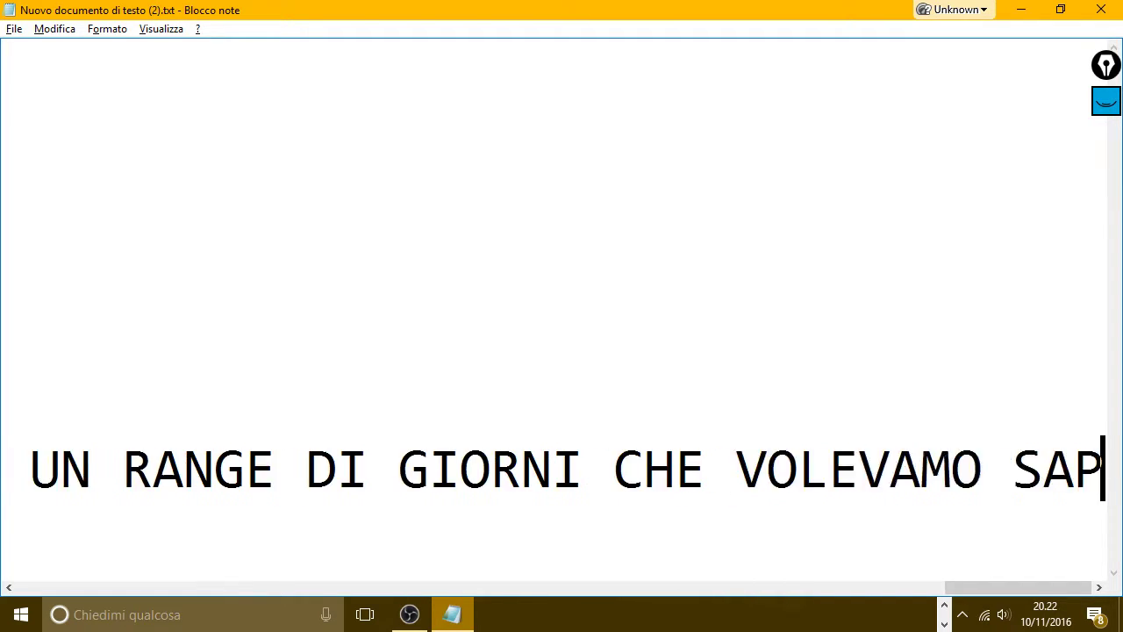
{"action": "type", "text": "ERE"}
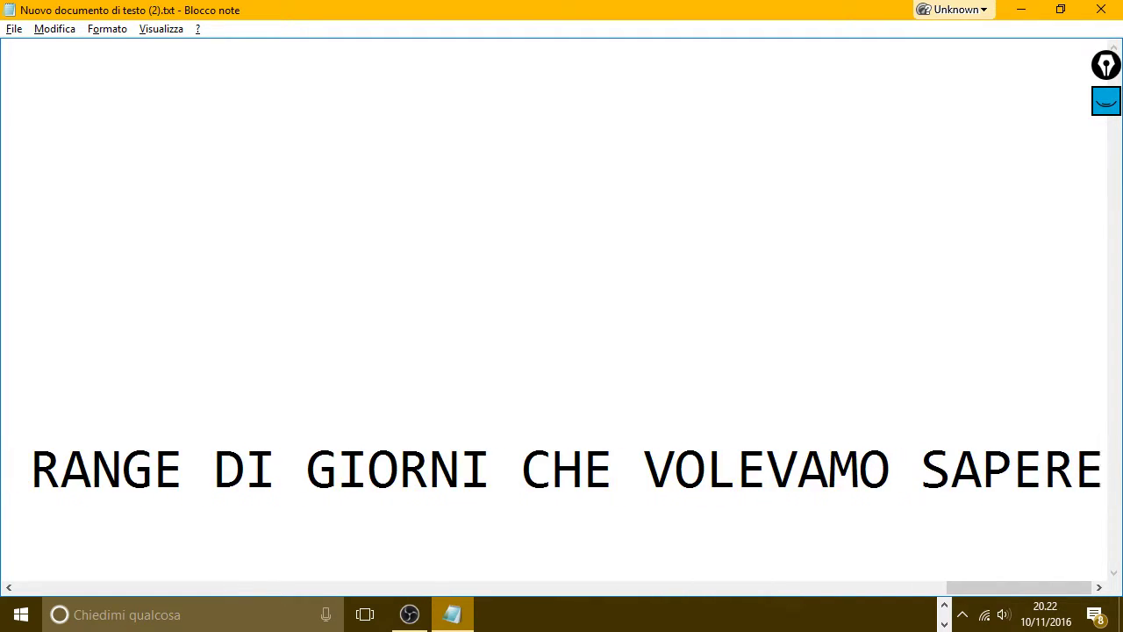
{"action": "type", "text": " O CH"}
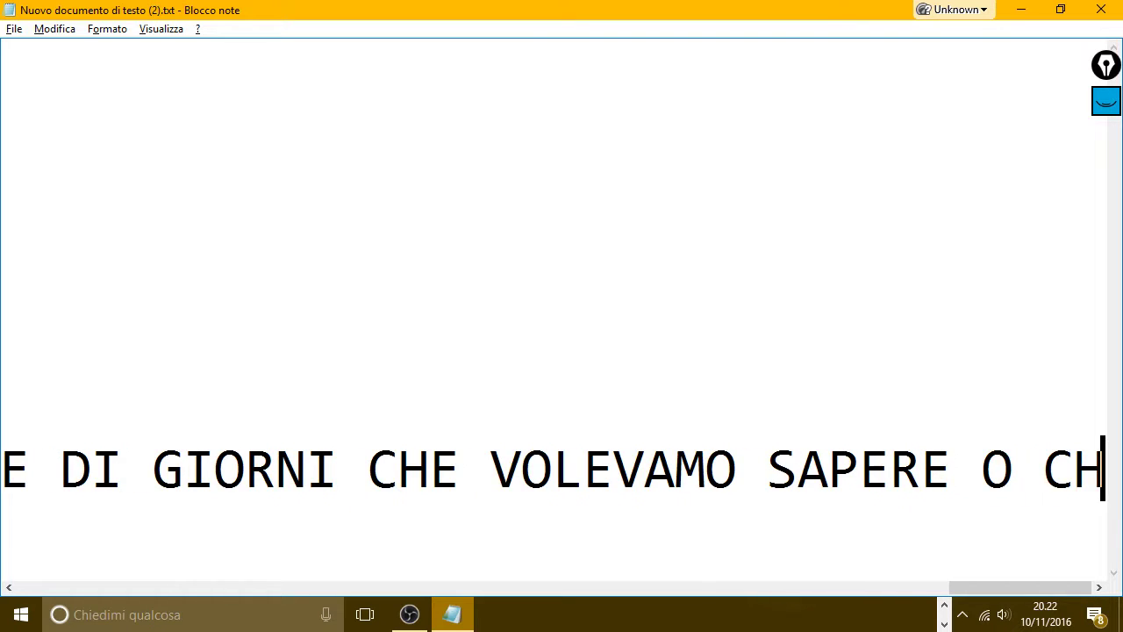
{"action": "type", "text": "E CI INTE"}
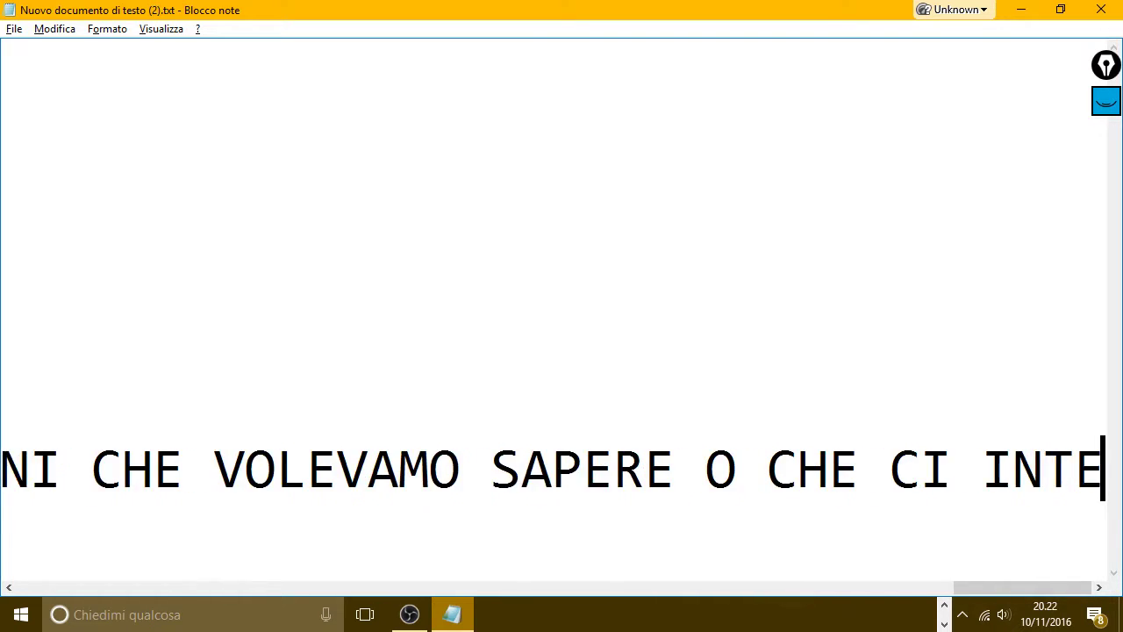
{"action": "type", "text": "RESSA."}
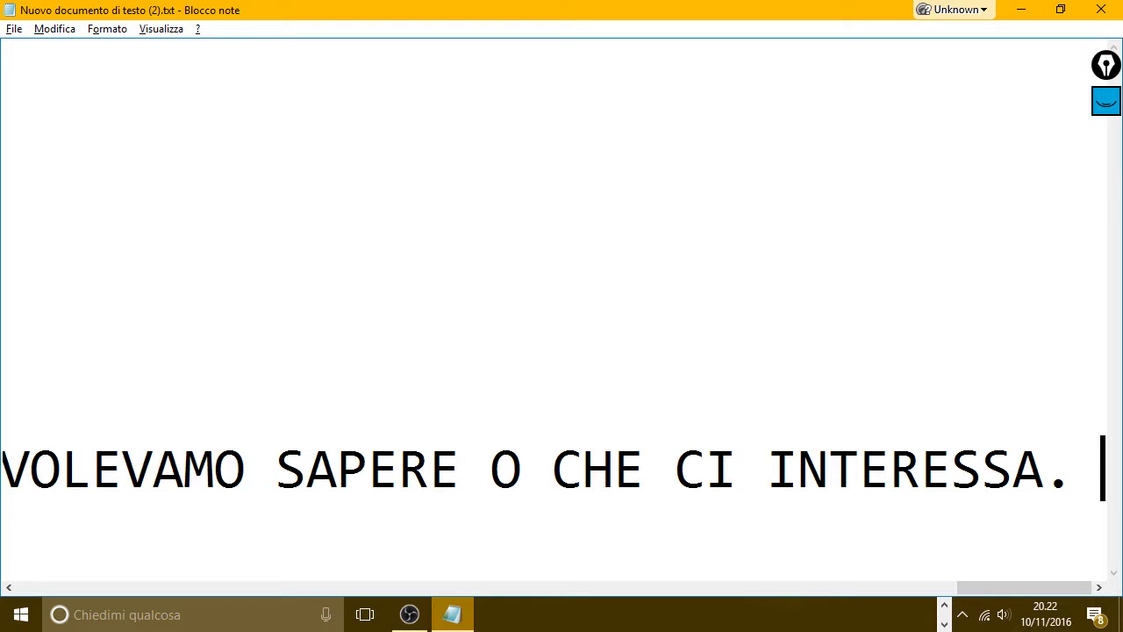
Add a new line on checking whether an operator reached a preset number of contracts.
{"action": "key", "text": "Return"}
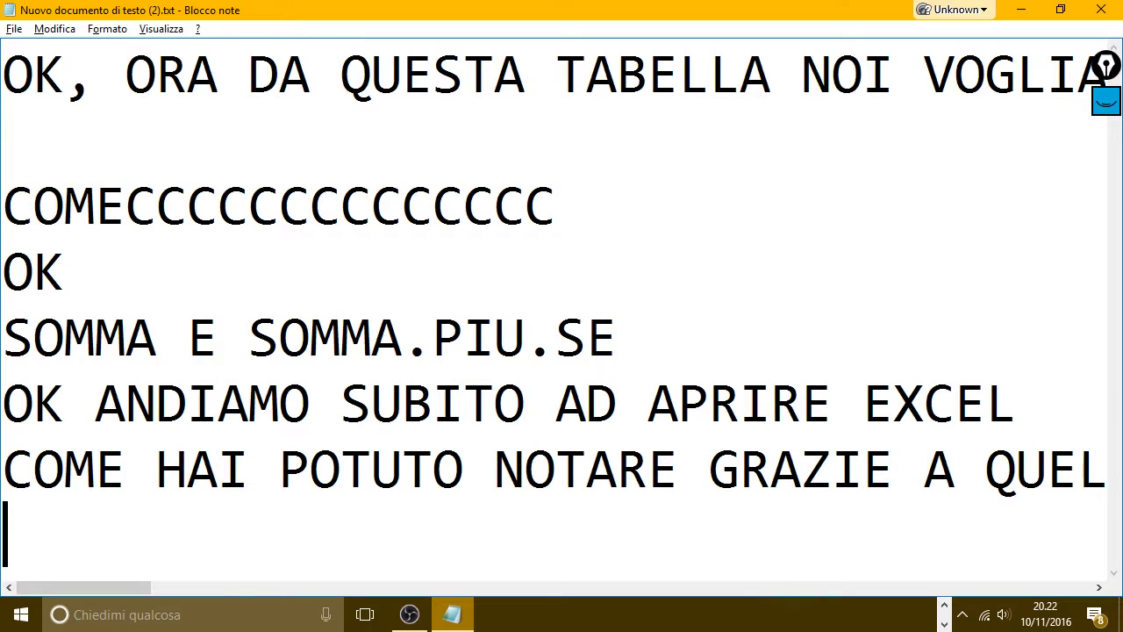
{"action": "type", "text": "ORA "}
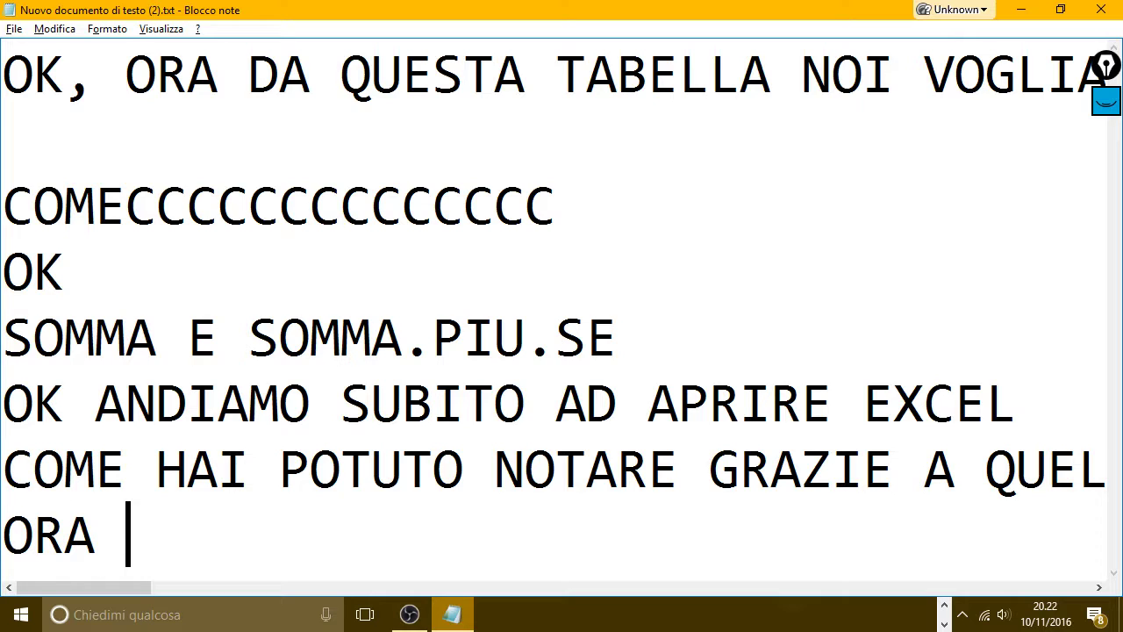
{"action": "type", "text": "VEDIA"}
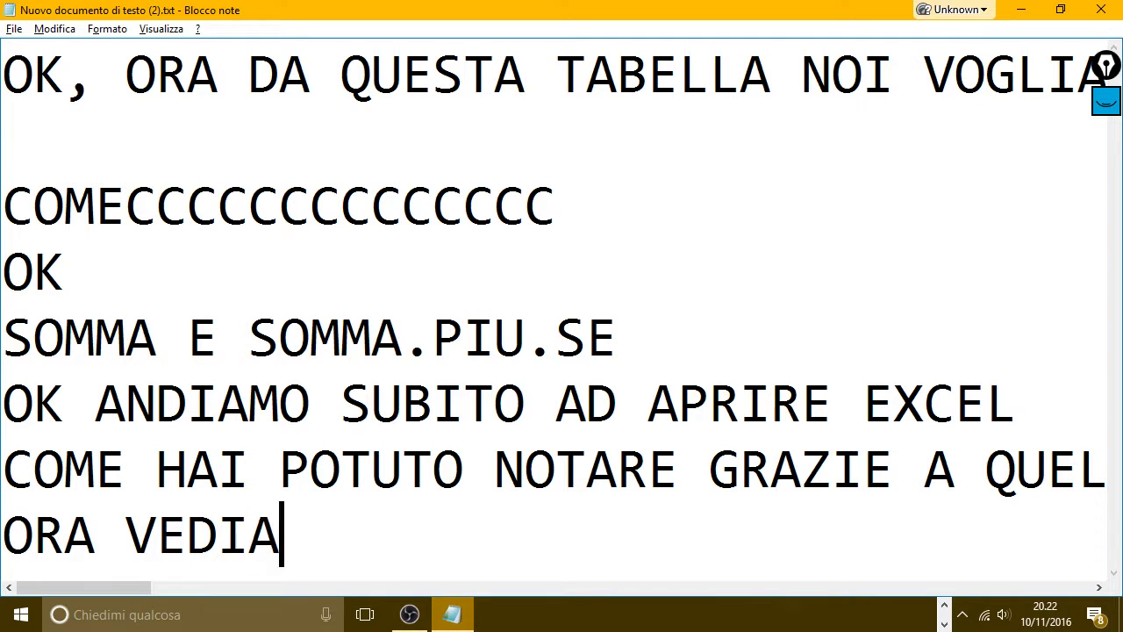
{"action": "type", "text": "MO"}
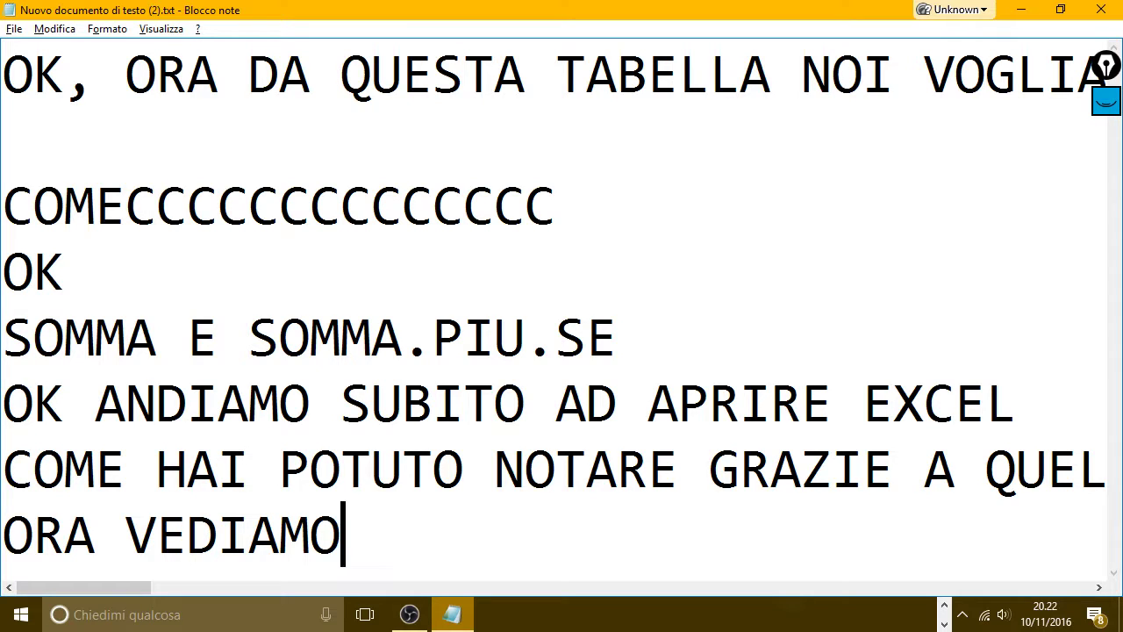
{"action": "type", "text": " CO"}
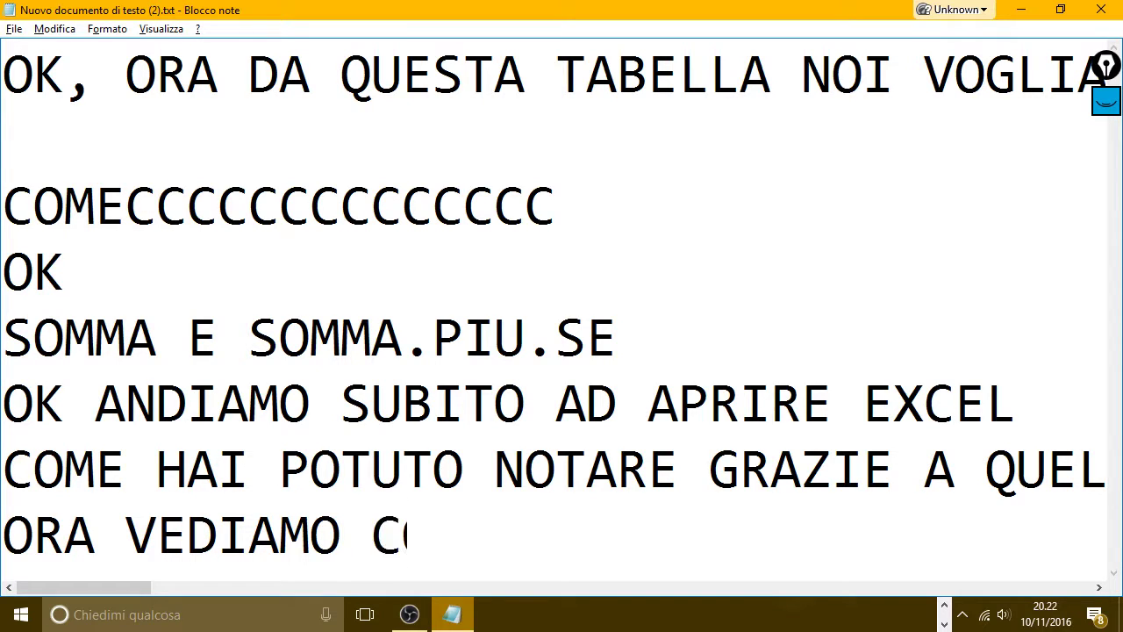
{"action": "type", "text": "ME FAE P"}
{"action": "key", "text": "BackSpace"}
{"action": "key", "text": "BackSpace"}
{"action": "key", "text": "BackSpace"}
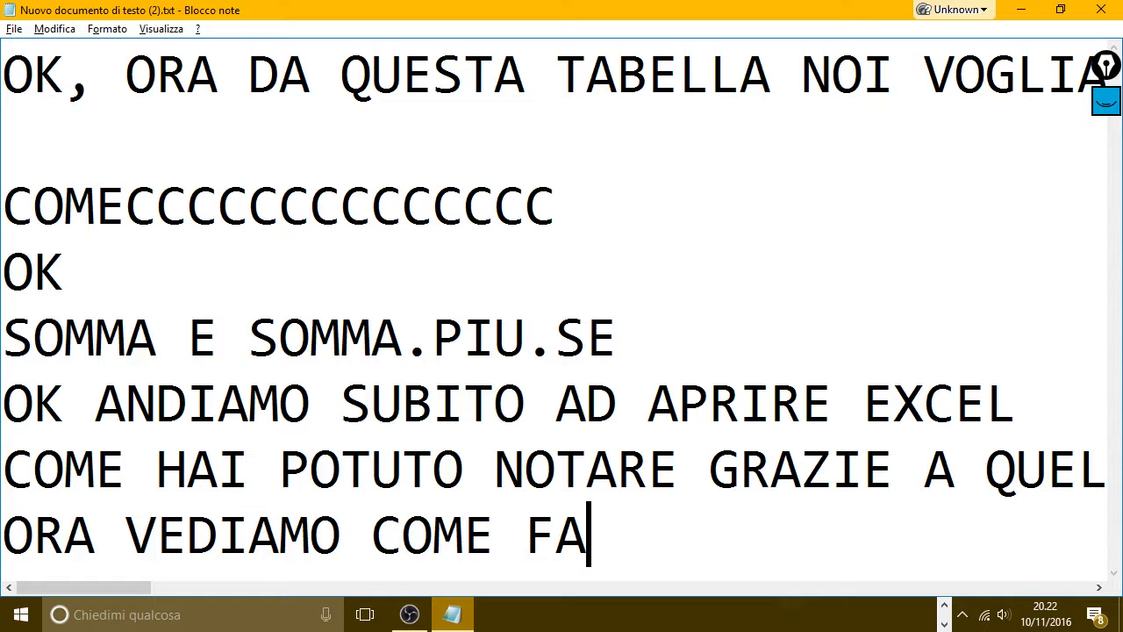
{"action": "type", "text": "RE PER SAPE"}
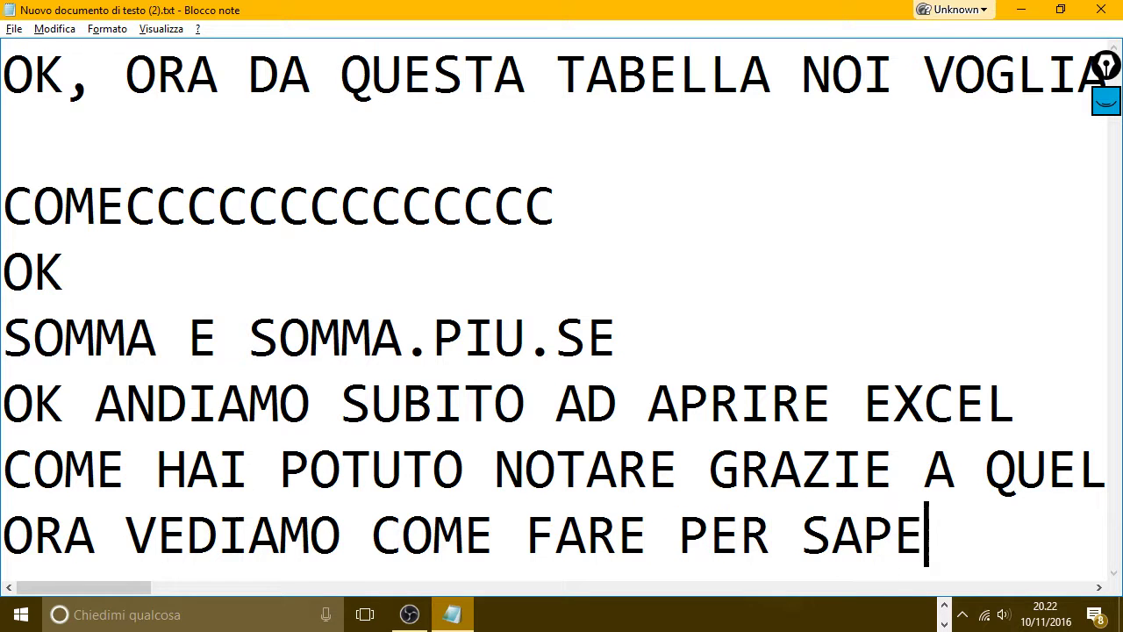
{"action": "type", "text": "RE SE "}
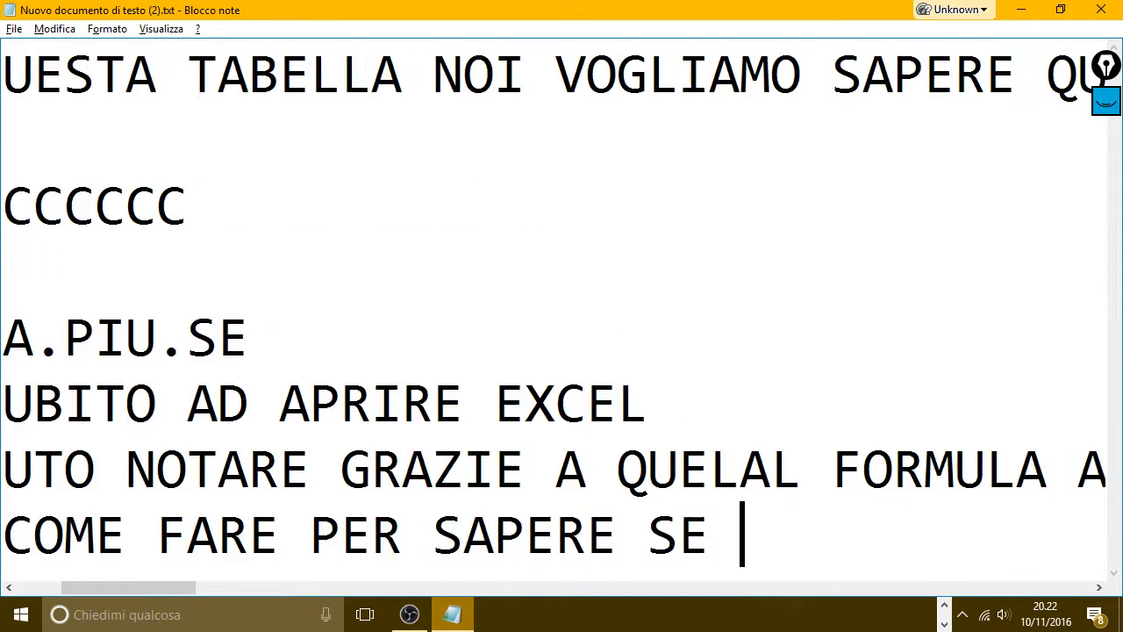
{"action": "type", "text": "UN "}
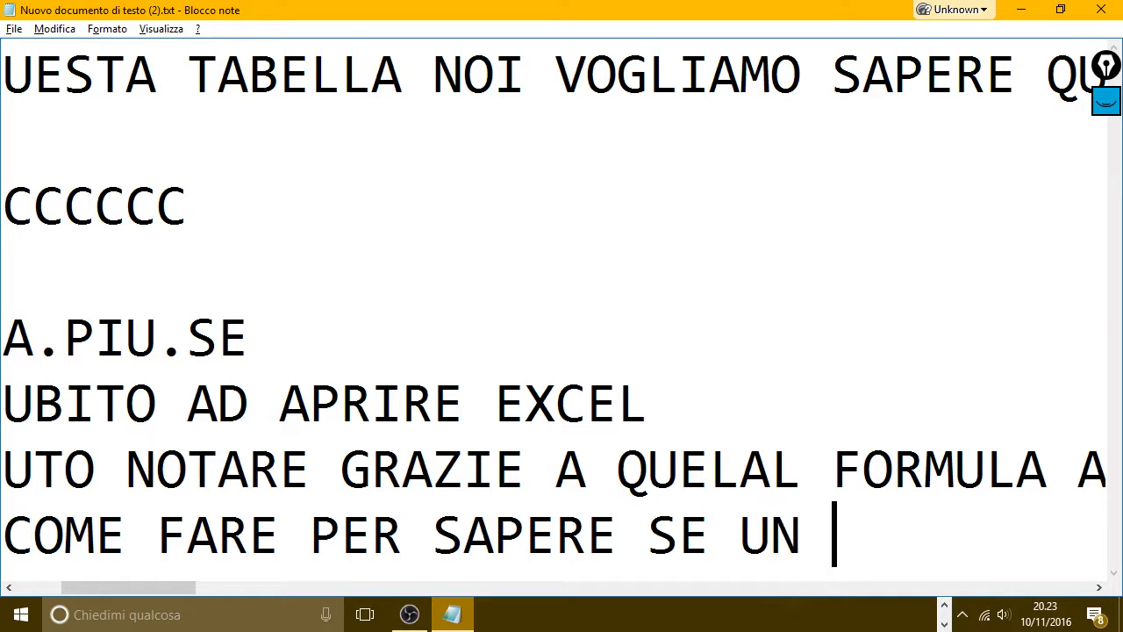
{"action": "type", "text": "DETERMIN"}
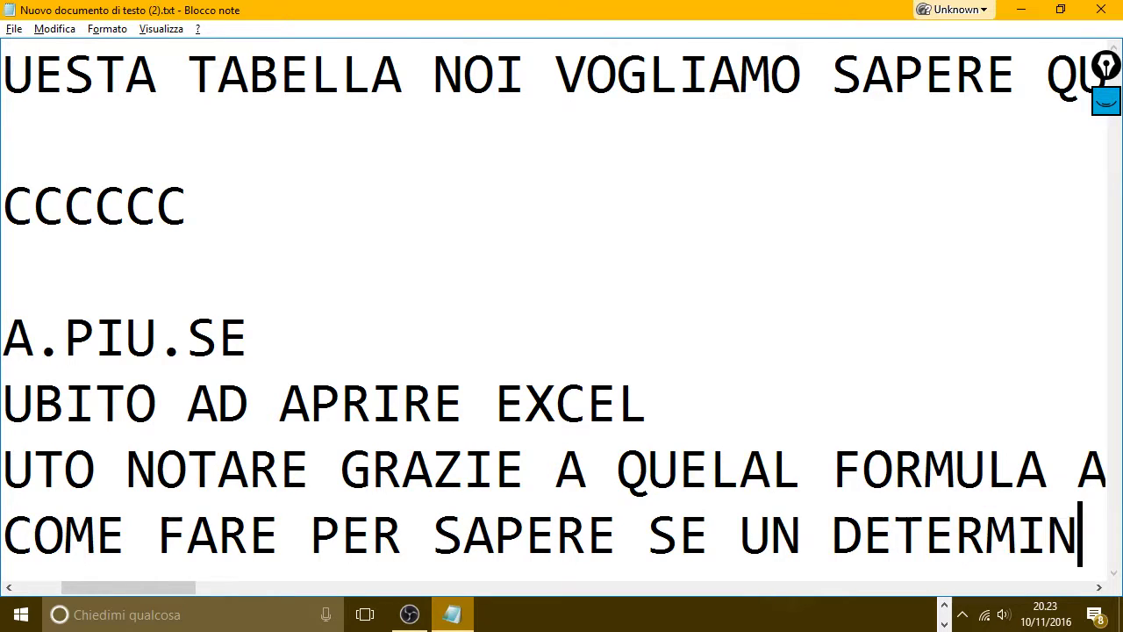
{"action": "type", "text": "ATO OPER"}
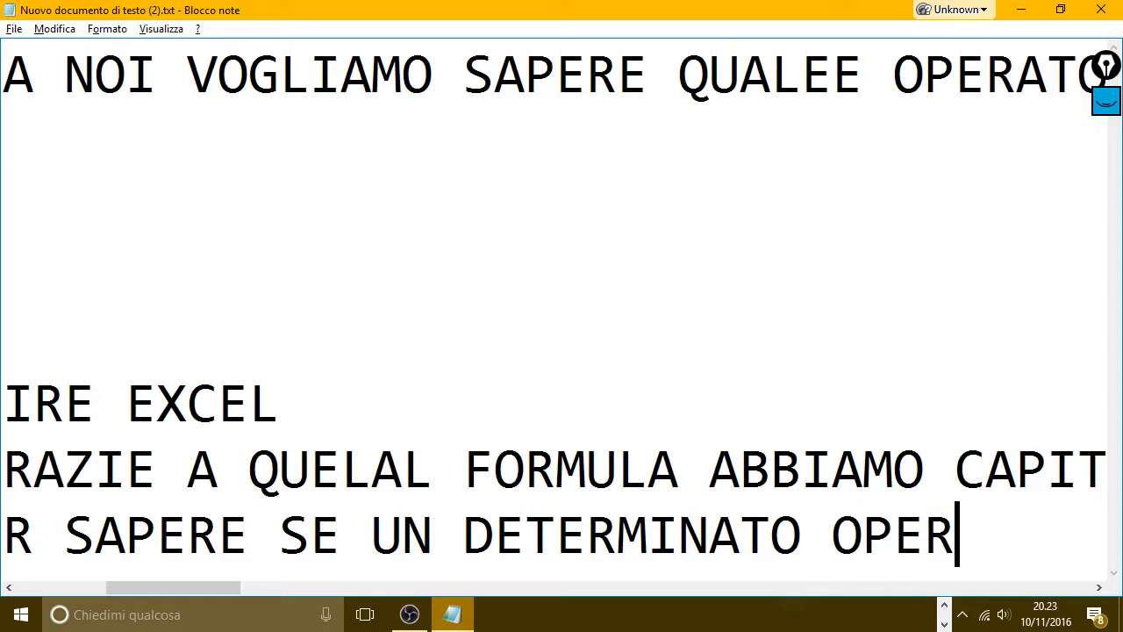
{"action": "type", "text": "ATORE HA "}
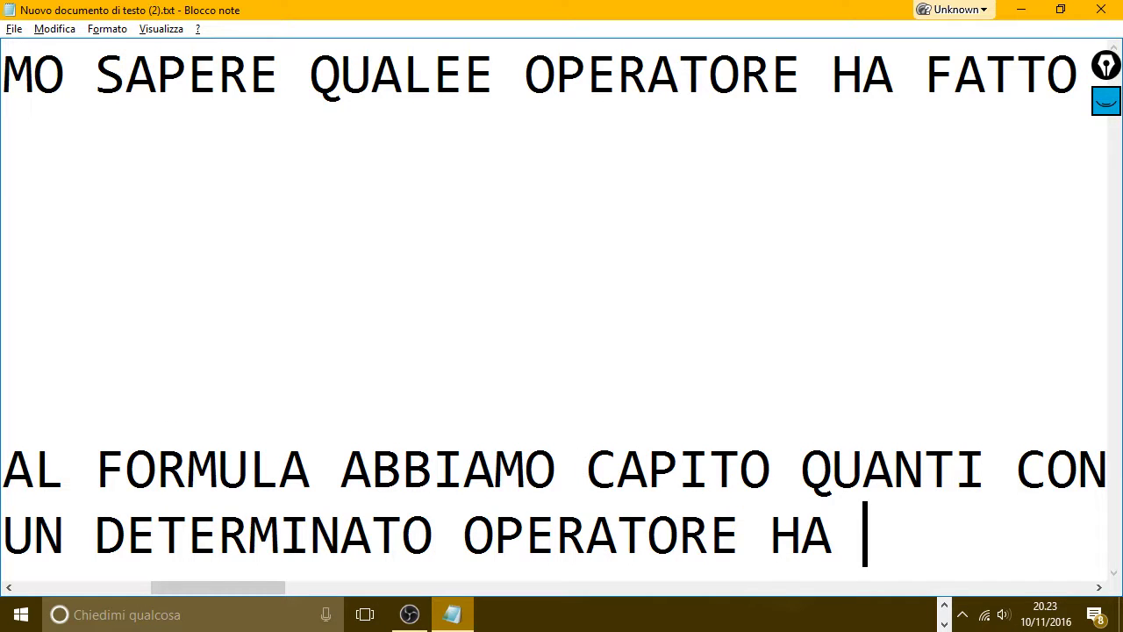
{"action": "type", "text": "SUPE"}
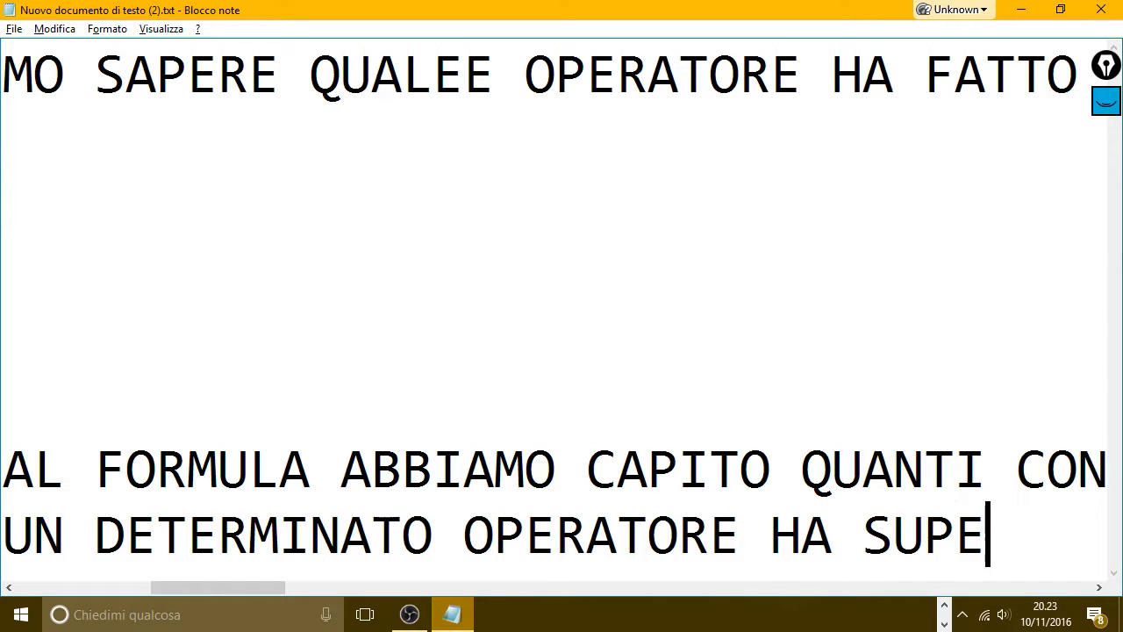
{"action": "type", "text": "RATO U"}
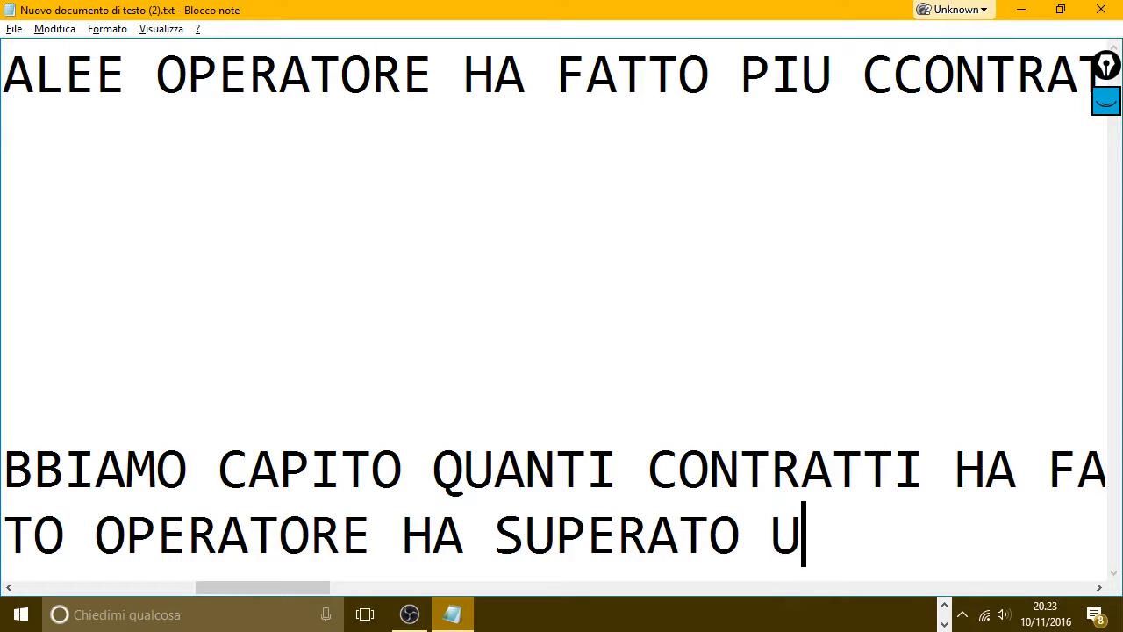
{"action": "key", "text": "BackSpace"}
{"action": "type", "text": "O "}
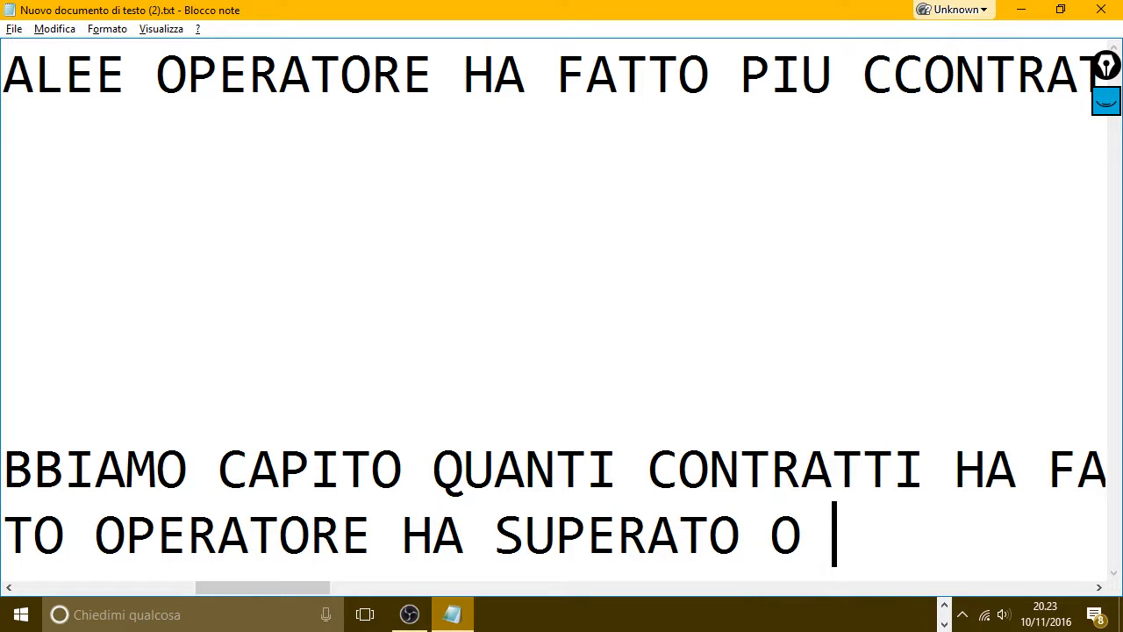
{"action": "type", "text": "RAGGIUNTO "}
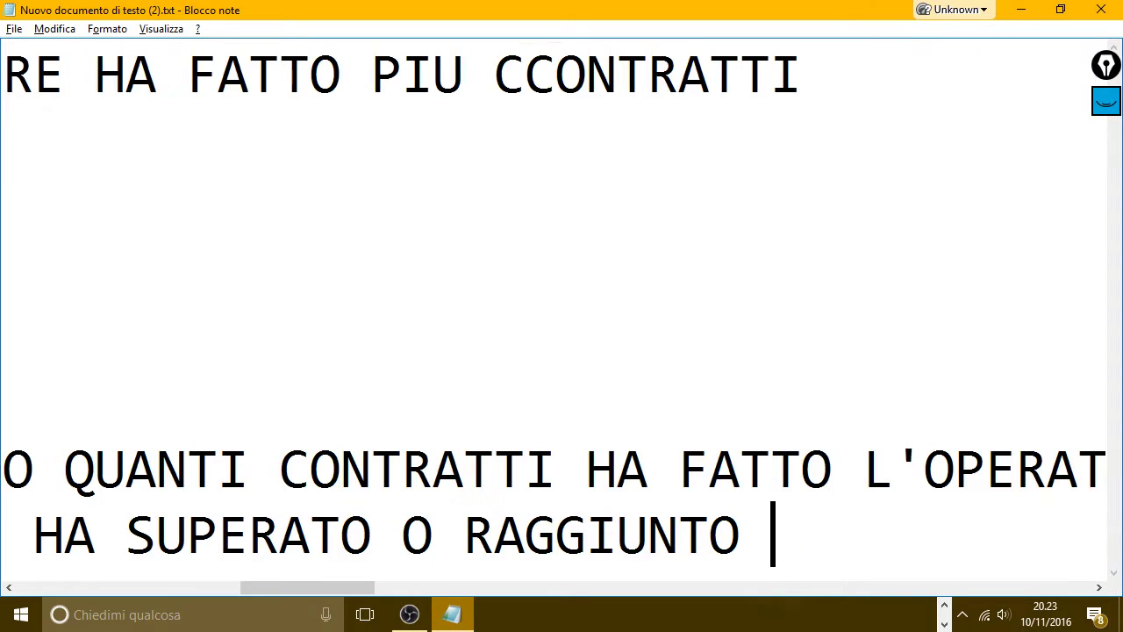
{"action": "type", "text": "UN NU"}
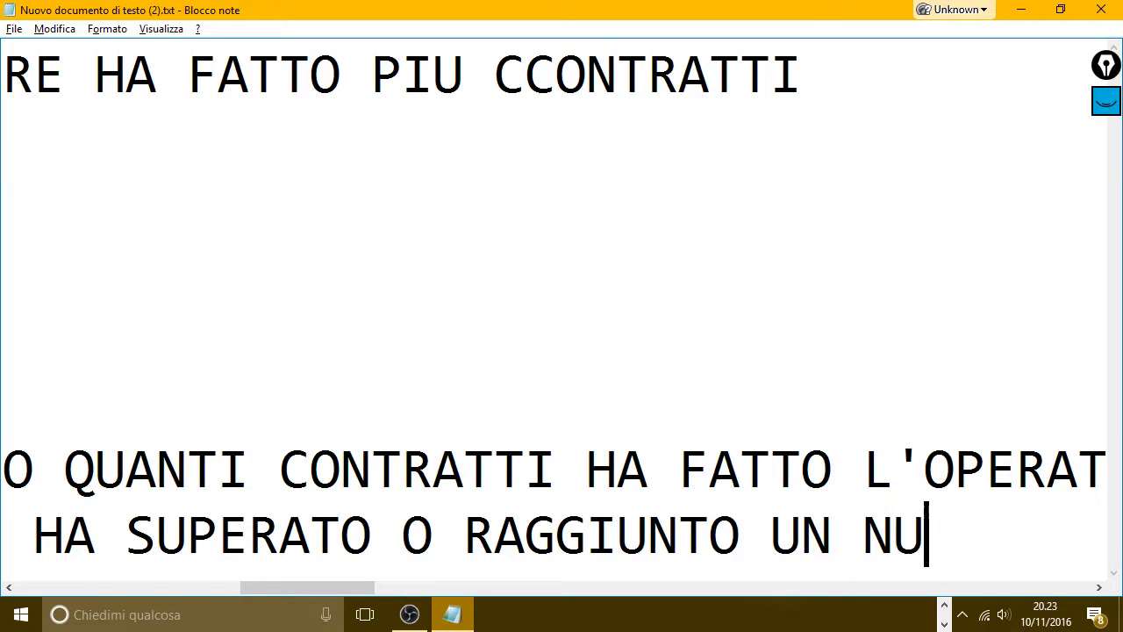
{"action": "type", "text": "MERO DI CONTRA"}
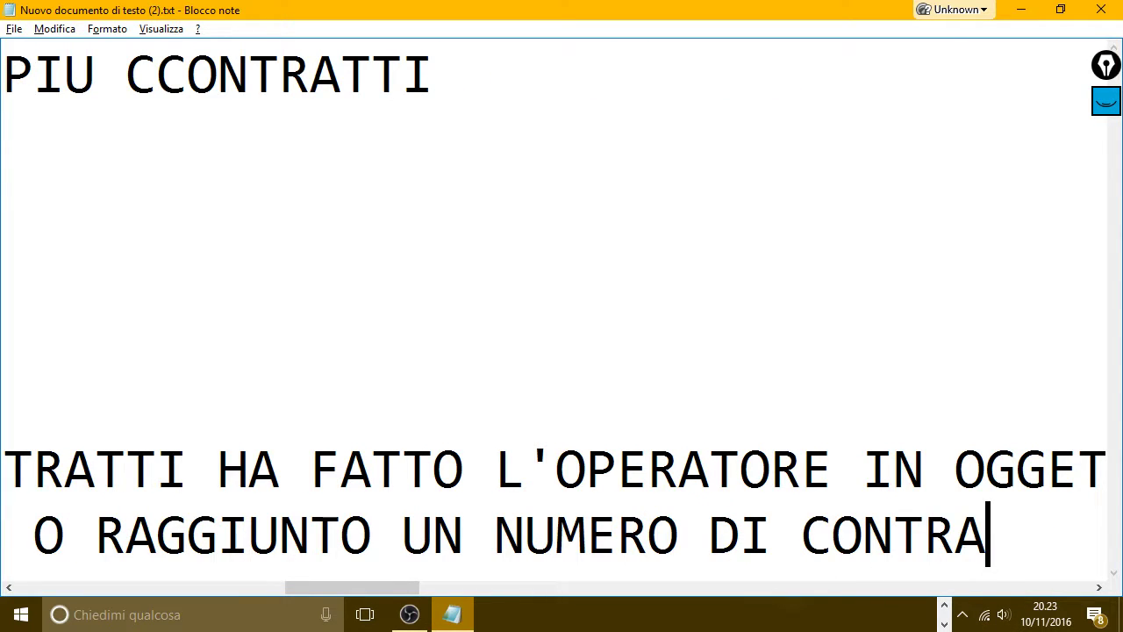
{"action": "type", "text": "TTI PRESTA"}
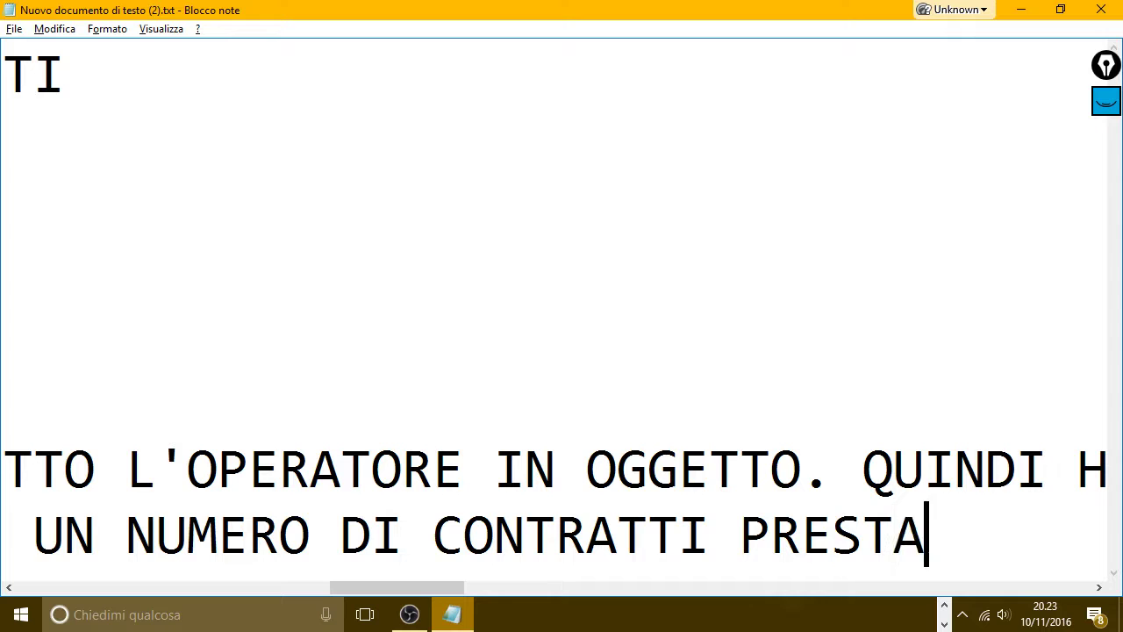
{"action": "type", "text": "BILITO."}
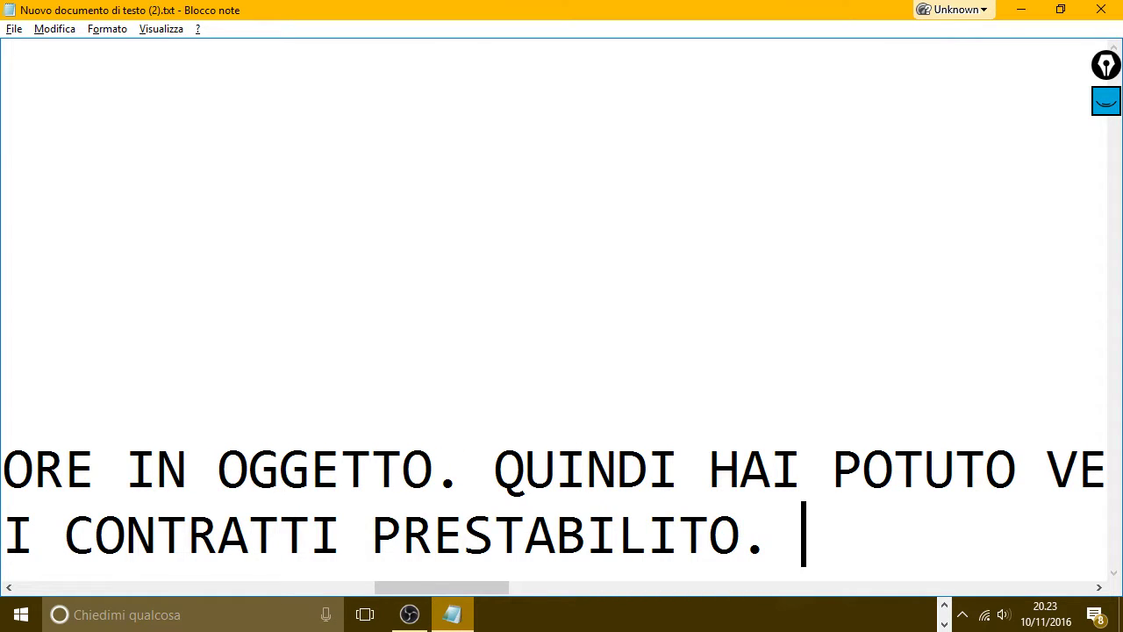
End the notes with the line 'VADO A FARE LA FORMULA.' and return to Excel.
{"action": "key", "text": "Return"}
{"action": "type", "text": "VADO A FAR"}
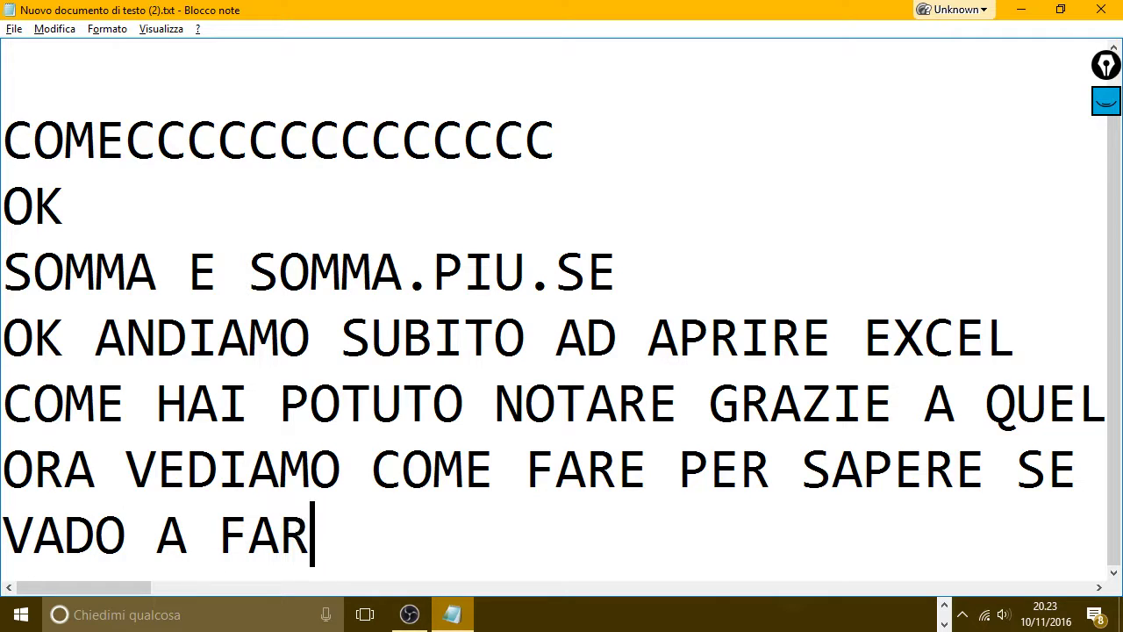
{"action": "type", "text": "E LA FO"}
{"action": "key", "text": "BackSpace"}
{"action": "key", "text": "BackSpace"}
{"action": "type", "text": "FO"}
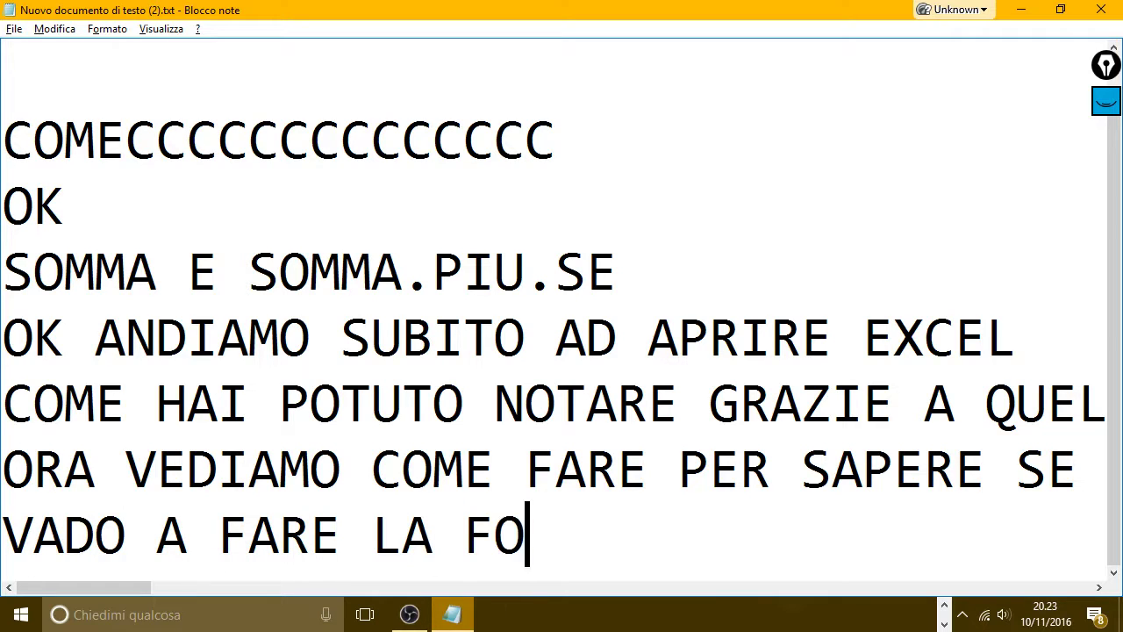
{"action": "type", "text": "RMULA"}
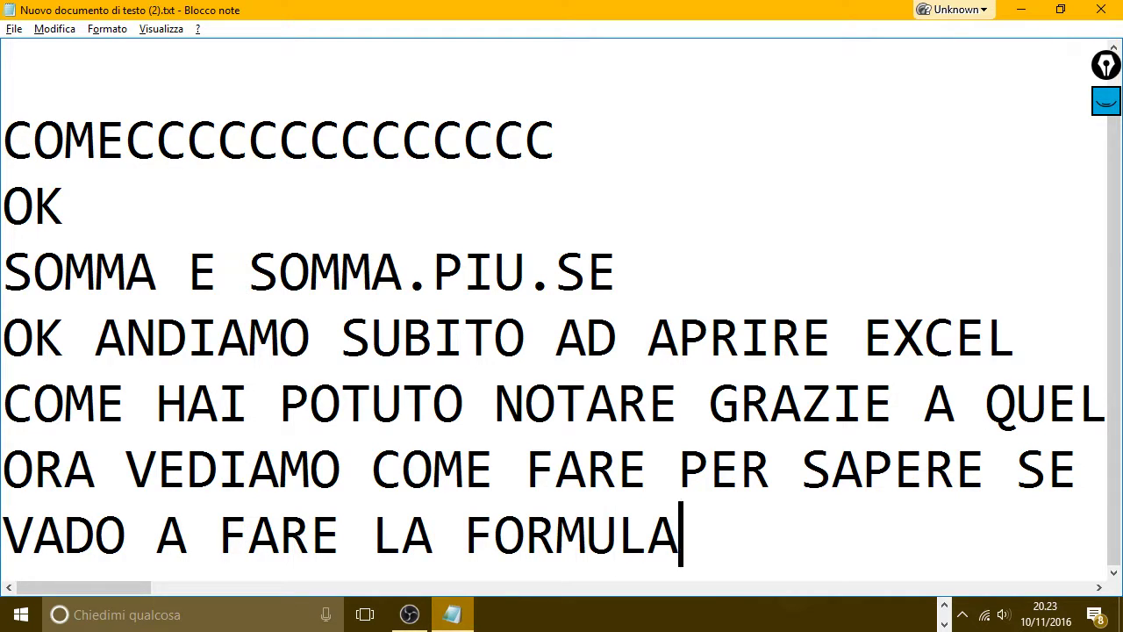
{"action": "type", "text": "."}
{"action": "key", "text": "alt+Tab"}
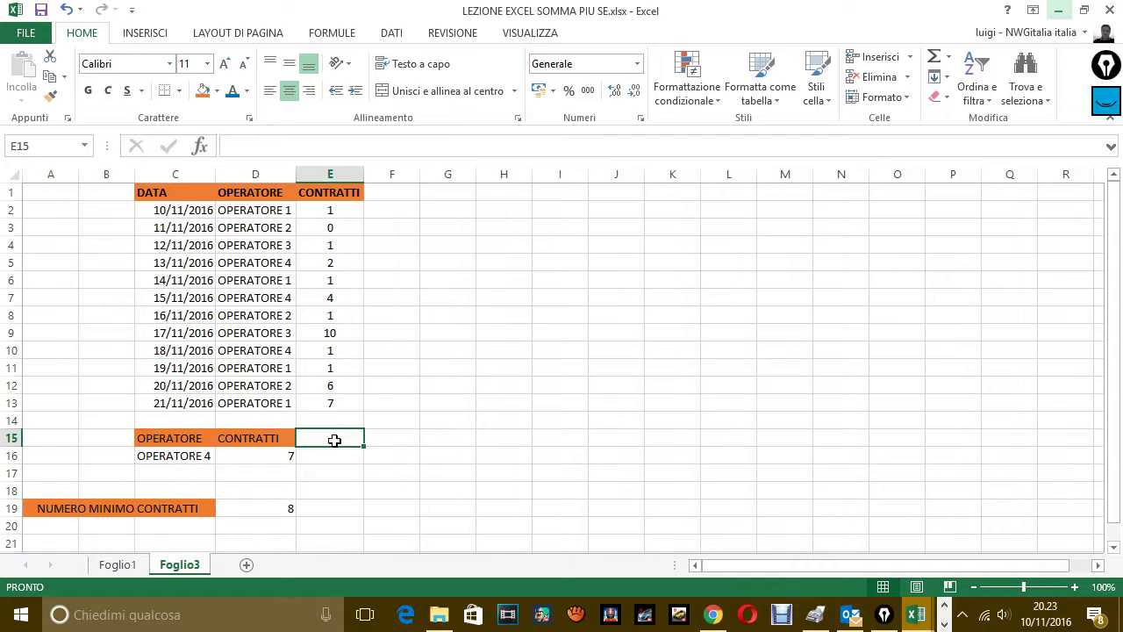
Start =SE( in E15, discarding an accidental =F15 reference first.
{"action": "type", "text": "="}
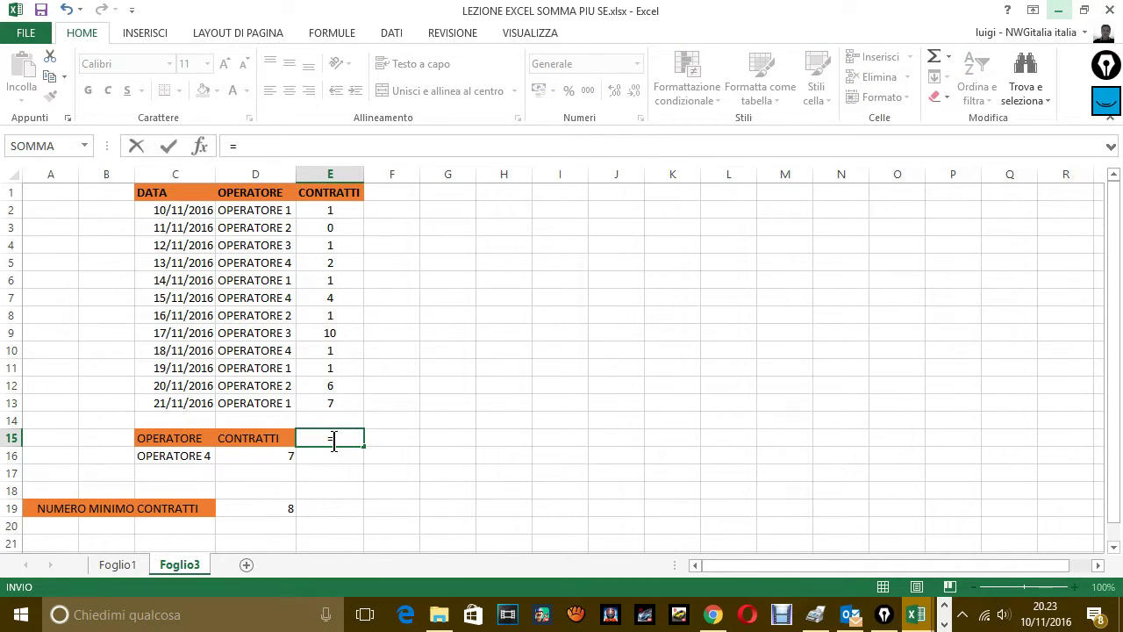
{"action": "left_click", "coordinate": [388, 438]}
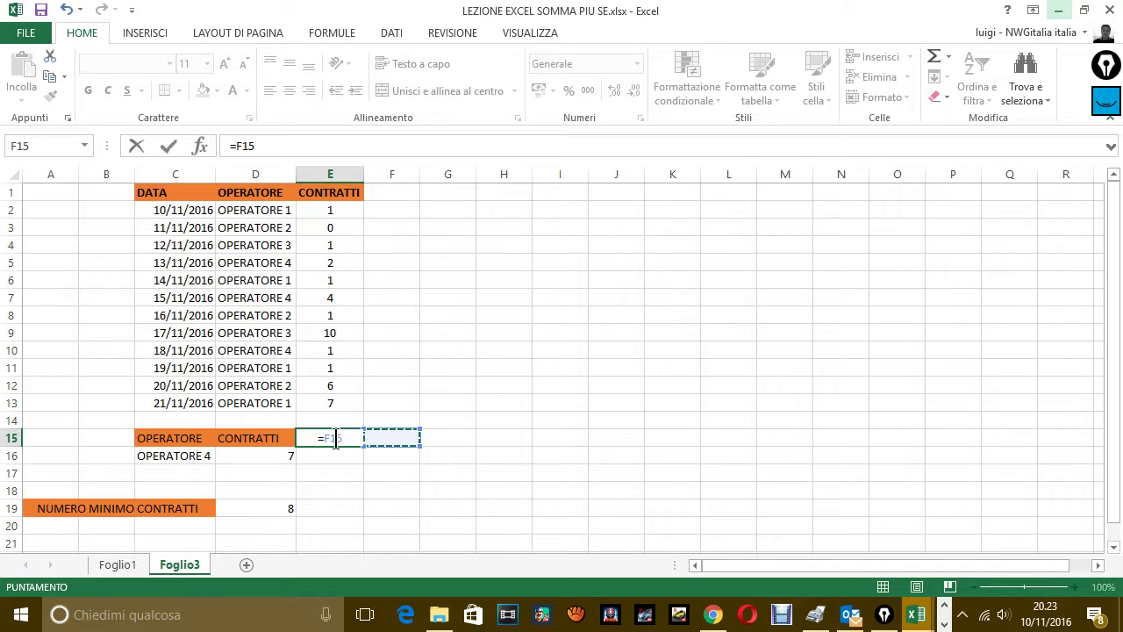
{"action": "key", "text": "Escape"}
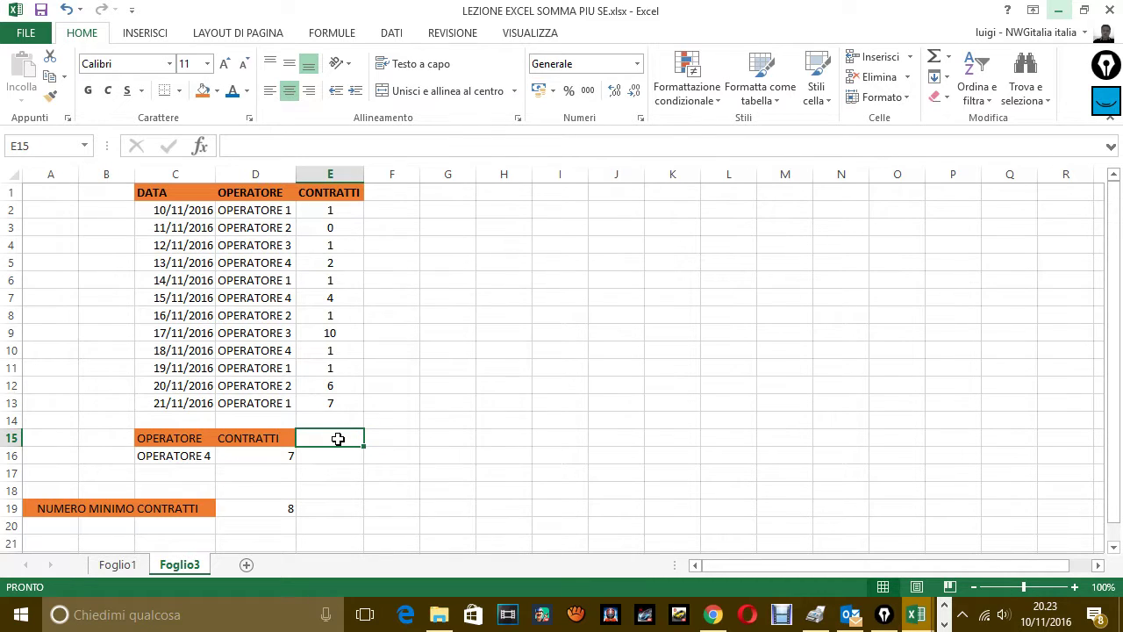
{"action": "type", "text": "="}
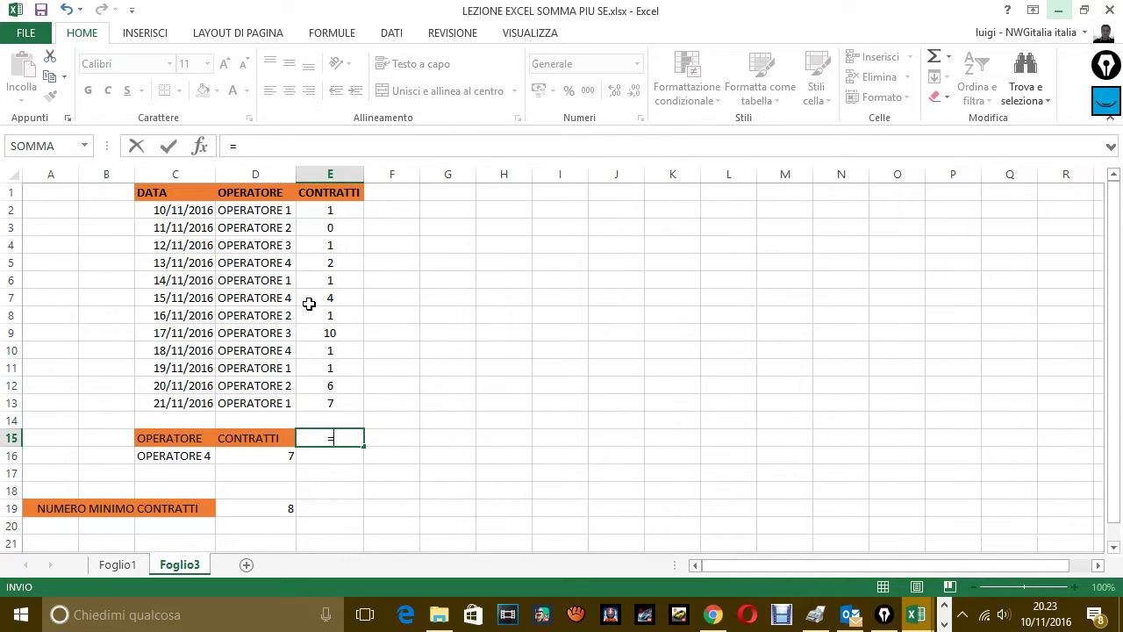
{"action": "type", "text": "SE"}
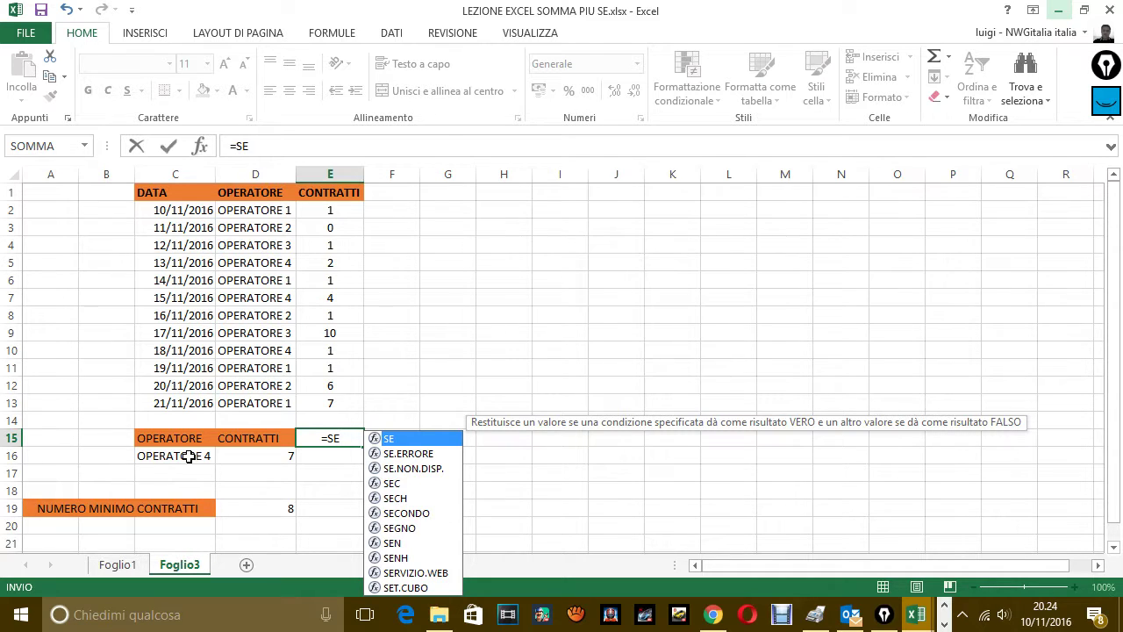
{"action": "type", "text": "("}
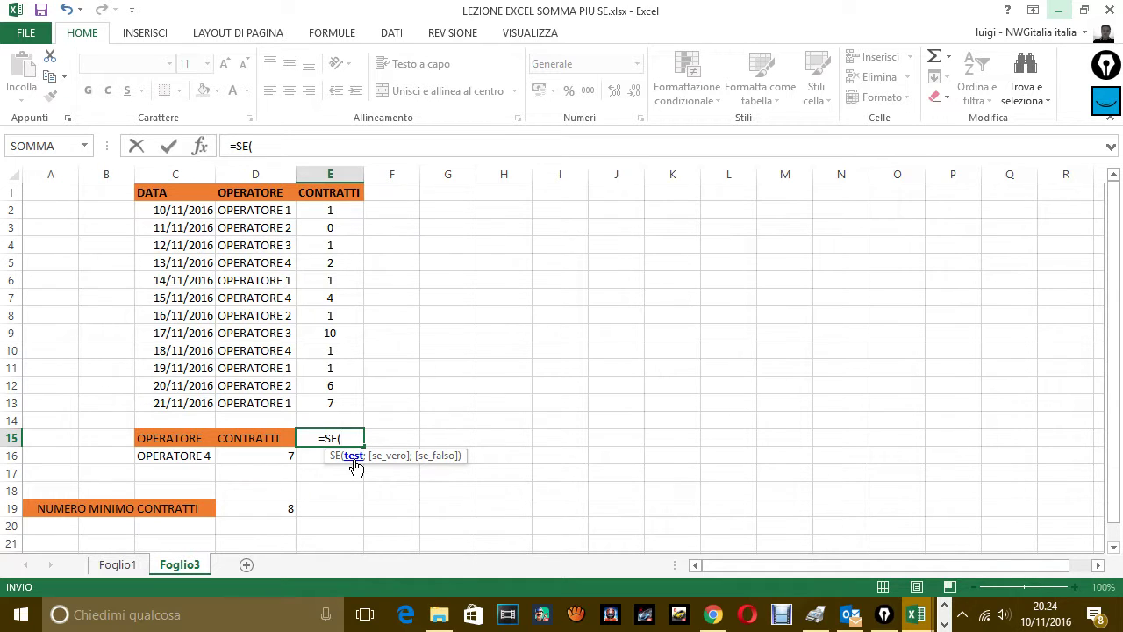
Build the test C16>=D19 as the first argument of the E15 formula.
{"action": "left_click", "coordinate": [185, 460]}
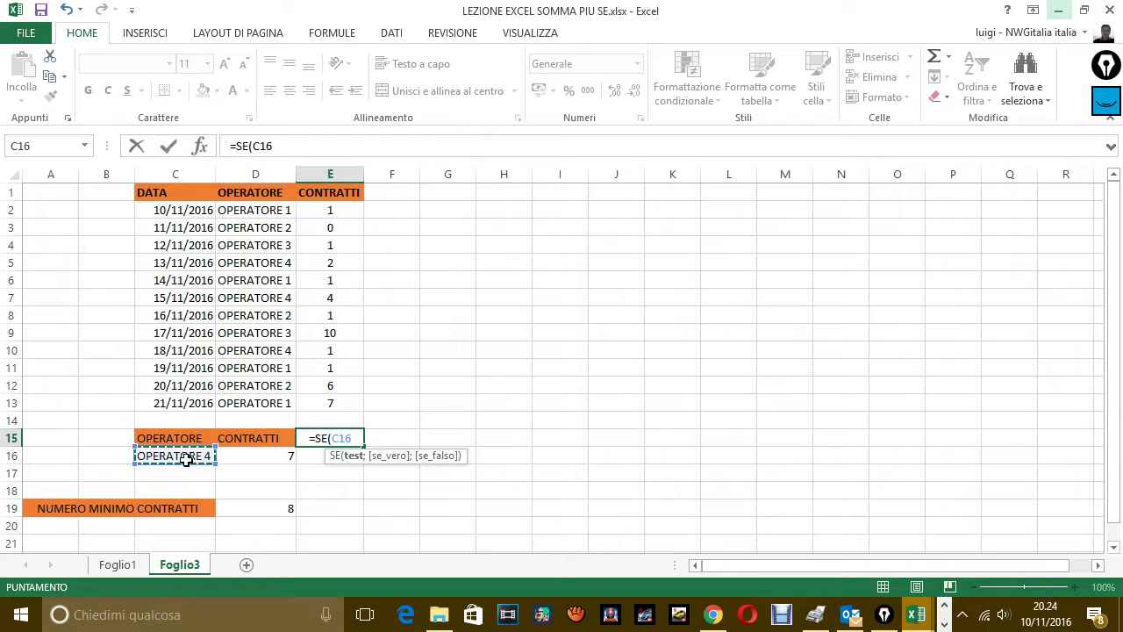
{"action": "type", "text": "<"}
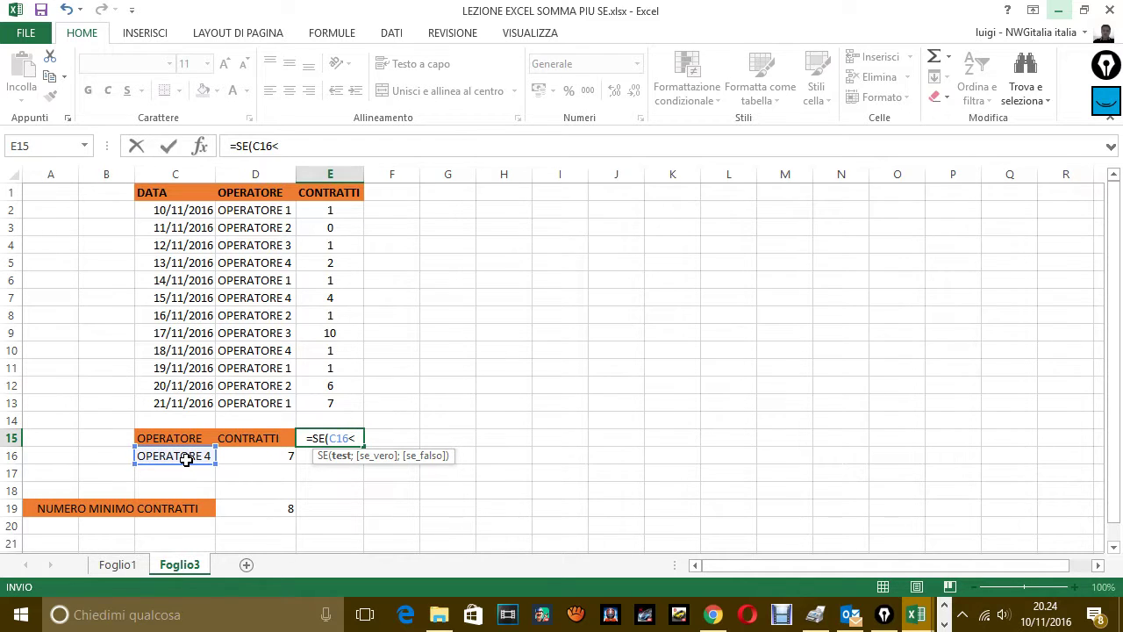
{"action": "key", "text": "BackSpace"}
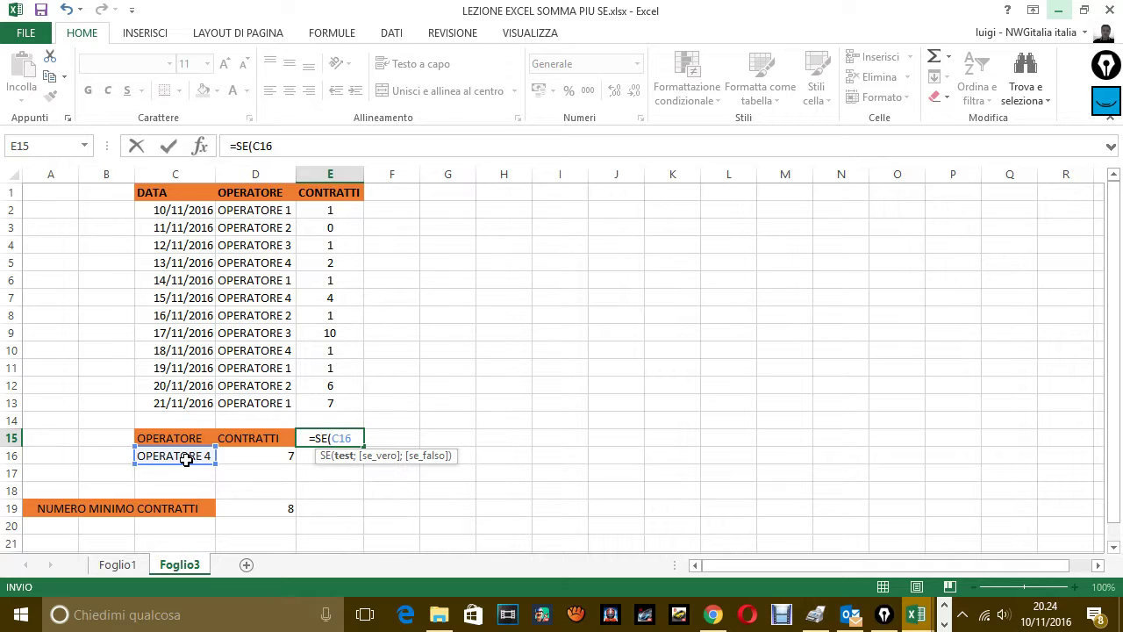
{"action": "type", "text": ">"}
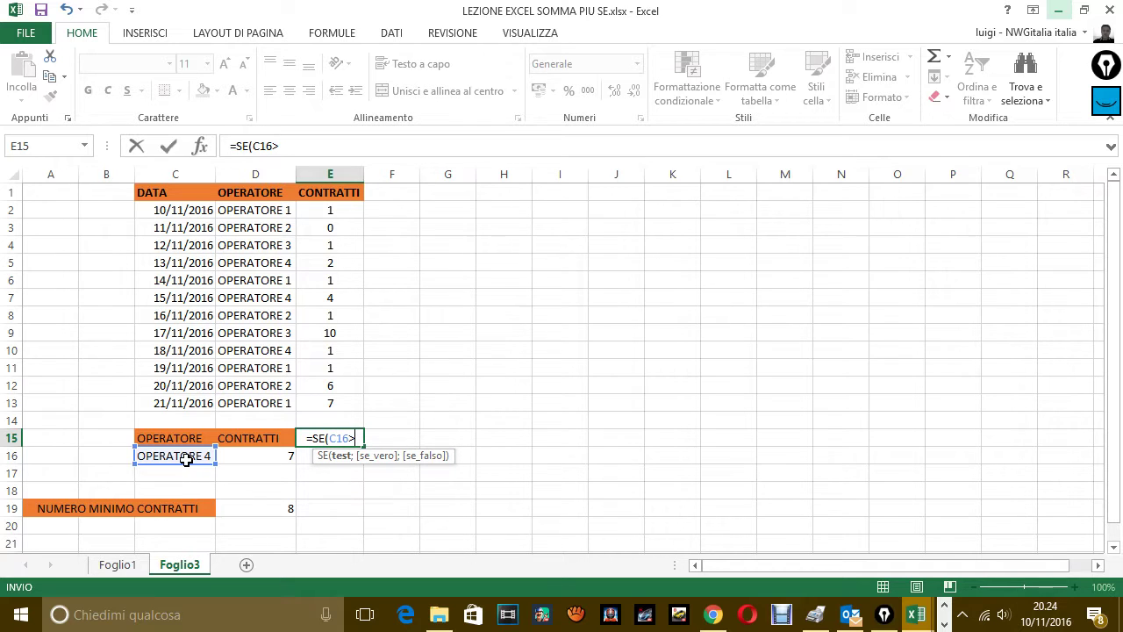
{"action": "left_click", "coordinate": [282, 510]}
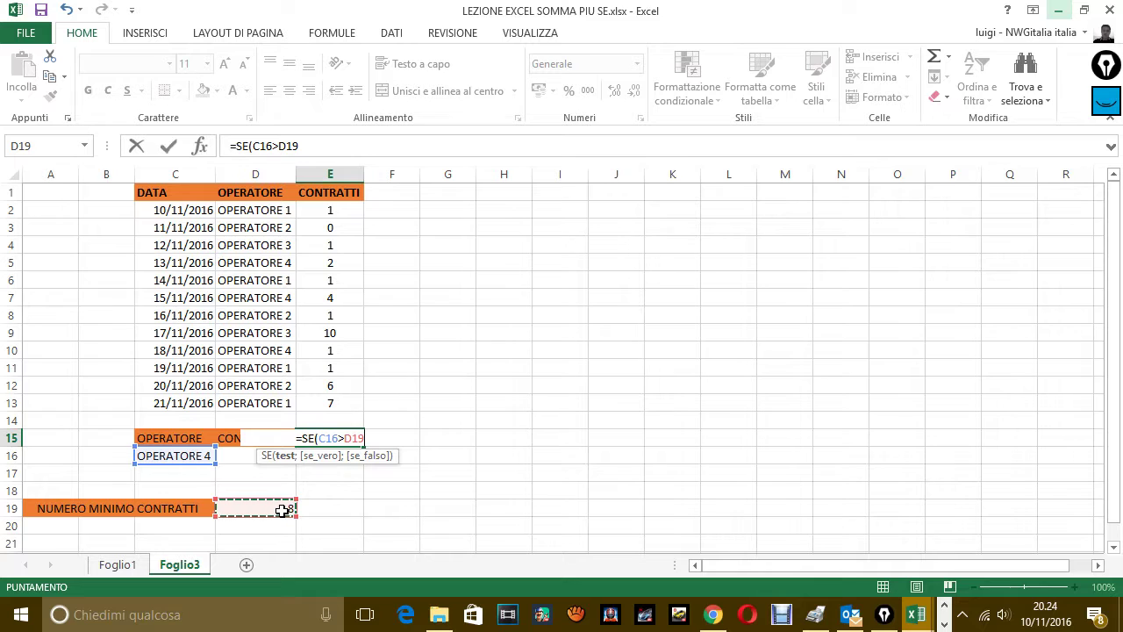
{"action": "left_click", "coordinate": [342, 438]}
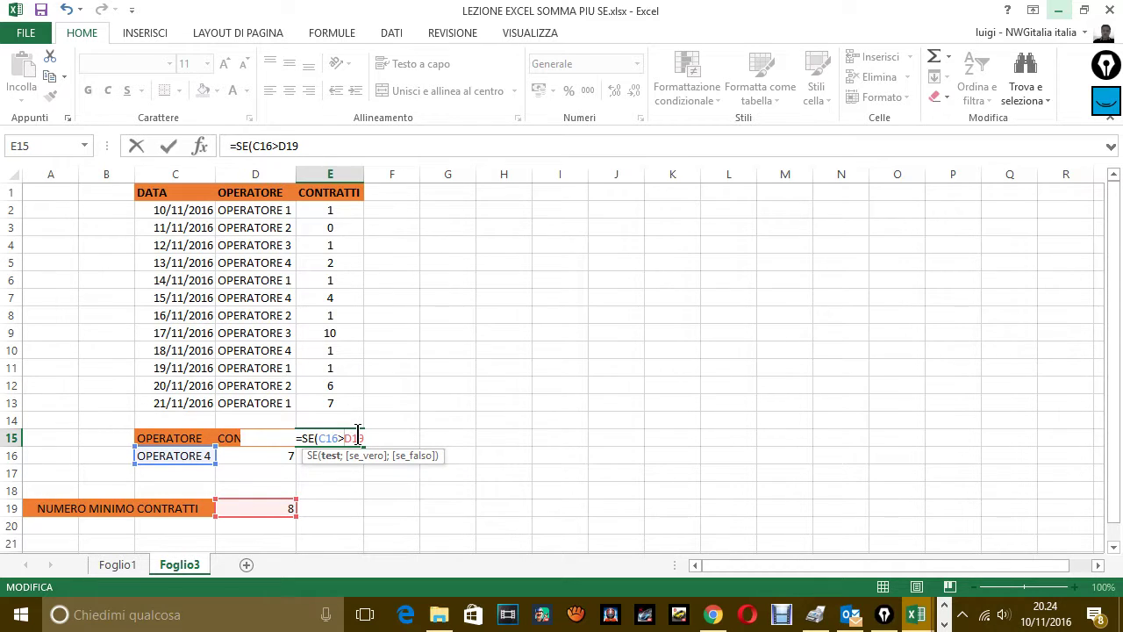
{"action": "type", "text": "="}
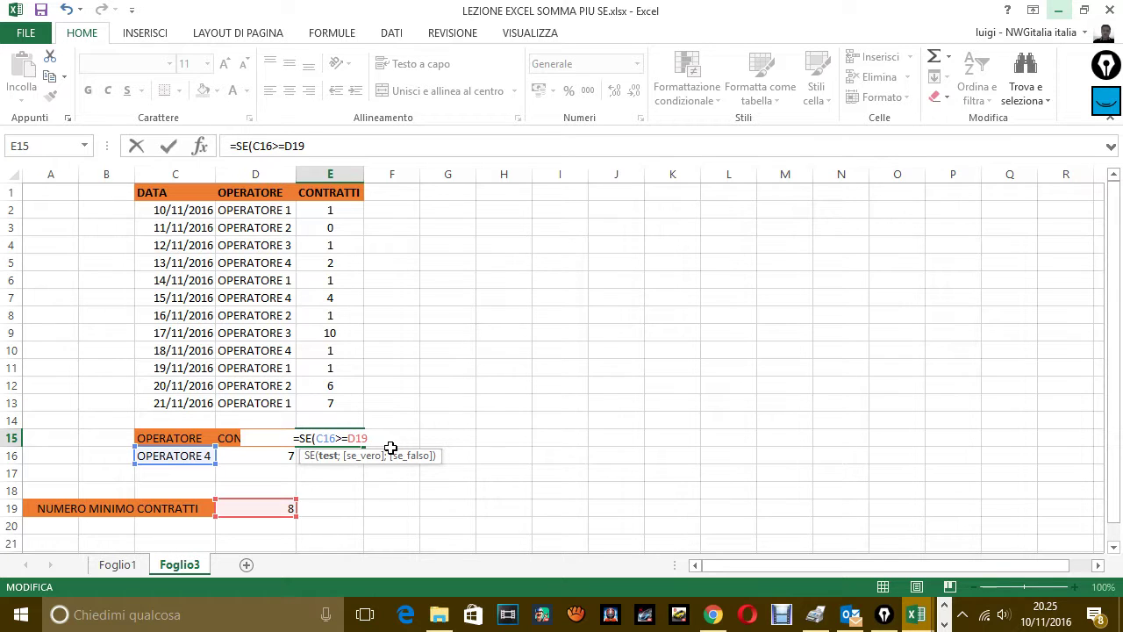
Complete E15 as =SE(C16>=D19;"OK";"NO"), confirm it, and check C16 and E15.
{"action": "type", "text": ";"}
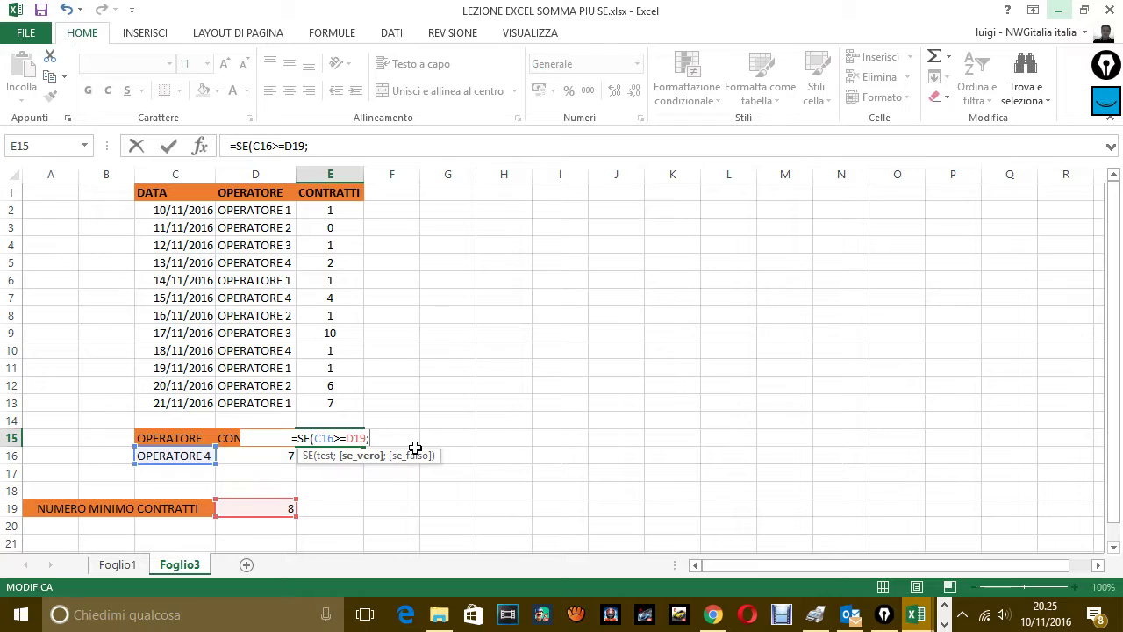
{"action": "type", "text": "\""}
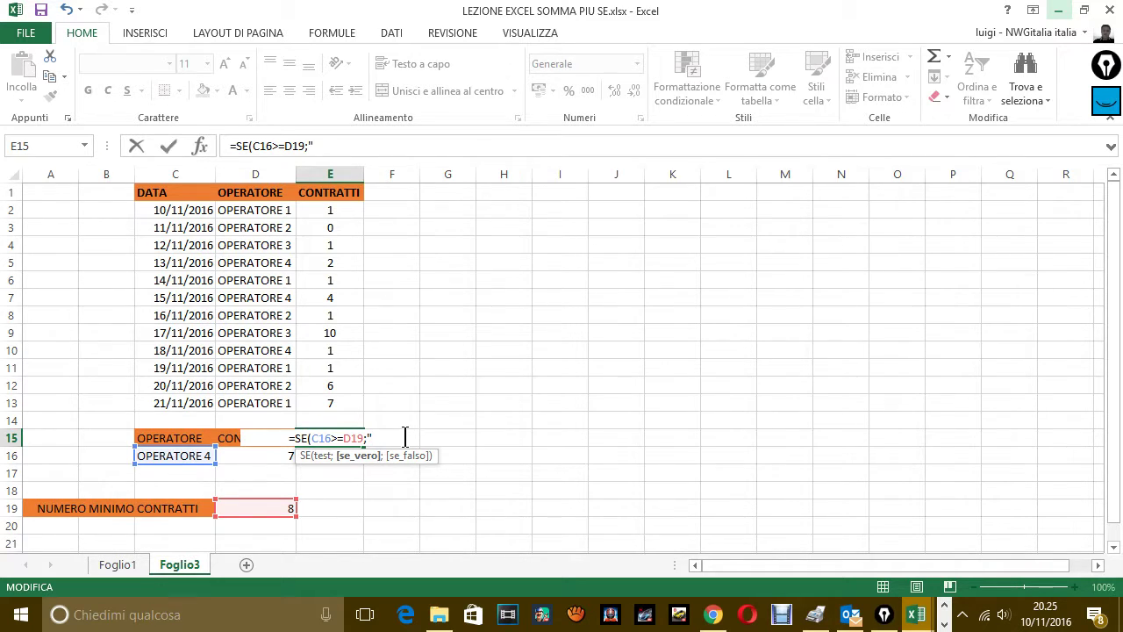
{"action": "type", "text": "OK"}
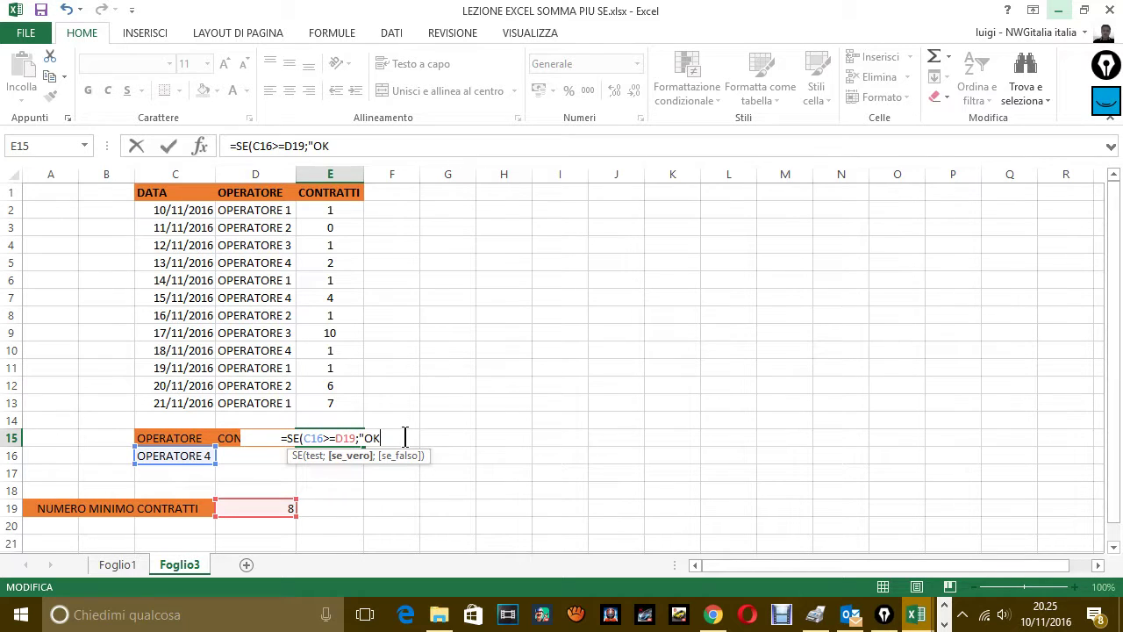
{"action": "type", "text": "\""}
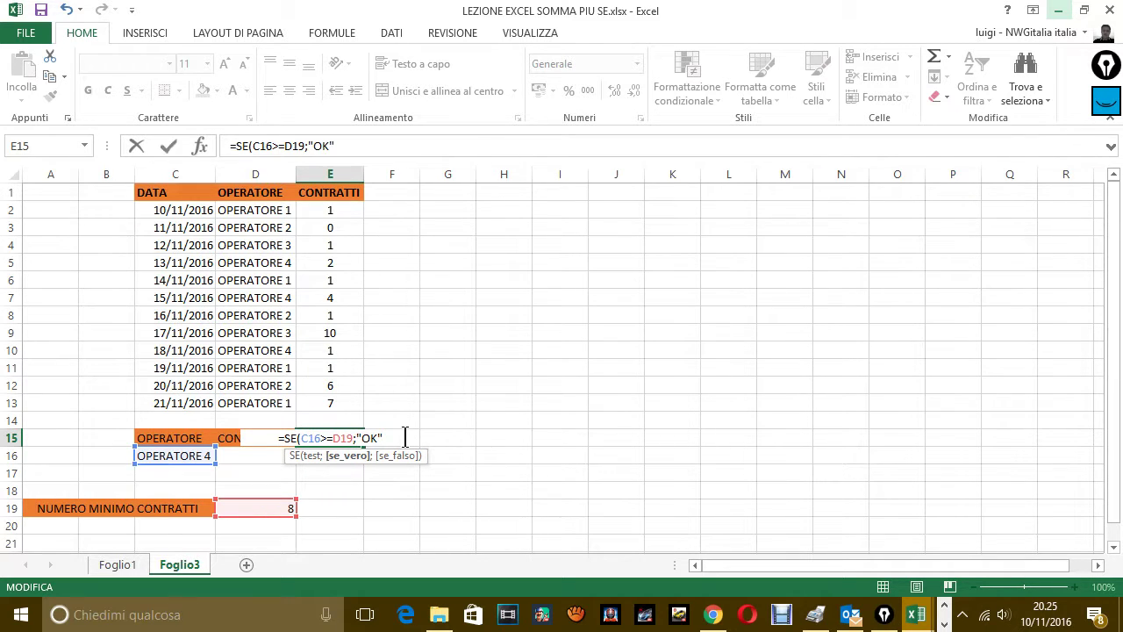
{"action": "type", "text": ";"}
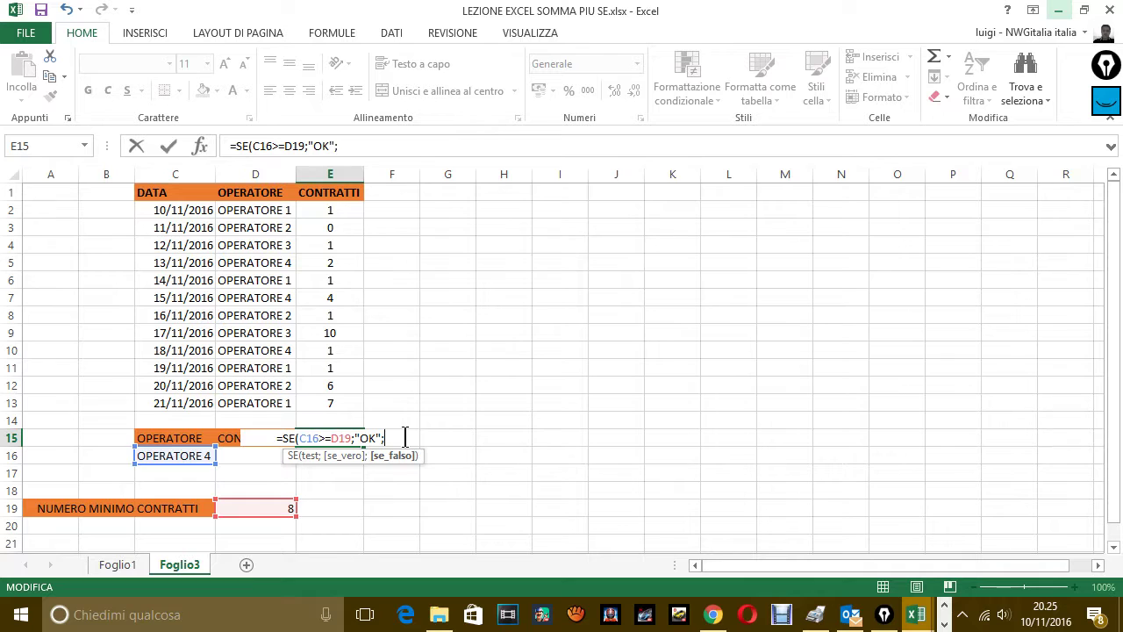
{"action": "type", "text": "\"N"}
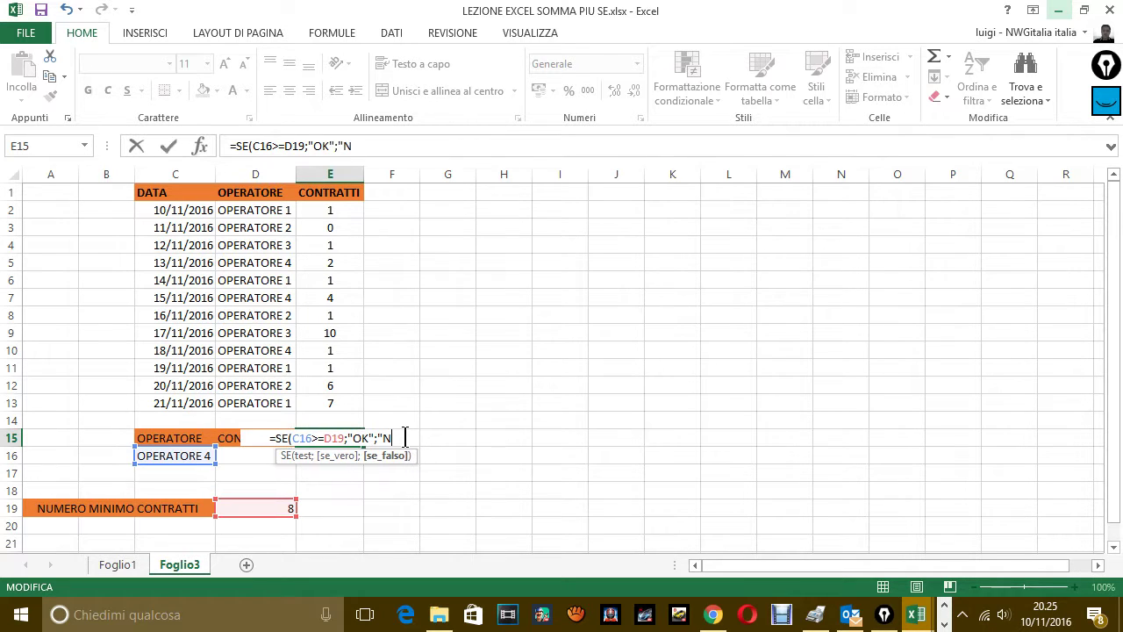
{"action": "type", "text": "O\""}
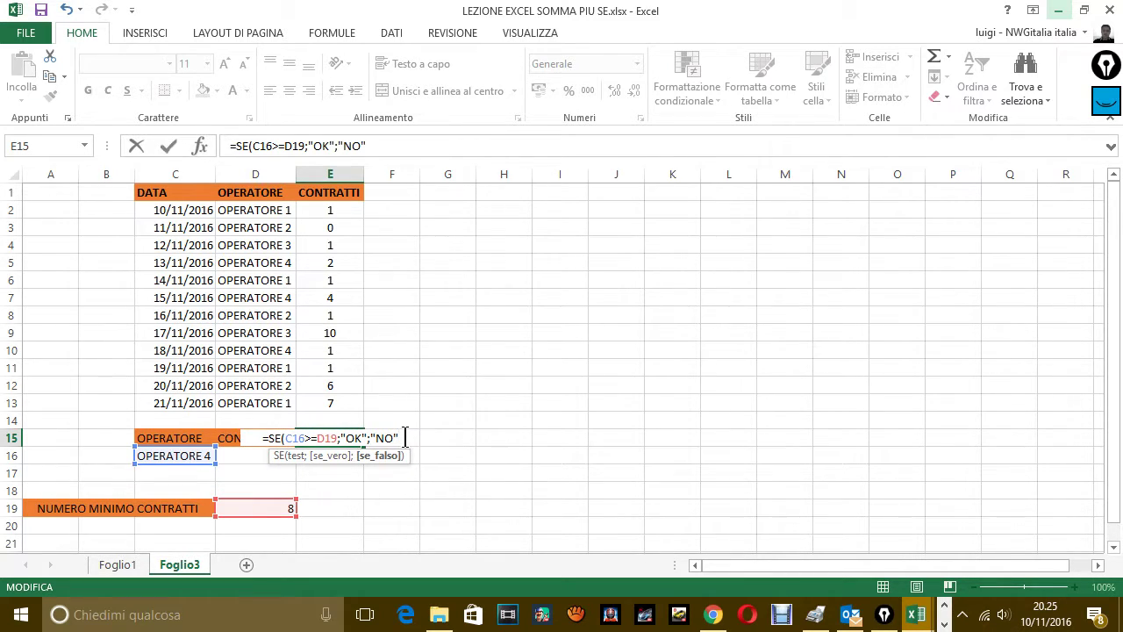
{"action": "type", "text": ")"}
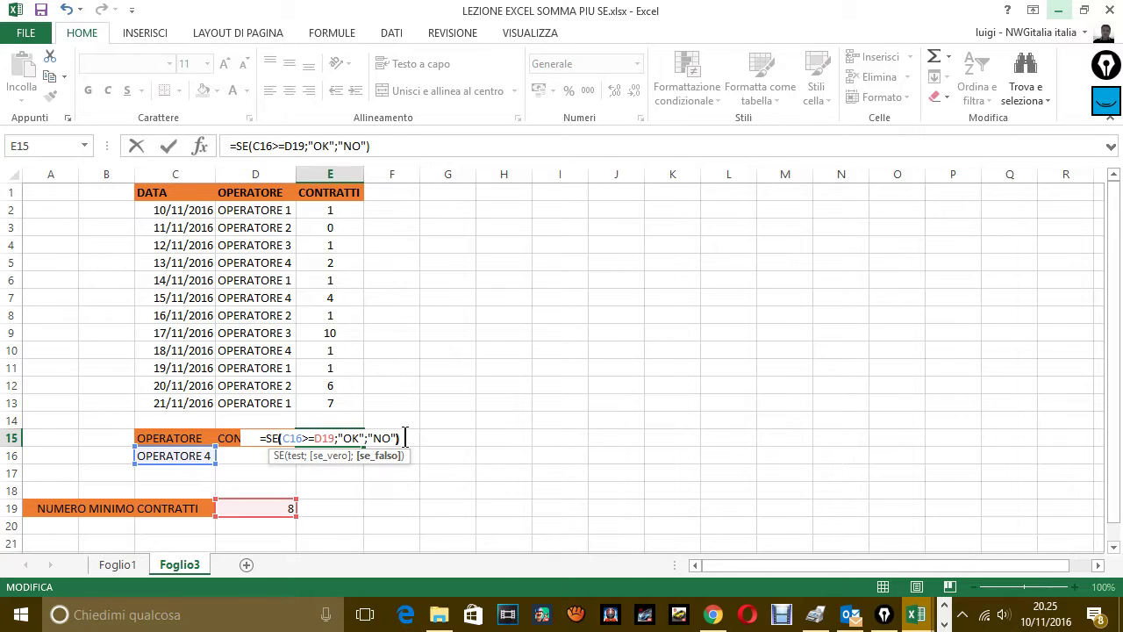
{"action": "key", "text": "Return"}
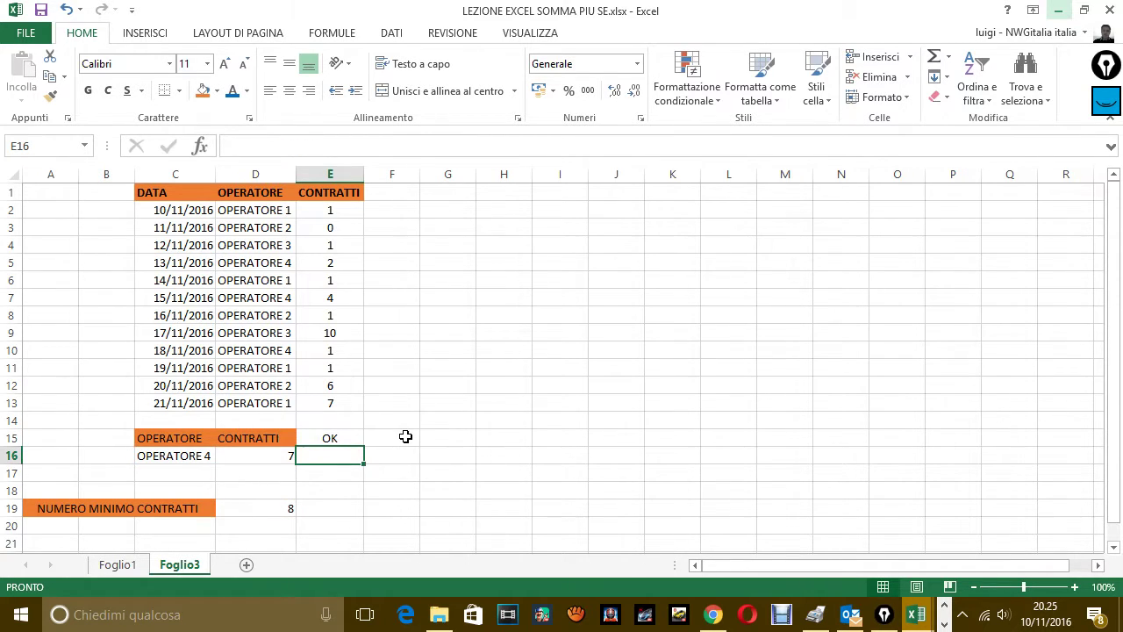
{"action": "left_click", "coordinate": [192, 460]}
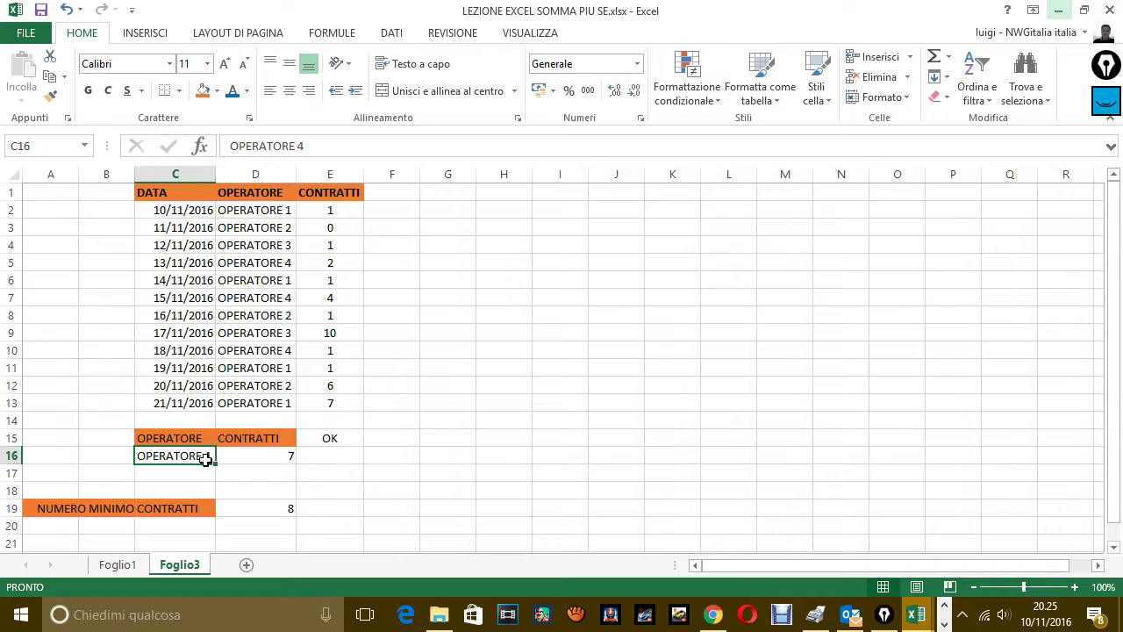
{"action": "left_click", "coordinate": [329, 441]}
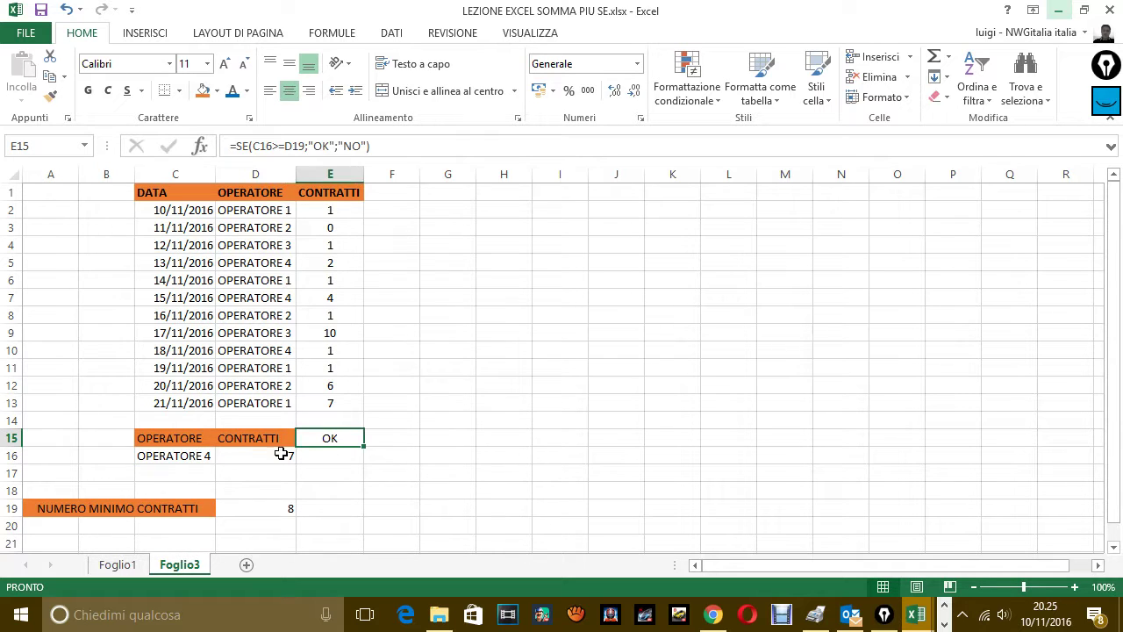
{"action": "left_click", "coordinate": [200, 460]}
{"action": "left_click", "coordinate": [305, 441]}
Paste OPERATORE 3 from D9 into C16, then replace it with OPERATORE 2 from D3.
{"action": "left_click", "coordinate": [268, 340]}
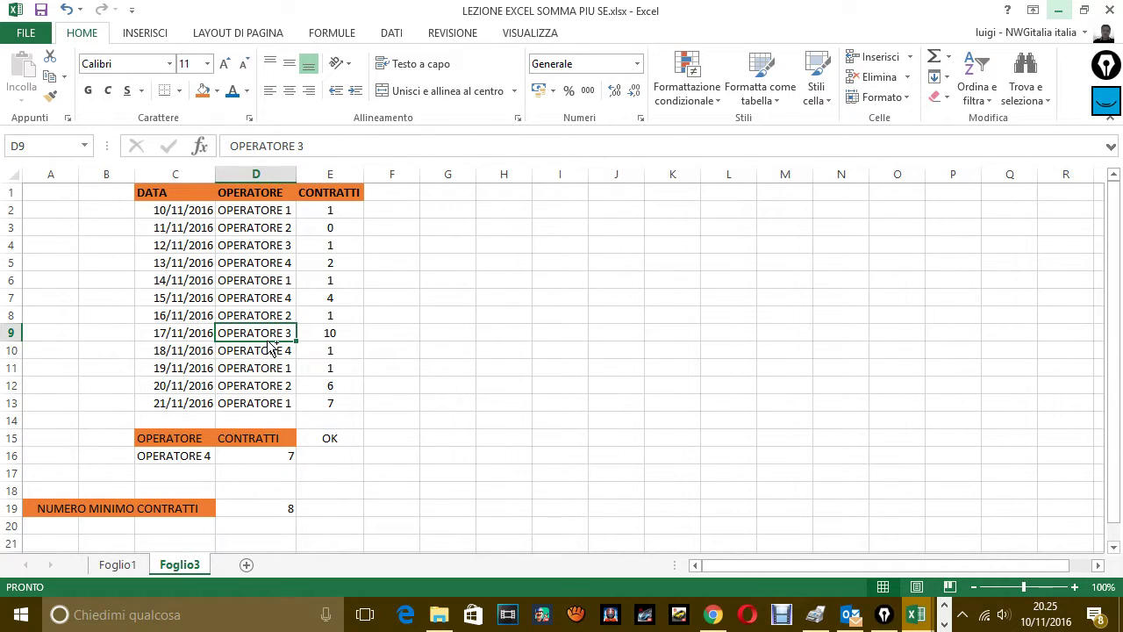
{"action": "key", "text": "ctrl+c"}
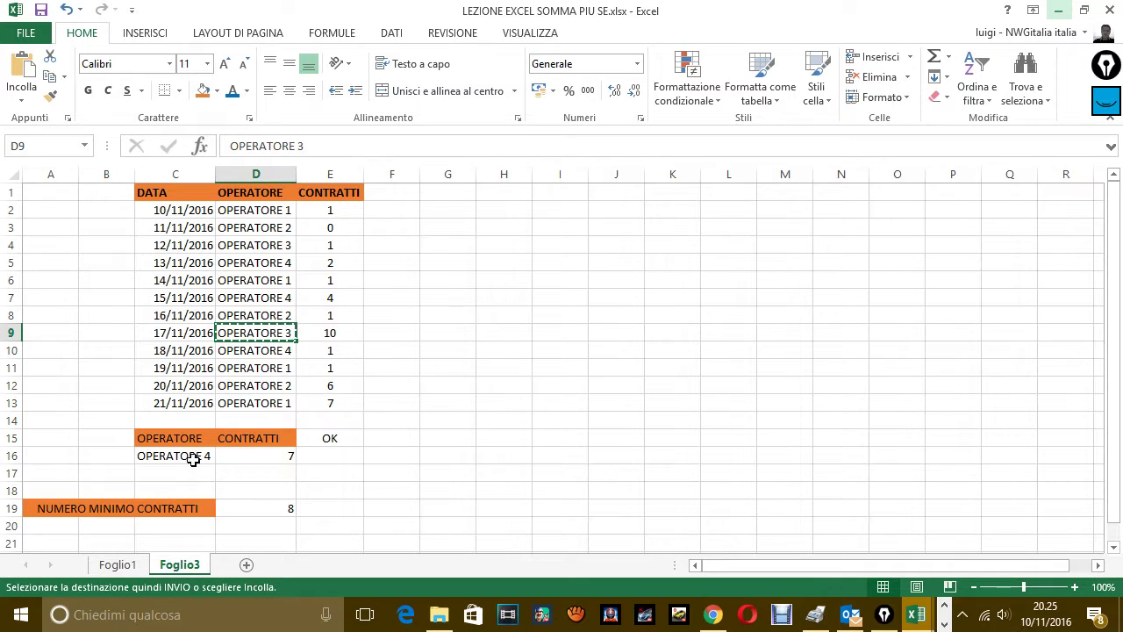
{"action": "left_click", "coordinate": [194, 462]}
{"action": "key", "text": "ctrl+v"}
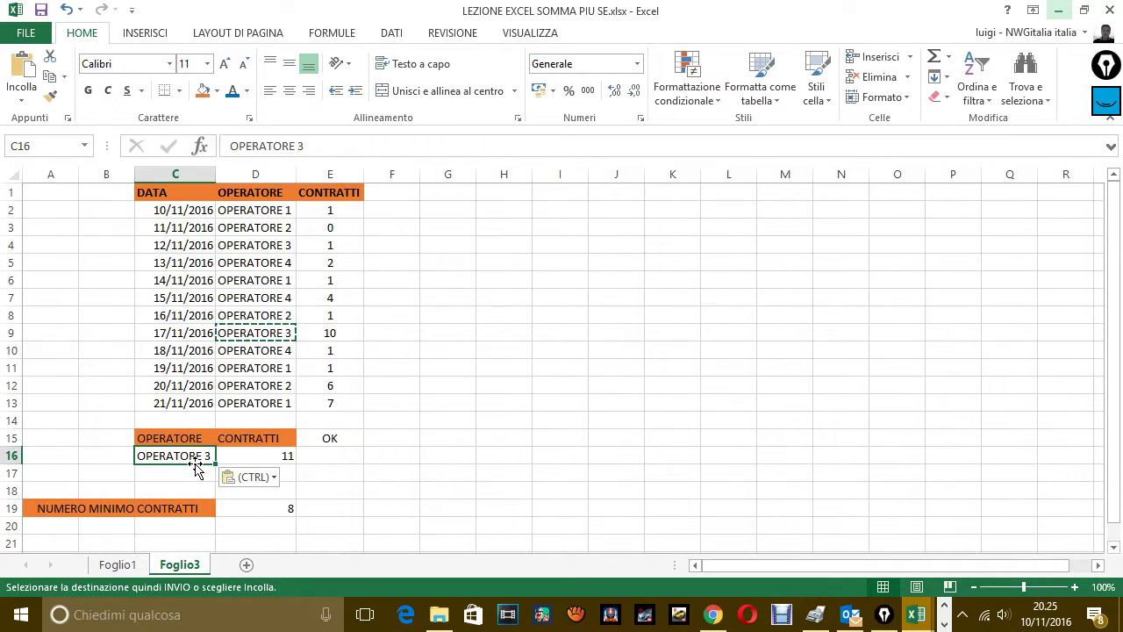
{"action": "key", "text": "Escape"}
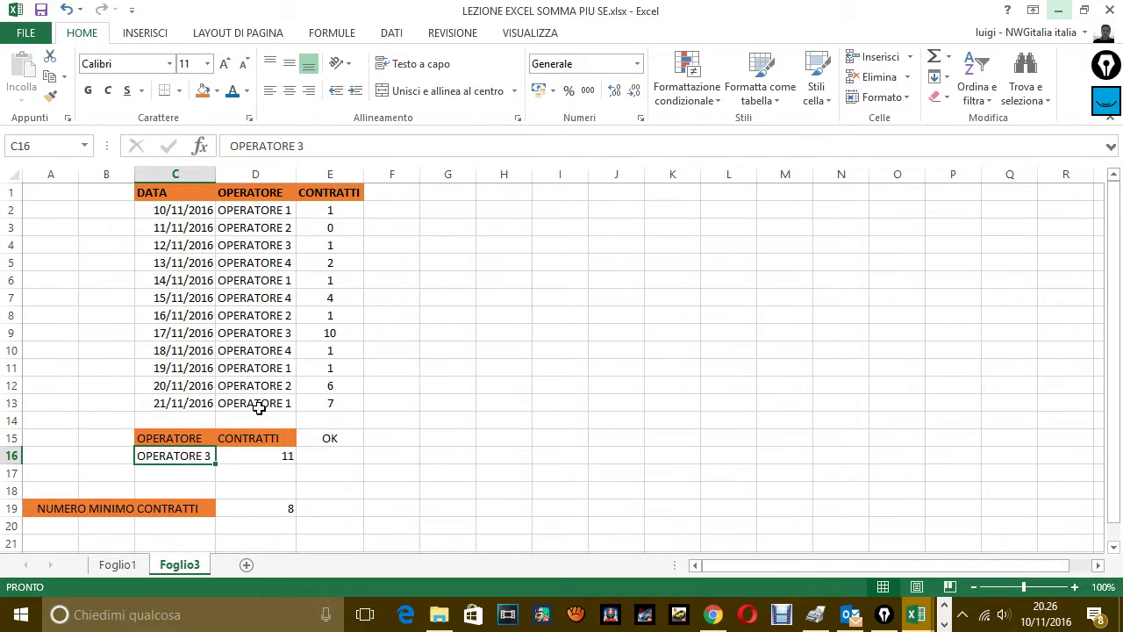
{"action": "left_click", "coordinate": [271, 227]}
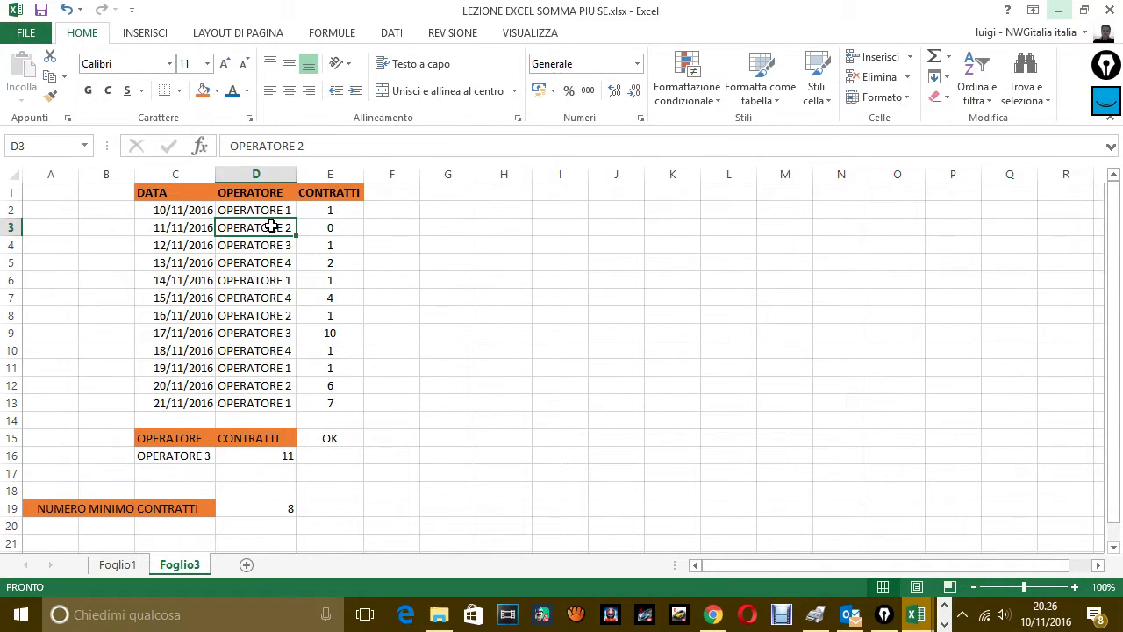
{"action": "key", "text": "ctrl+c"}
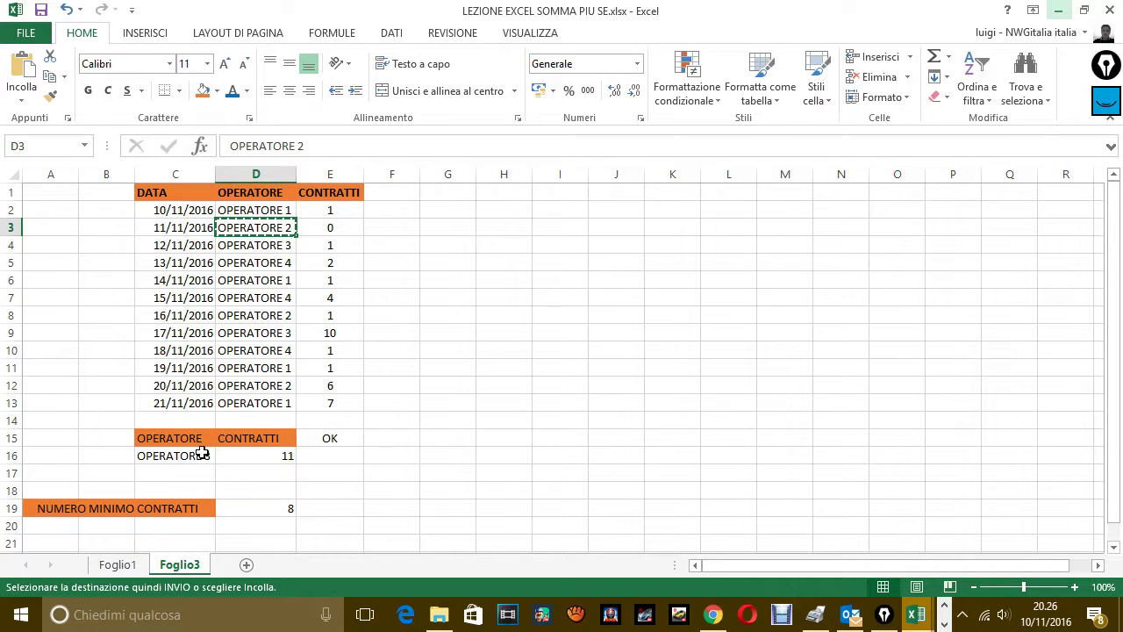
{"action": "left_click", "coordinate": [201, 455]}
{"action": "key", "text": "ctrl+v"}
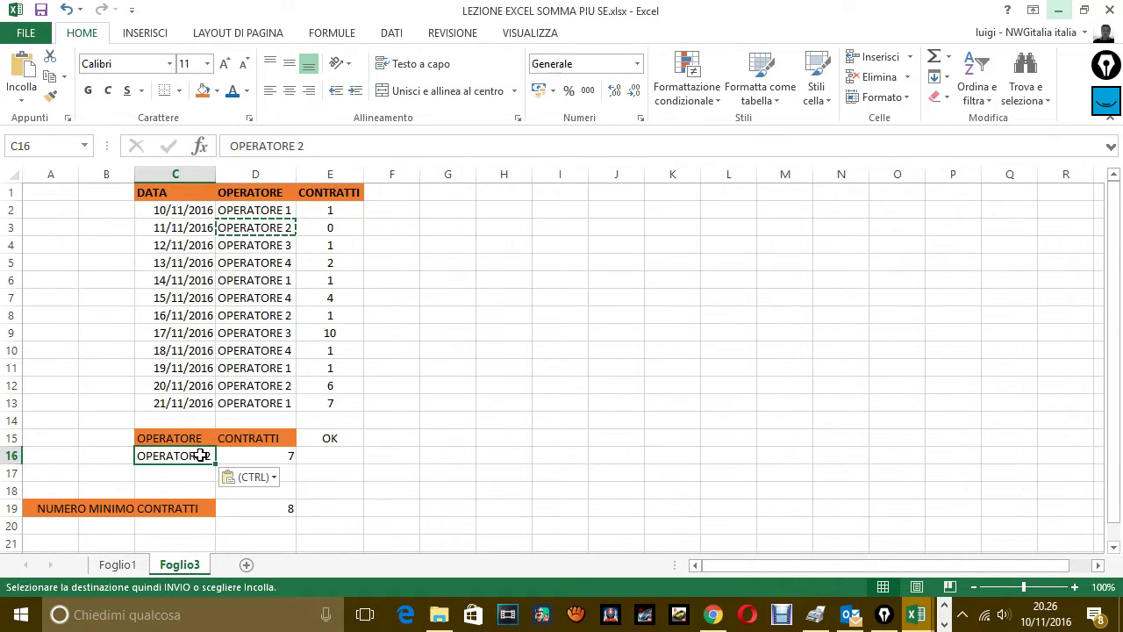
{"action": "left_click", "coordinate": [389, 489]}
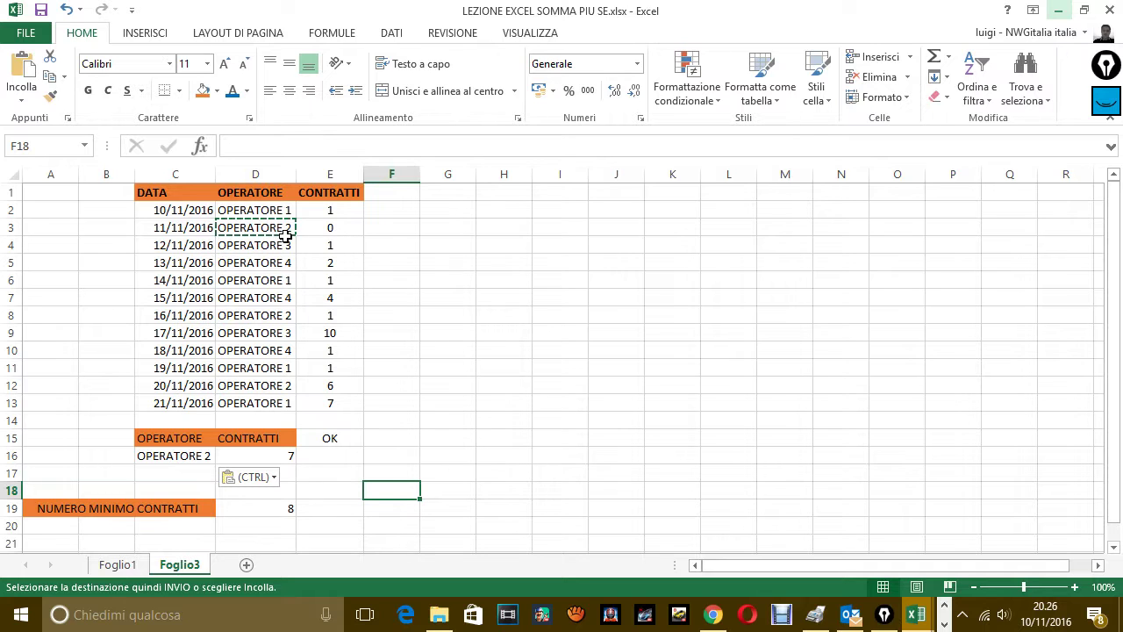
Change E8 to 0 so OPERATORE 2's D16 total drops to 6 while E15 stays OK.
{"action": "left_click", "coordinate": [277, 320]}
{"action": "left_click", "coordinate": [319, 314]}
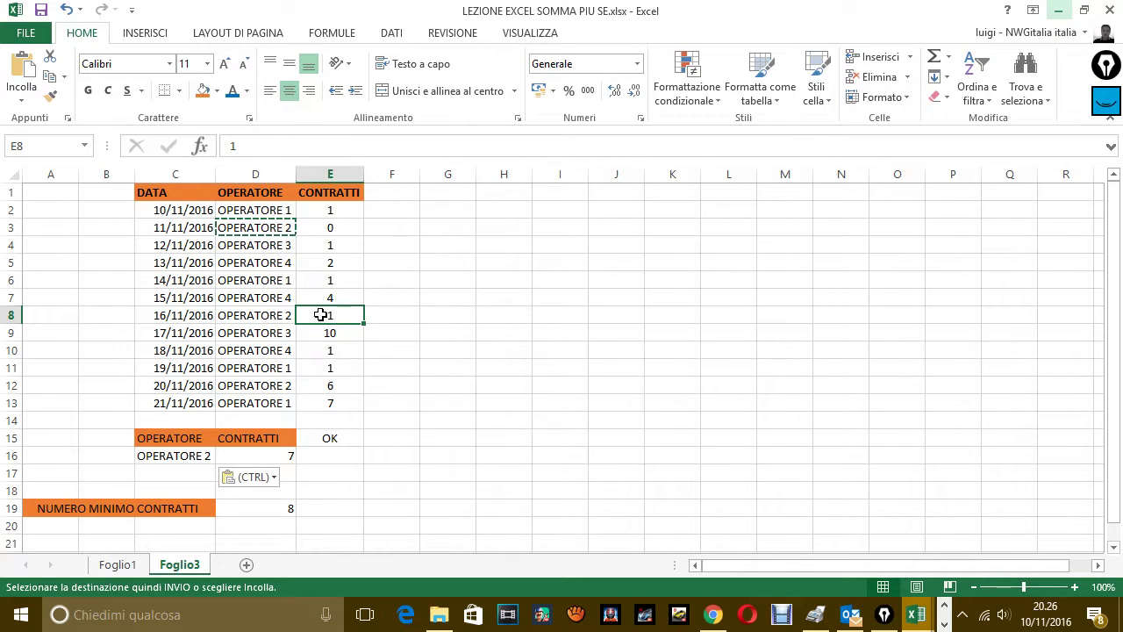
{"action": "type", "text": "0"}
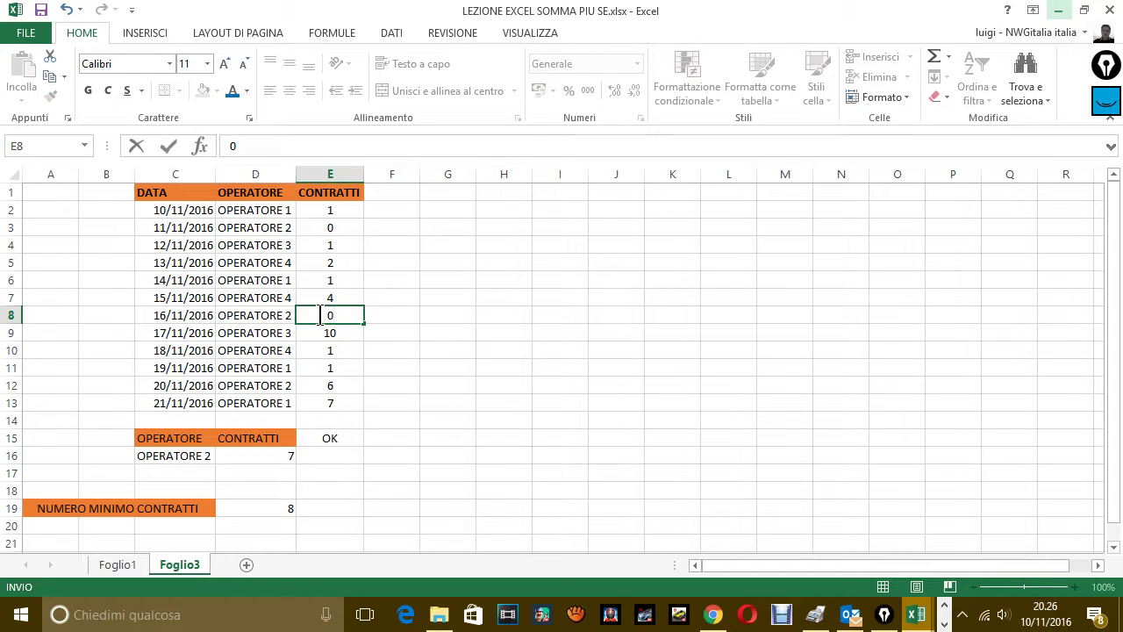
{"action": "left_click", "coordinate": [332, 439]}
{"action": "type", "text": "=SE(C16>=D19;\"OK\";\"NO\")"}
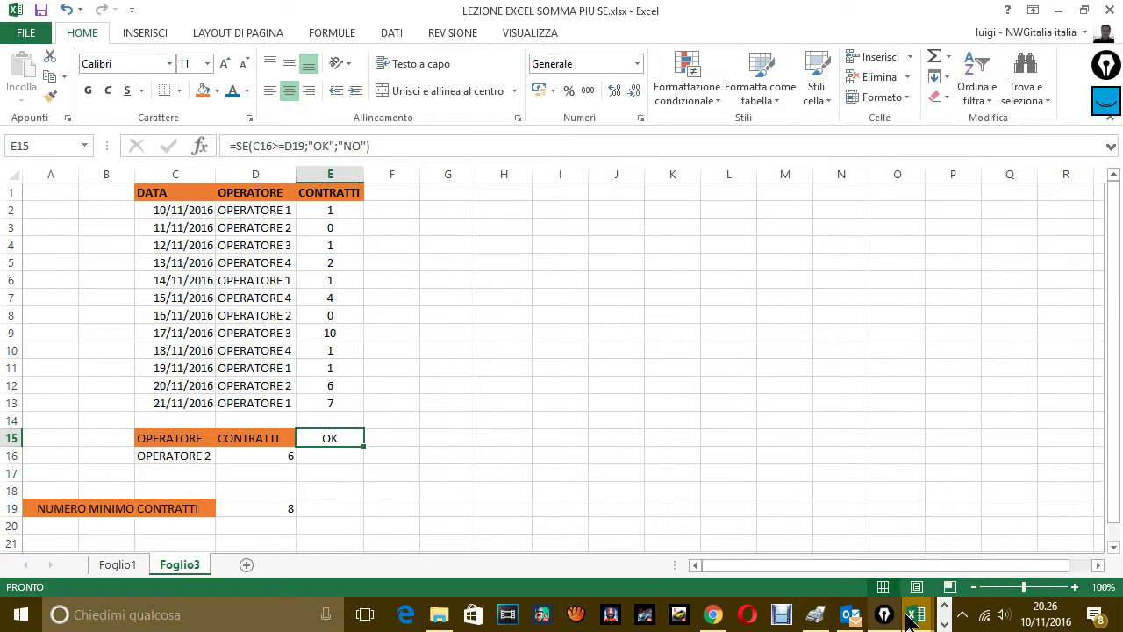
{"action": "left_click", "coordinate": [944, 623]}
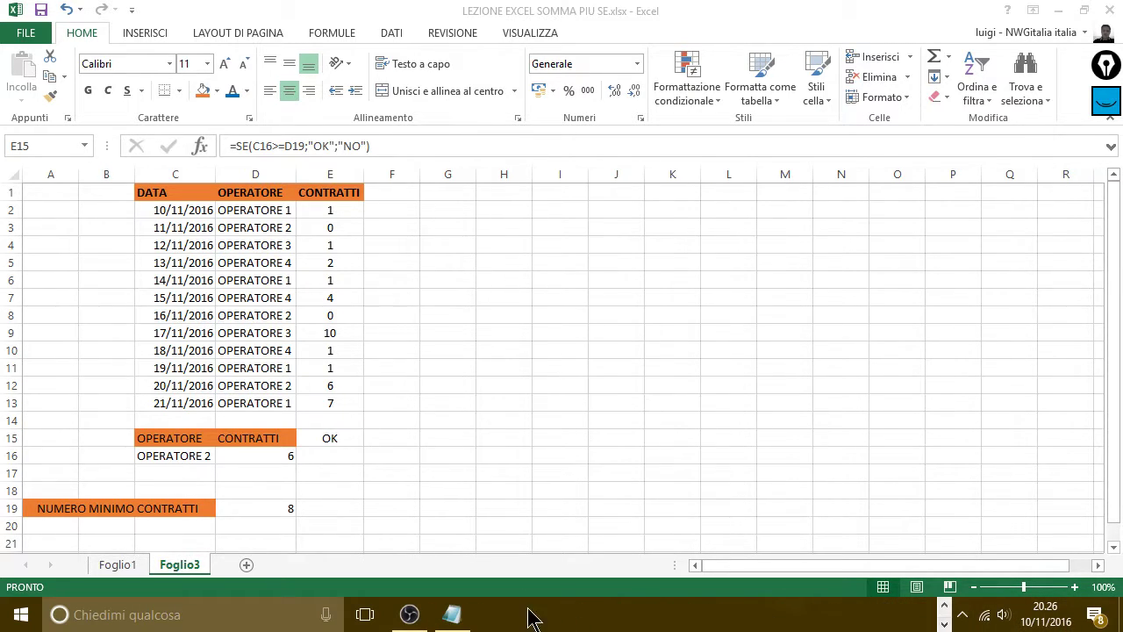
Add note lines 'PARDON, QUALCOSA NON FUNZIONA NELLA FORMULA.' and 'UN ATTIMO DI PAZIENZA.'.
{"action": "left_click", "coordinate": [471, 617]}
{"action": "key", "text": "Return"}
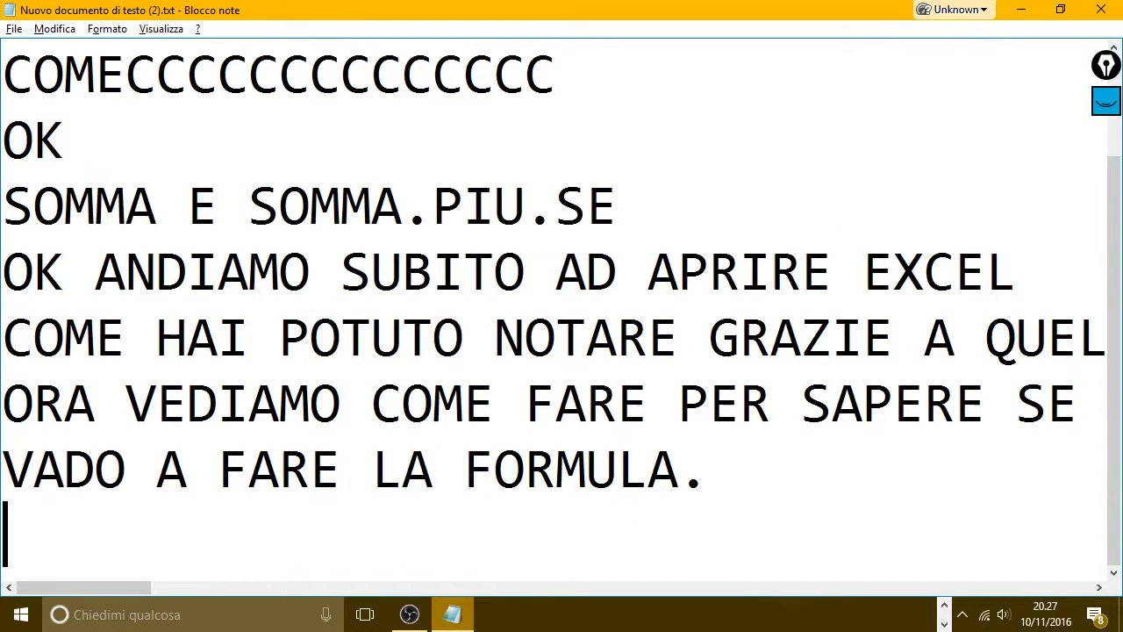
{"action": "type", "text": "PARDON,"}
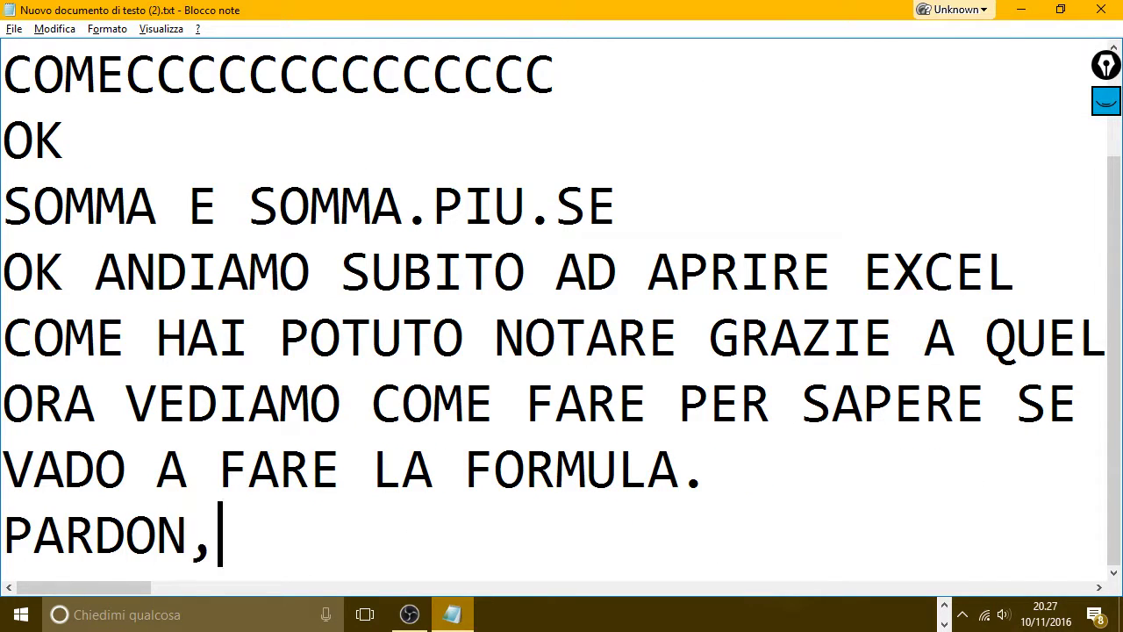
{"action": "type", "text": " QUALCOSA NON FU"}
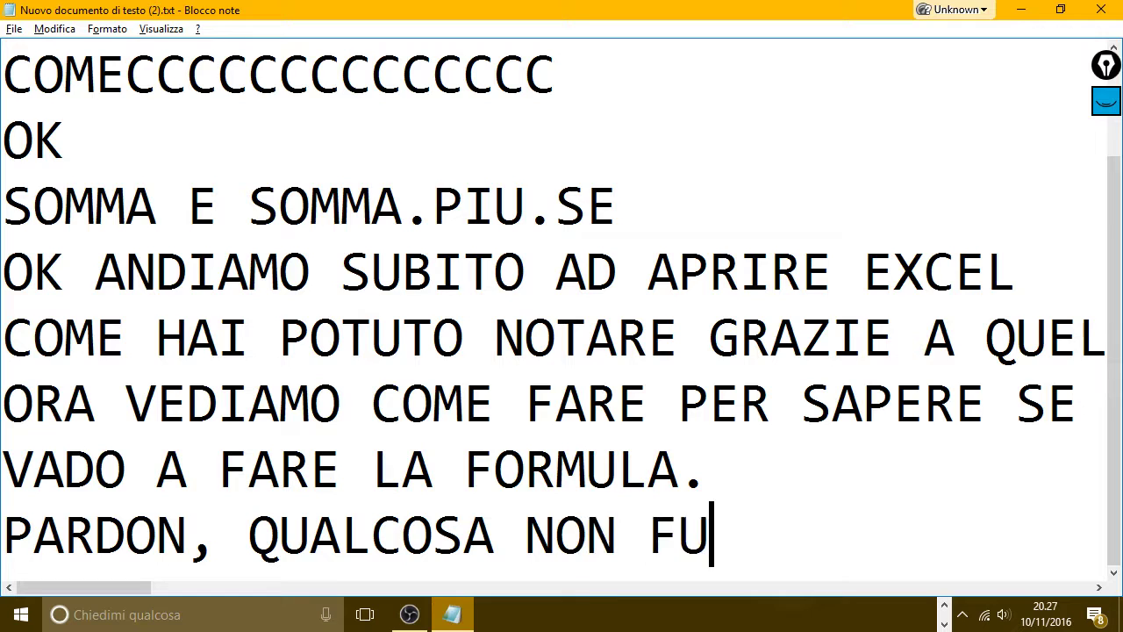
{"action": "type", "text": "NZIONA NELLA FORM"}
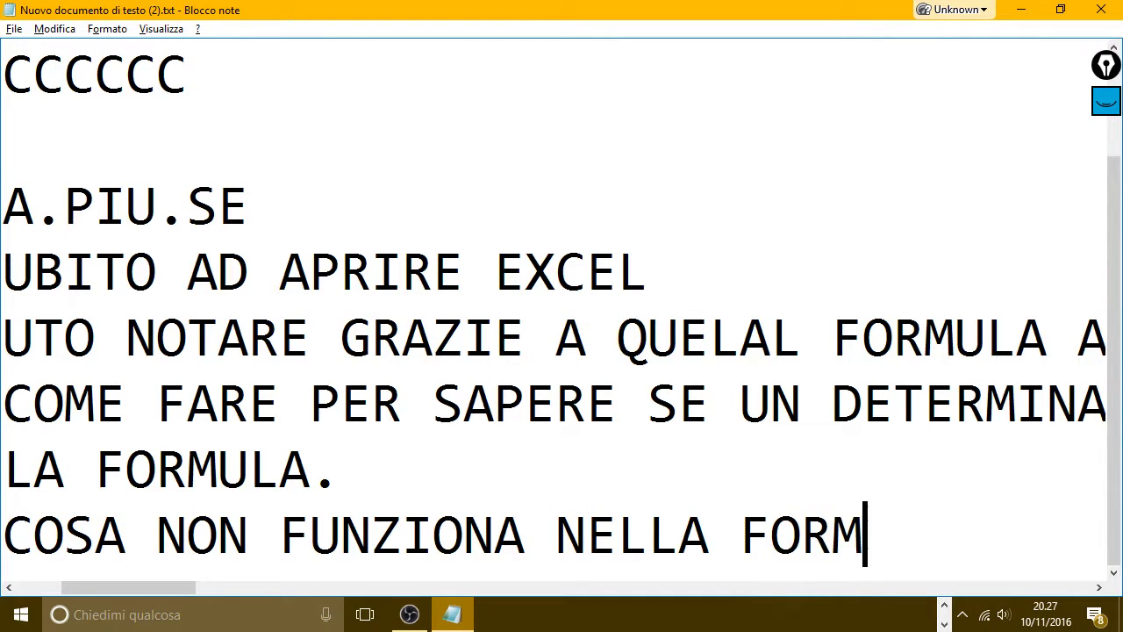
{"action": "type", "text": "ULA. O"}
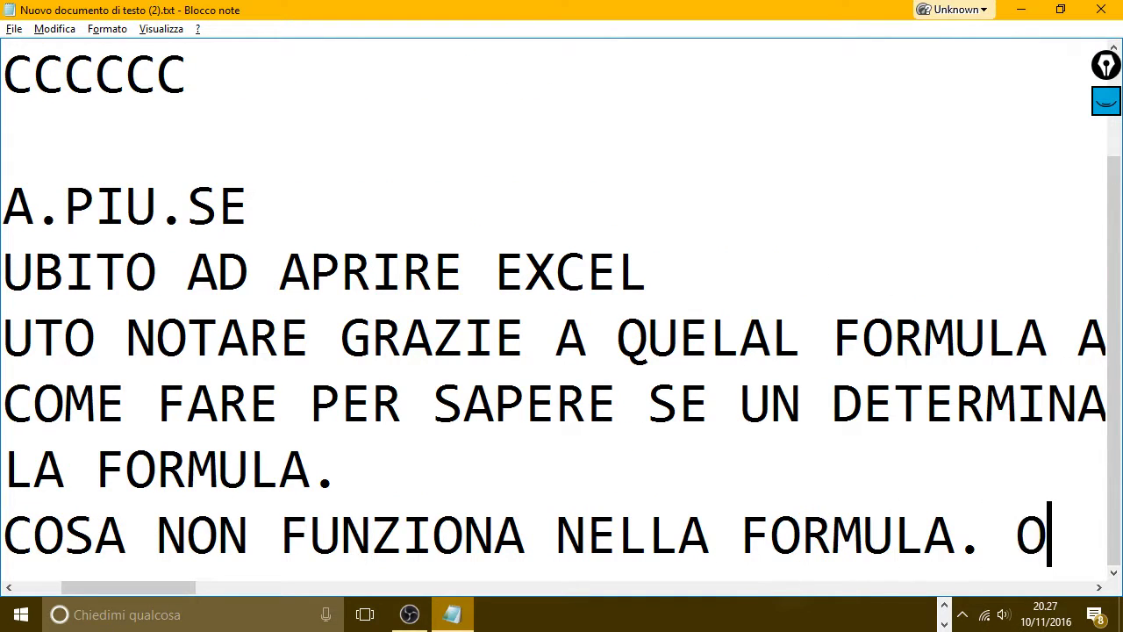
{"action": "type", "text": "R"}
{"action": "key", "text": "BackSpace"}
{"action": "key", "text": "BackSpace"}
{"action": "key", "text": "Return"}
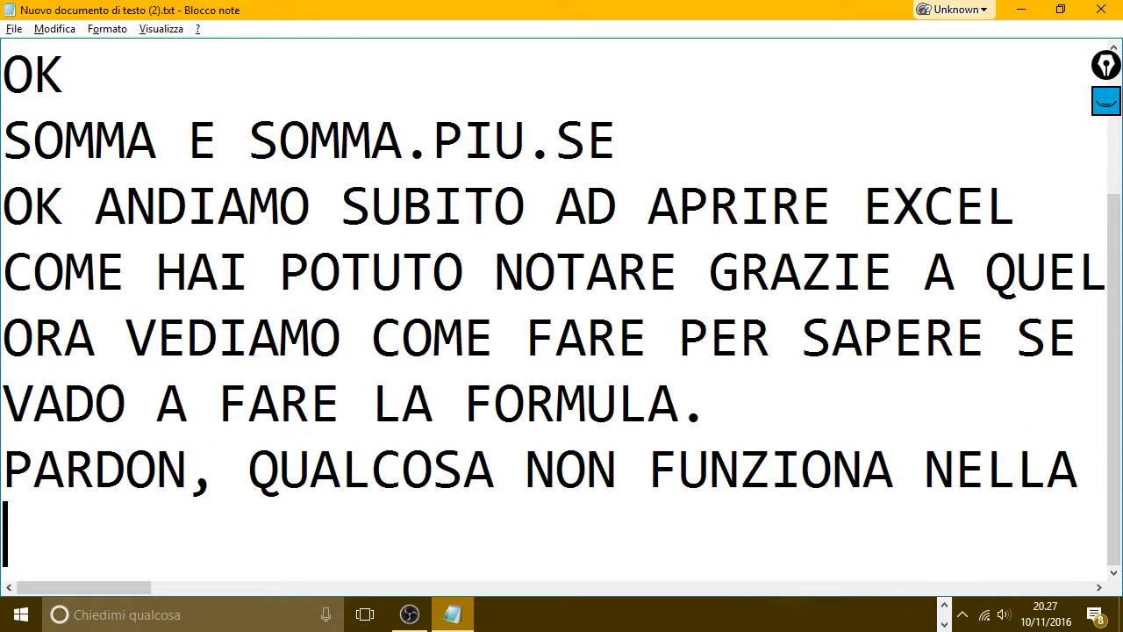
{"action": "type", "text": "UN ATTIMO DI"}
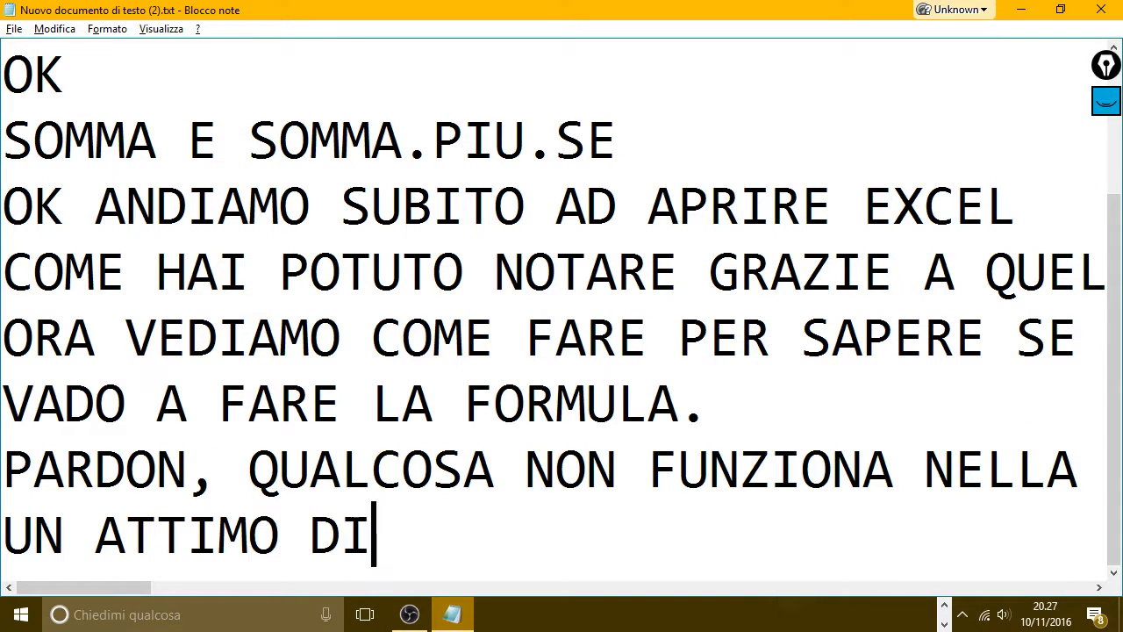
{"action": "type", "text": " PAZIENZ"}
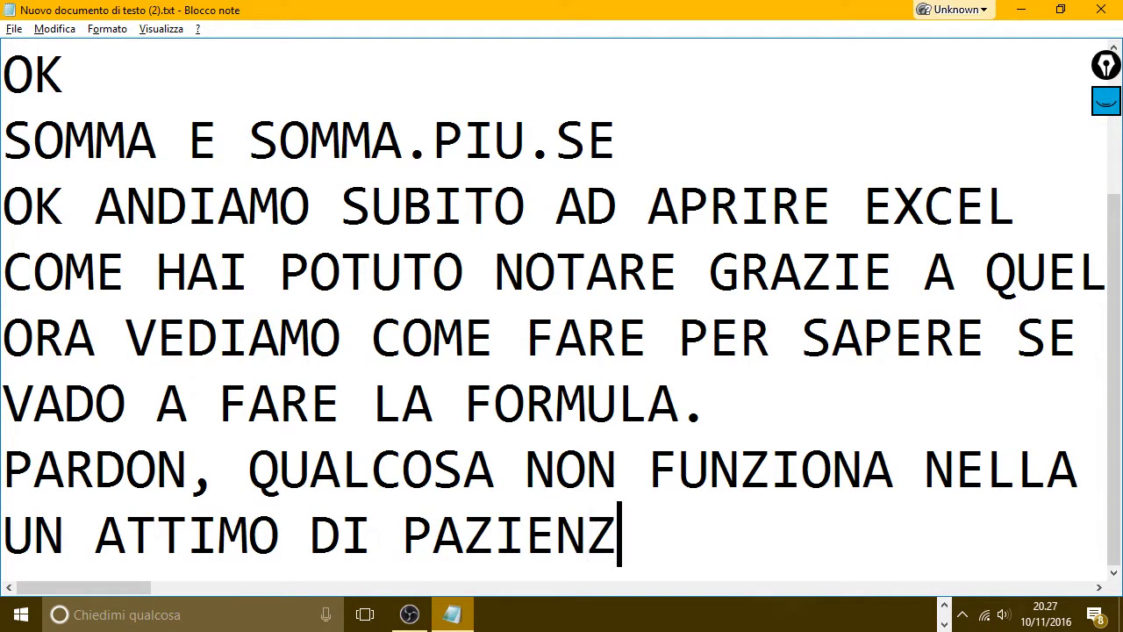
{"action": "type", "text": "A."}
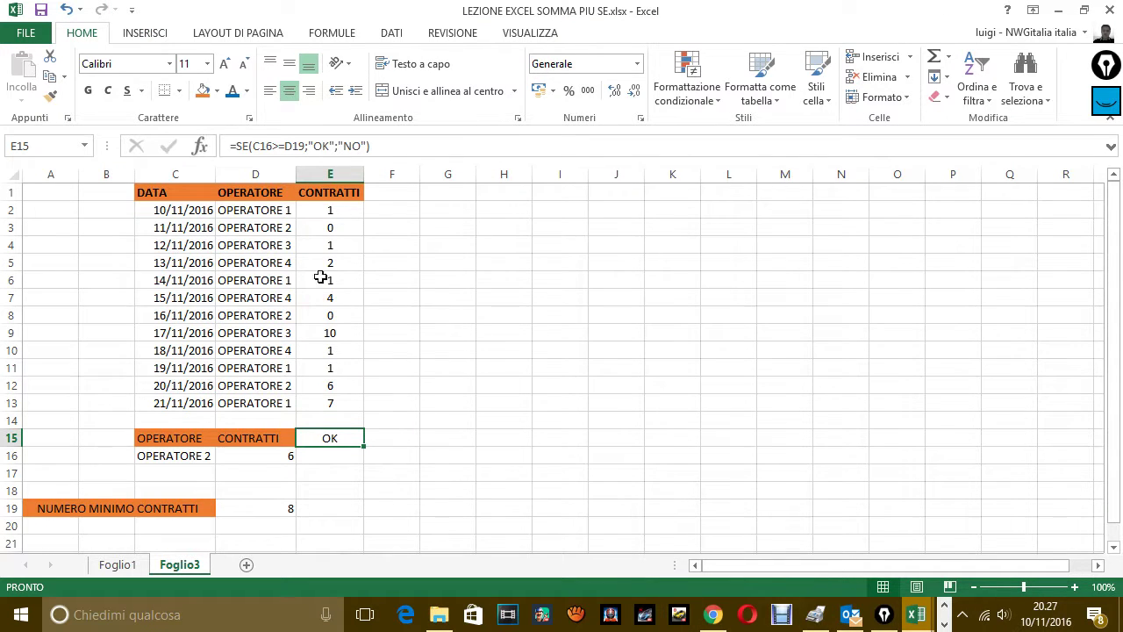
{"action": "left_click", "coordinate": [265, 148]}
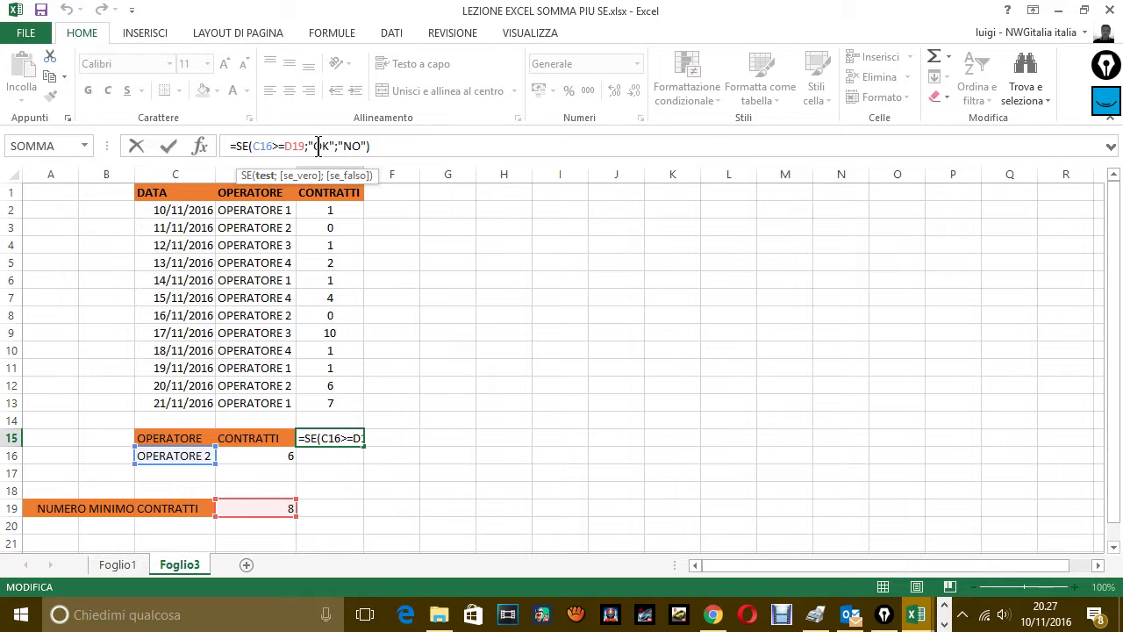
{"action": "left_click", "coordinate": [413, 440]}
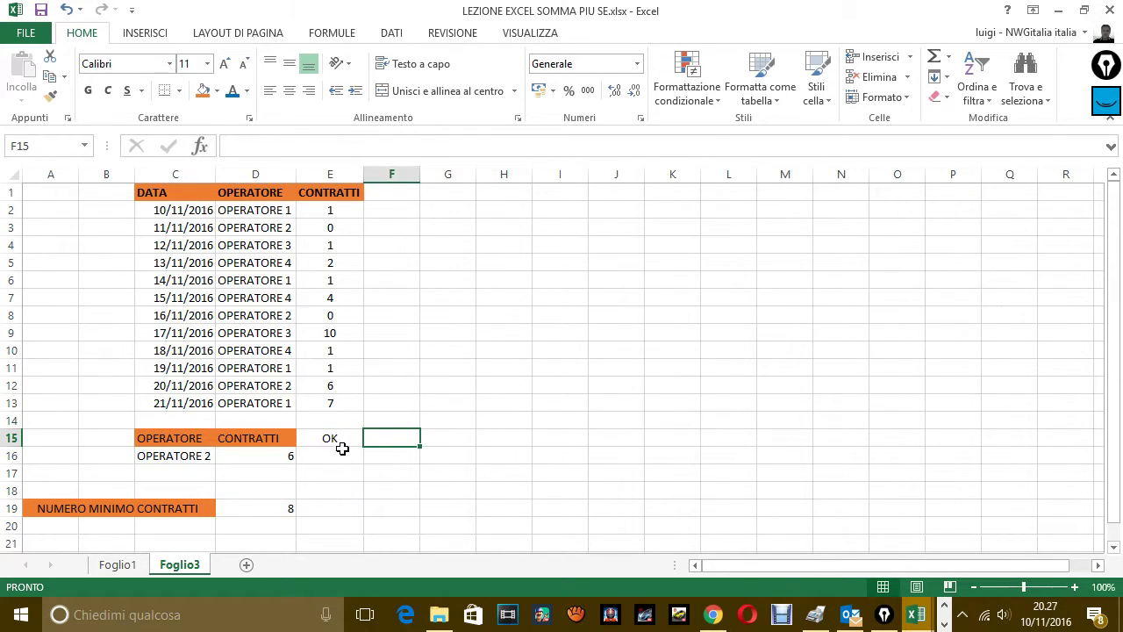
{"action": "left_click", "coordinate": [332, 440]}
{"action": "left_click", "coordinate": [189, 457]}
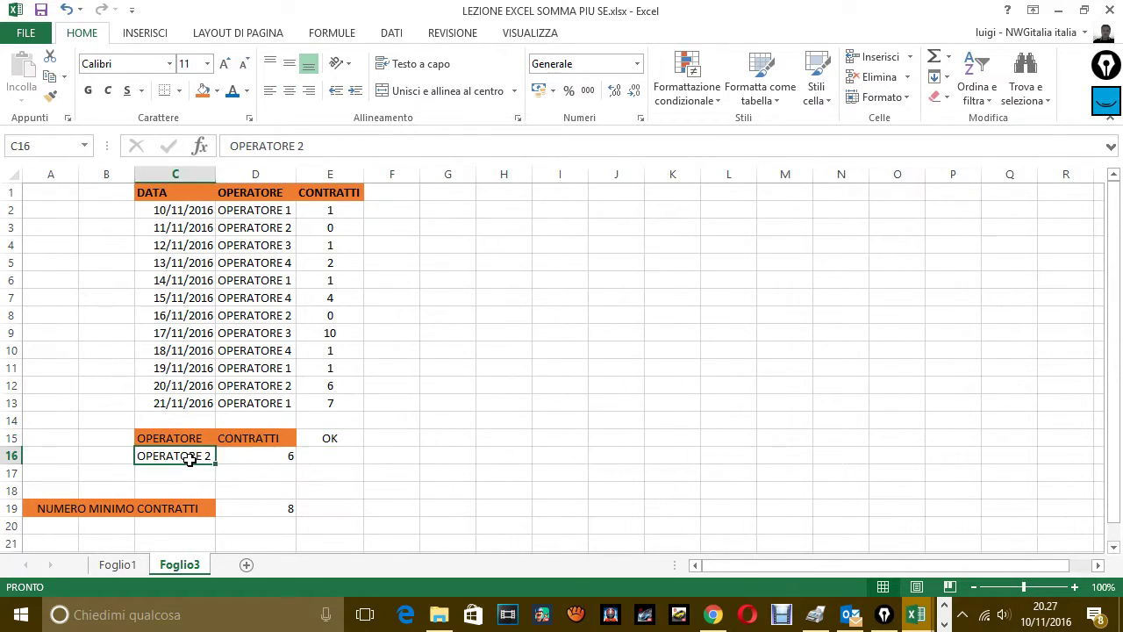
{"action": "left_click", "coordinate": [263, 471]}
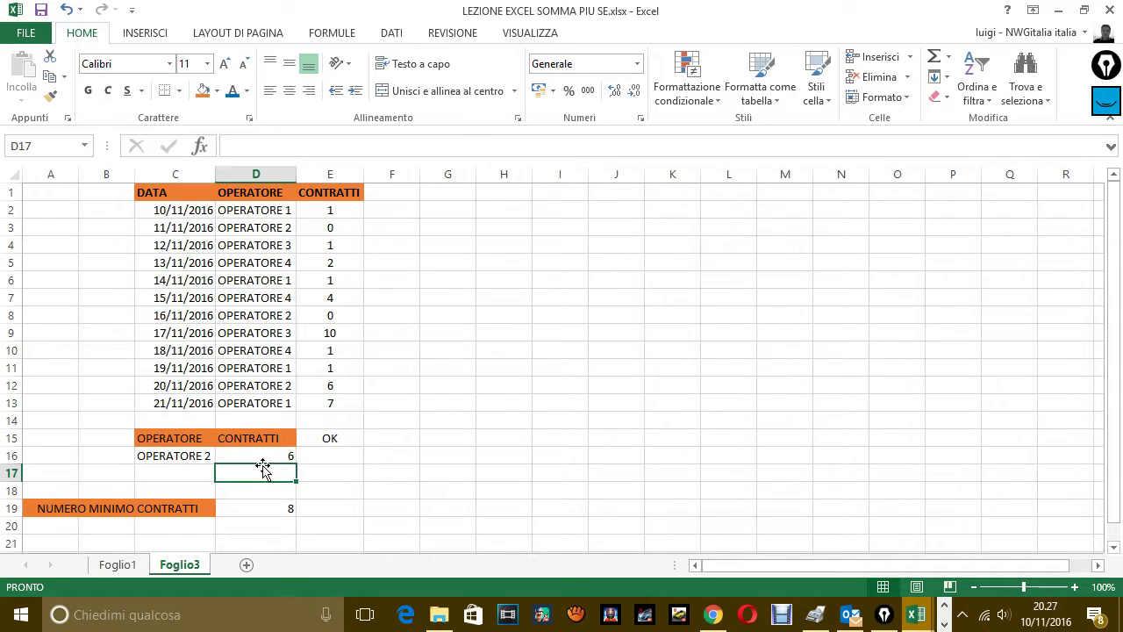
{"action": "left_click", "coordinate": [275, 455]}
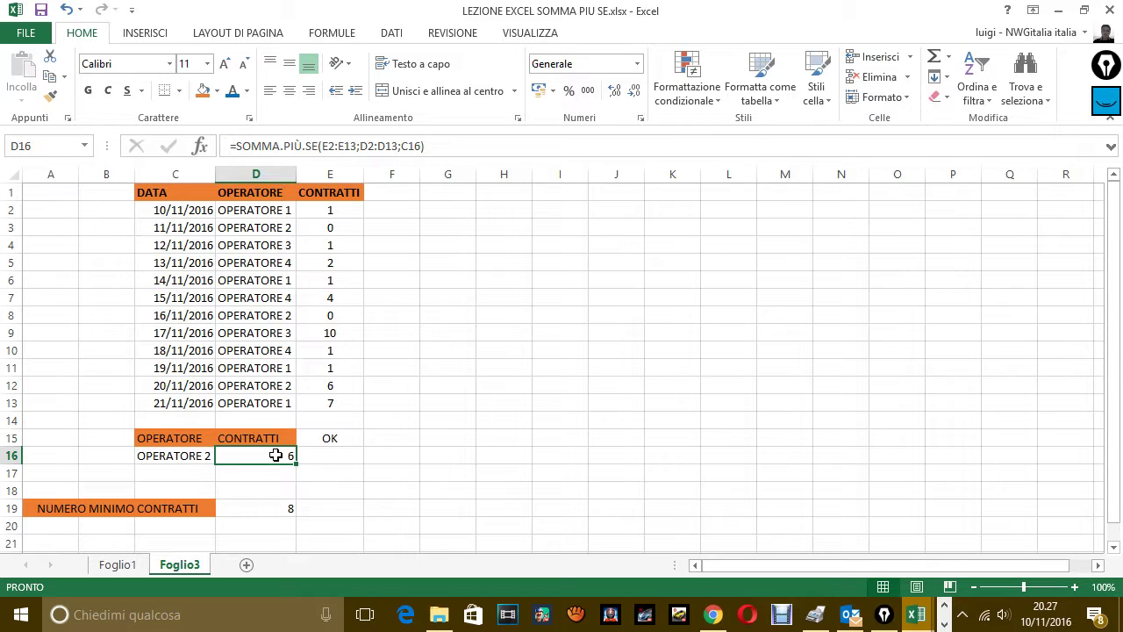
{"action": "left_click", "coordinate": [331, 439]}
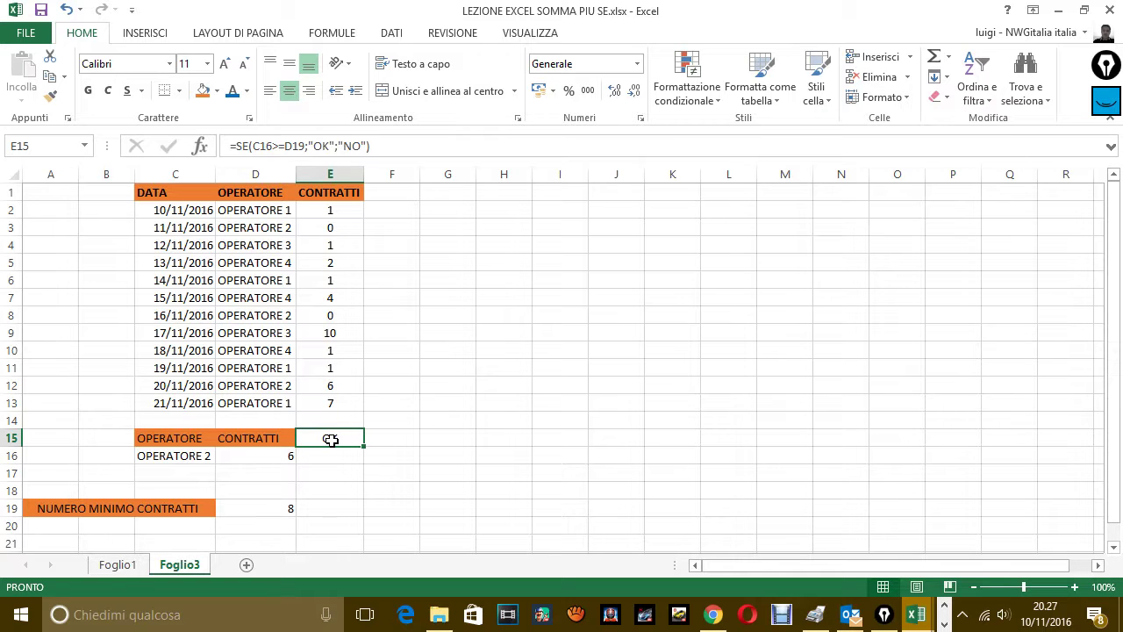
{"action": "left_click", "coordinate": [282, 336]}
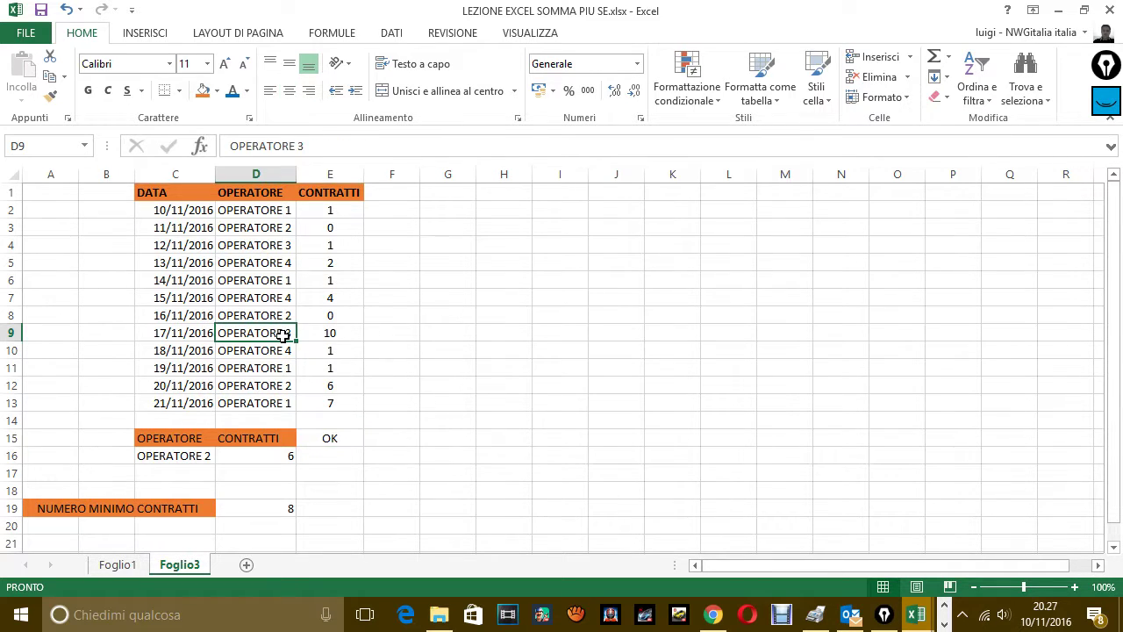
{"action": "left_click", "coordinate": [201, 463]}
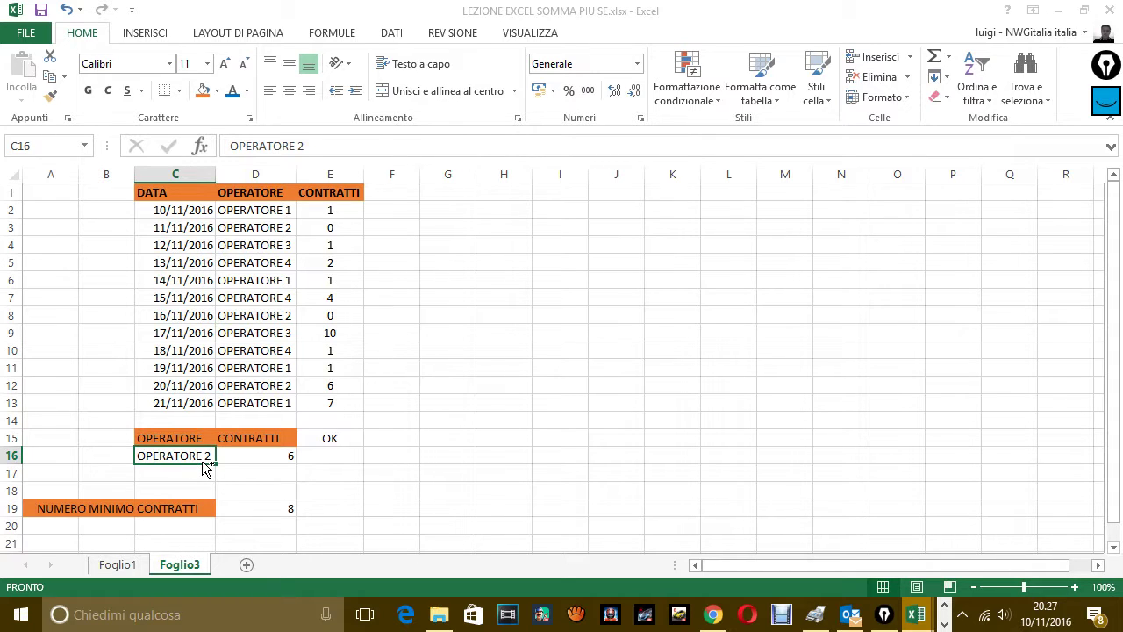
{"action": "key", "text": "Return"}
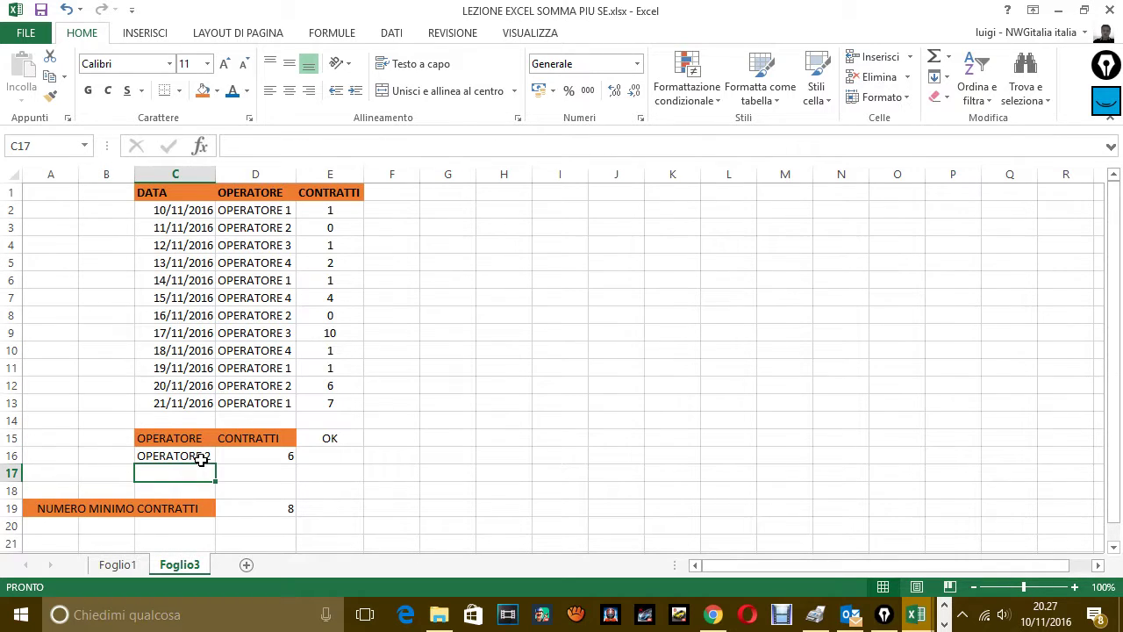
{"action": "left_click", "coordinate": [274, 334]}
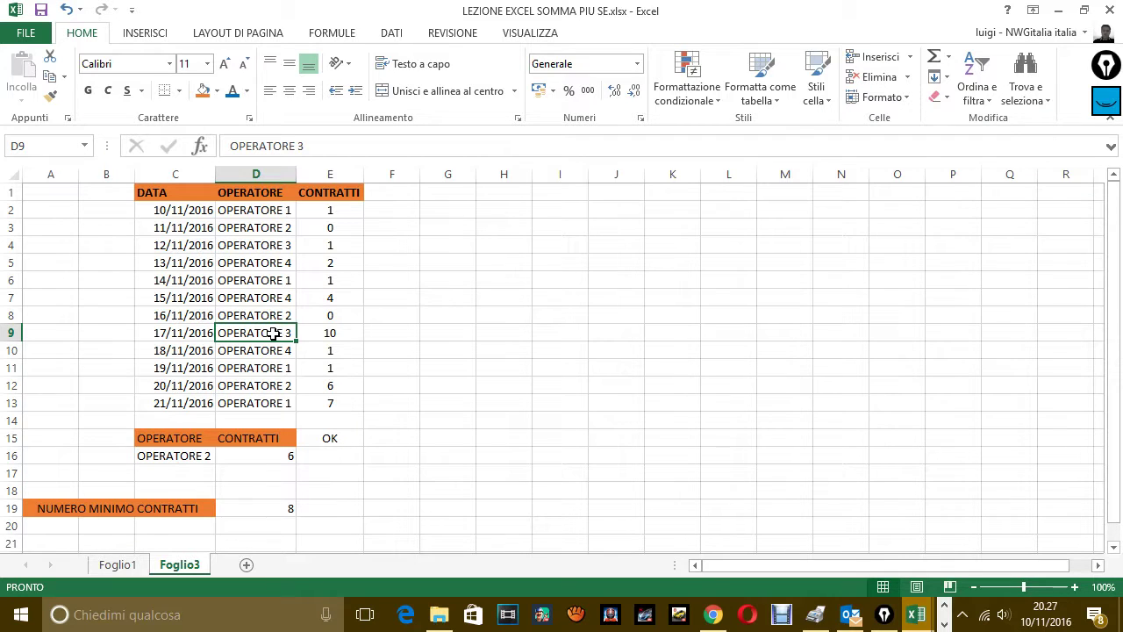
{"action": "key", "text": "ctrl+c"}
{"action": "left_click", "coordinate": [202, 454]}
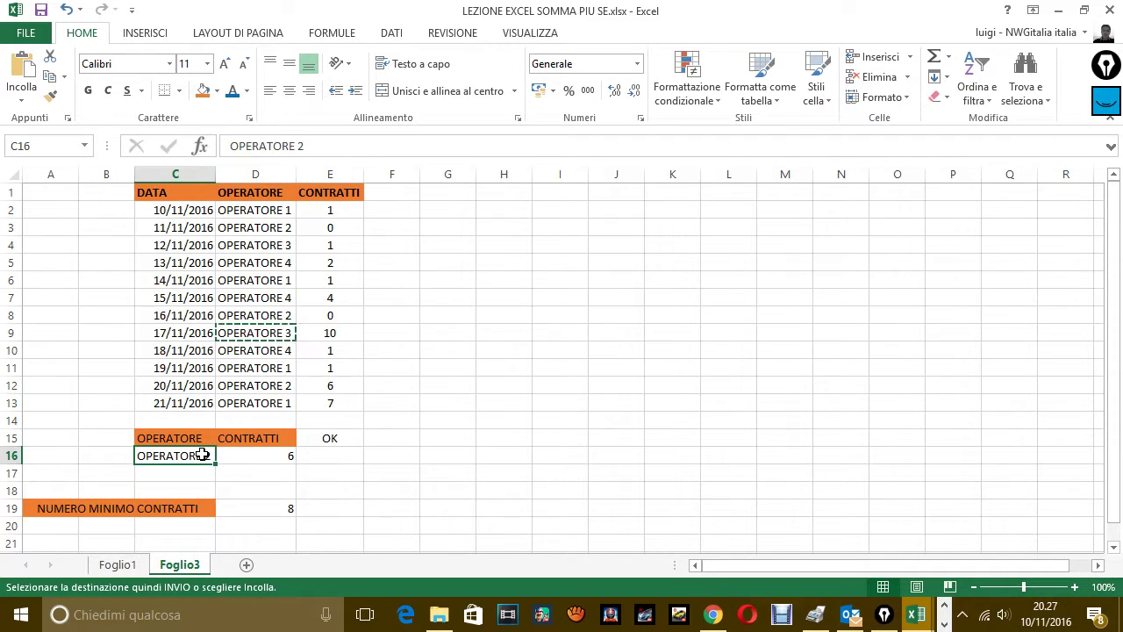
{"action": "key", "text": "ctrl+v"}
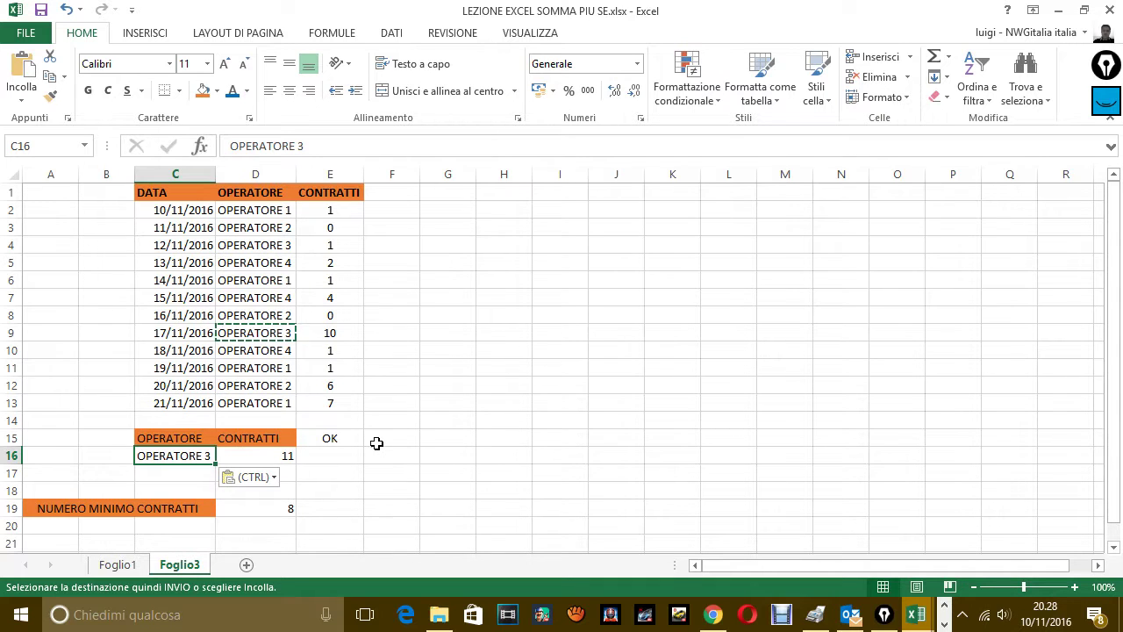
{"action": "key", "text": "Escape"}
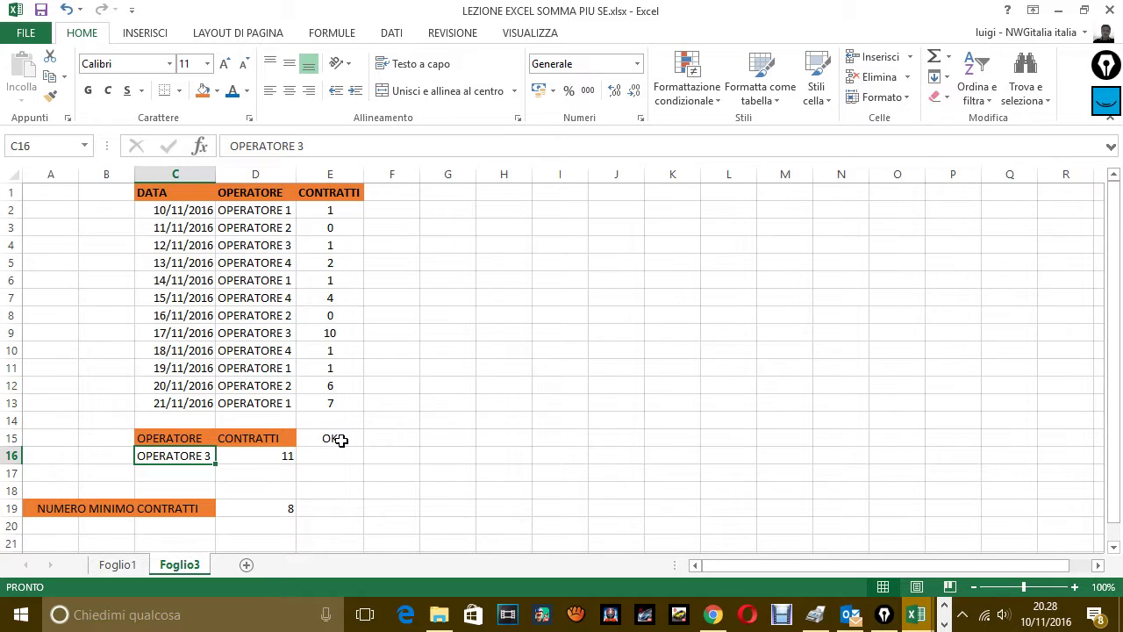
{"action": "left_click", "coordinate": [264, 231]}
{"action": "key", "text": "ctrl+c"}
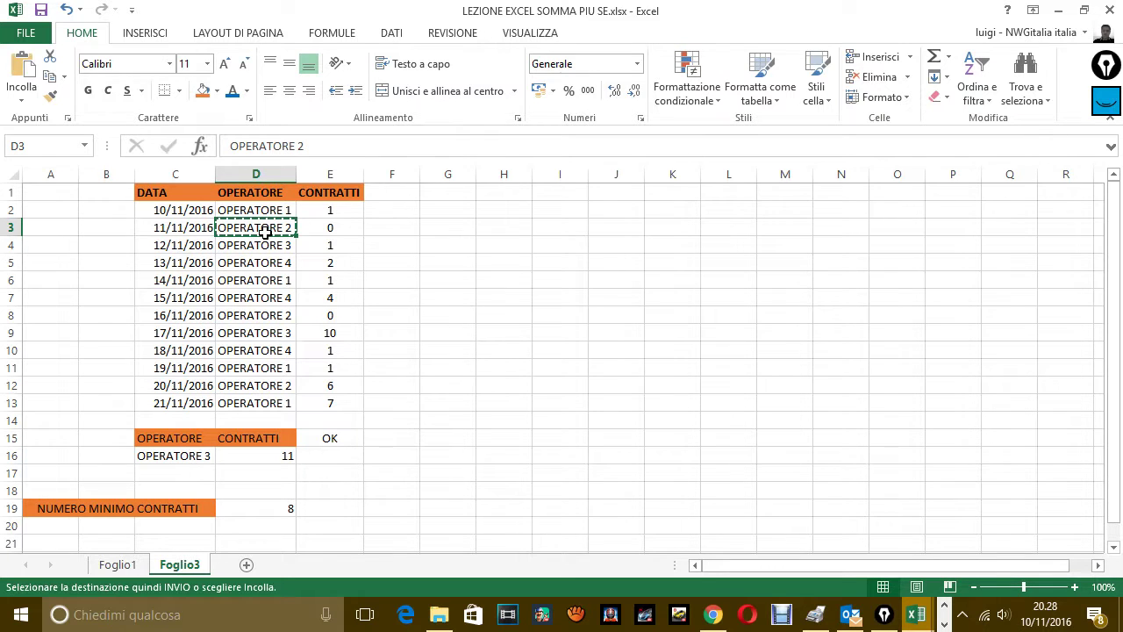
{"action": "left_click", "coordinate": [190, 456]}
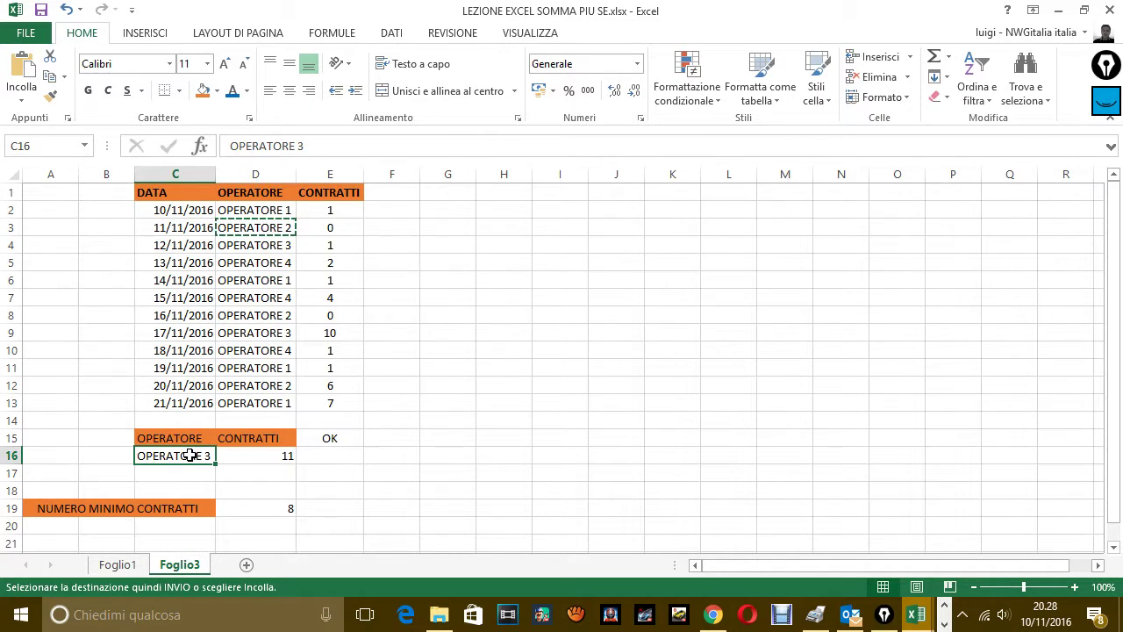
{"action": "key", "text": "ctrl+v"}
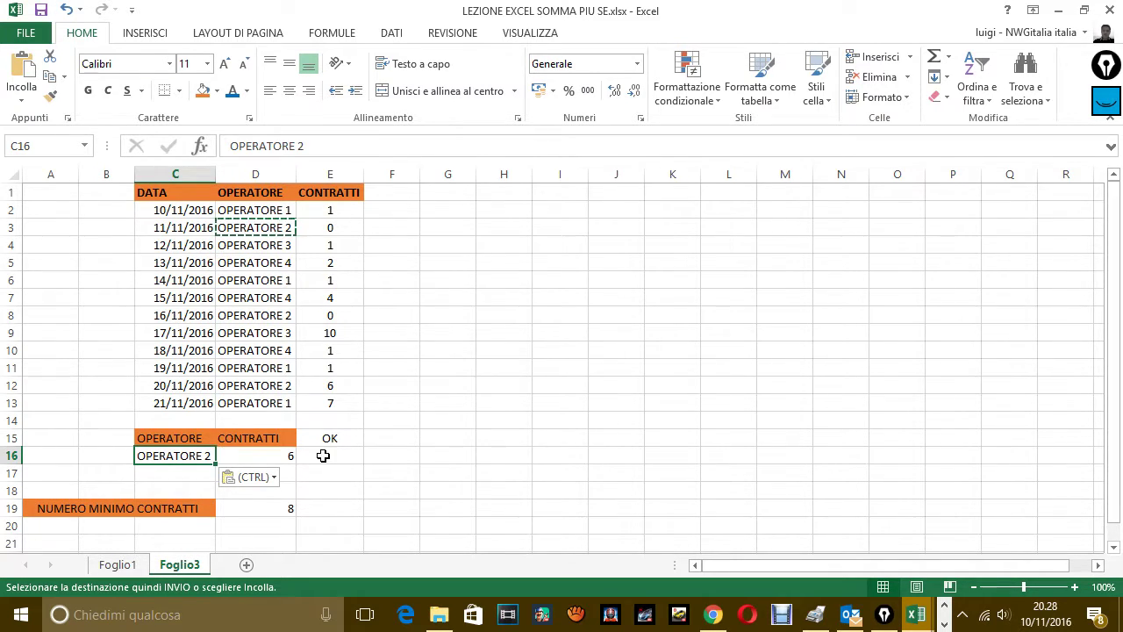
{"action": "left_click", "coordinate": [273, 265]}
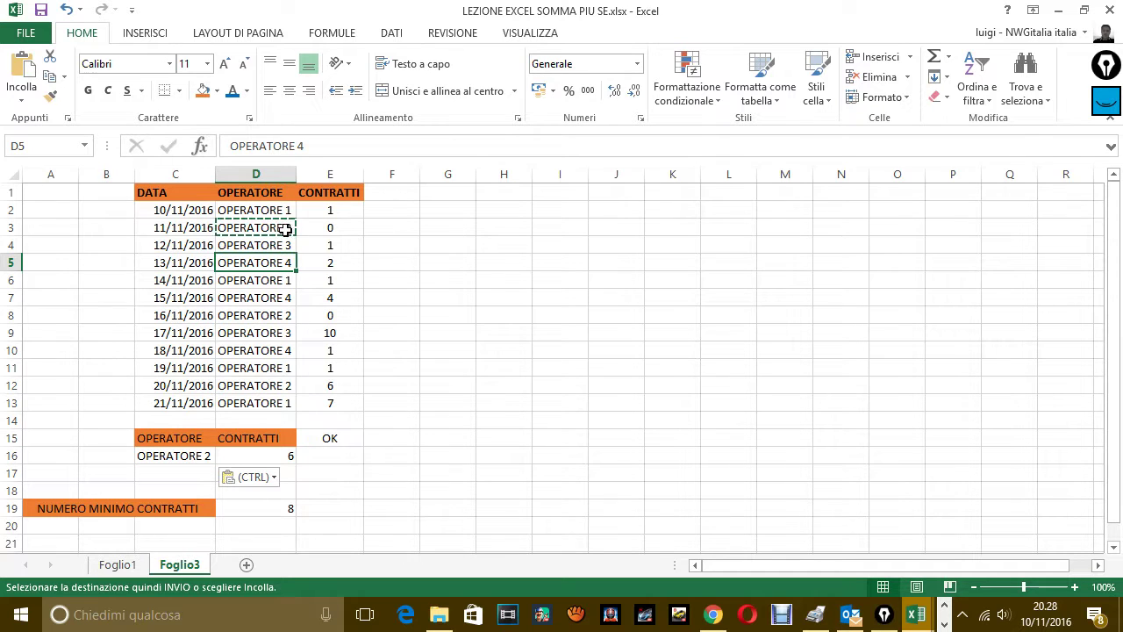
Set E12 to 0 so D16 totals 0, then reopen E15's SE formula for editing.
{"action": "left_click", "coordinate": [345, 229]}
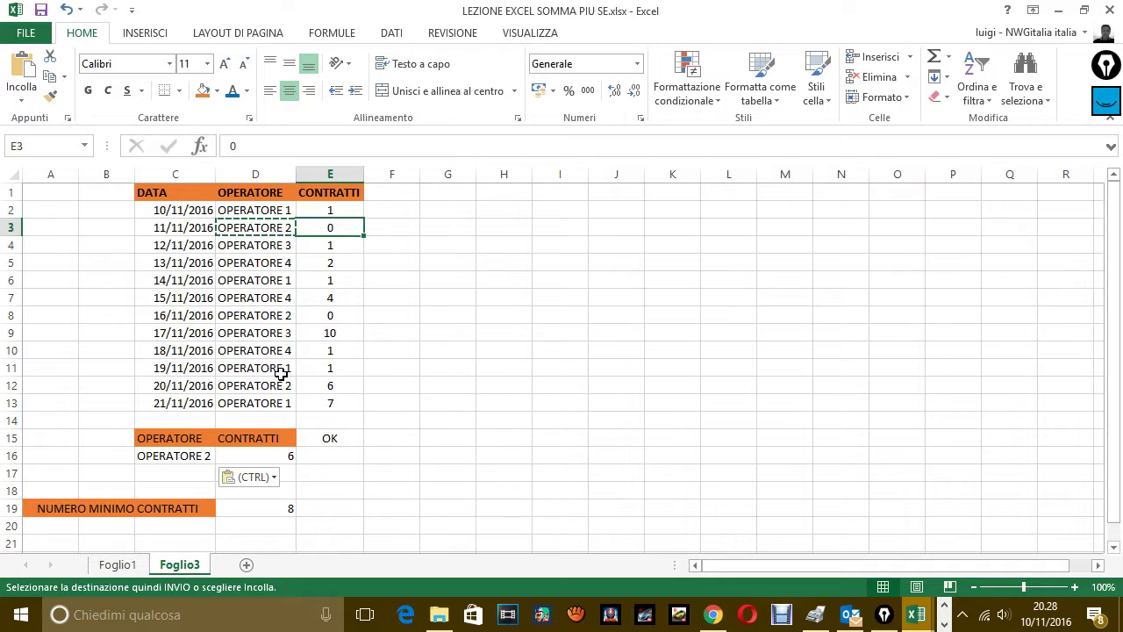
{"action": "left_click", "coordinate": [274, 394]}
{"action": "left_click", "coordinate": [332, 387]}
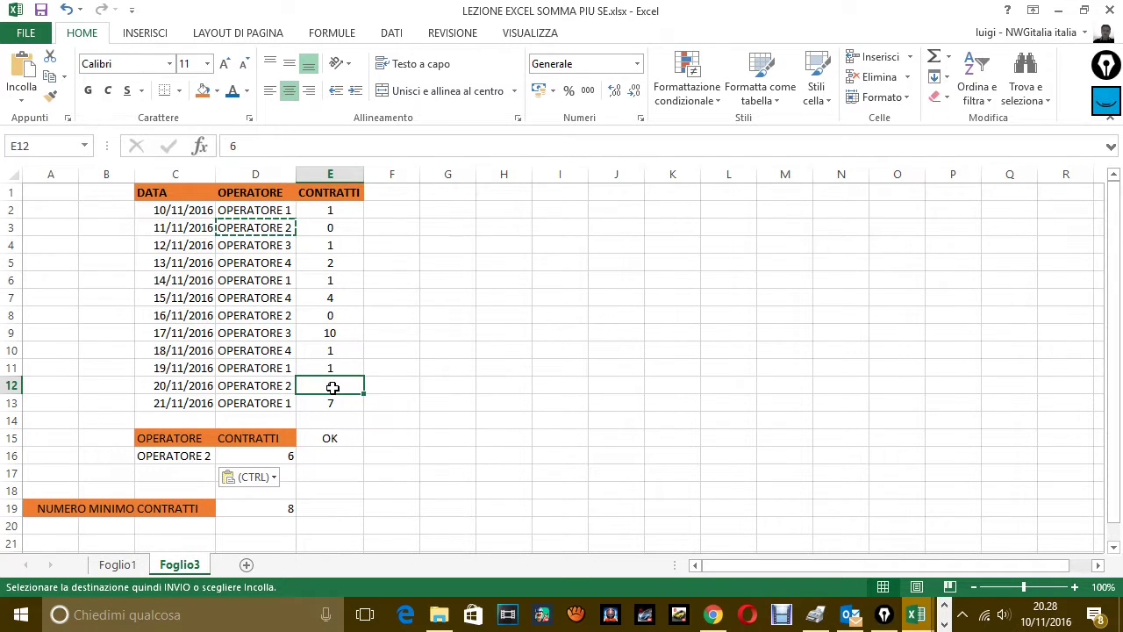
{"action": "type", "text": "0"}
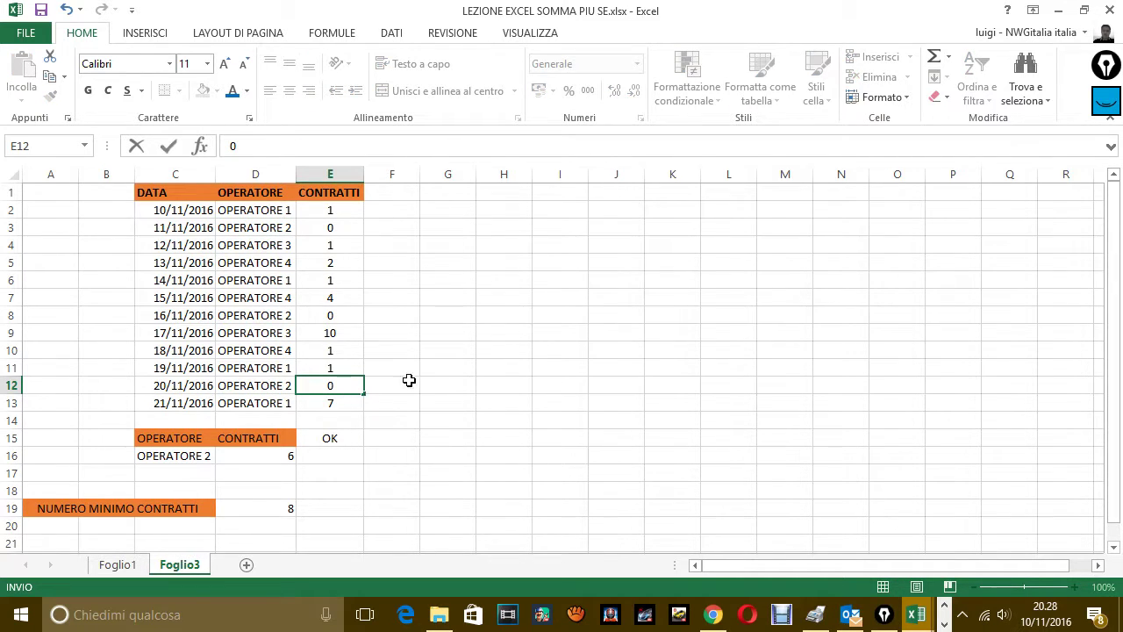
{"action": "left_click", "coordinate": [464, 382]}
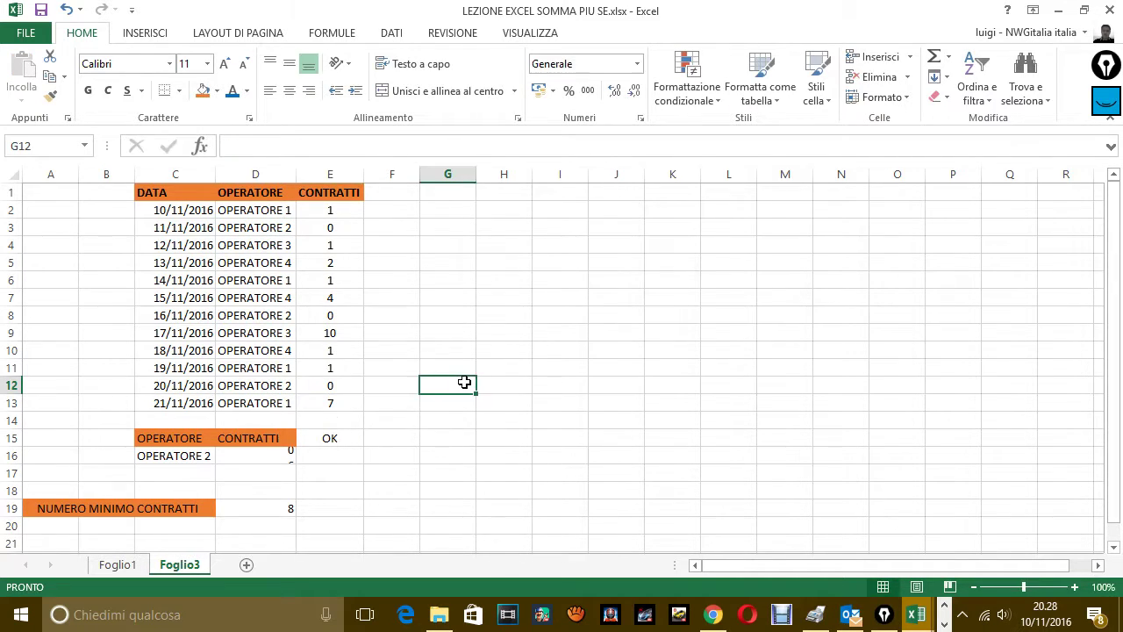
{"action": "left_click", "coordinate": [259, 459]}
{"action": "left_click", "coordinate": [344, 438]}
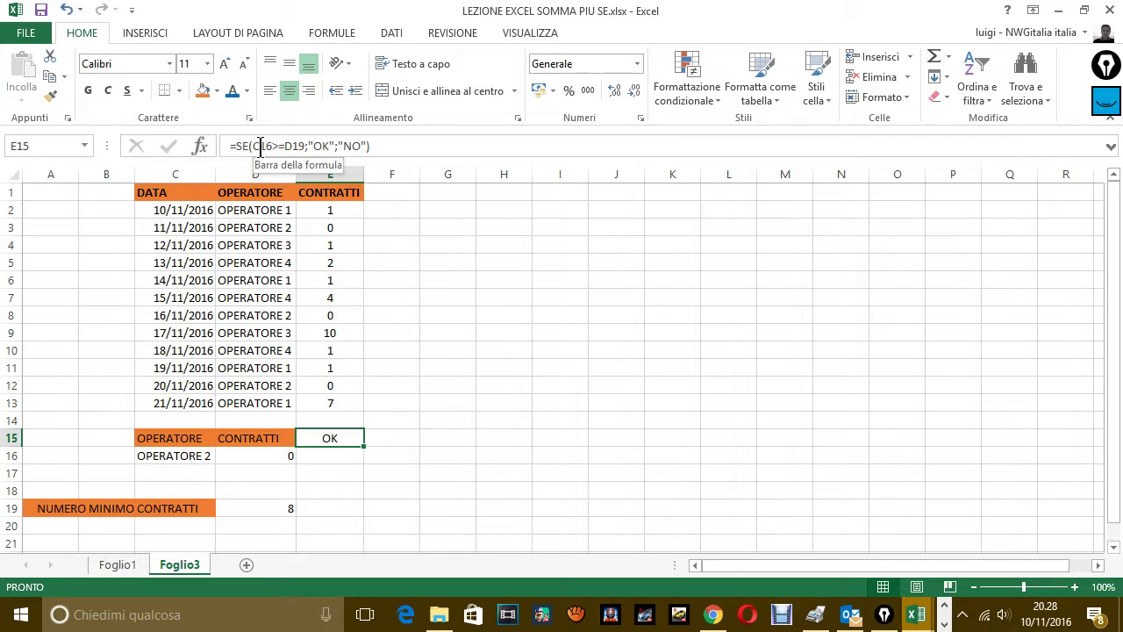
{"action": "left_click", "coordinate": [263, 145]}
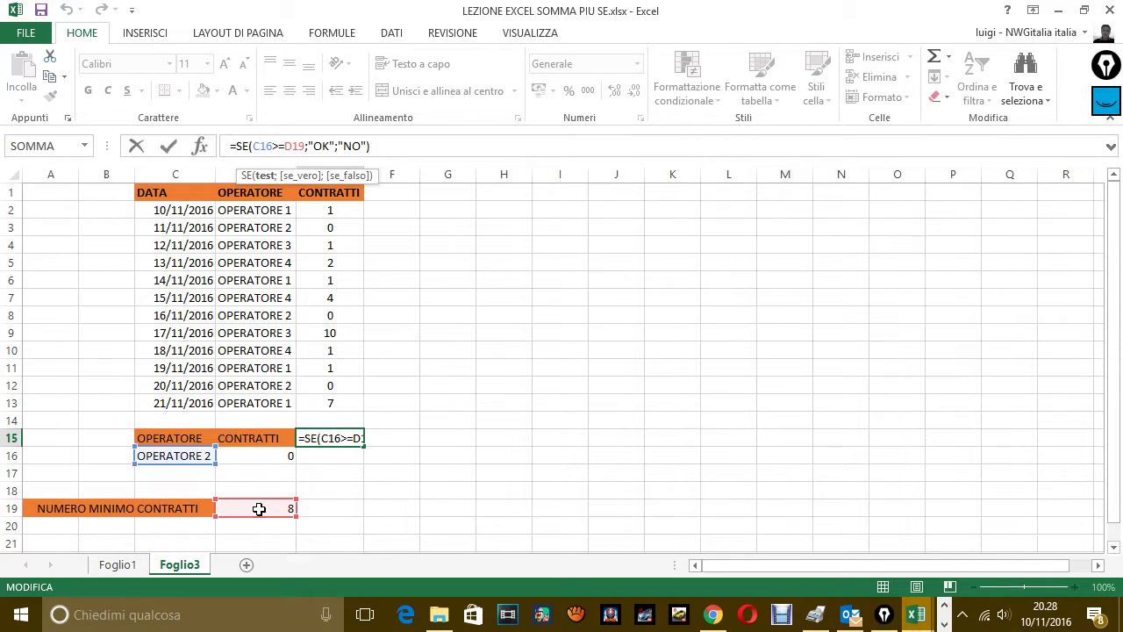
Fix E15's formula to =SE(D16>=D19;"OK";"NO"), which now shows NO.
{"action": "key", "text": "BackSpace"}
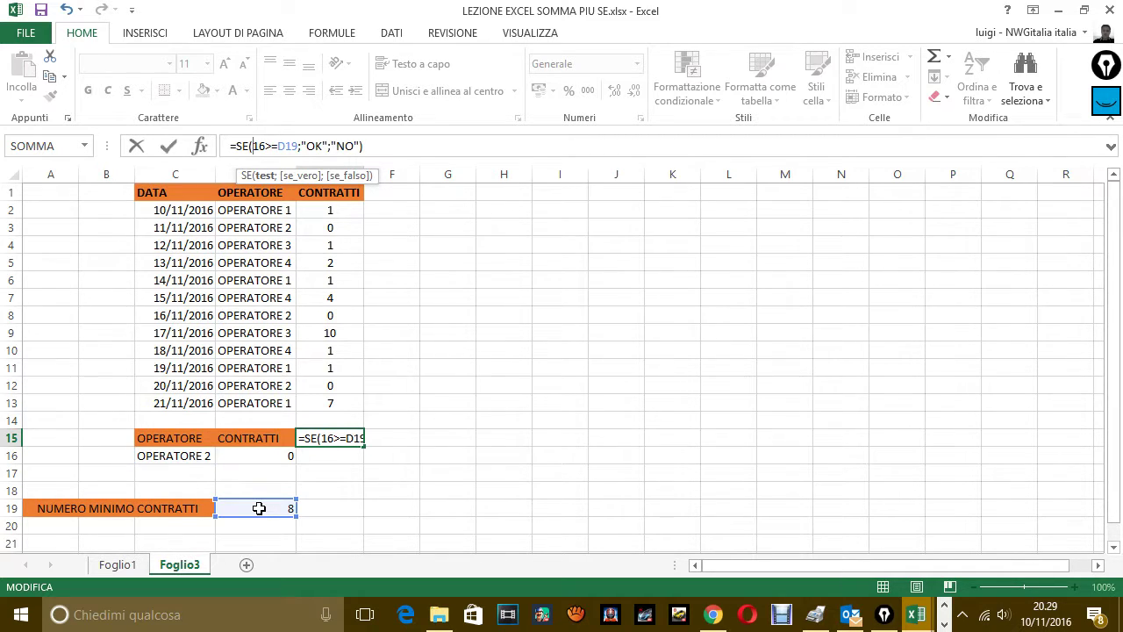
{"action": "type", "text": "D"}
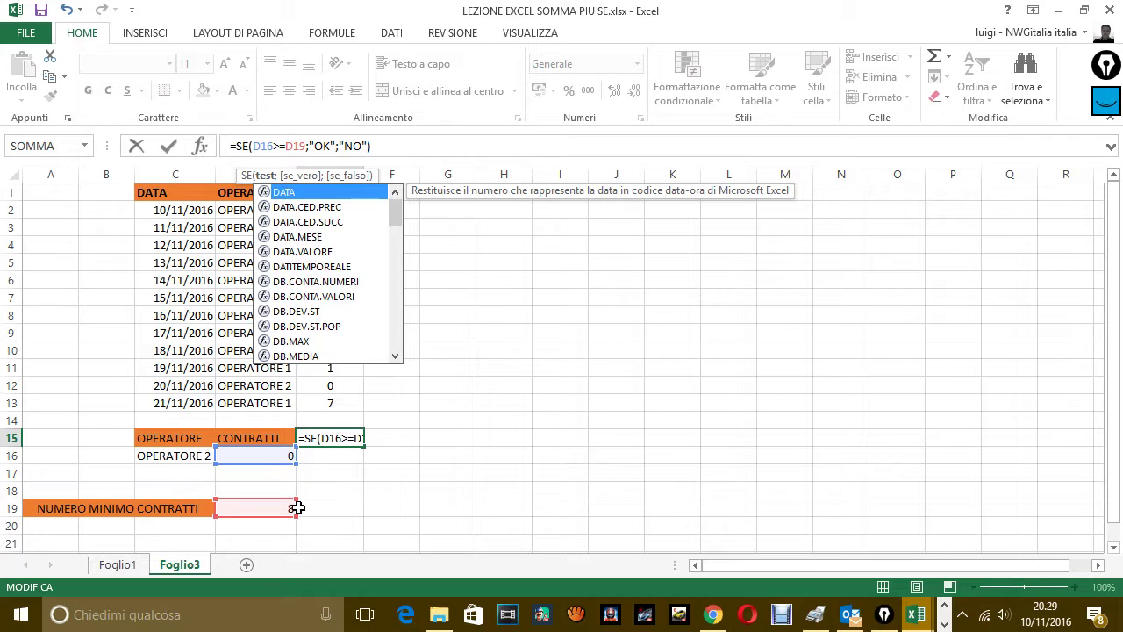
{"action": "key", "text": "Escape"}
{"action": "key", "text": "Return"}
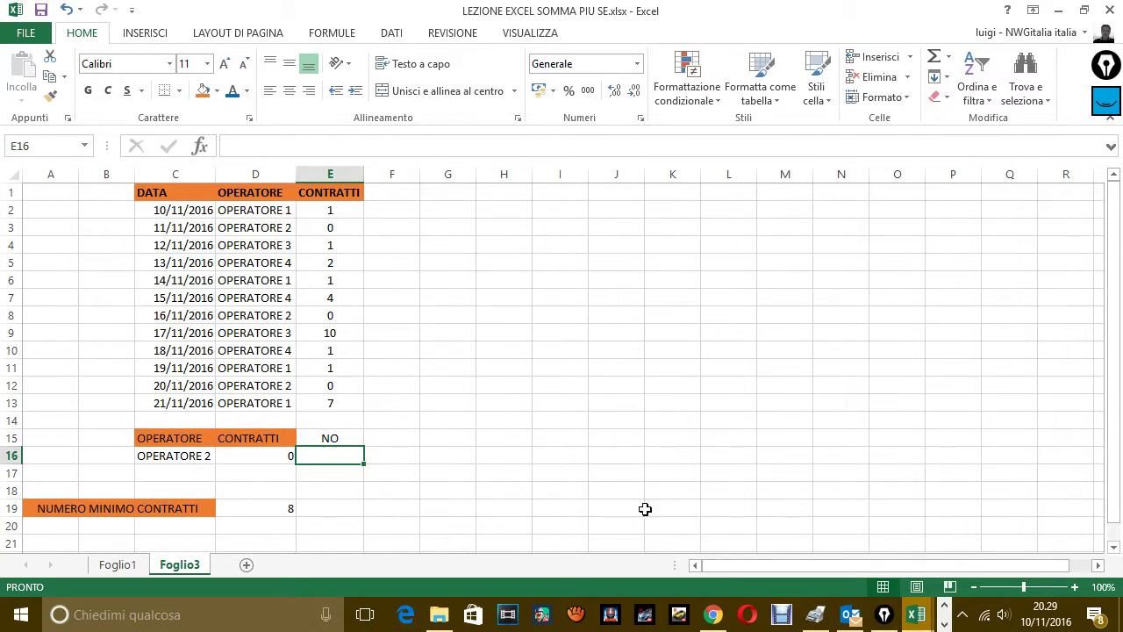
{"action": "left_click", "coordinate": [945, 625]}
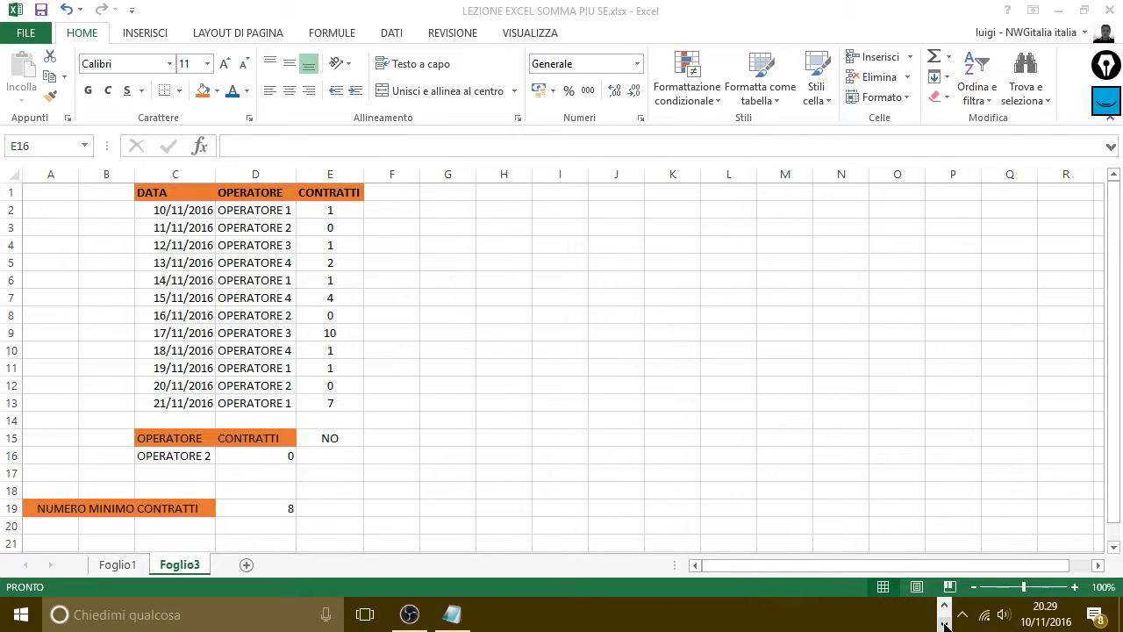
In Notepad, add the line 'TROVATO L'ERRORE, AVEVO MESSO NELLA CELLA SBAGLIATA, ORA TUTTO è OK'.
{"action": "left_click", "coordinate": [452, 614]}
{"action": "key", "text": "Return"}
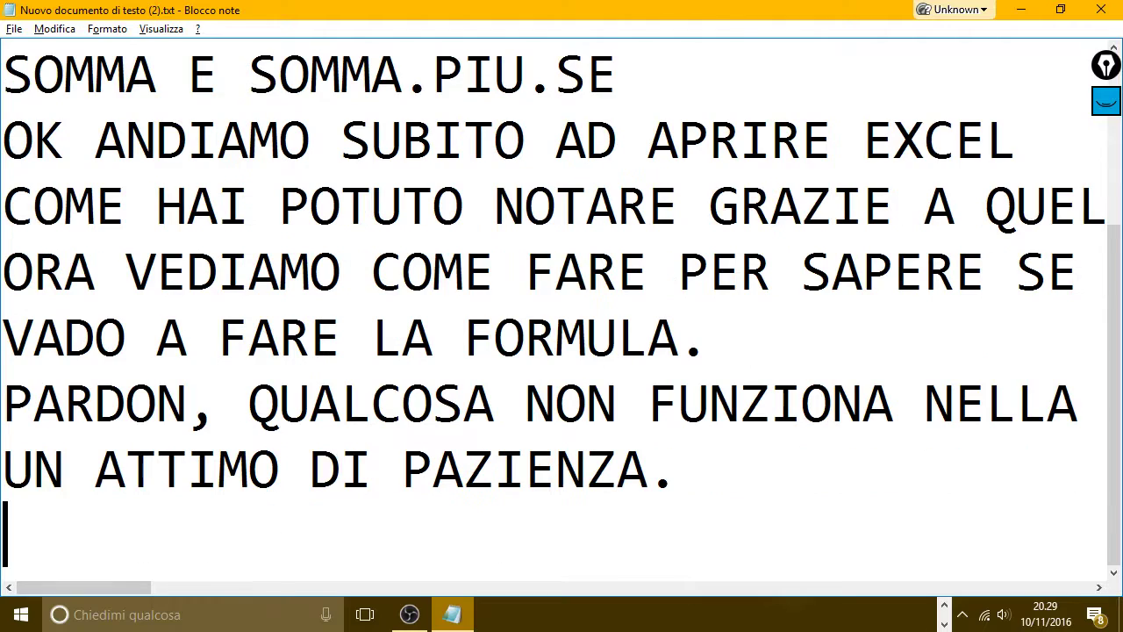
{"action": "type", "text": "TROVATO L"}
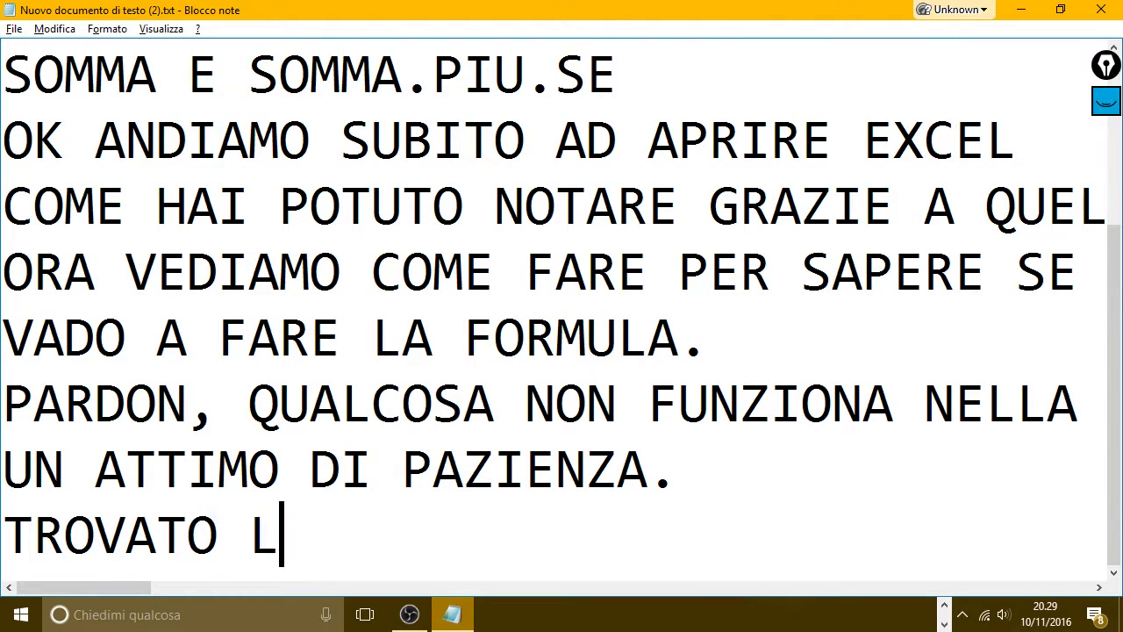
{"action": "type", "text": "'ERRORE, "}
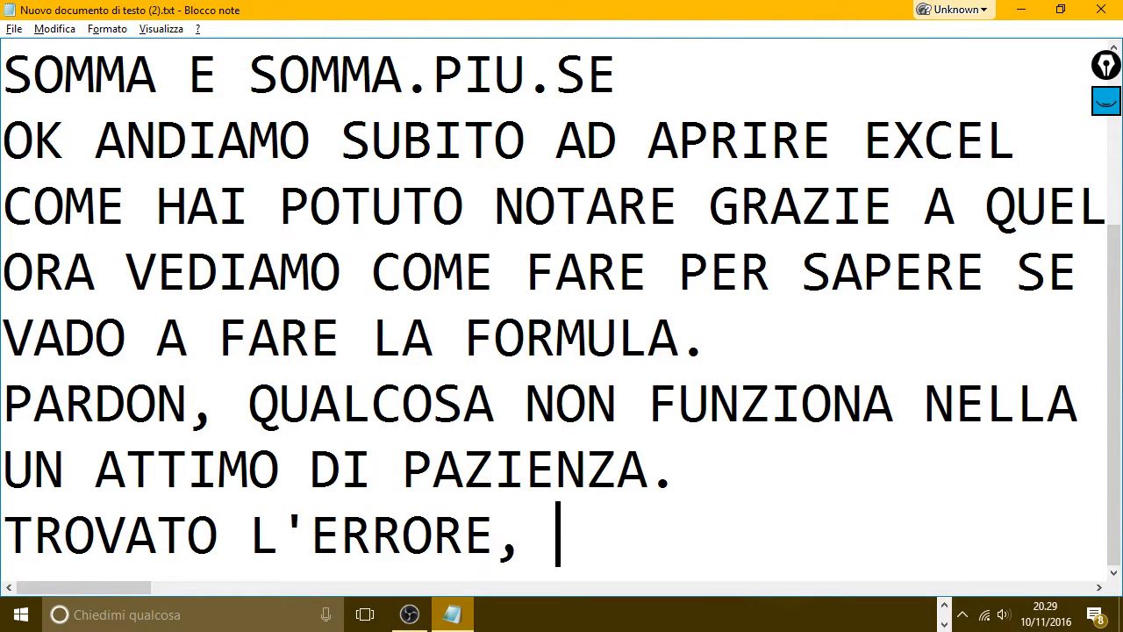
{"action": "type", "text": "AVEVO MESSO"}
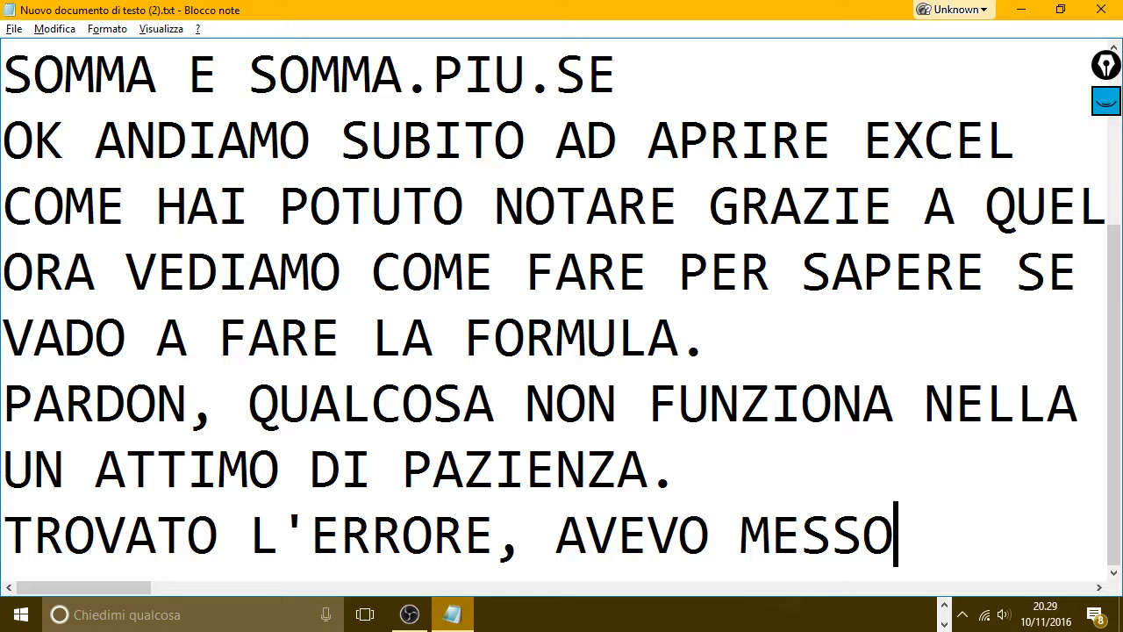
{"action": "type", "text": " NELLA CELLA "}
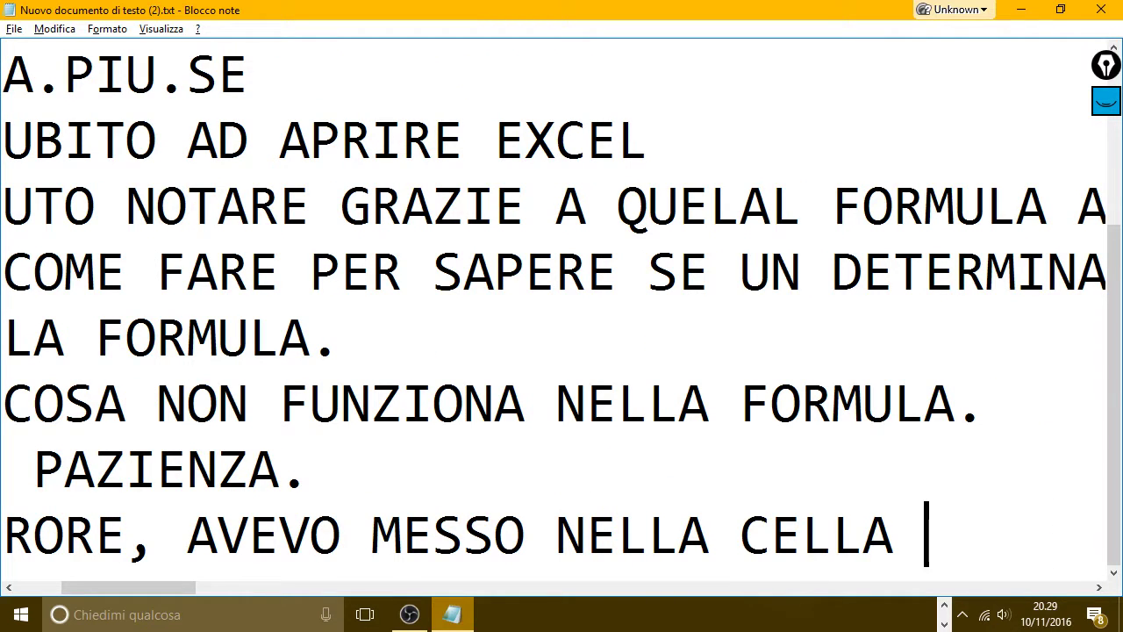
{"action": "type", "text": "SBAGLIATA, "}
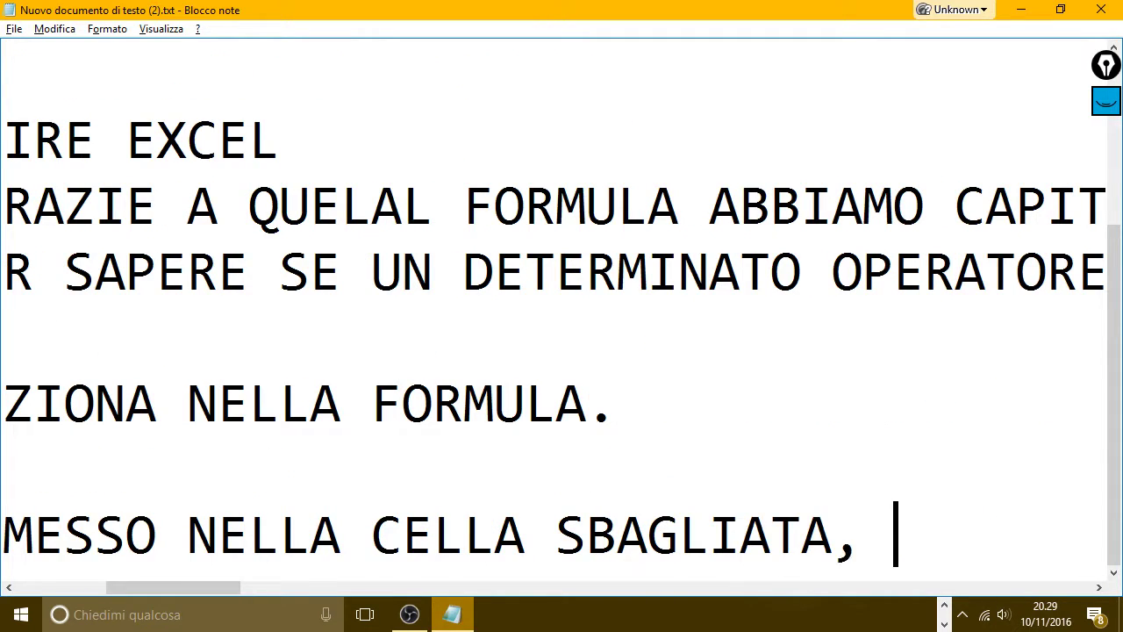
{"action": "type", "text": "ORA TUTTO è "}
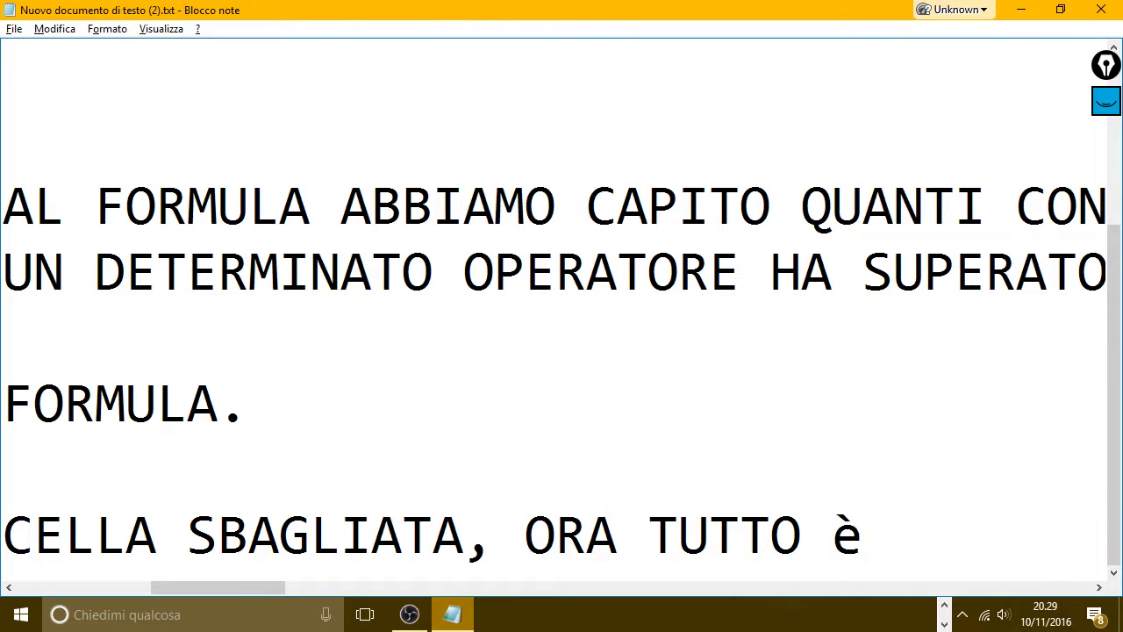
{"action": "type", "text": "OK"}
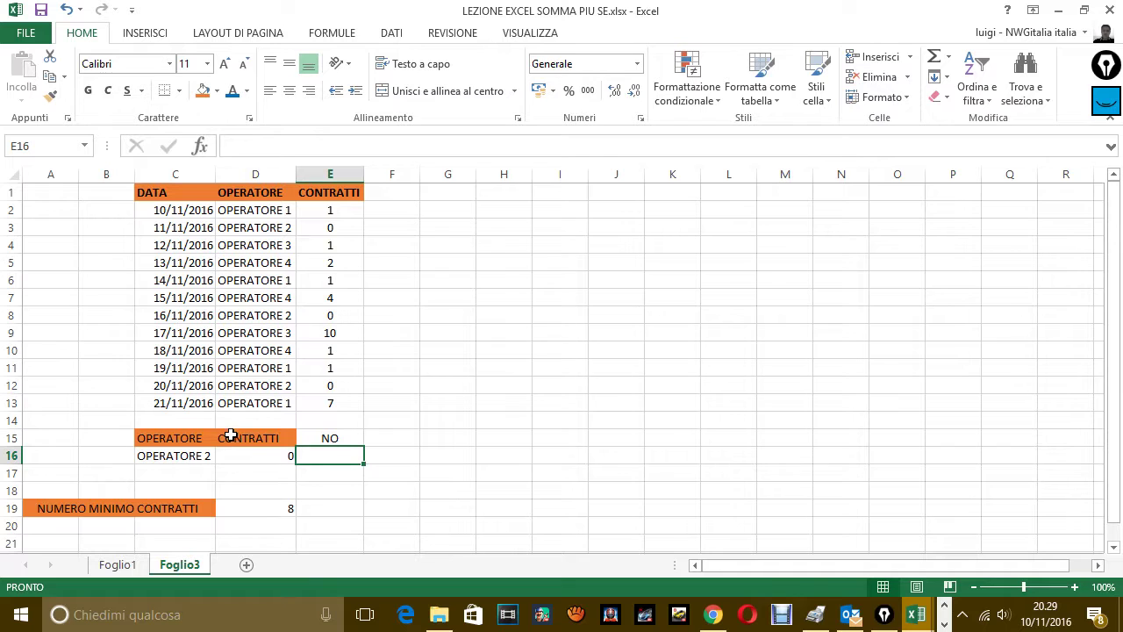
Inspect the operator name in C16 and the formulas in D16 and E15.
{"action": "left_click", "coordinate": [190, 457]}
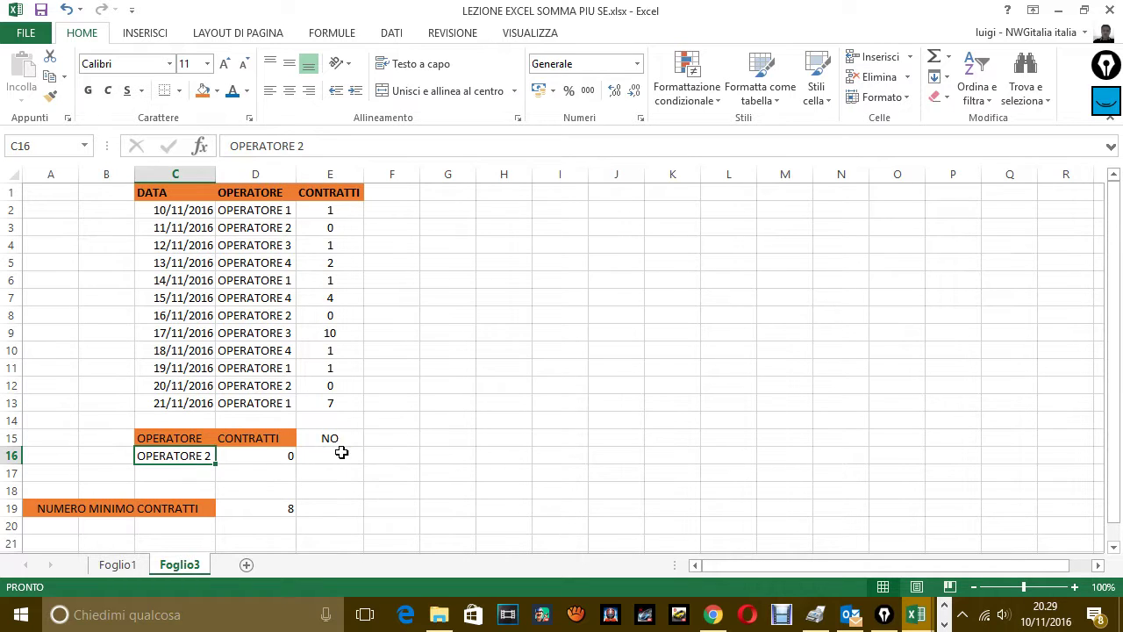
{"action": "left_click", "coordinate": [274, 456]}
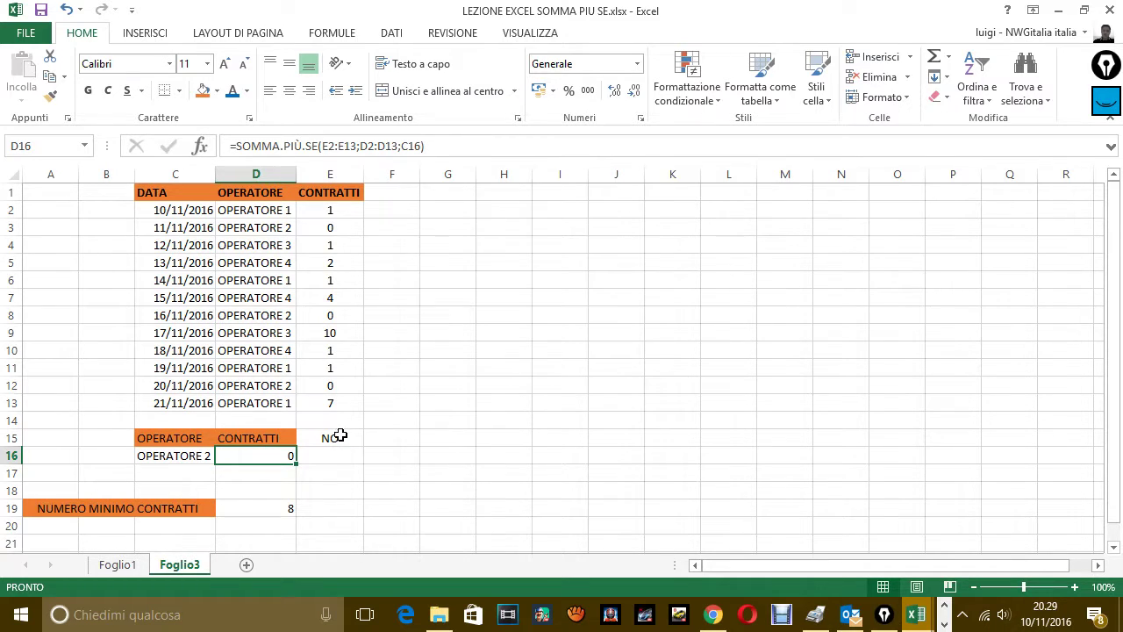
{"action": "left_click", "coordinate": [338, 437]}
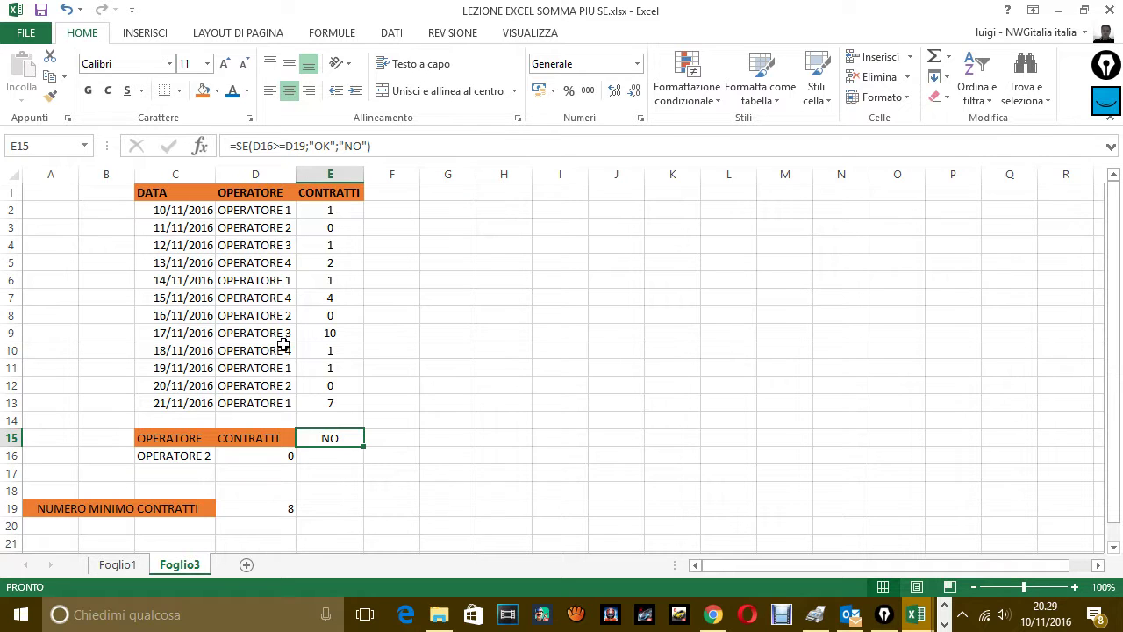
Copy OPERATORE 3 from D9 into C16, giving 11 contracts and OK.
{"action": "left_click", "coordinate": [270, 318]}
{"action": "left_click", "coordinate": [272, 332]}
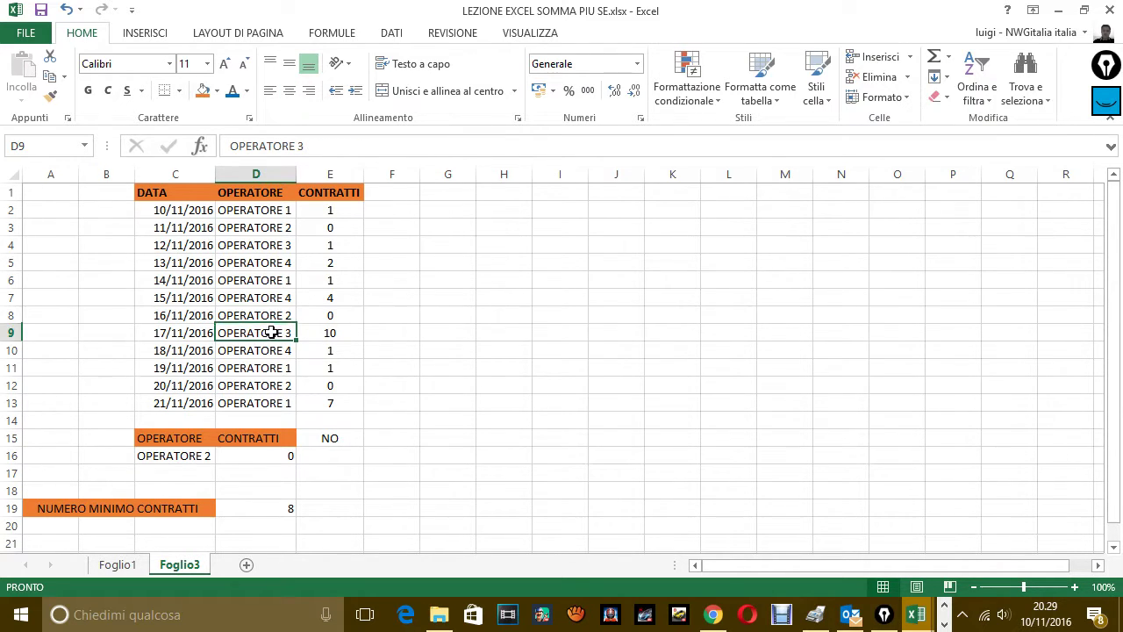
{"action": "key", "text": "ctrl+c"}
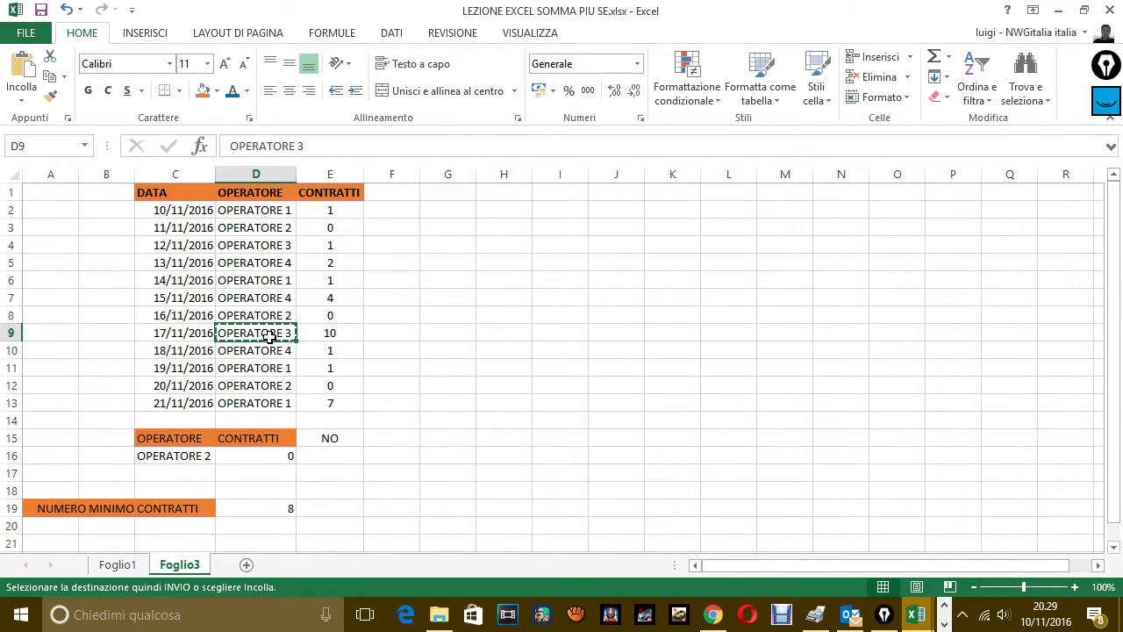
{"action": "left_click", "coordinate": [192, 456]}
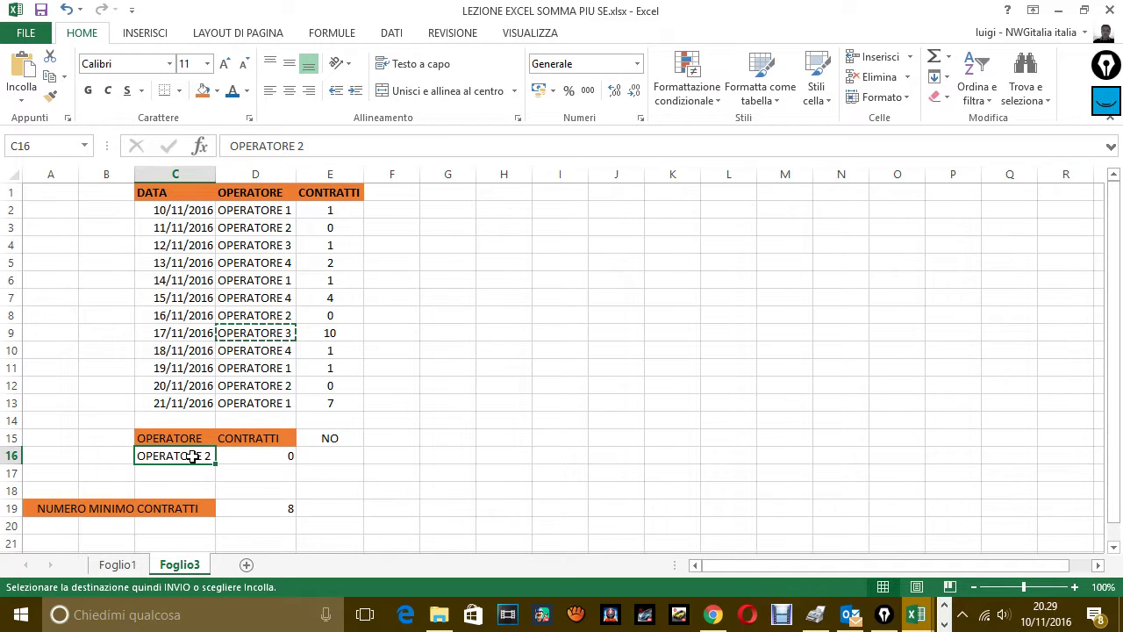
{"action": "key", "text": "ctrl+v"}
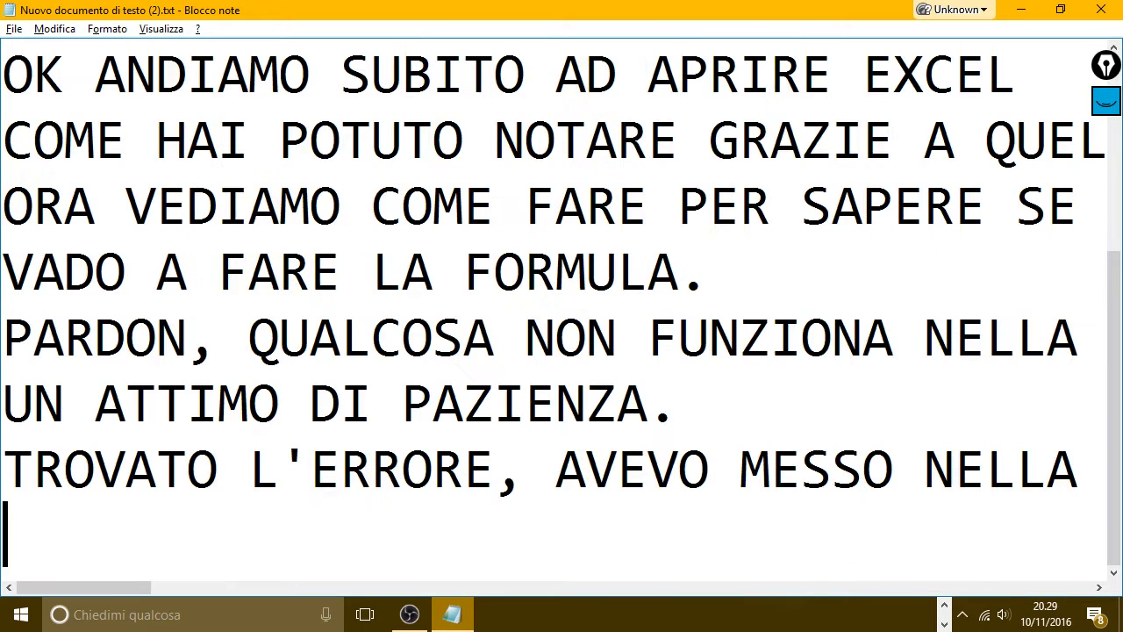
Note that OPERATORE 1, with zero contracts, came out NO.
{"action": "type", "text": "COME HAI N"}
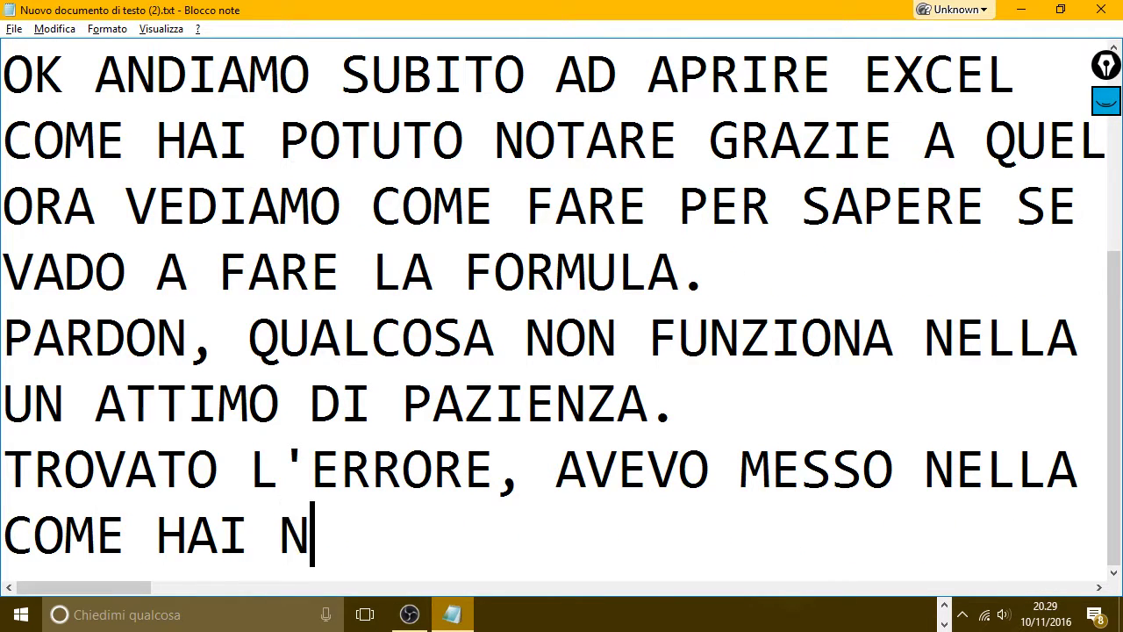
{"action": "type", "text": "OTATO L'O"}
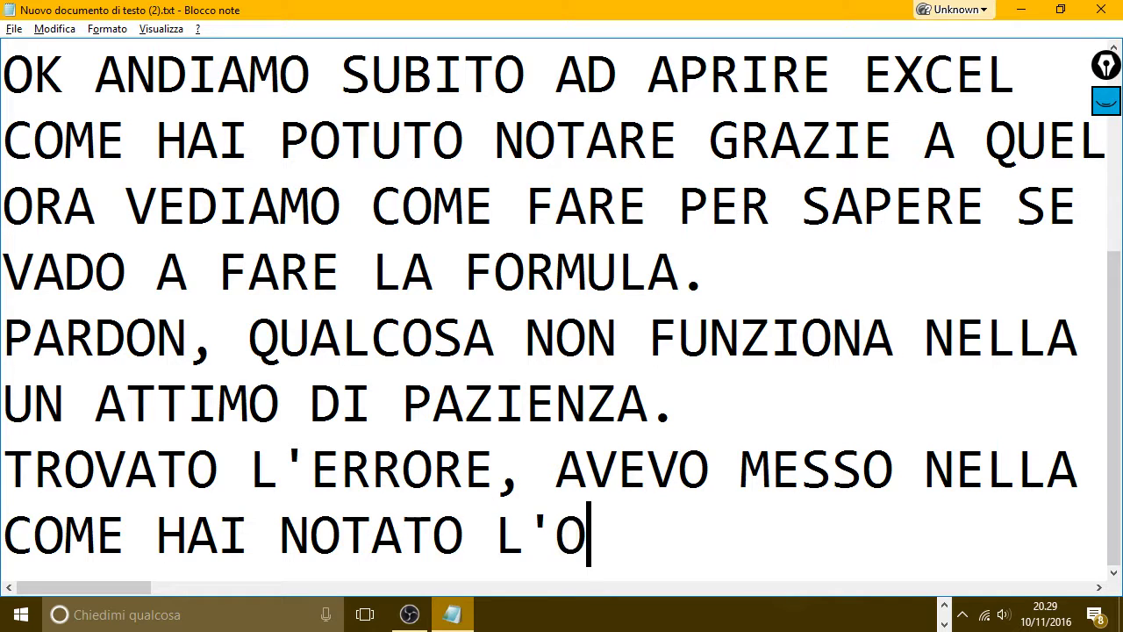
{"action": "type", "text": "PERAT"}
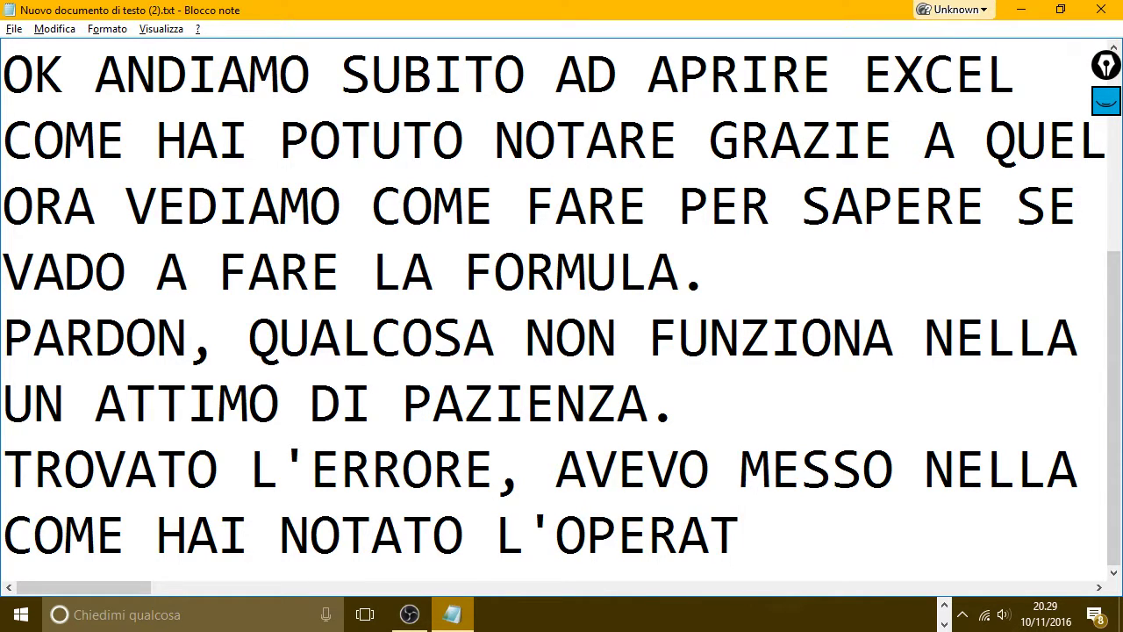
{"action": "type", "text": "ORE "}
{"action": "type", "text": "1"}
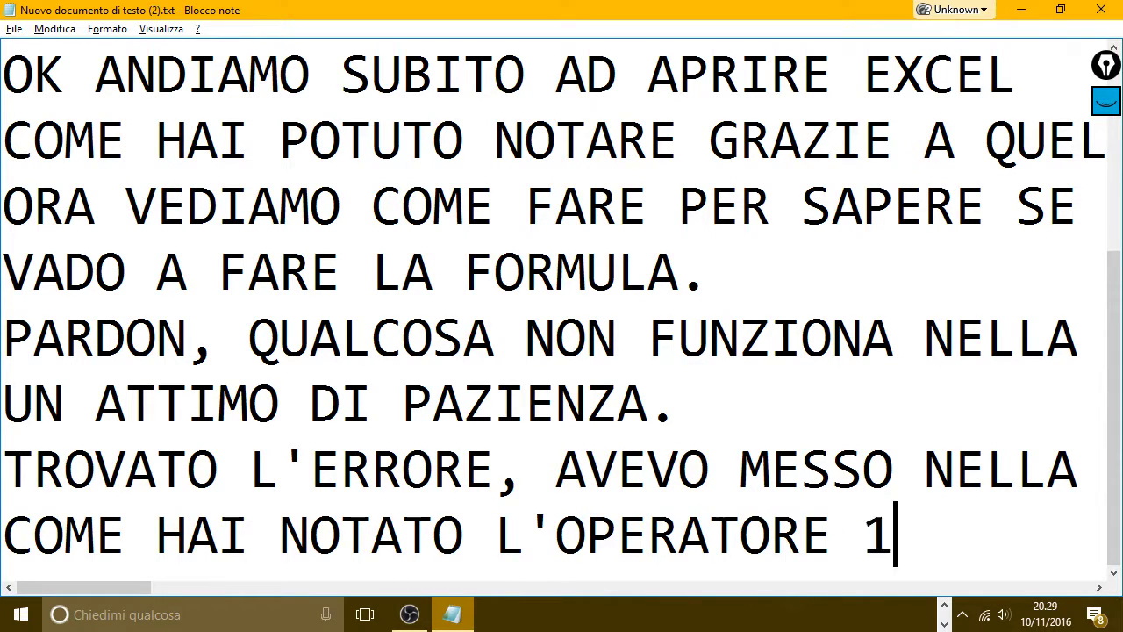
{"action": "type", "text": " CHE HA FAT"}
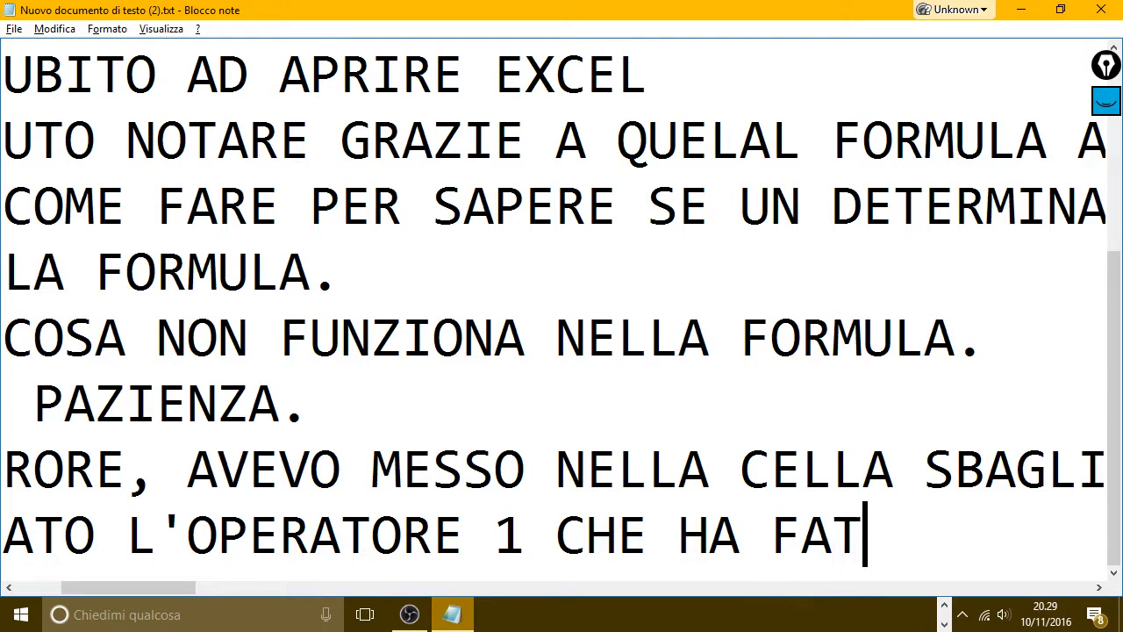
{"action": "type", "text": "TO ZE"}
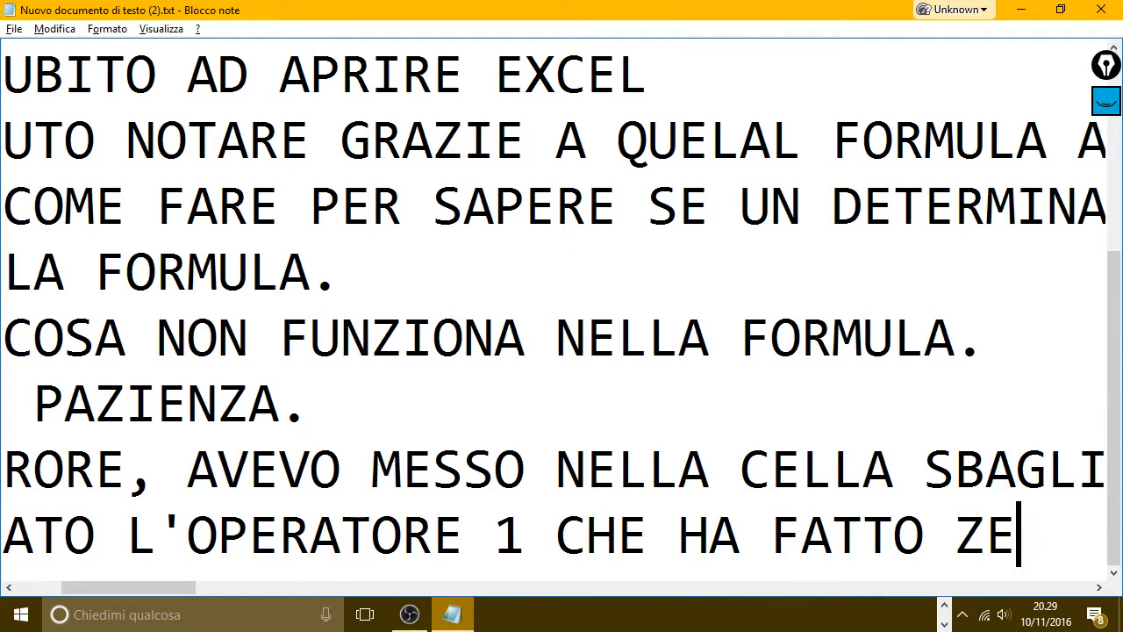
{"action": "type", "text": "RO CONTGR"}
{"action": "key", "text": "BackSpace"}
{"action": "key", "text": "BackSpace"}
{"action": "type", "text": "R"}
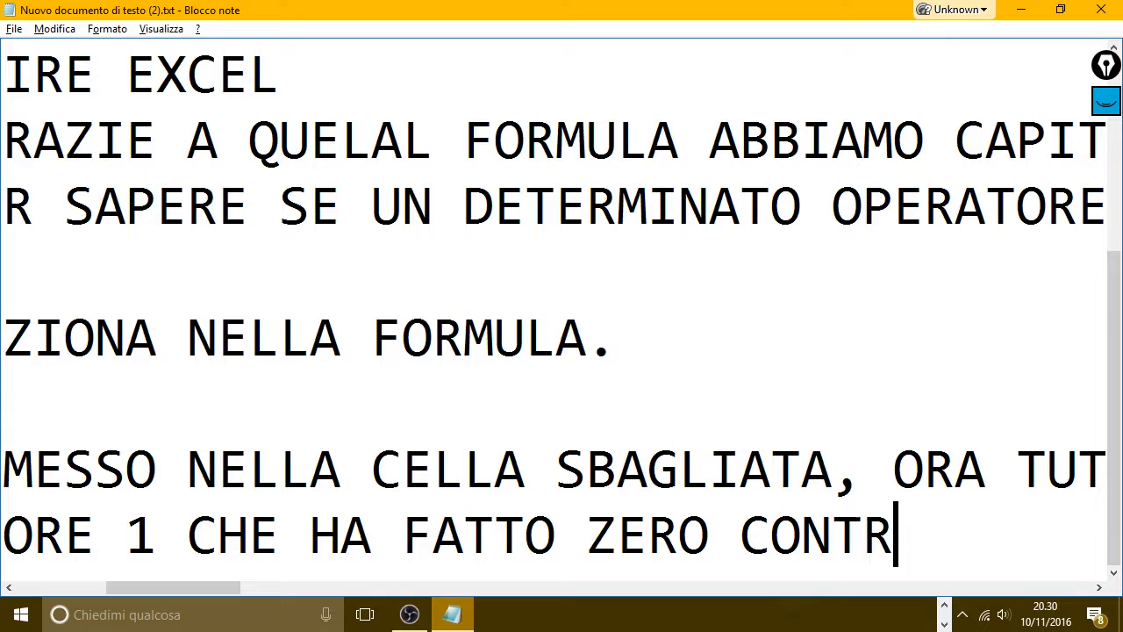
{"action": "type", "text": "ATTI è US"}
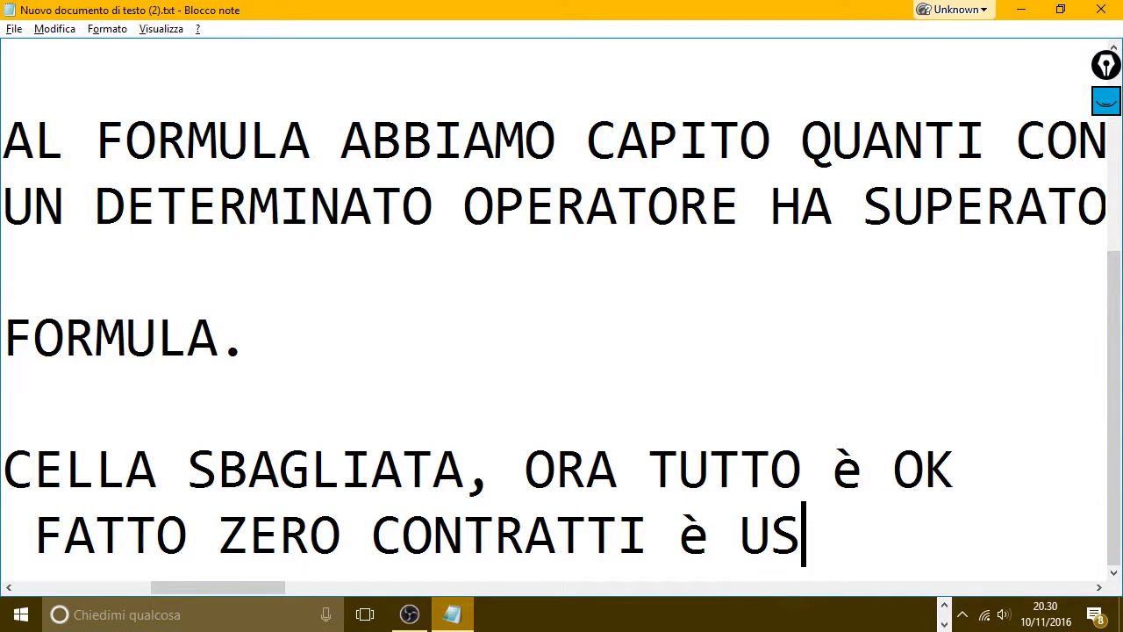
{"action": "type", "text": "CITO NO,"}
{"action": "key", "text": "Return"}
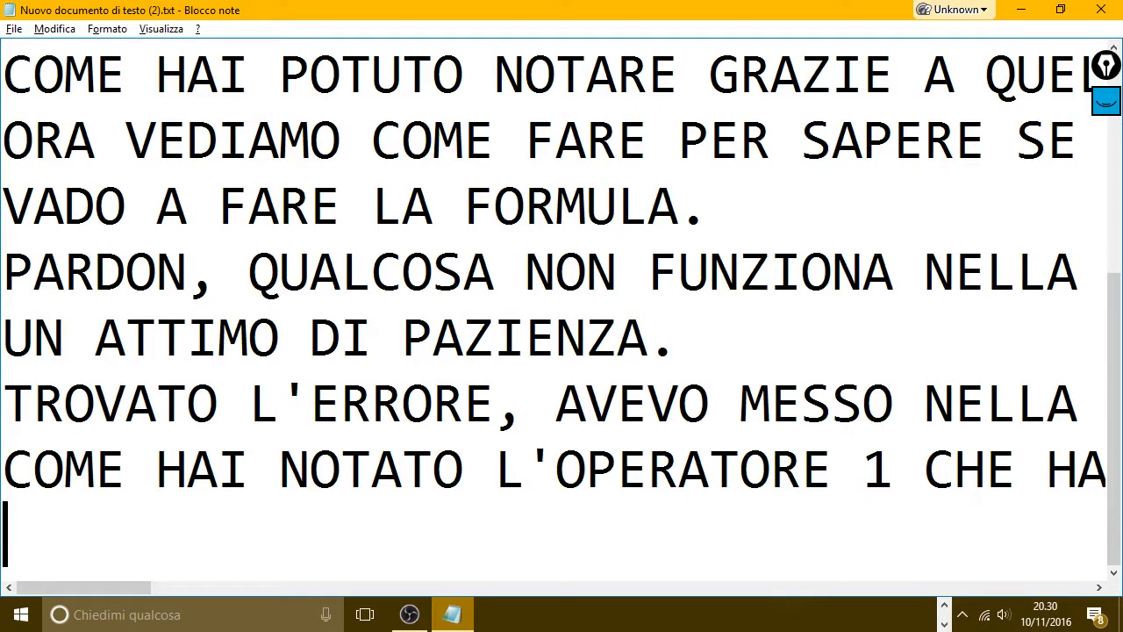
Add that the operator with 11 contracts got OK by exceeding the minimum value 8.
{"action": "type", "text": "L"}
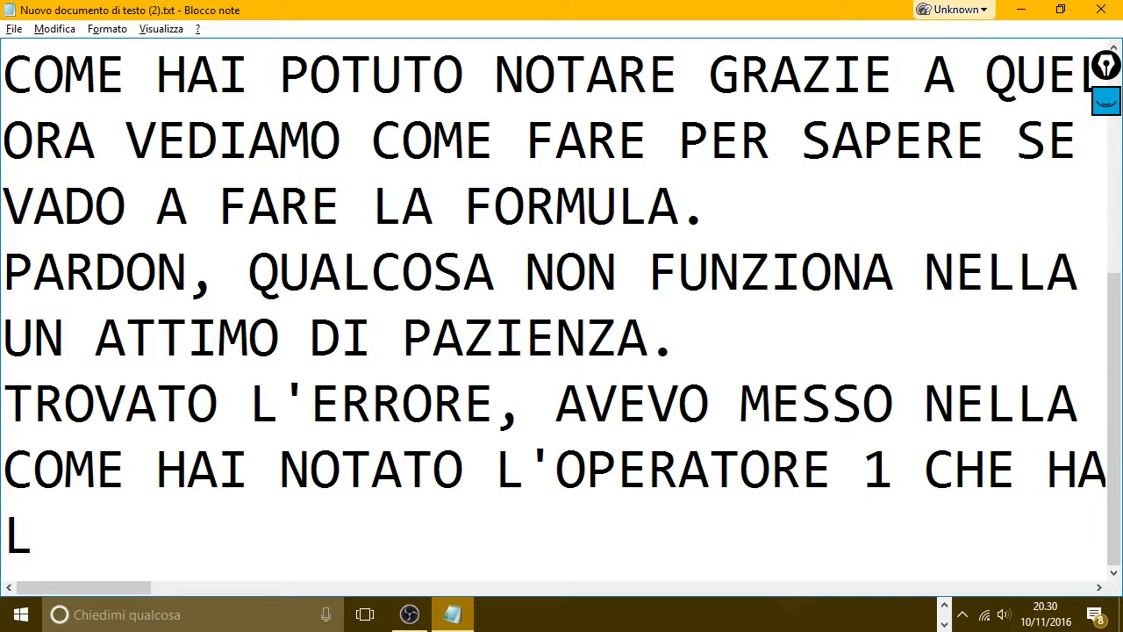
{"action": "type", "text": "'ALTRO CON "}
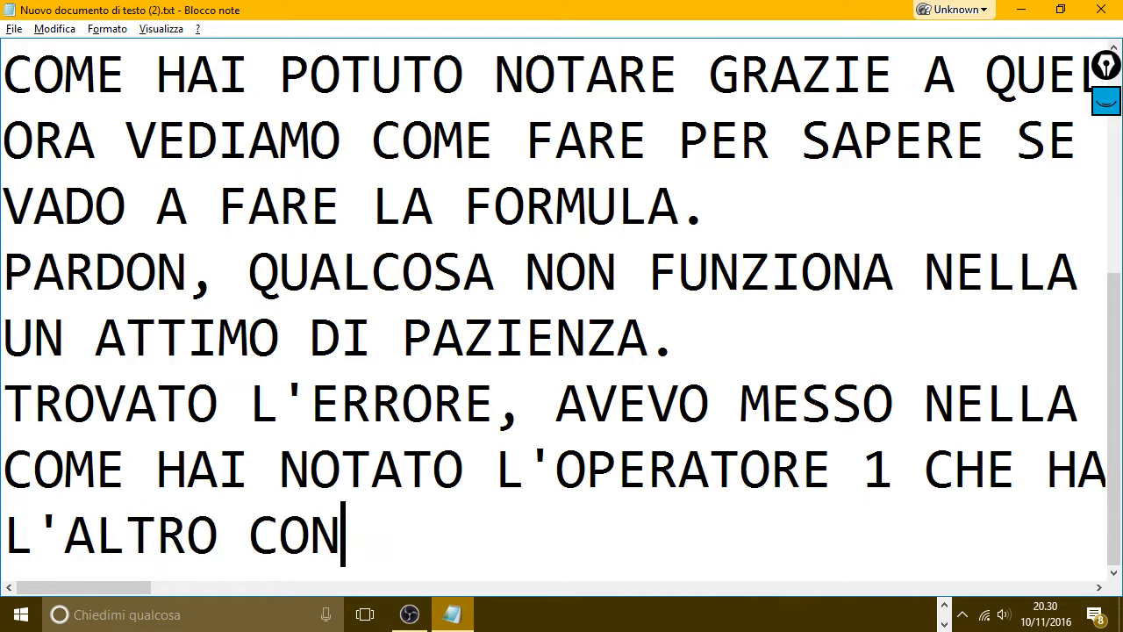
{"action": "type", "text": "11 CO"}
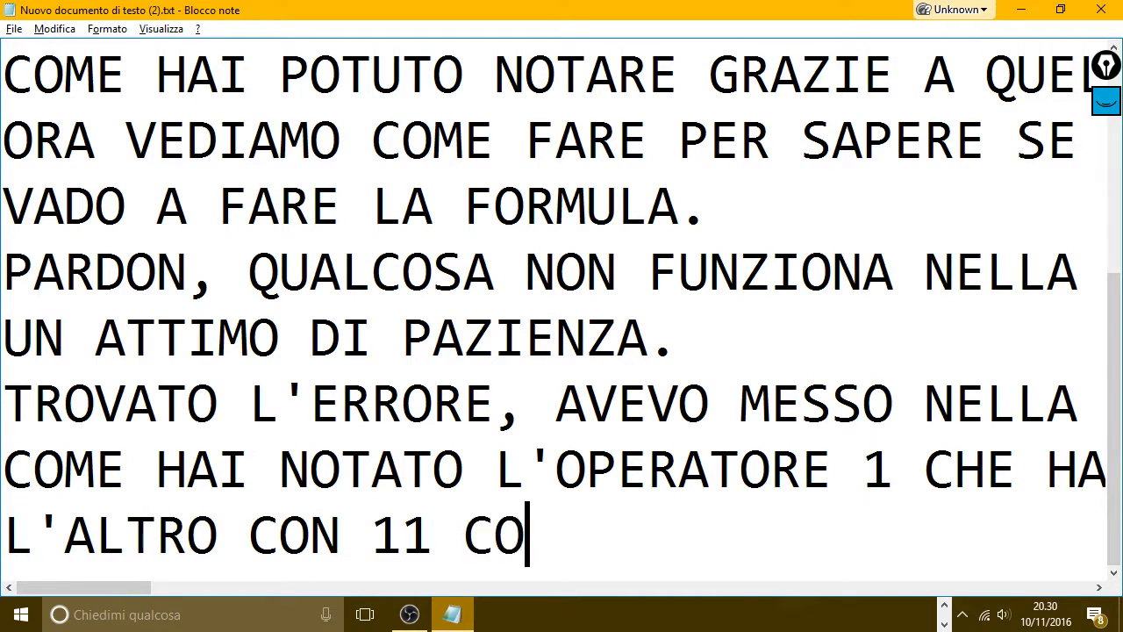
{"action": "type", "text": "NTRATTI è "}
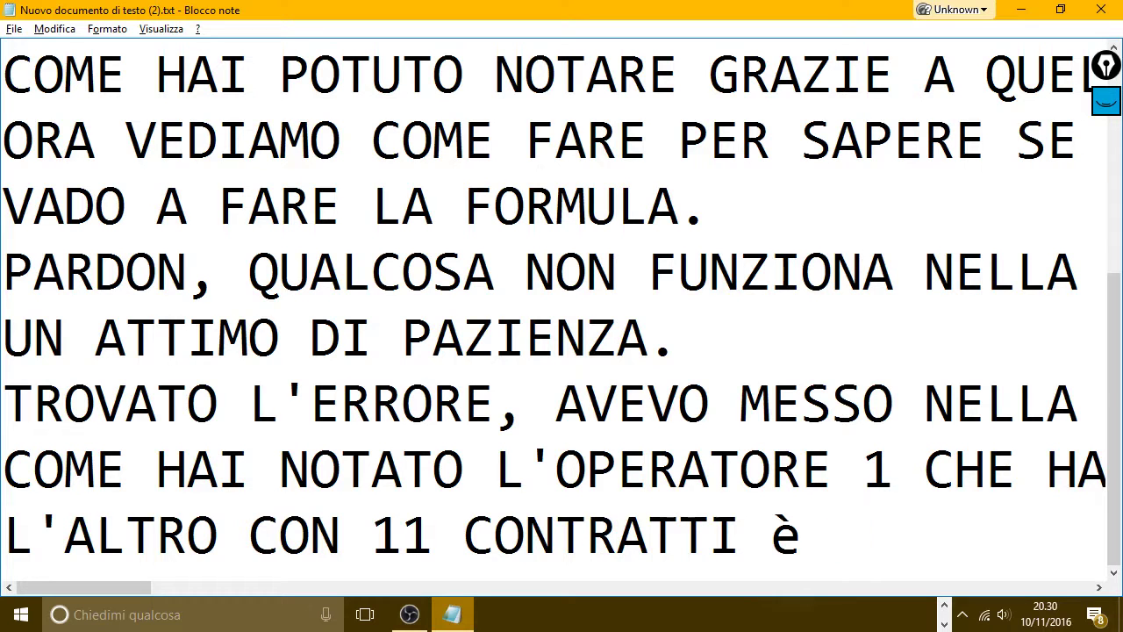
{"action": "type", "text": "USCITO OK"}
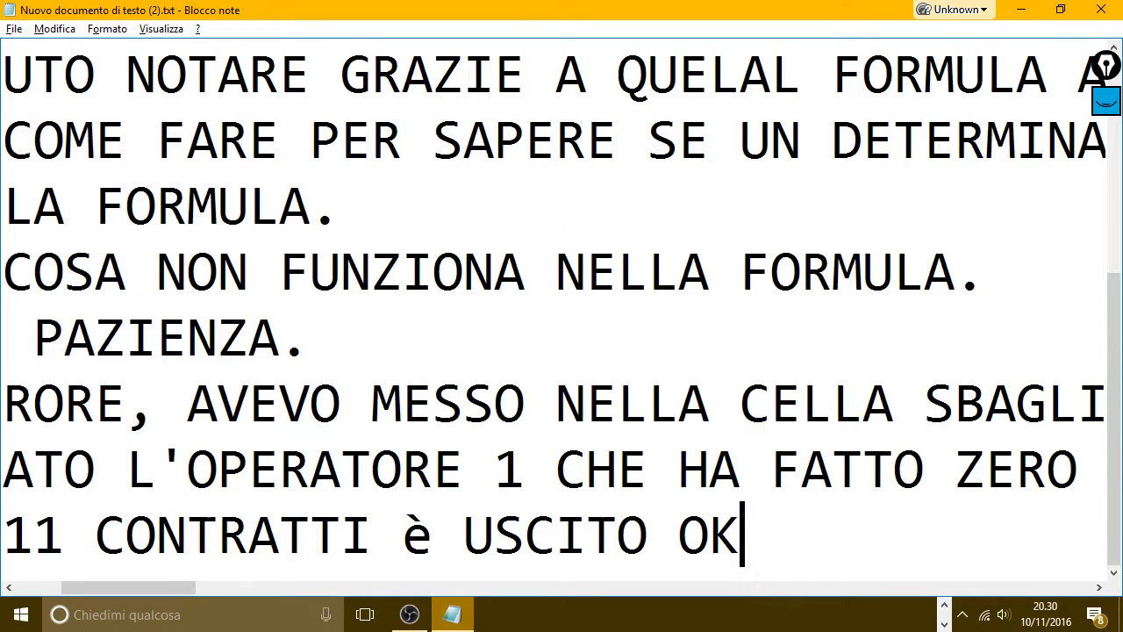
{"action": "type", "text": ", PER"}
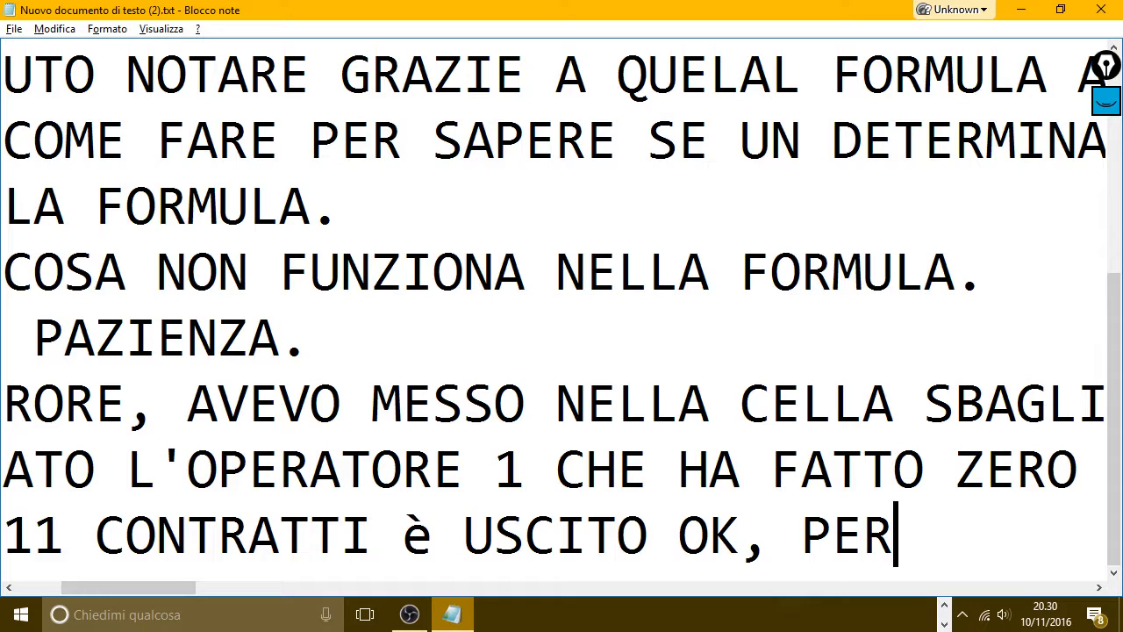
{"action": "type", "text": "CHE"}
{"action": "key", "text": "BackSpace"}
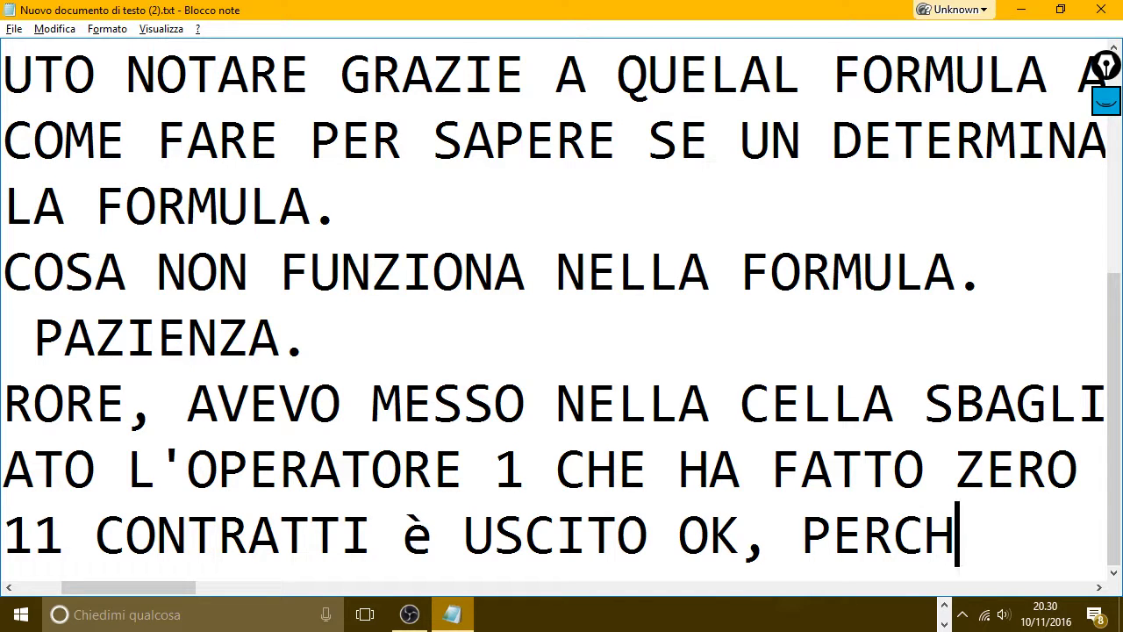
{"action": "type", "text": "è HA SUP"}
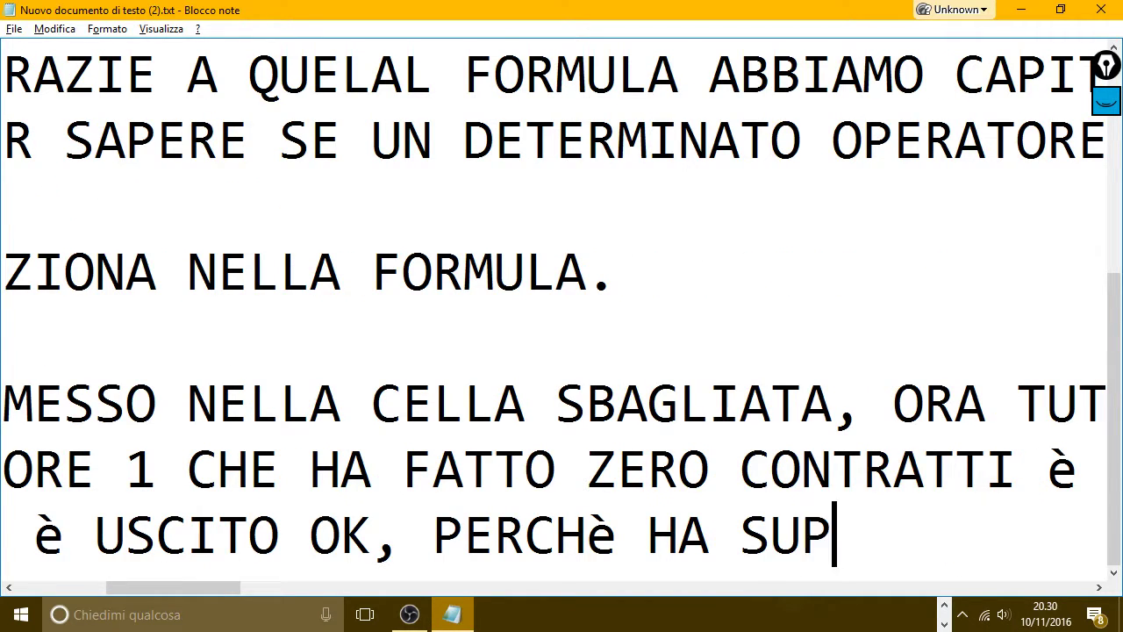
{"action": "type", "text": "ERATO IL VAL"}
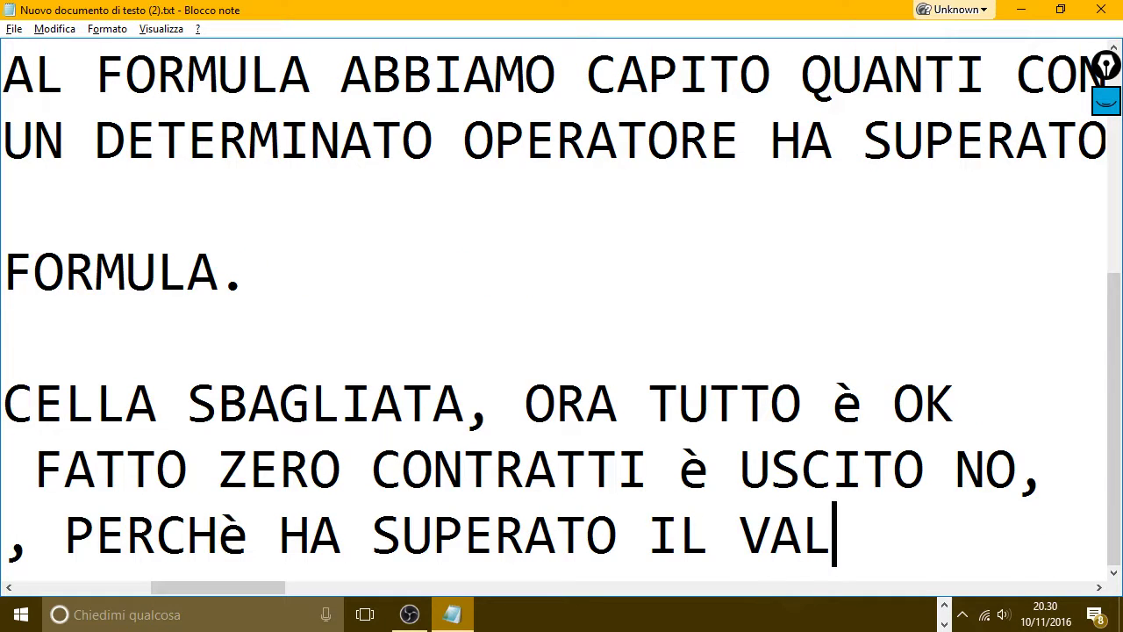
{"action": "type", "text": "ORE F"}
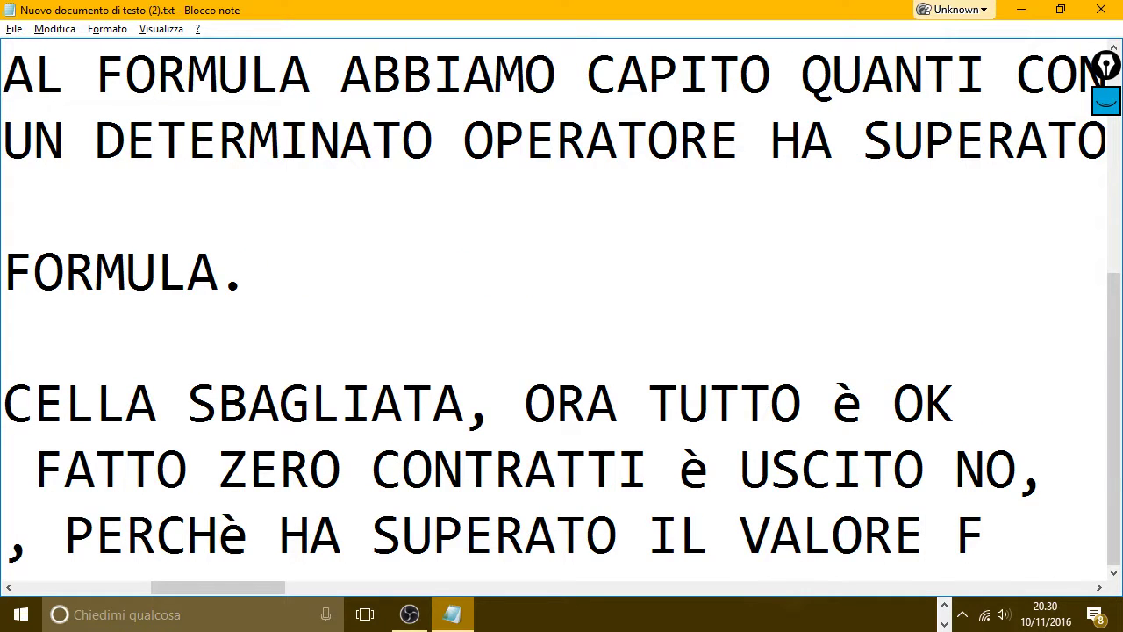
{"action": "key", "text": "BackSpace"}
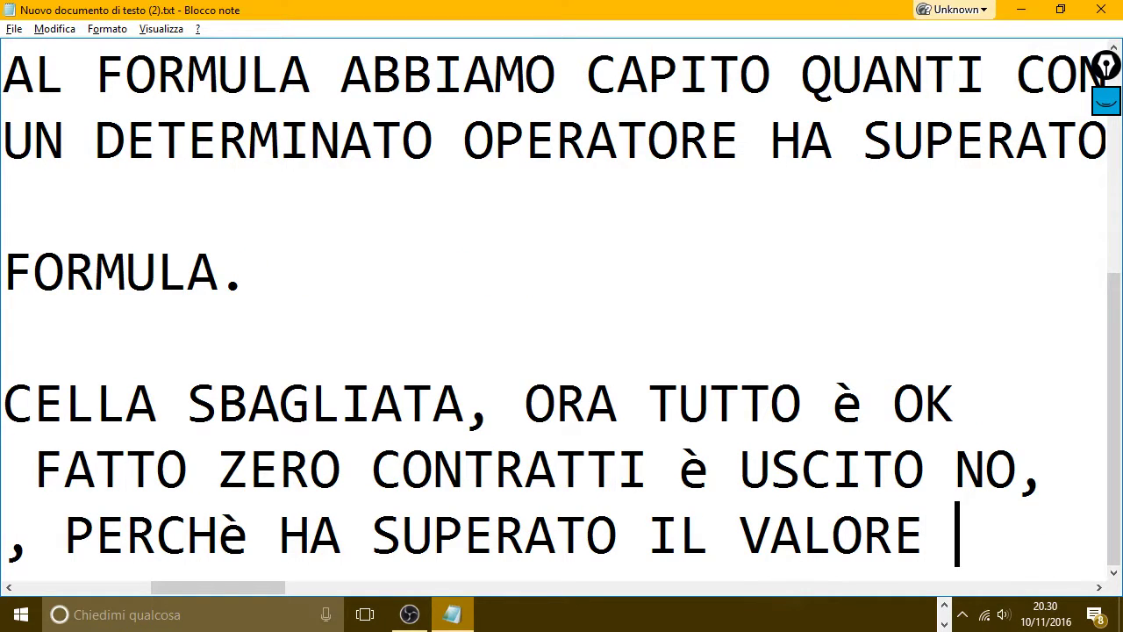
{"action": "type", "text": "8 CHE "}
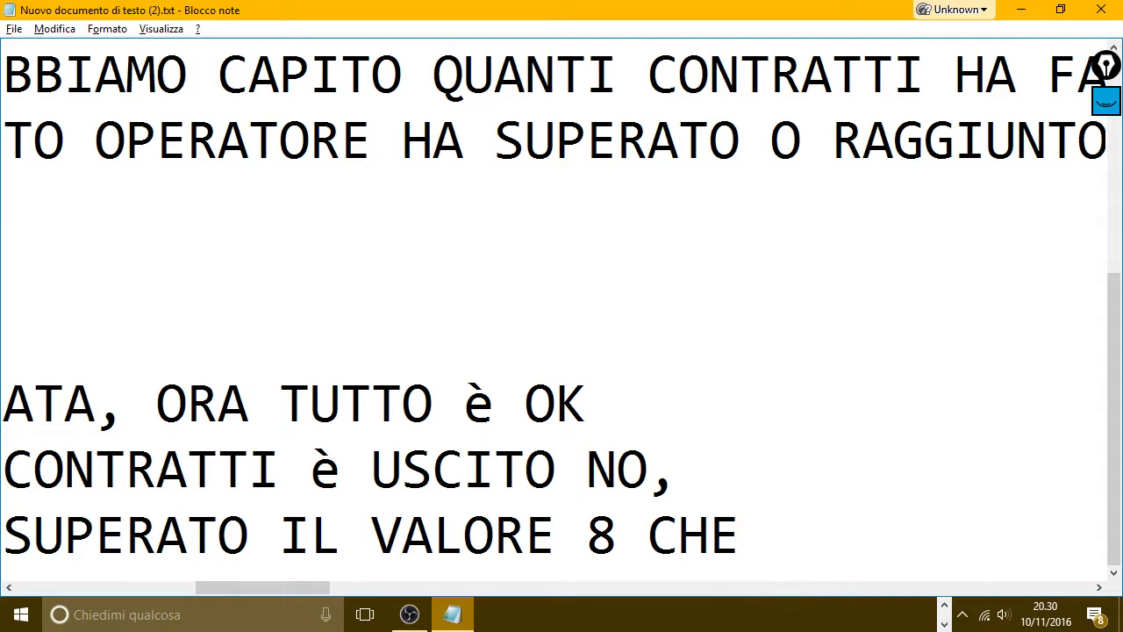
{"action": "type", "text": "è IL MINI"}
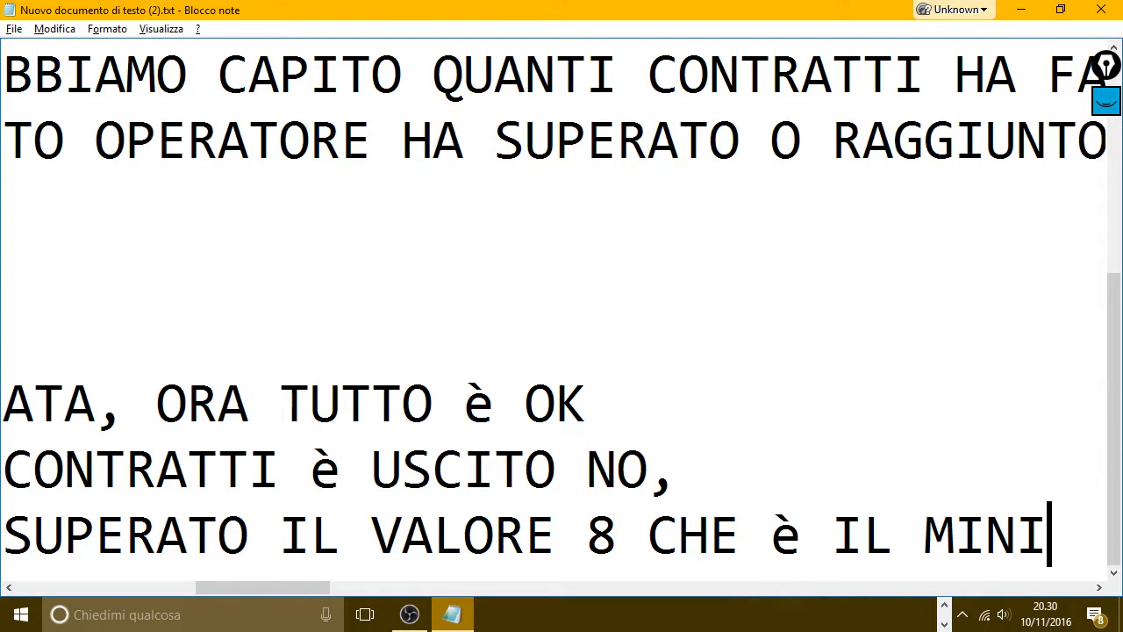
{"action": "type", "text": "MO PER "}
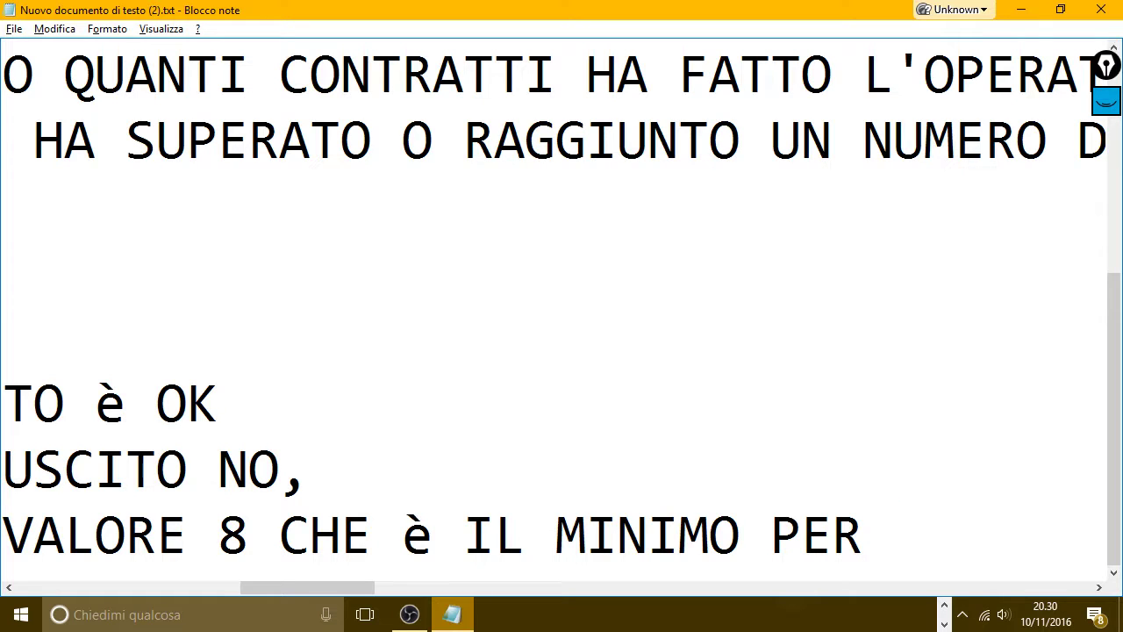
{"action": "type", "text": "SUPERA"}
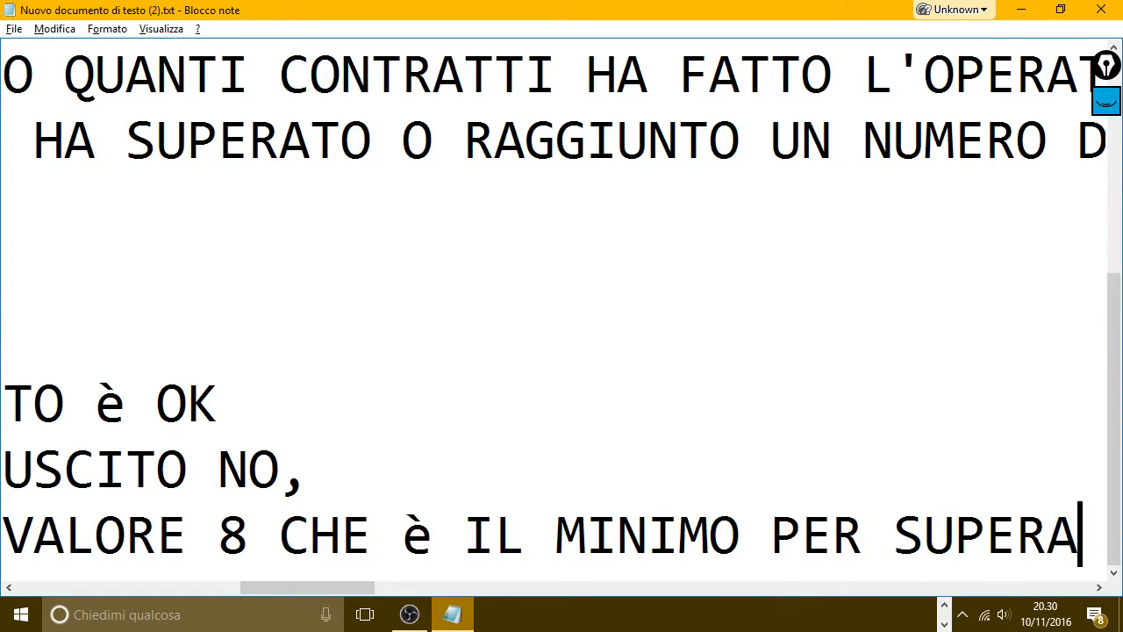
{"action": "type", "text": "RE"}
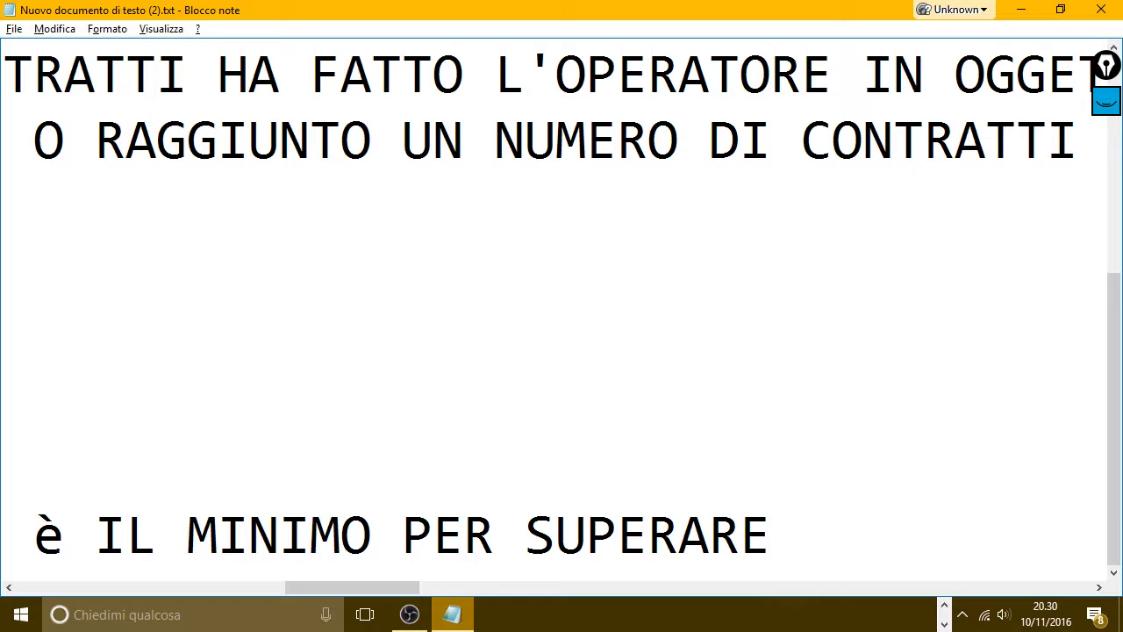
{"action": "type", "text": " IL RAN"}
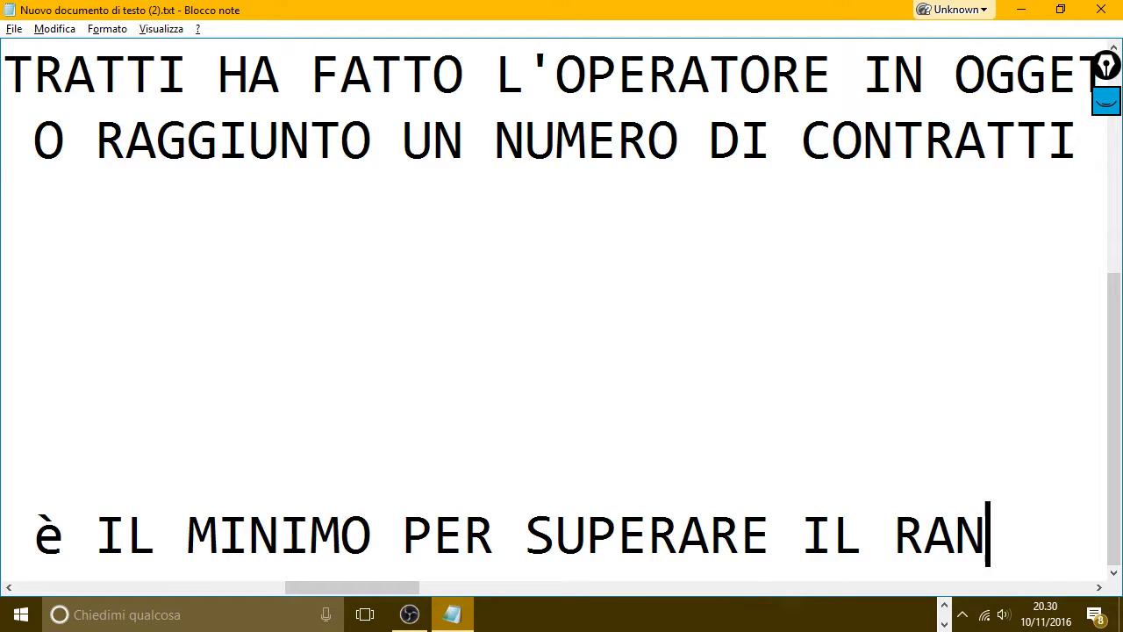
{"action": "type", "text": "GE."}
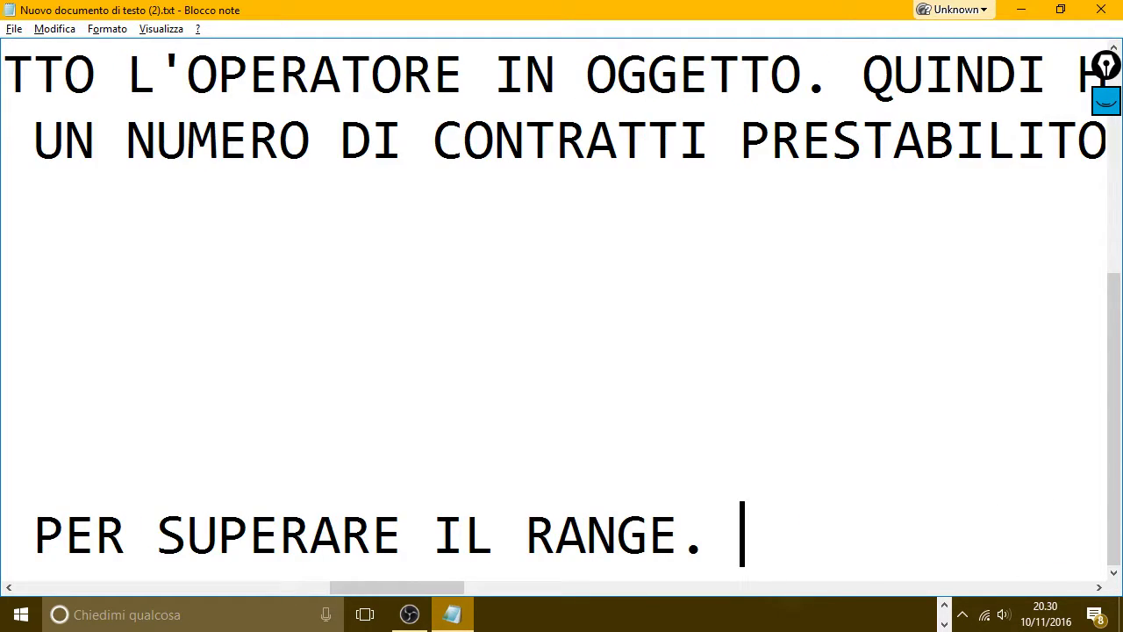
{"action": "key", "text": "Return"}
{"action": "key", "text": "alt+Tab"}
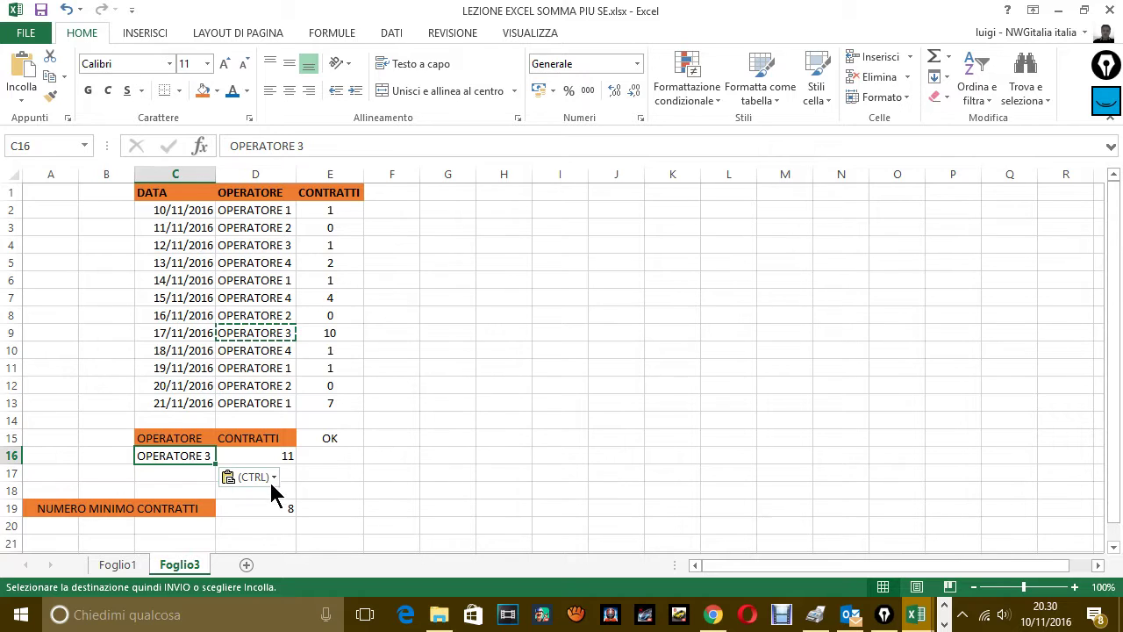
Copy OPERATORE 1 from D11 into C16.
{"action": "left_click", "coordinate": [271, 371]}
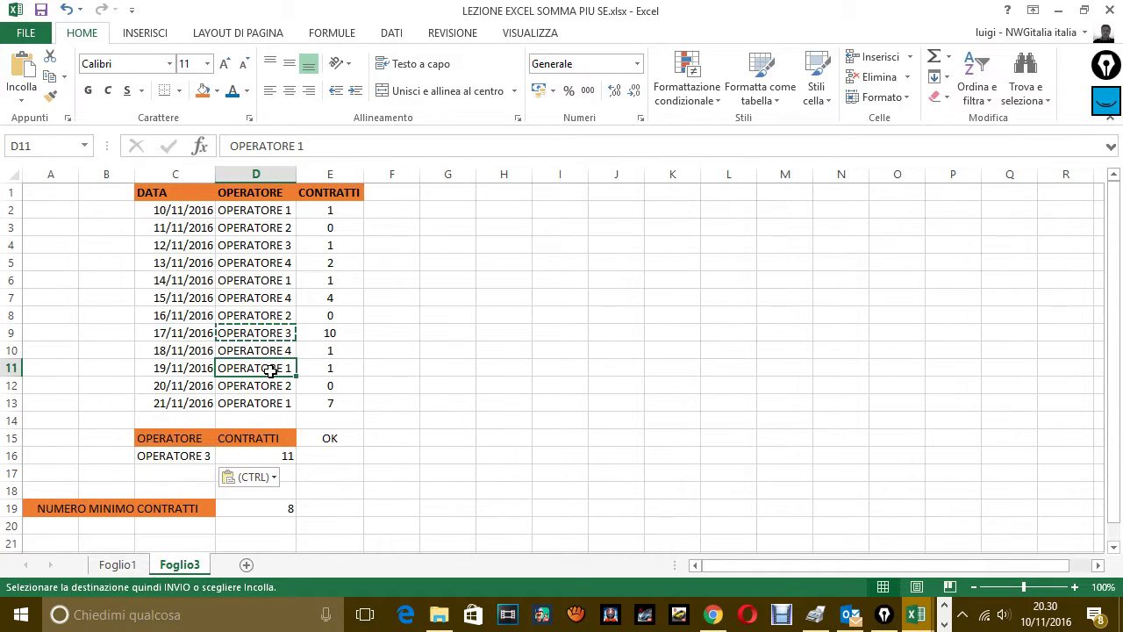
{"action": "key", "text": "ctrl+c"}
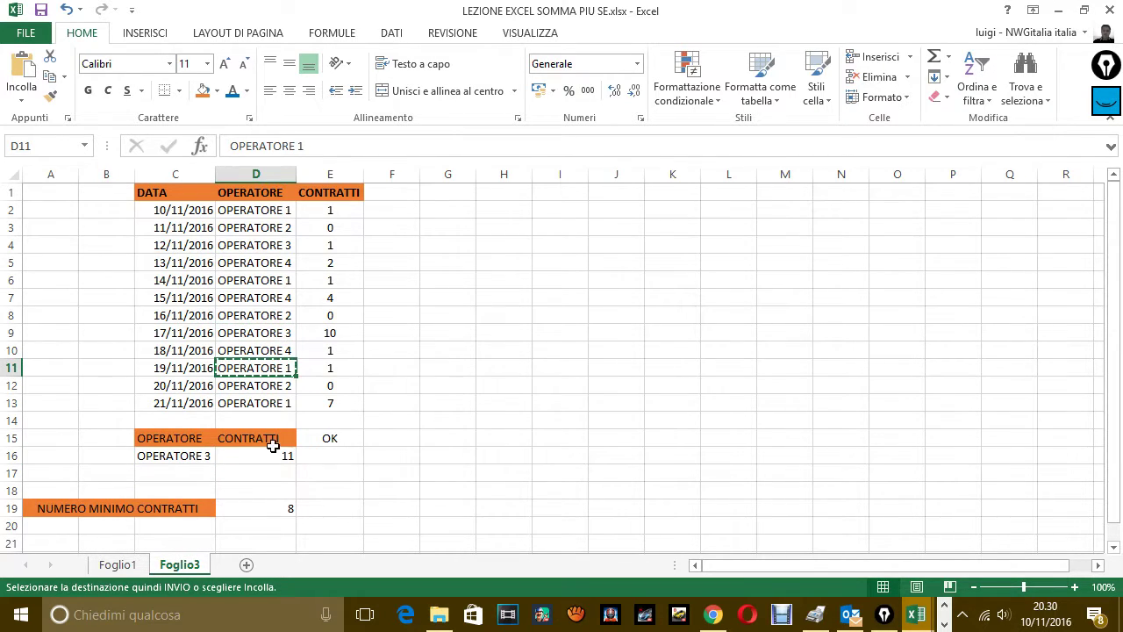
{"action": "left_click", "coordinate": [198, 459]}
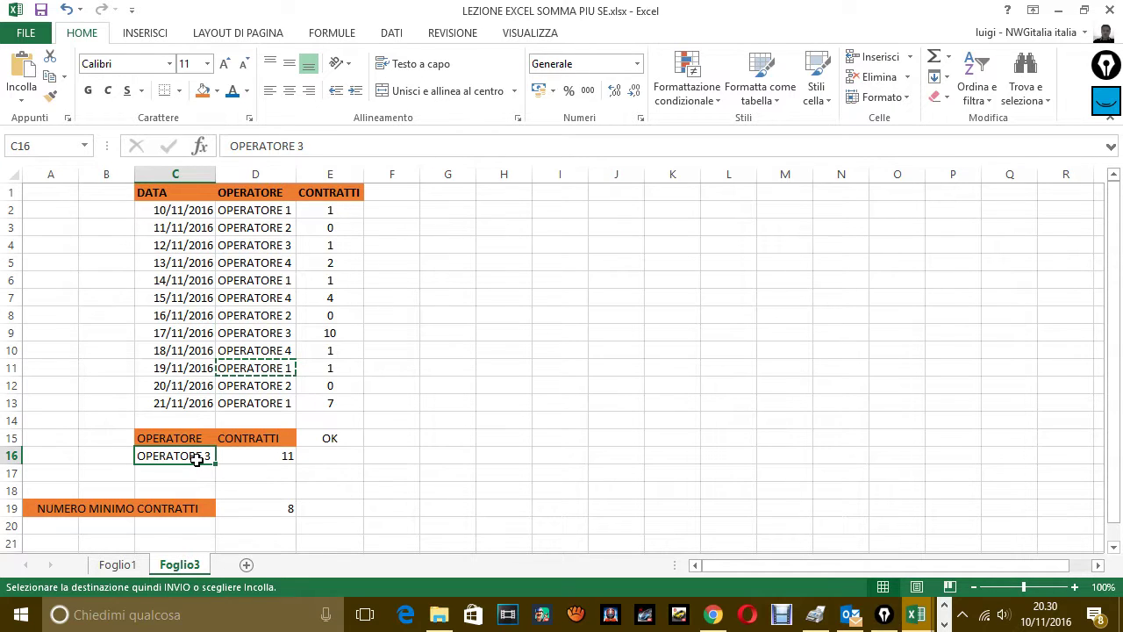
{"action": "key", "text": "ctrl+v"}
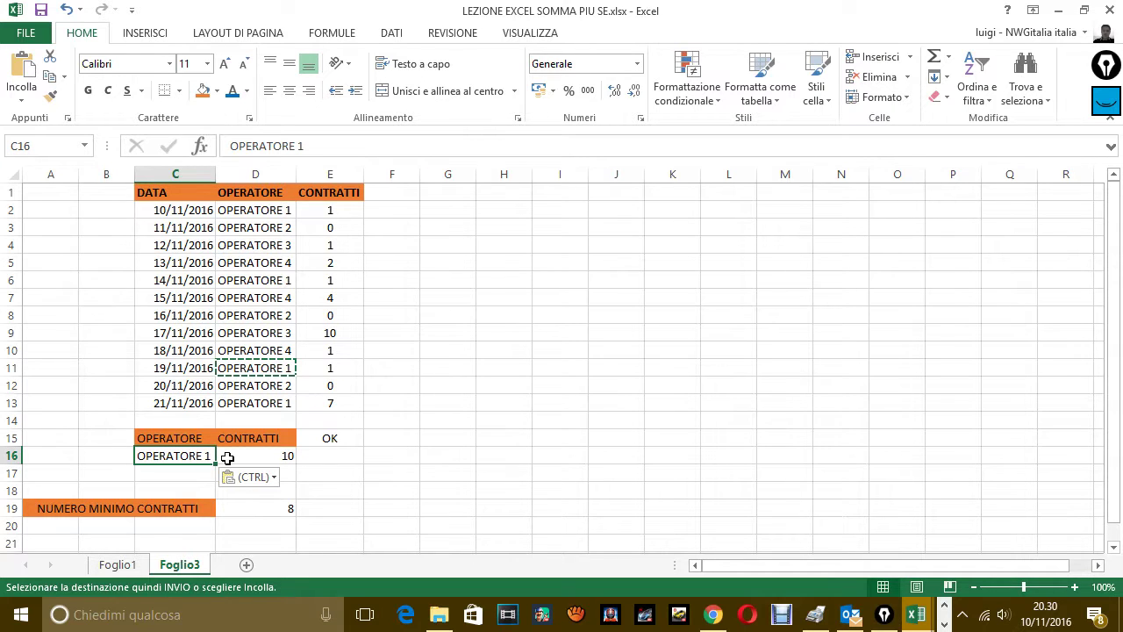
{"action": "left_click", "coordinate": [240, 406]}
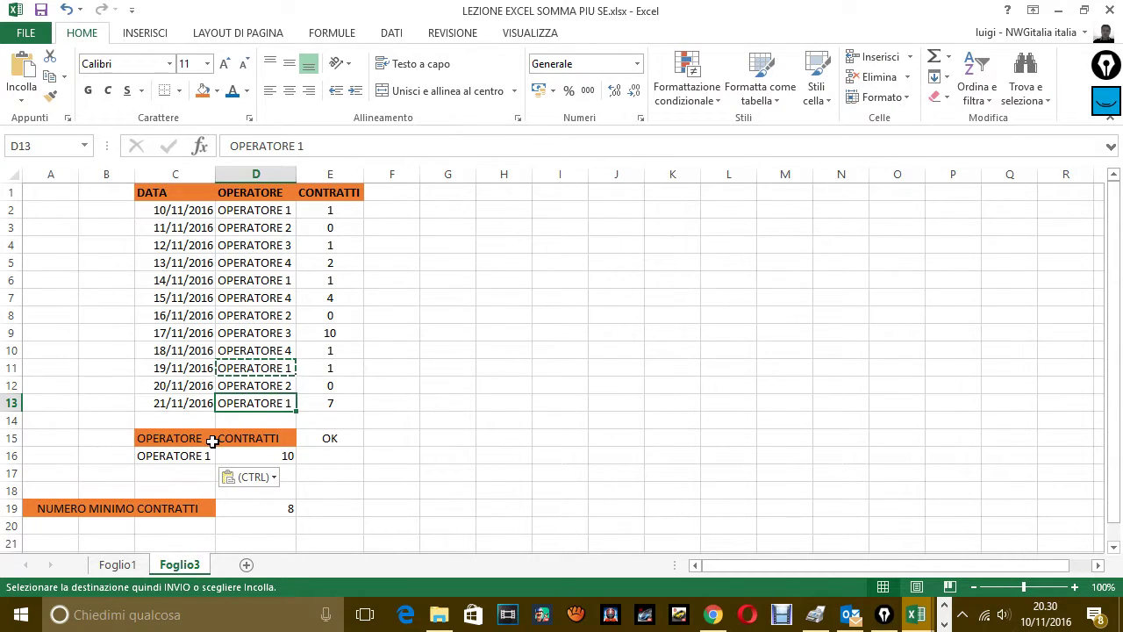
{"action": "key", "text": "ctrl"}
{"action": "key", "text": "Escape"}
Copy OPERATORE 4 from D5 into C16, then check D16's total of 7 and D19's minimum.
{"action": "left_click", "coordinate": [248, 263]}
{"action": "key", "text": "ctrl+c"}
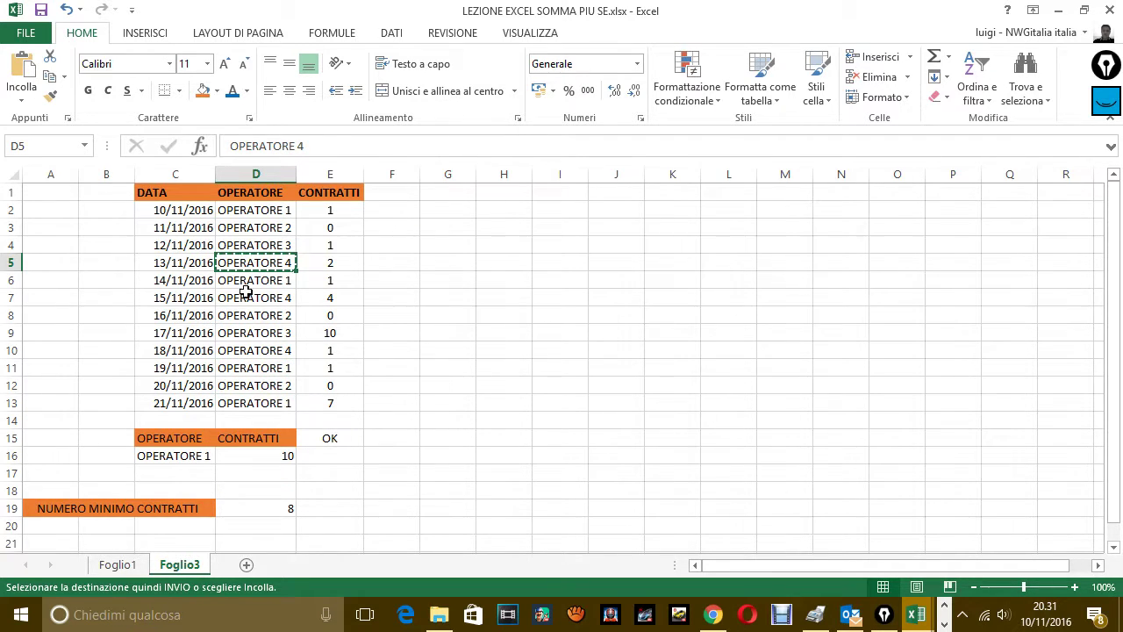
{"action": "left_click", "coordinate": [204, 460]}
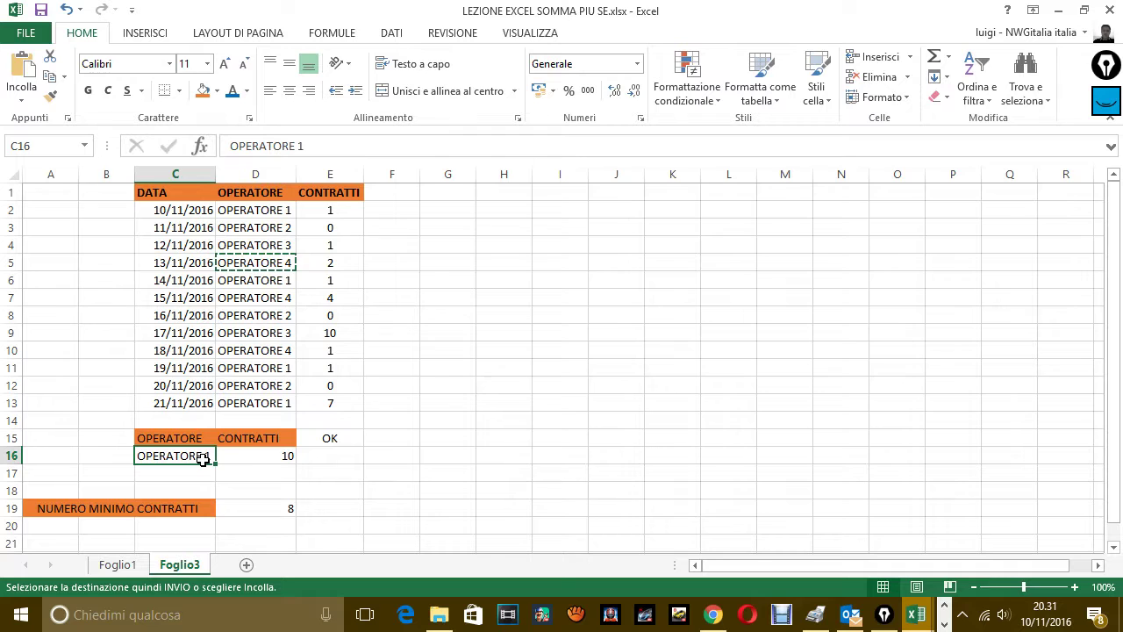
{"action": "key", "text": "ctrl+v"}
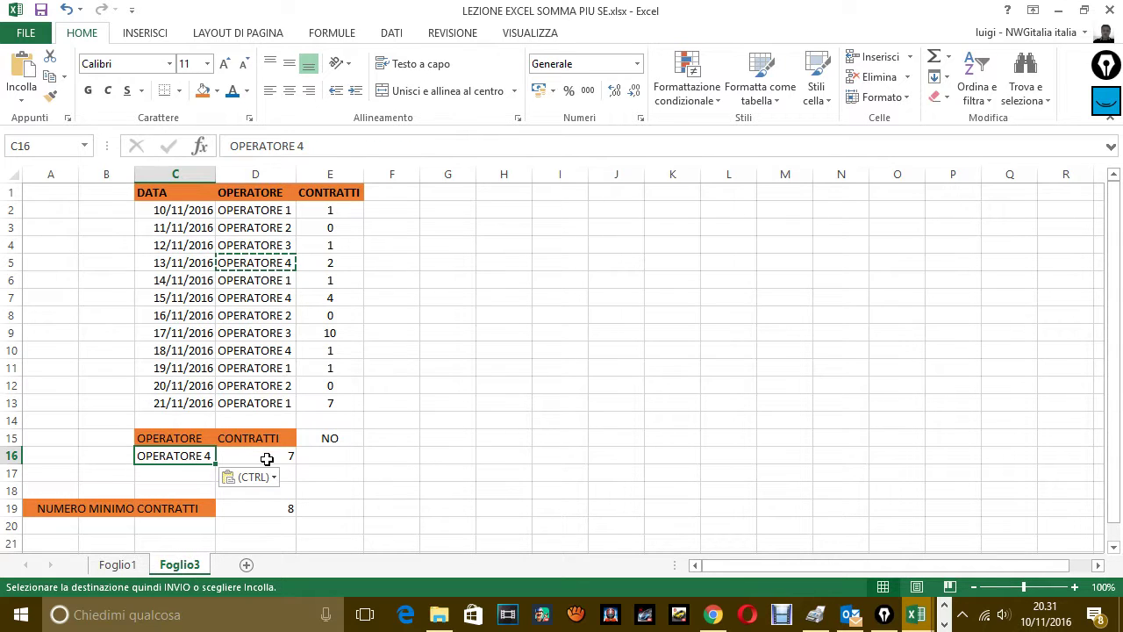
{"action": "left_click", "coordinate": [267, 458]}
{"action": "left_click", "coordinate": [281, 511]}
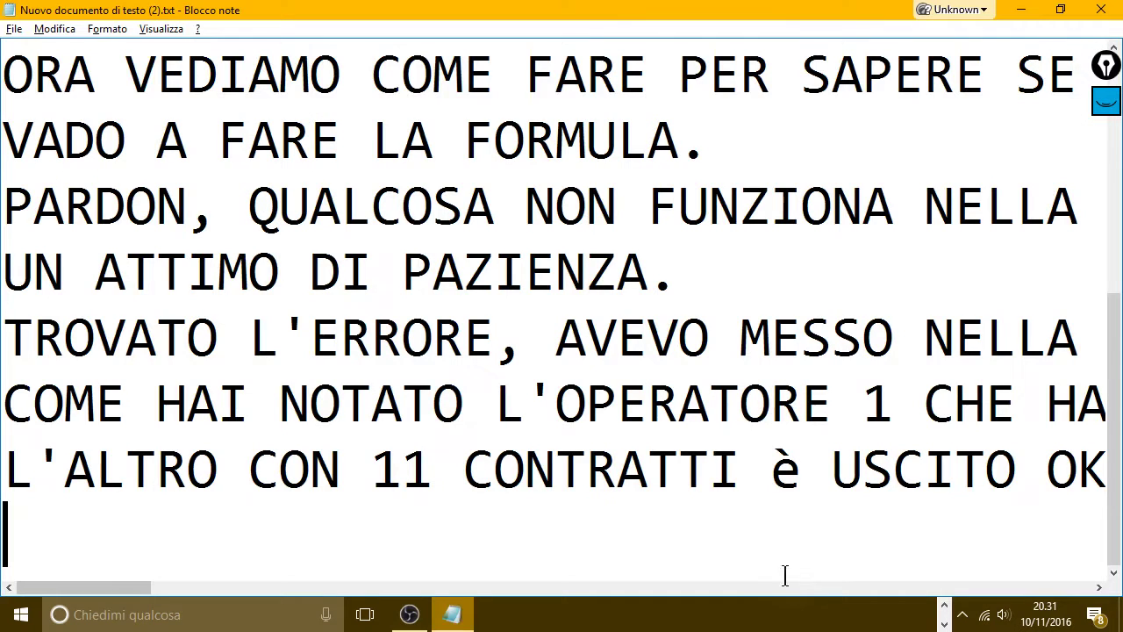
Write 'QUINDI LA FORMULA FUNZIONA.' and explain why names are copy-pasted, not typed.
{"action": "key", "text": "Return"}
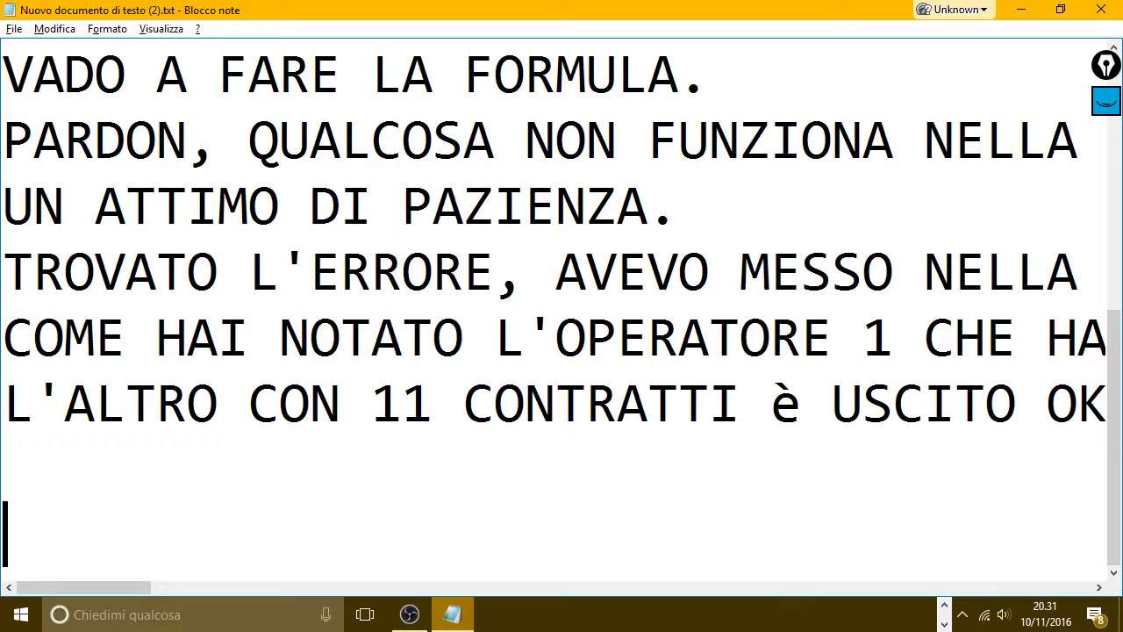
{"action": "type", "text": "Q"}
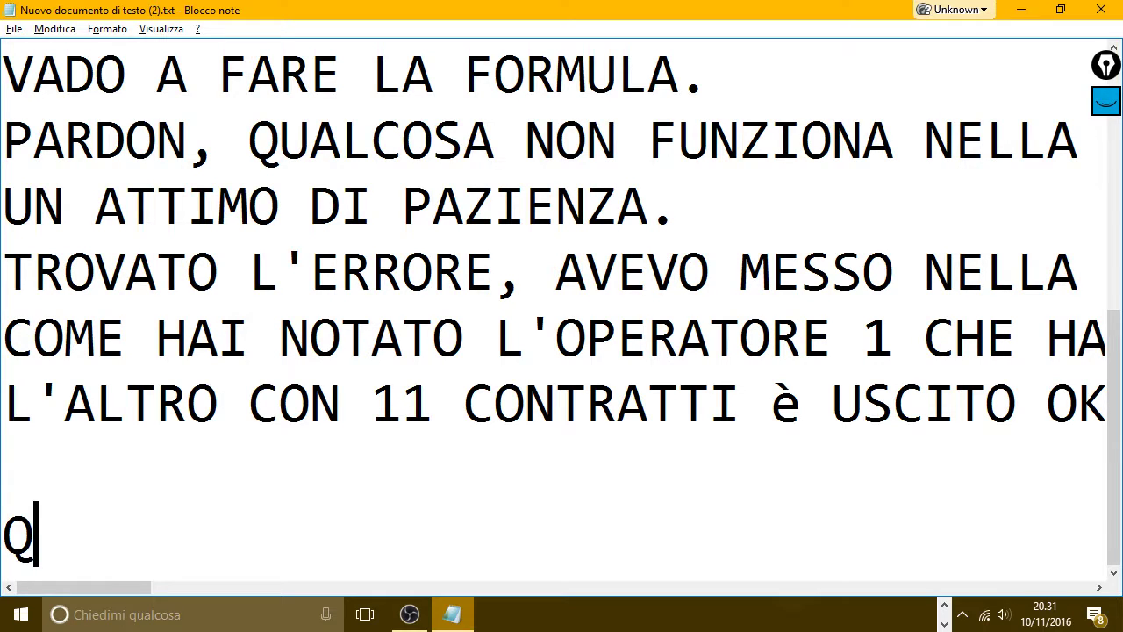
{"action": "type", "text": "UINDI"}
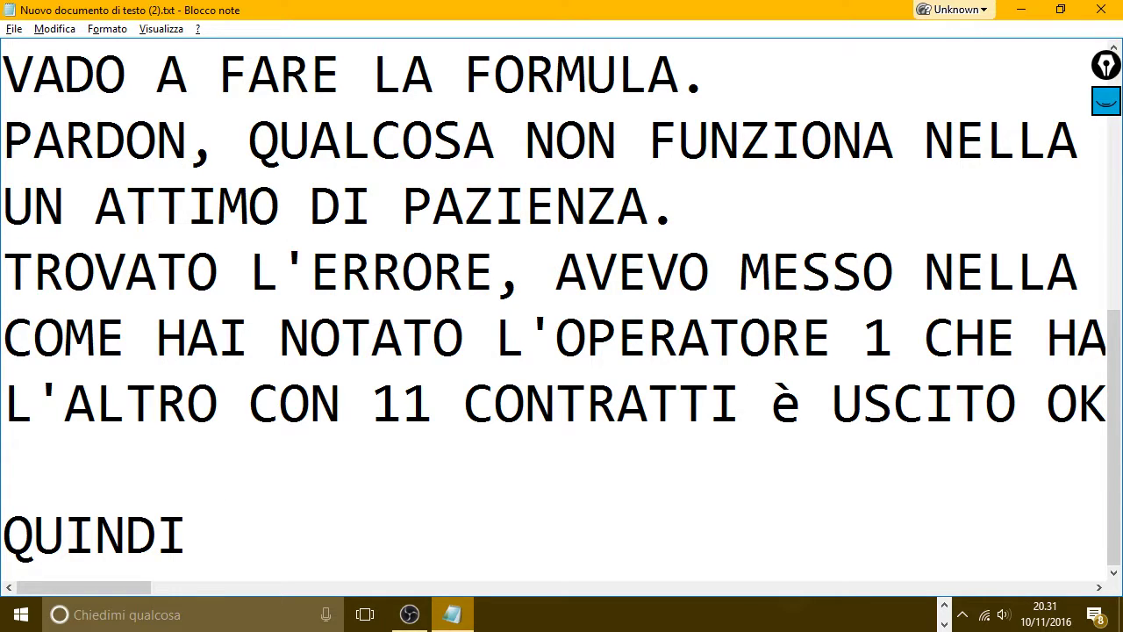
{"action": "type", "text": " LA "}
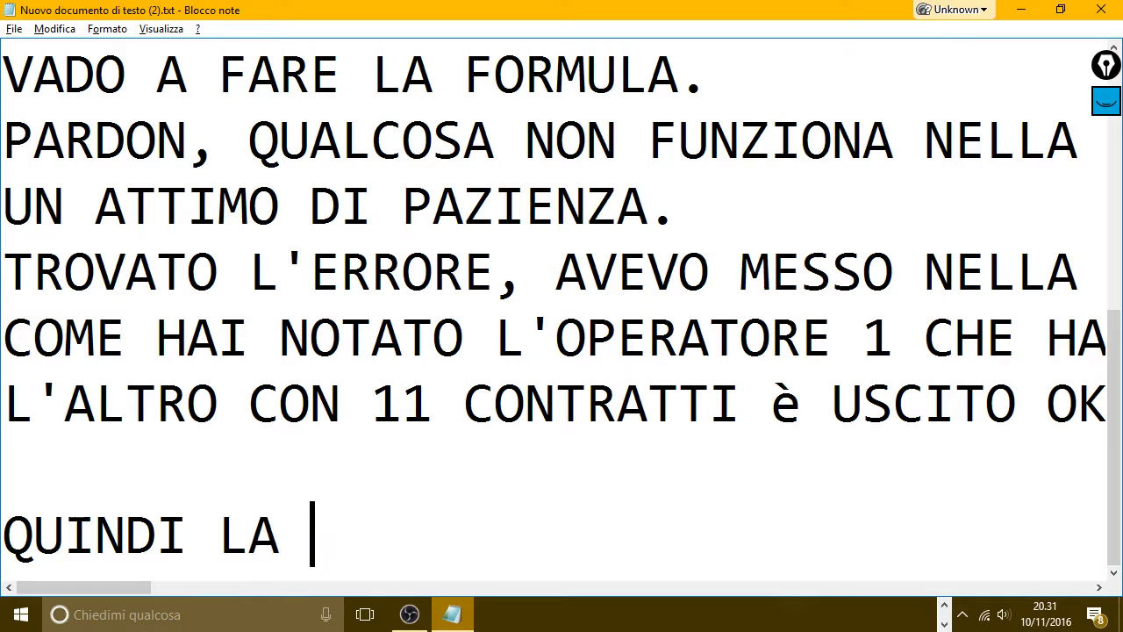
{"action": "type", "text": "FORMULA F"}
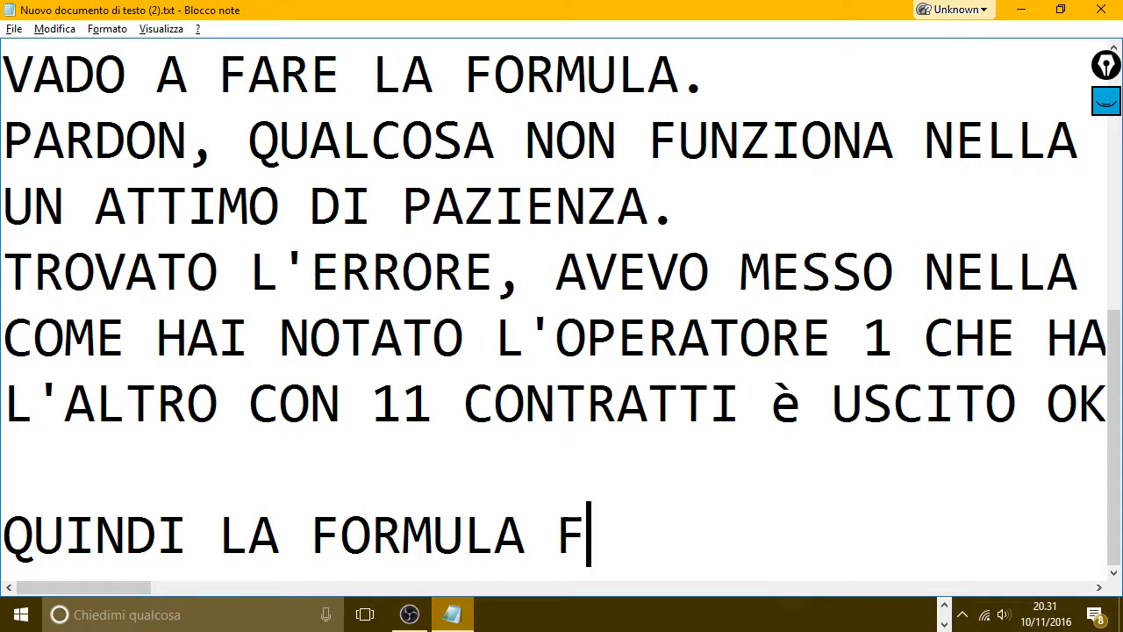
{"action": "type", "text": "UNZIONA."}
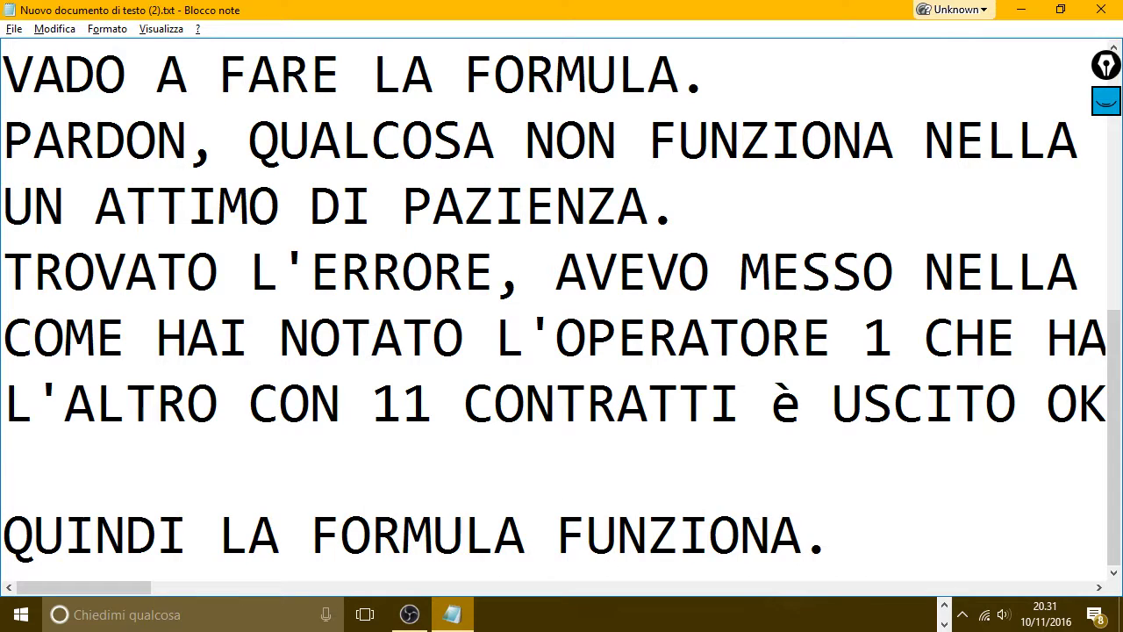
{"action": "key", "text": "Return"}
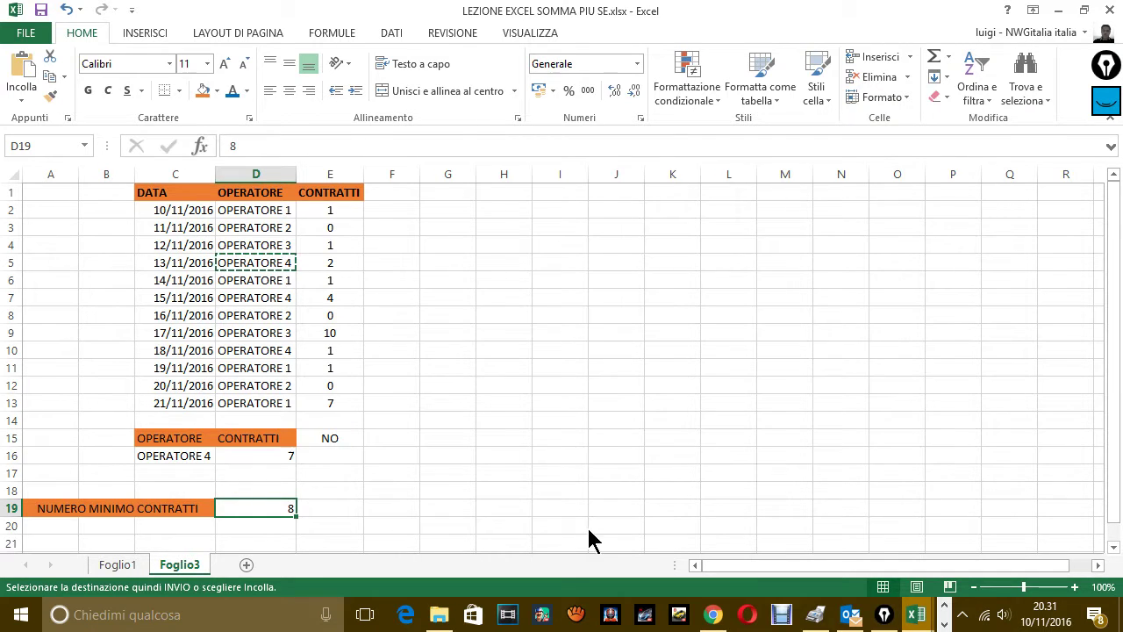
{"action": "type", "text": "IO"}
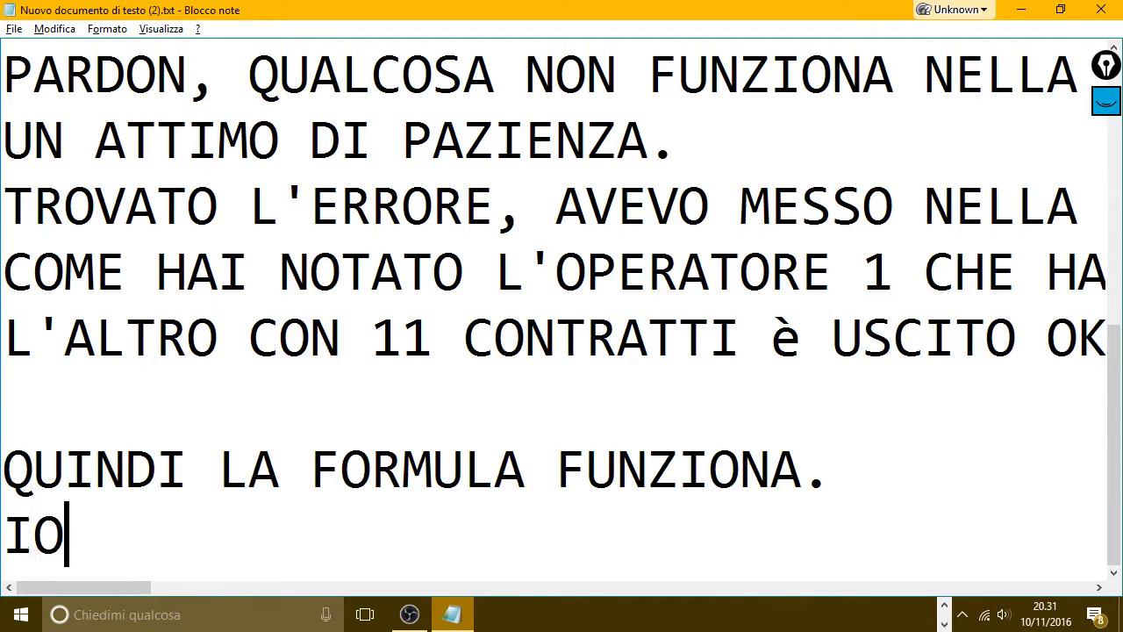
{"action": "type", "text": " HO FATTO IL C"}
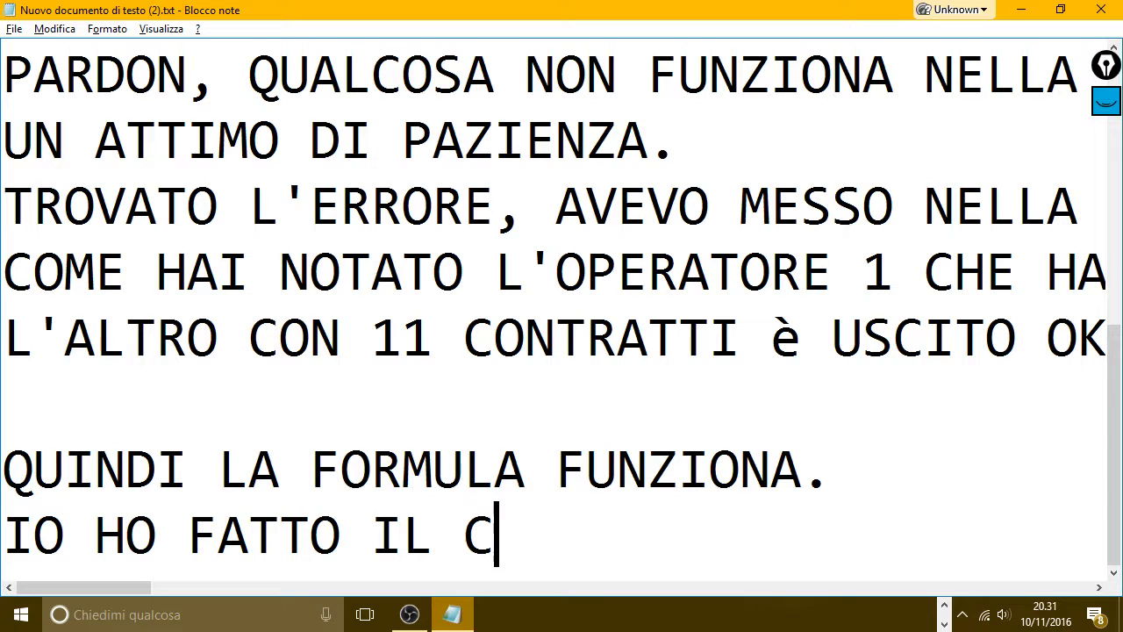
{"action": "type", "text": "OPIA INCOL"}
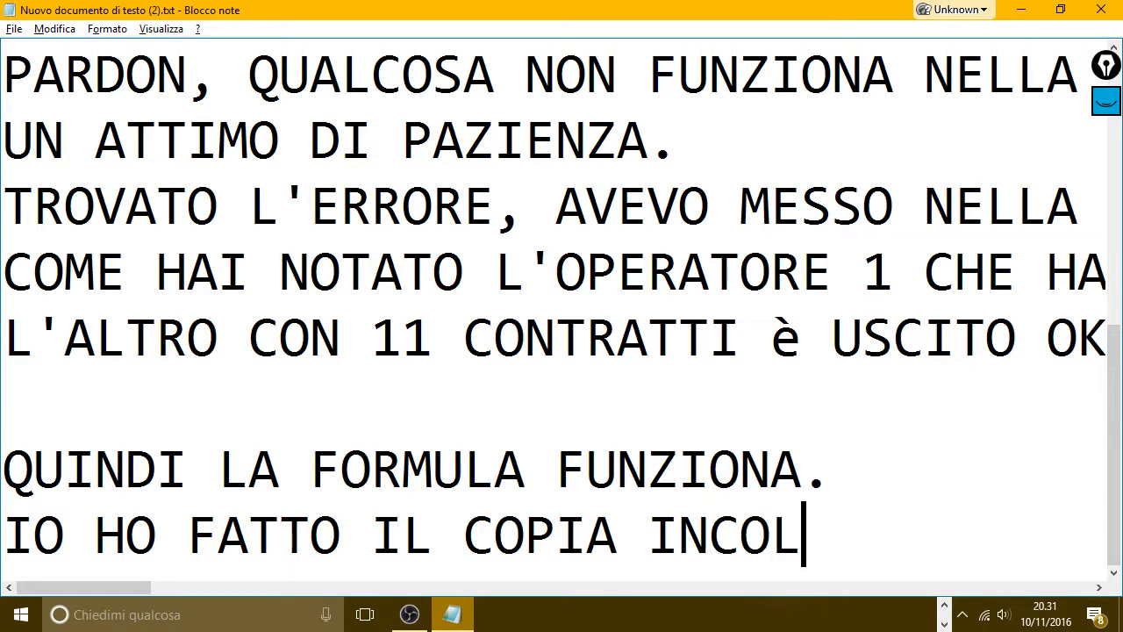
{"action": "type", "text": "LA NELLE CELL"}
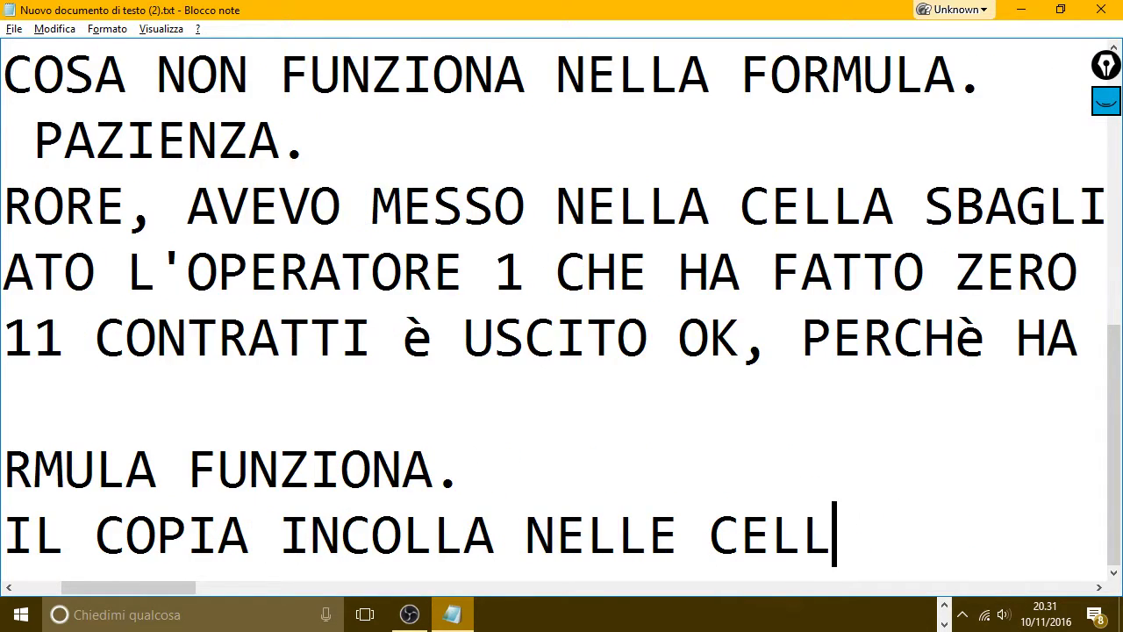
{"action": "type", "text": "E PERCH"}
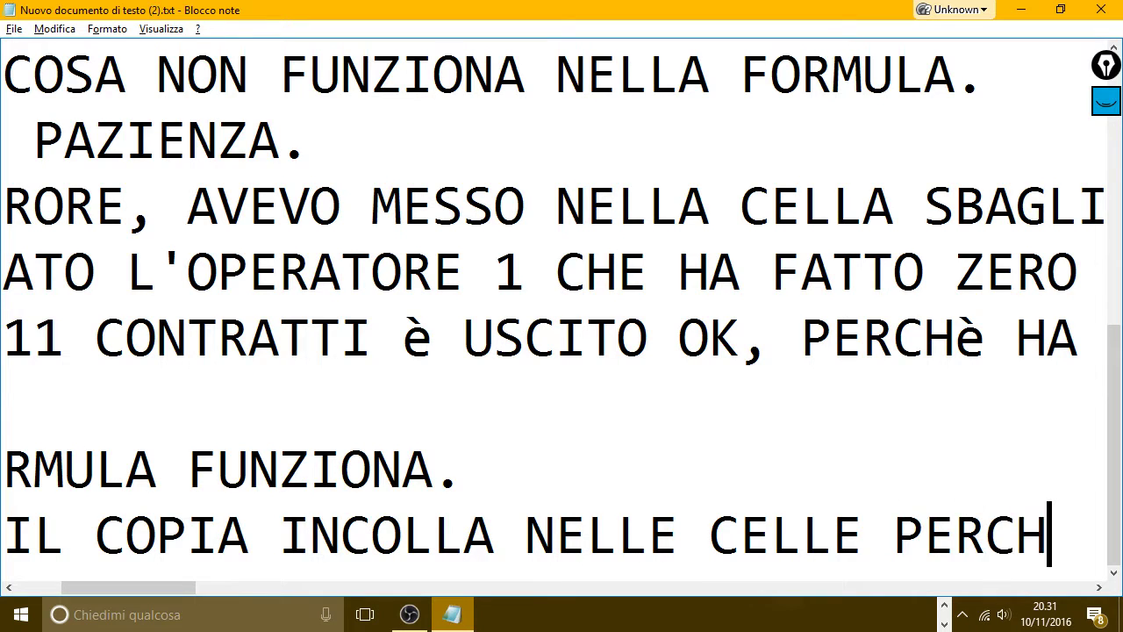
{"action": "type", "text": "E SE QU"}
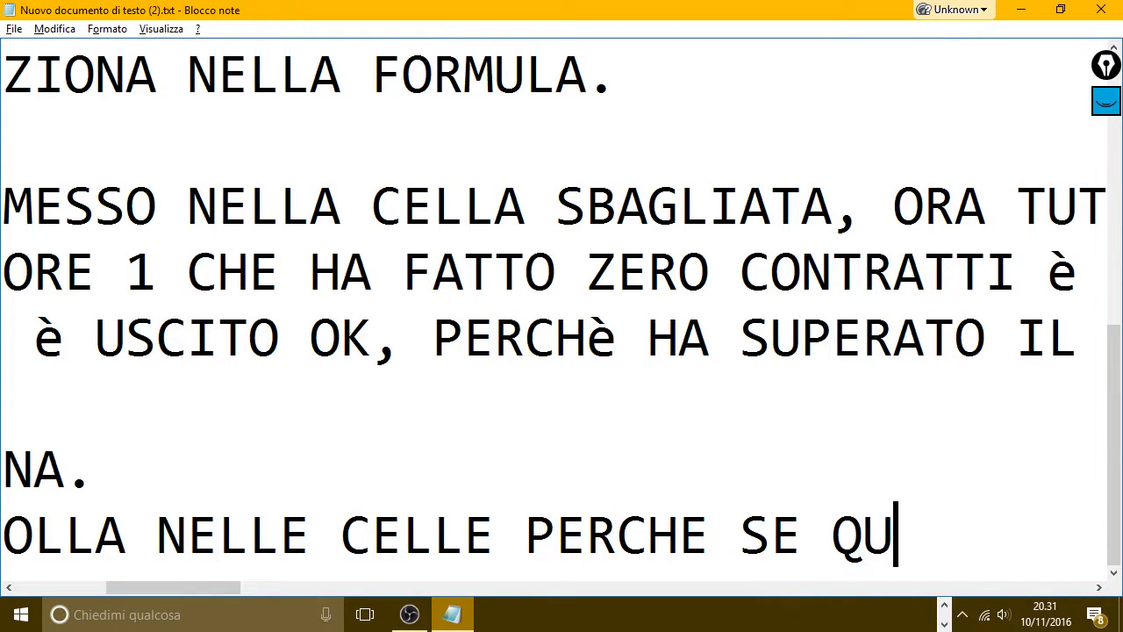
{"action": "type", "text": "ANDO ANDA"}
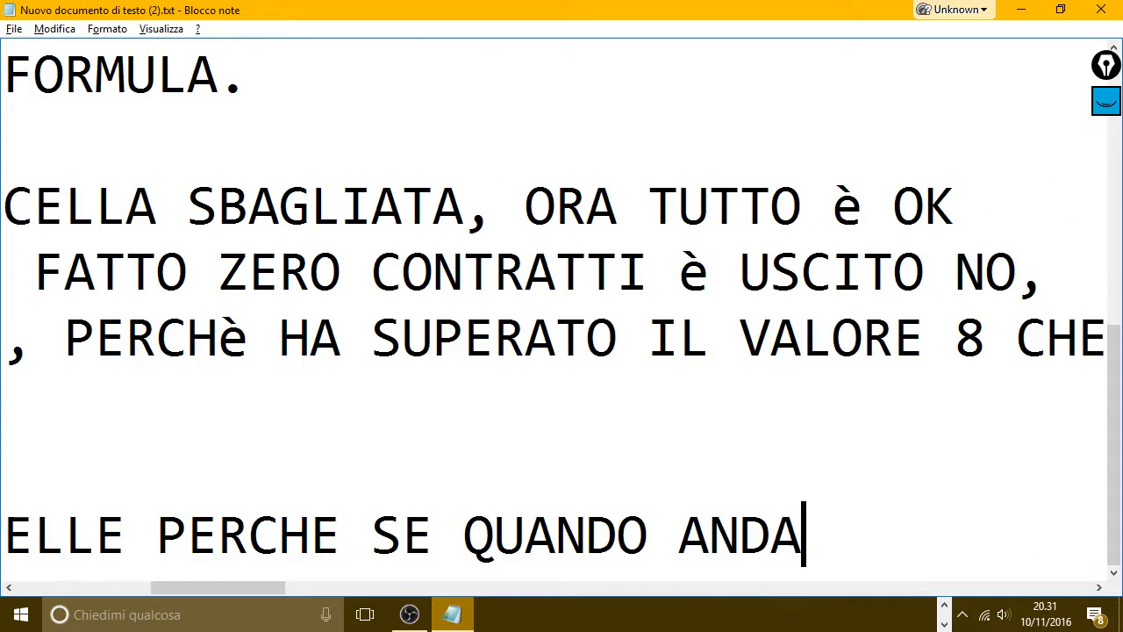
{"action": "type", "text": "TE A SCRI"}
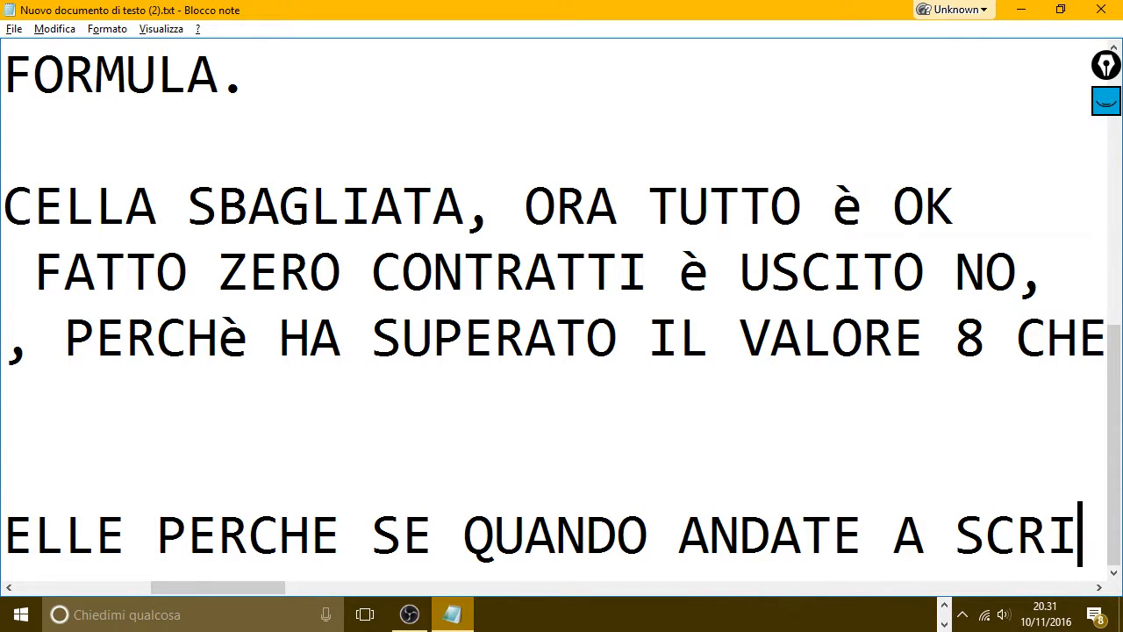
{"action": "type", "text": "VERE VOI L"}
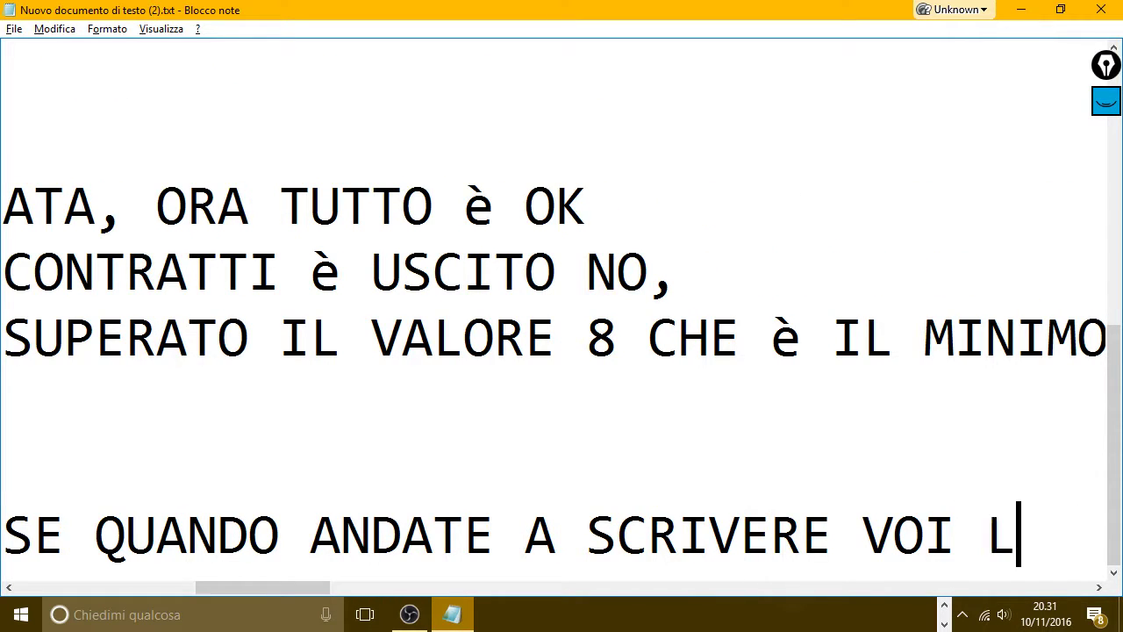
{"action": "type", "text": "'OPERATORE FA"}
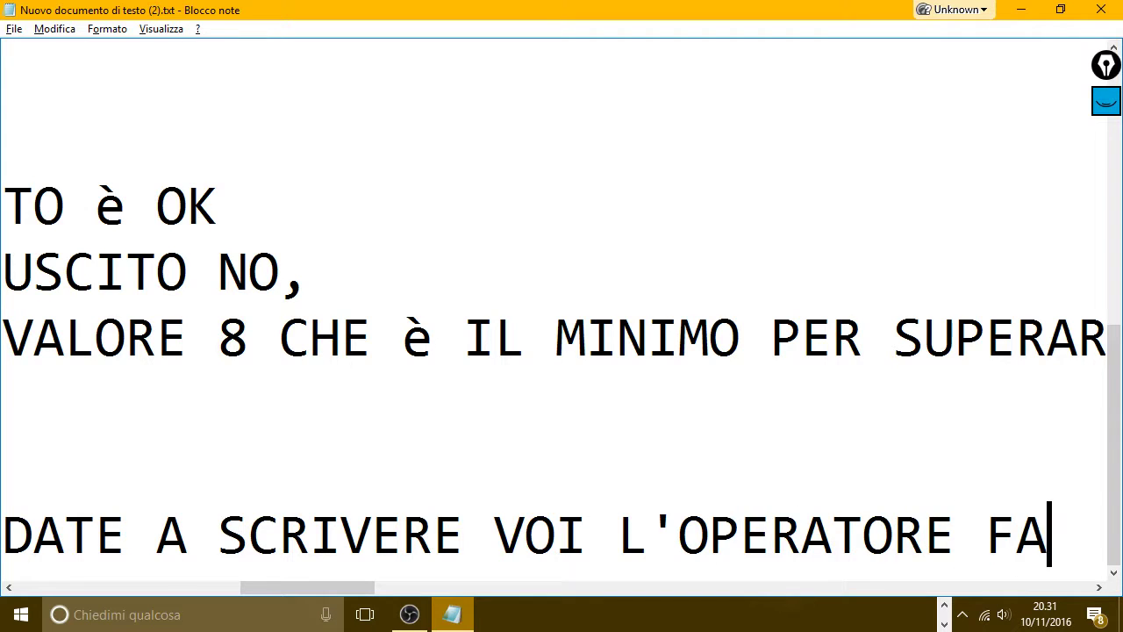
{"action": "type", "text": "TE UN ERRO"}
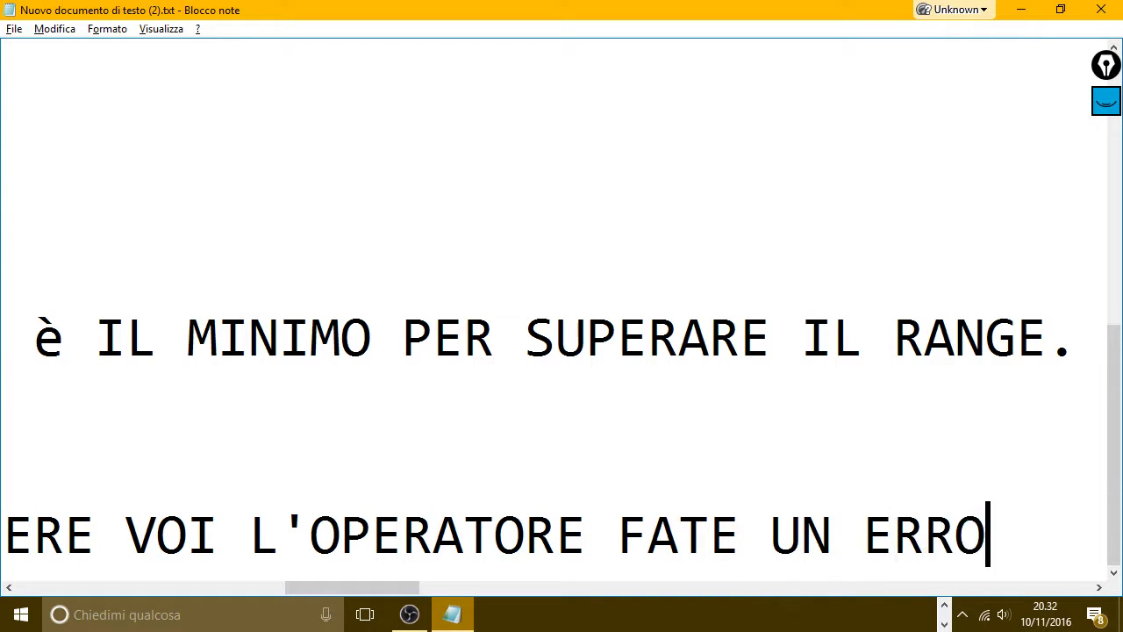
{"action": "type", "text": "RE LA FORMU"}
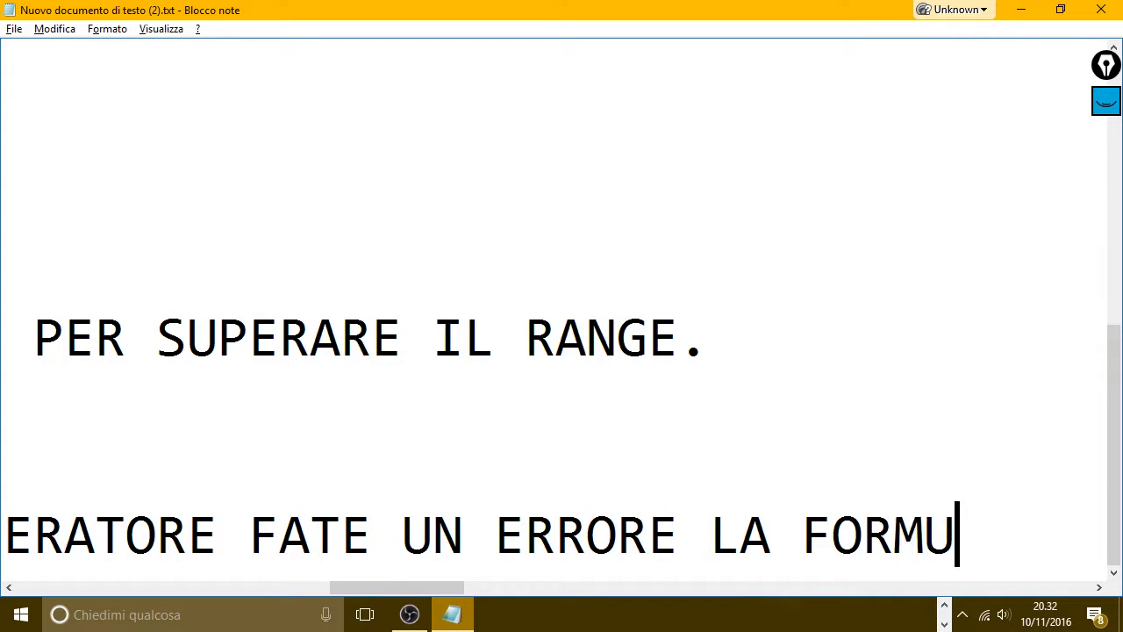
{"action": "type", "text": "LA NON FUN"}
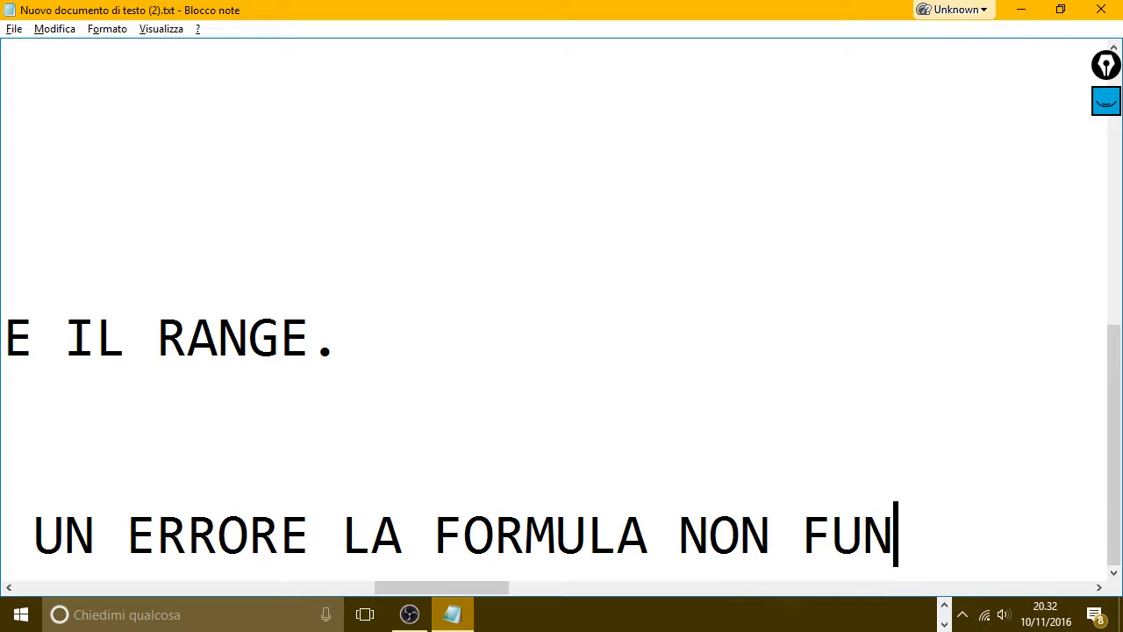
{"action": "type", "text": "ZIONERA. "}
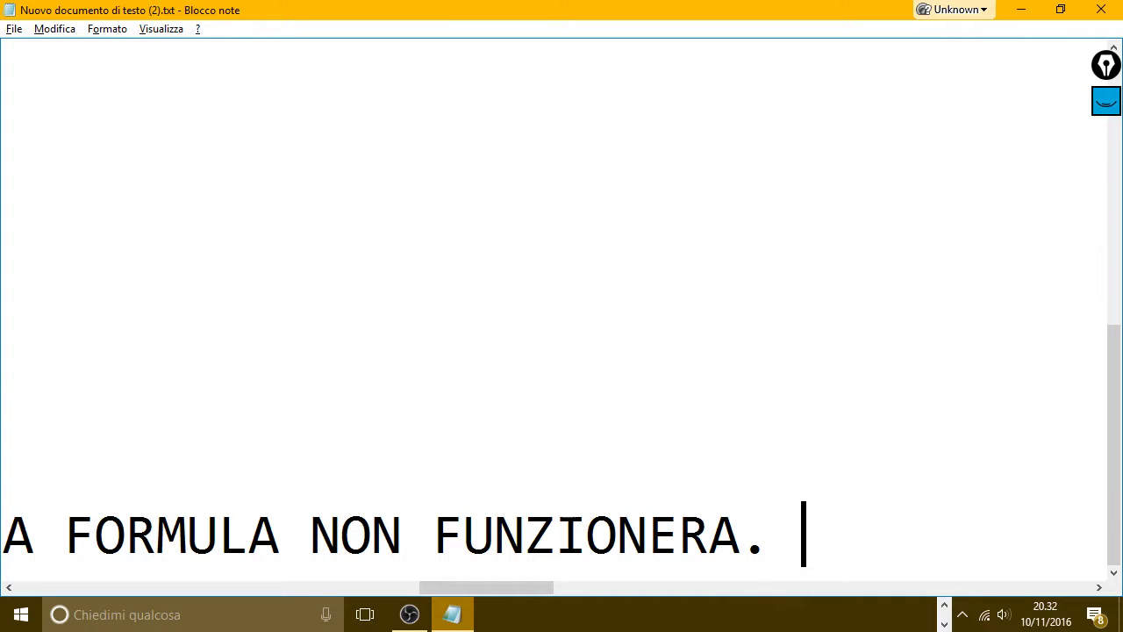
{"action": "type", "text": "FACICO UN "}
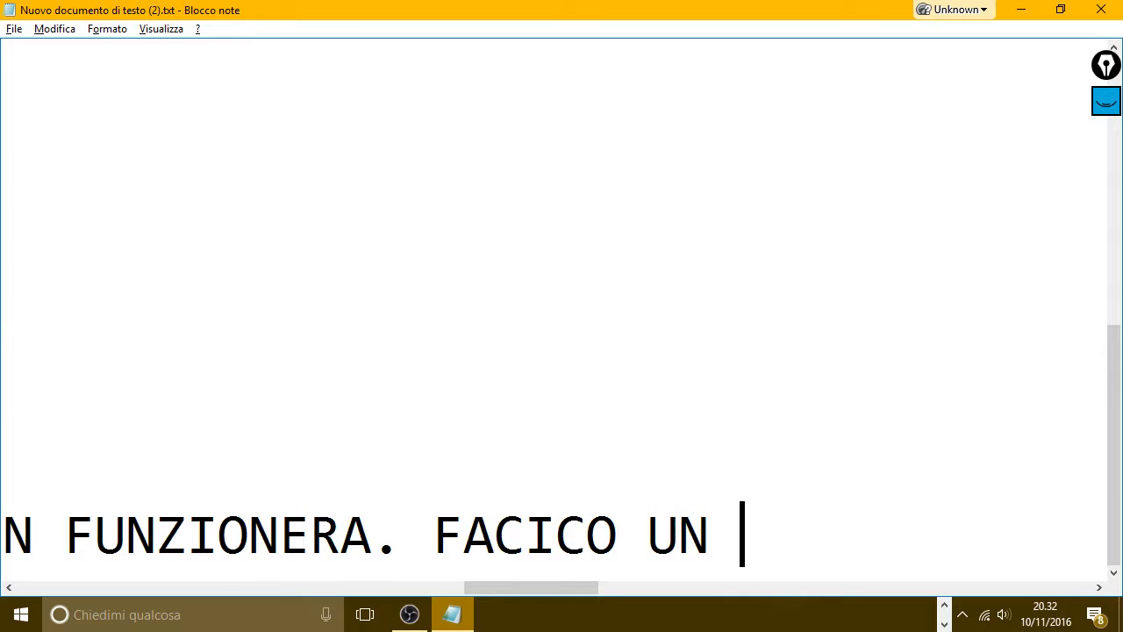
{"action": "type", "text": "ESEMPIO"}
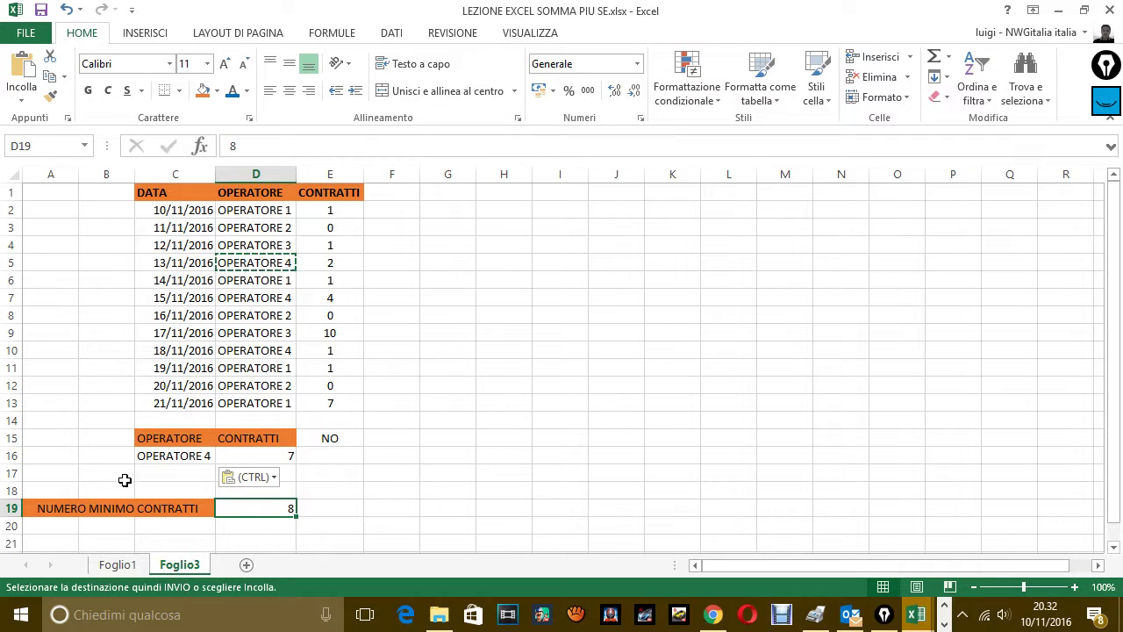
Retype the operator name in C16 by hand, briefly making D16 show 0.
{"action": "left_click", "coordinate": [205, 451]}
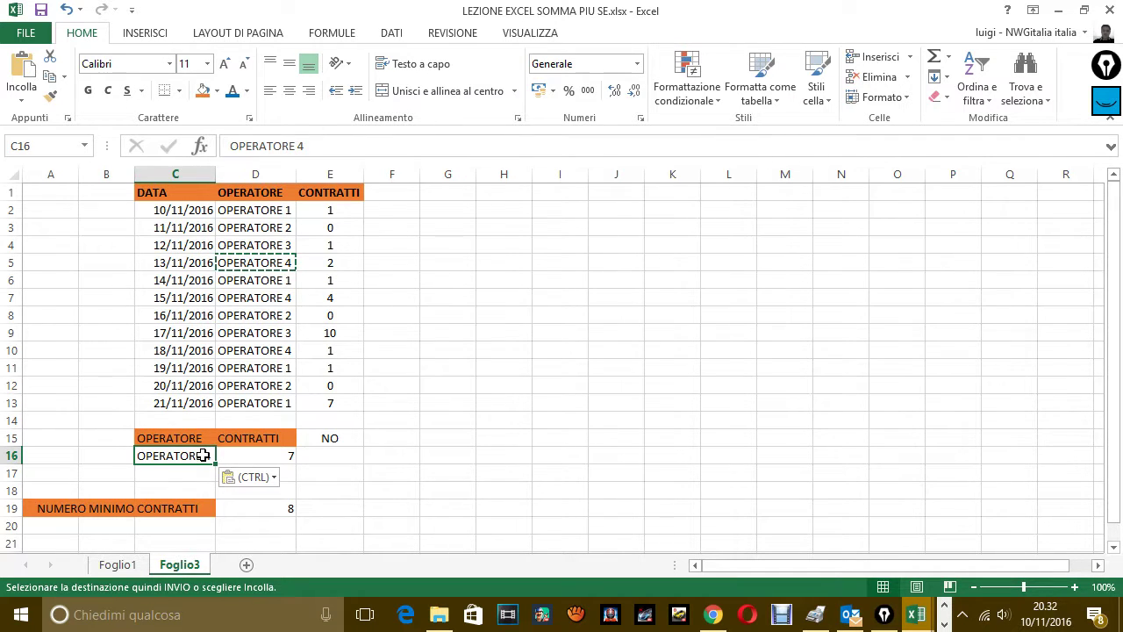
{"action": "type", "text": "OPE"}
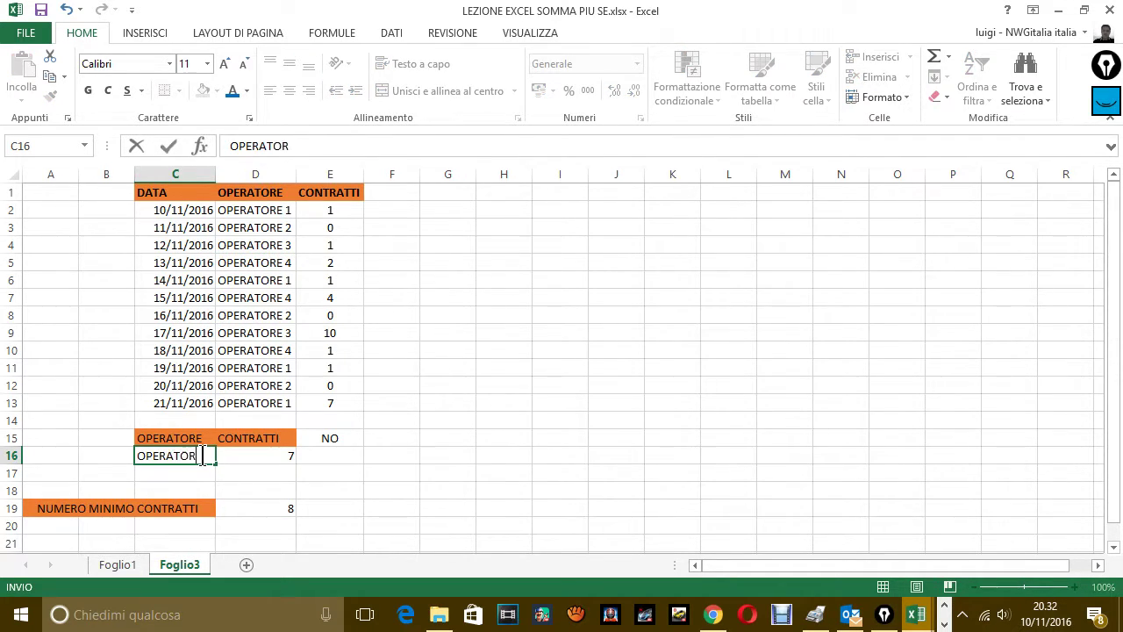
{"action": "key", "text": "Return"}
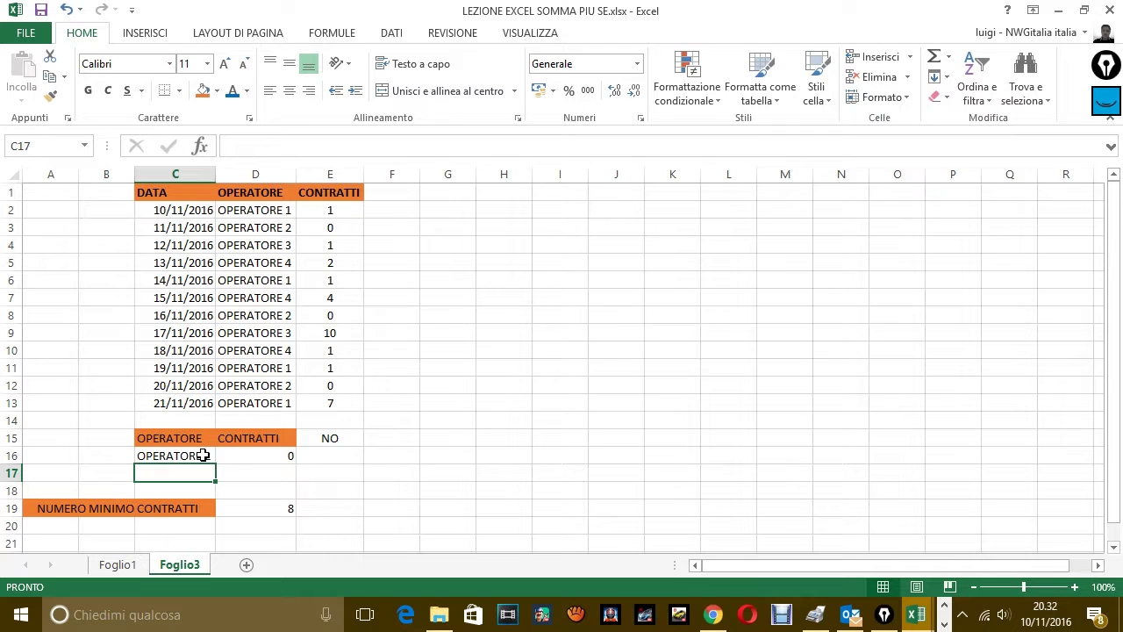
{"action": "left_click", "coordinate": [202, 454]}
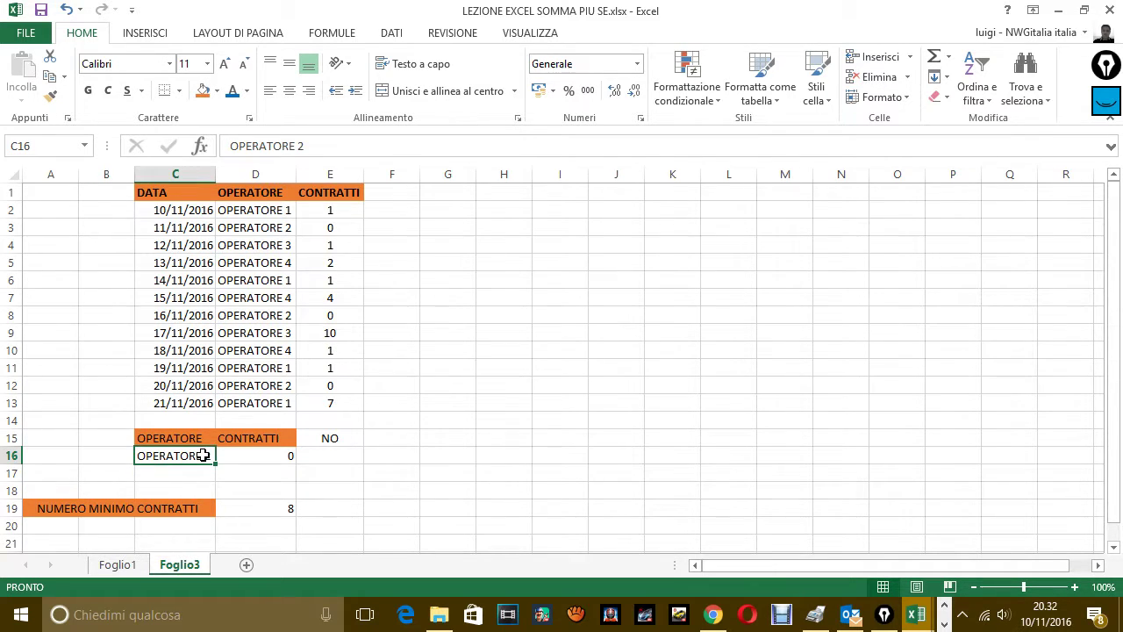
{"action": "type", "text": "O"}
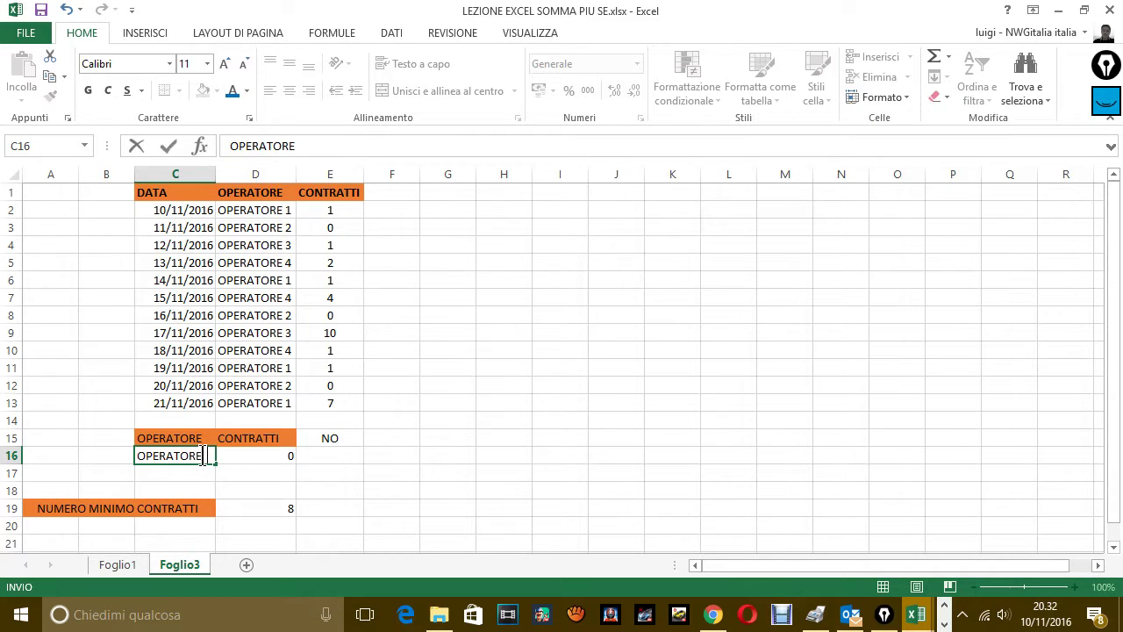
{"action": "type", "text": "2"}
{"action": "key", "text": "Return"}
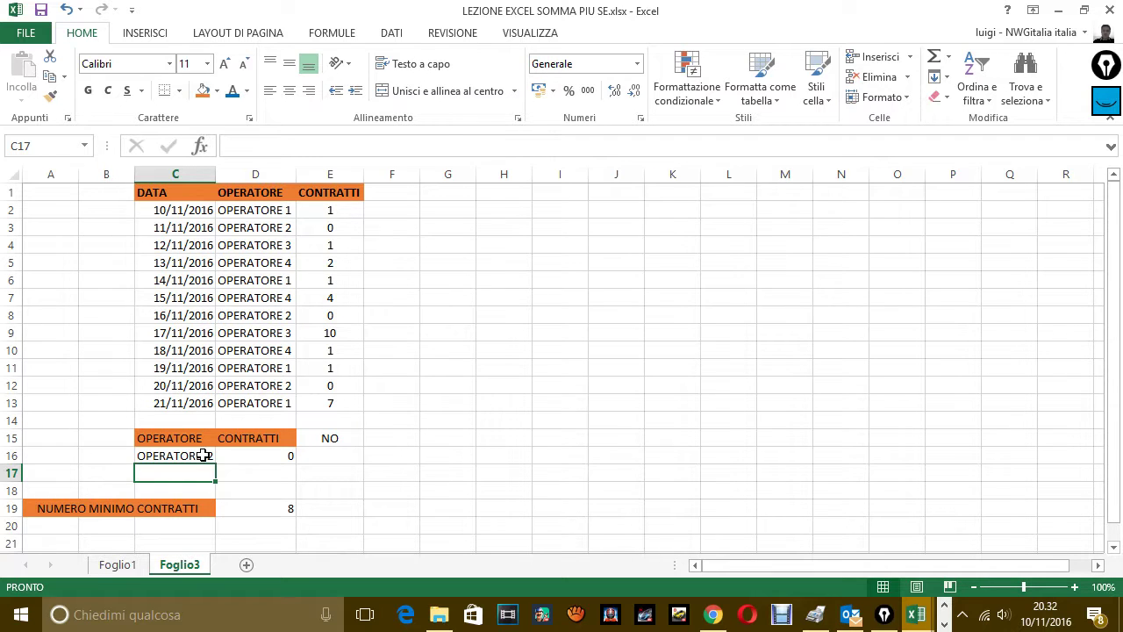
{"action": "left_click", "coordinate": [194, 456]}
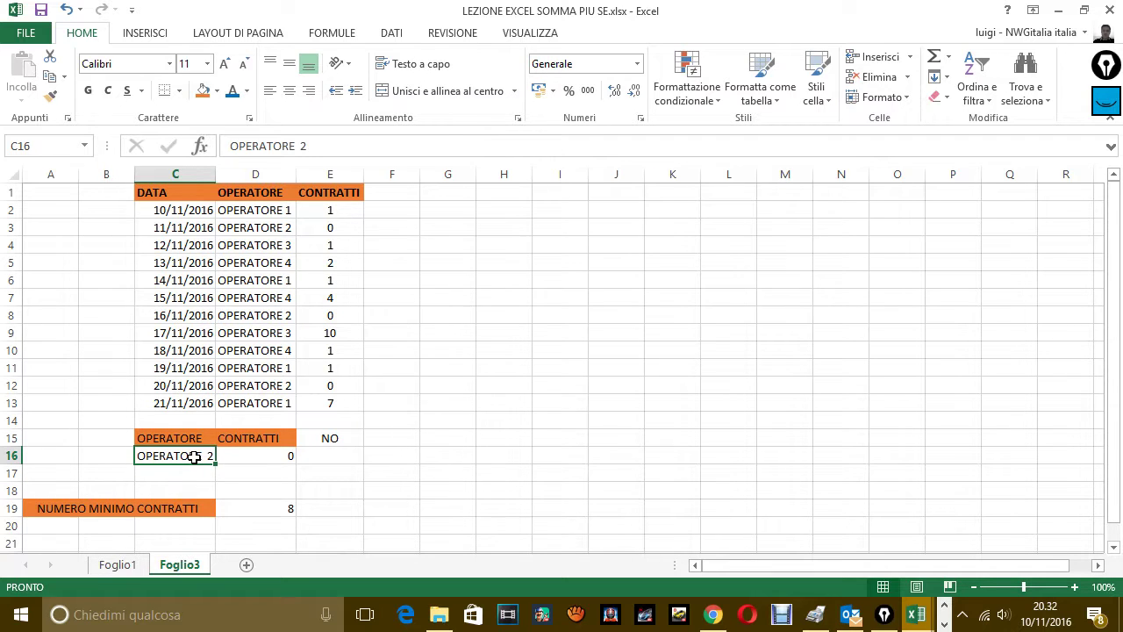
{"action": "type", "text": "O"}
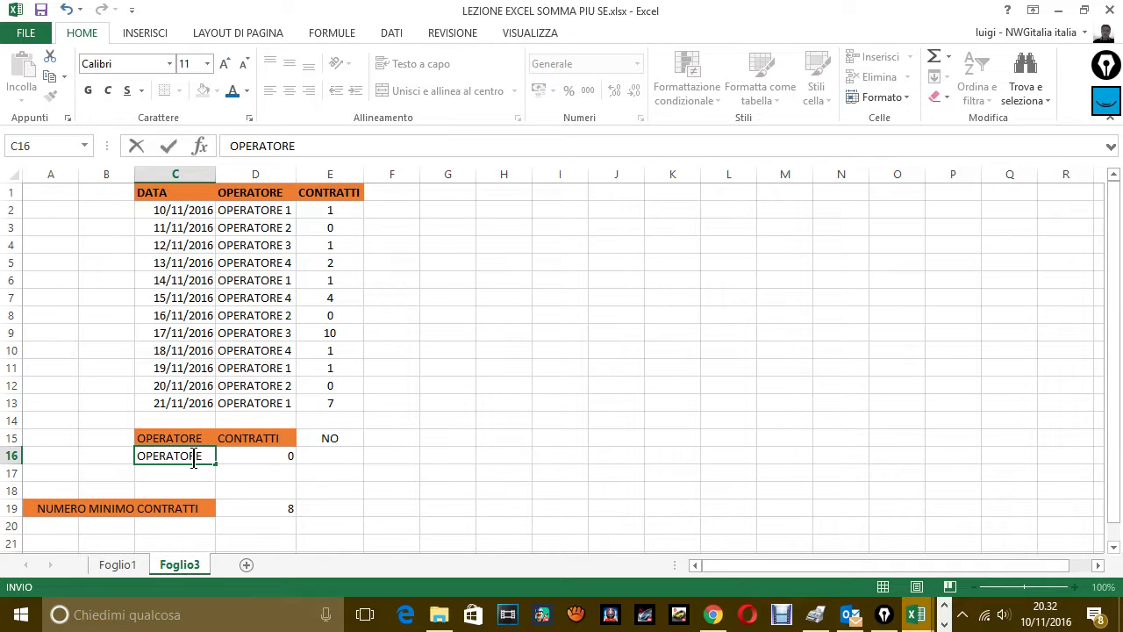
{"action": "type", "text": "4"}
{"action": "key", "text": "Return"}
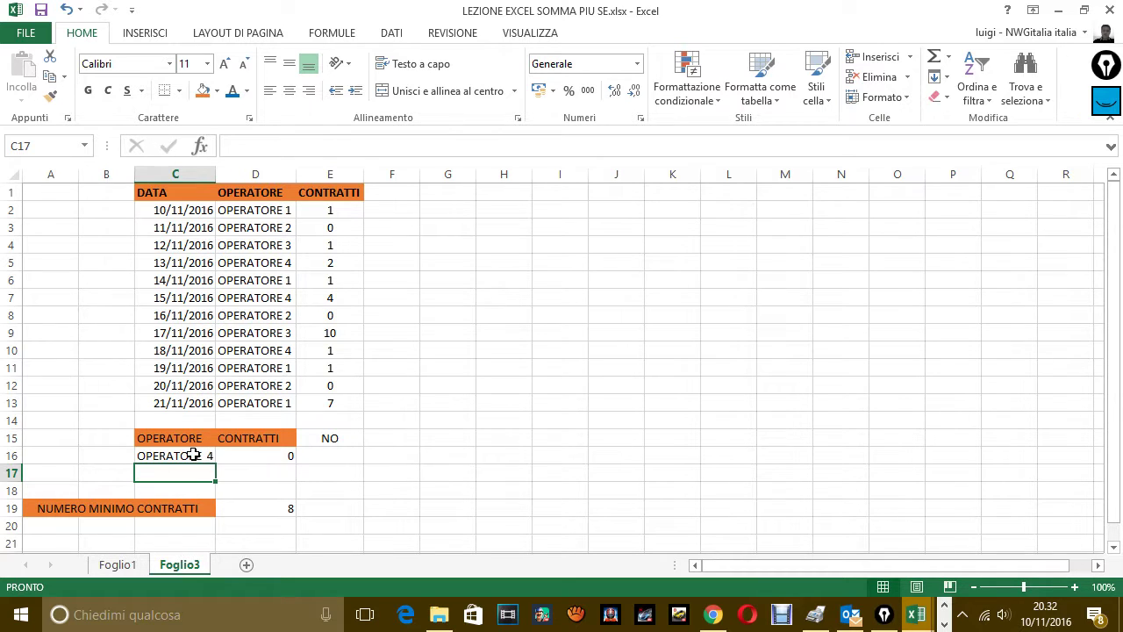
Copy OPERATORE 4 from D5 into C16, restoring D16 to 7.
{"action": "left_click", "coordinate": [268, 264]}
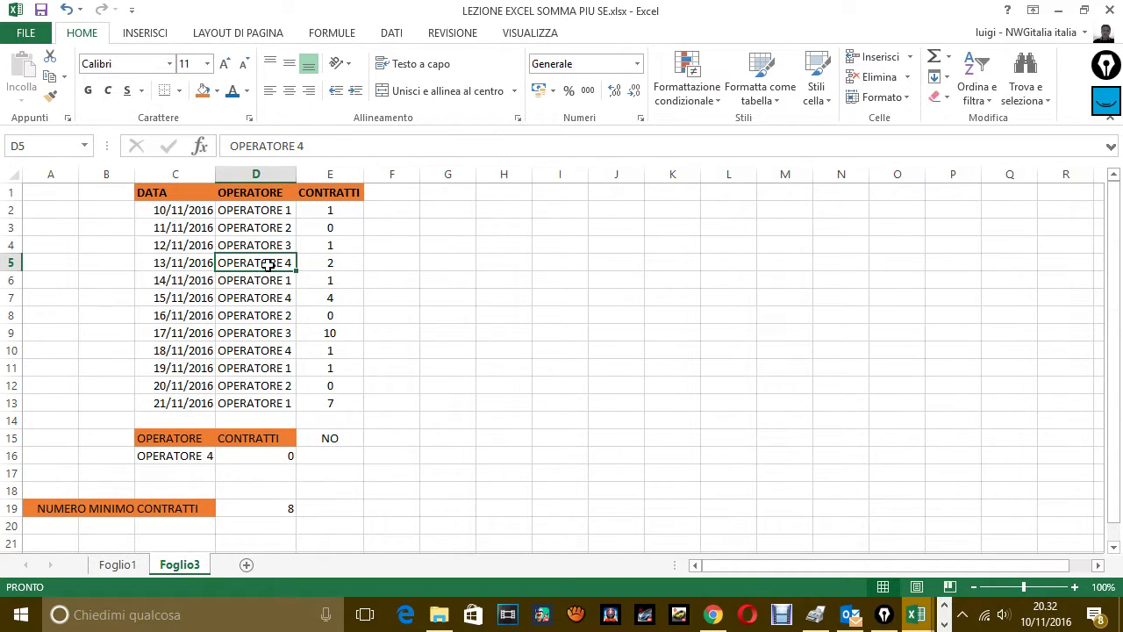
{"action": "key", "text": "ctrl+c"}
{"action": "left_click", "coordinate": [191, 458]}
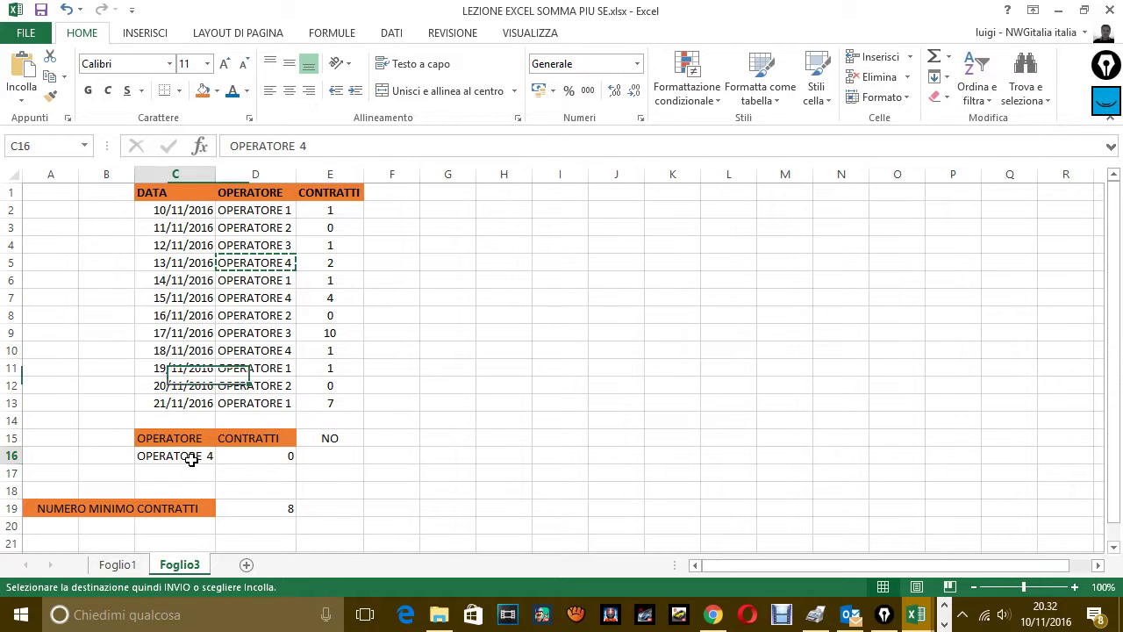
{"action": "key", "text": "ctrl+v"}
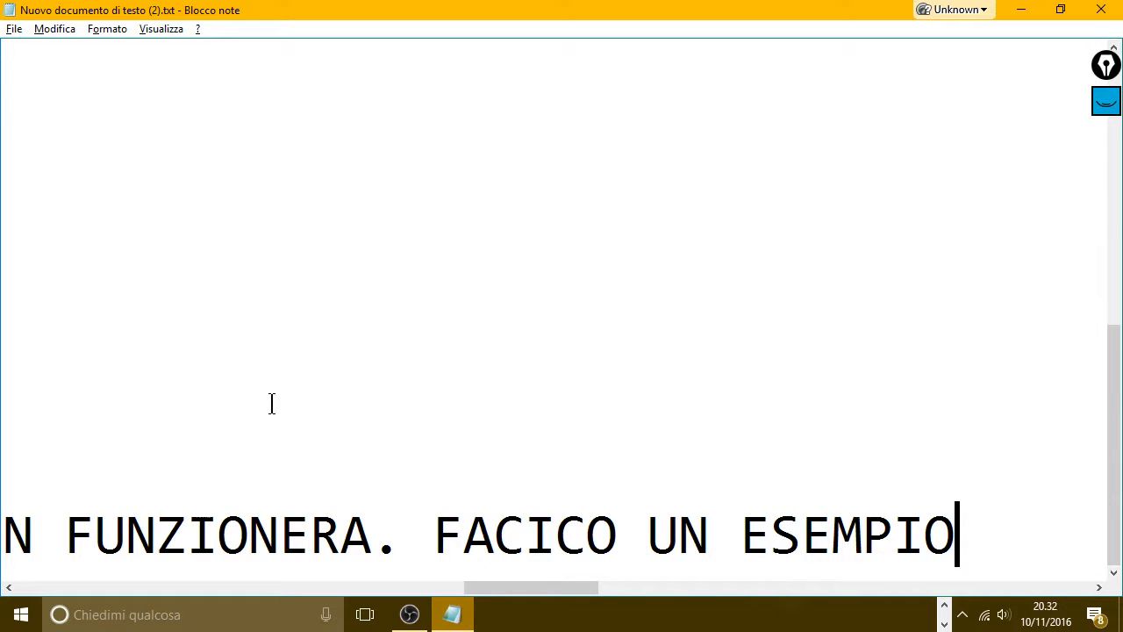
Note that one extra space in the name gives the wrong result.
{"action": "key", "text": "Return"}
{"action": "type", "text": "COME HAI "}
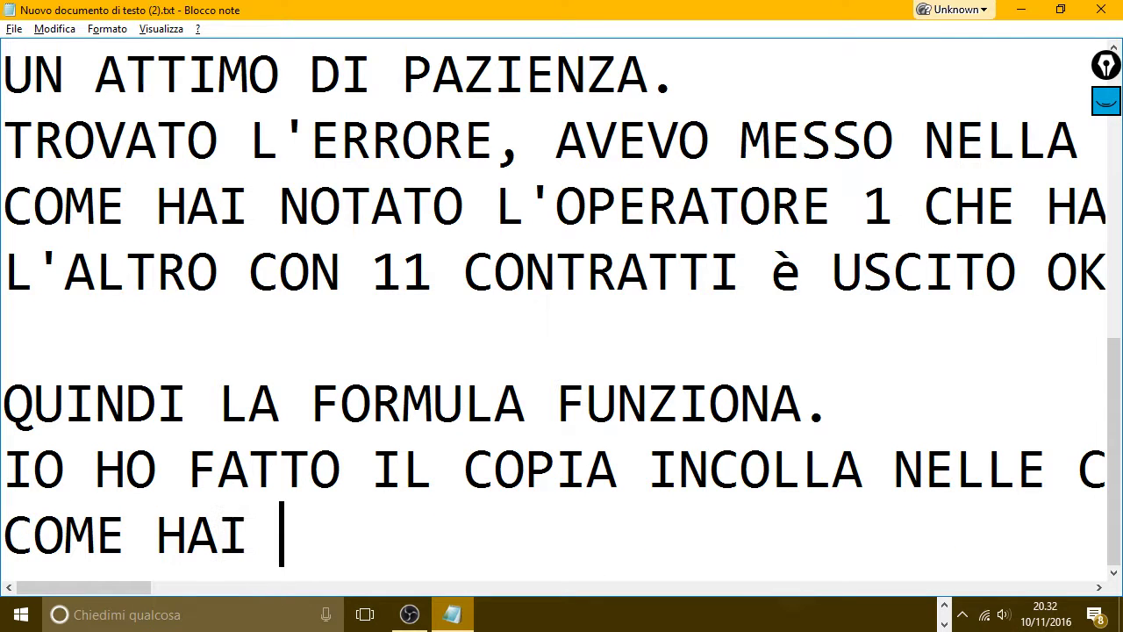
{"action": "type", "text": "NOTATO "}
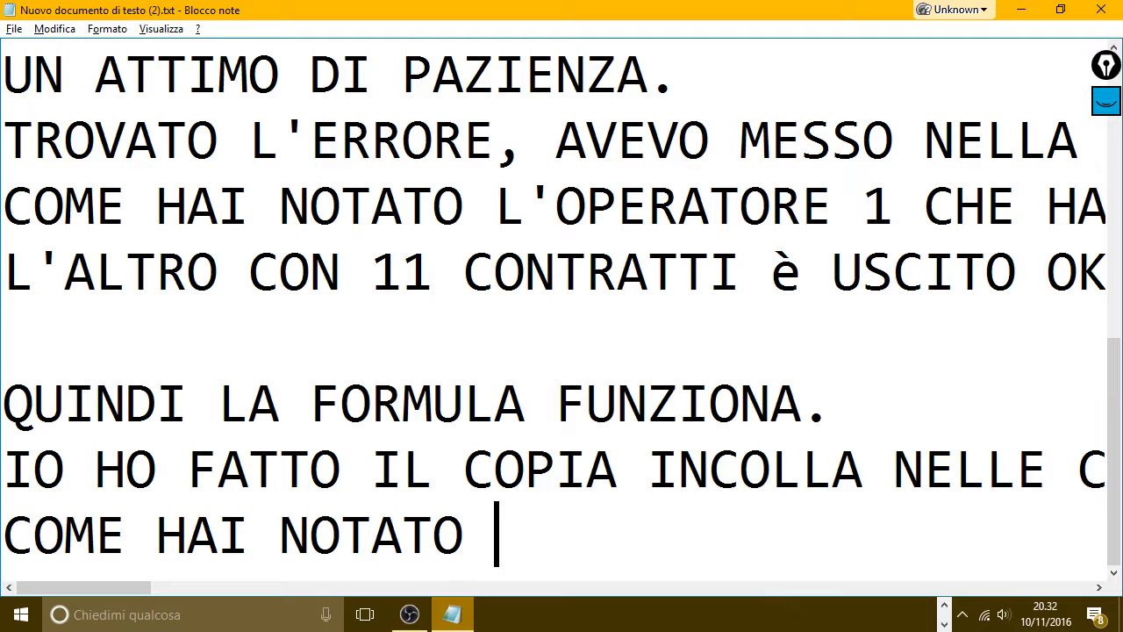
{"action": "type", "text": "SE IO PER "}
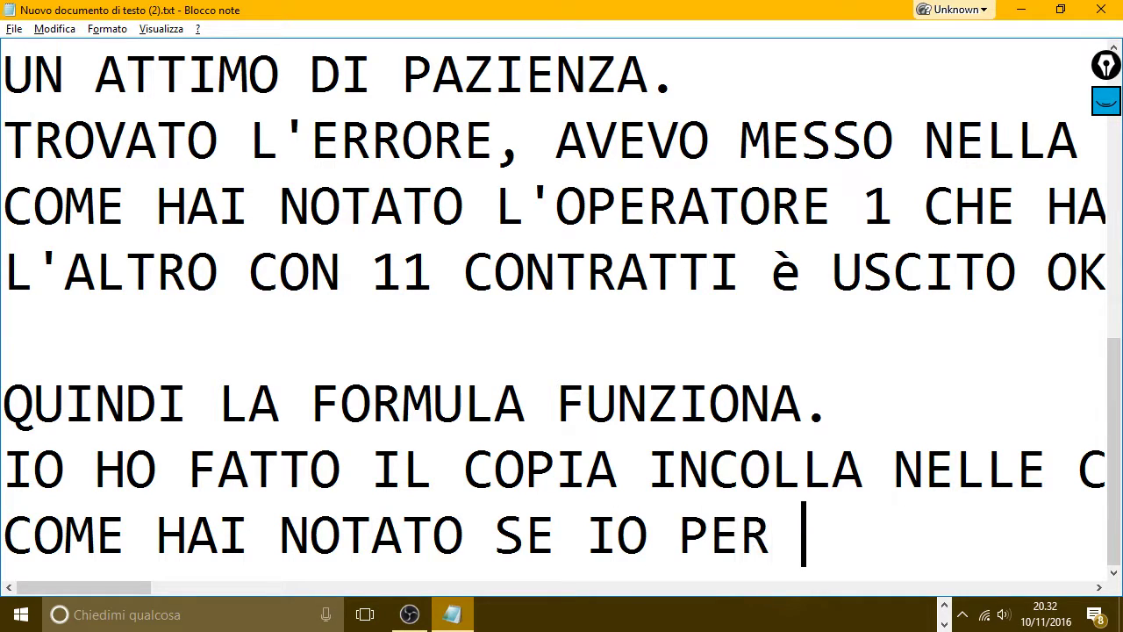
{"action": "type", "text": "ERRORE"}
{"action": "key", "text": "BackSpace"}
{"action": "type", "text": "RE "}
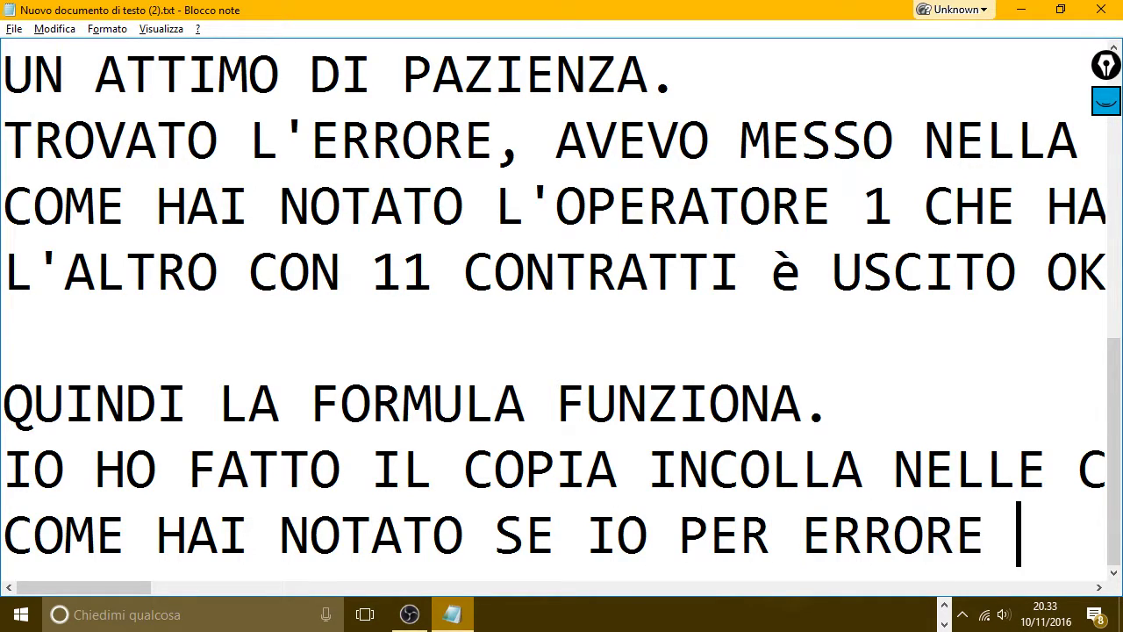
{"action": "type", "text": "METO U"}
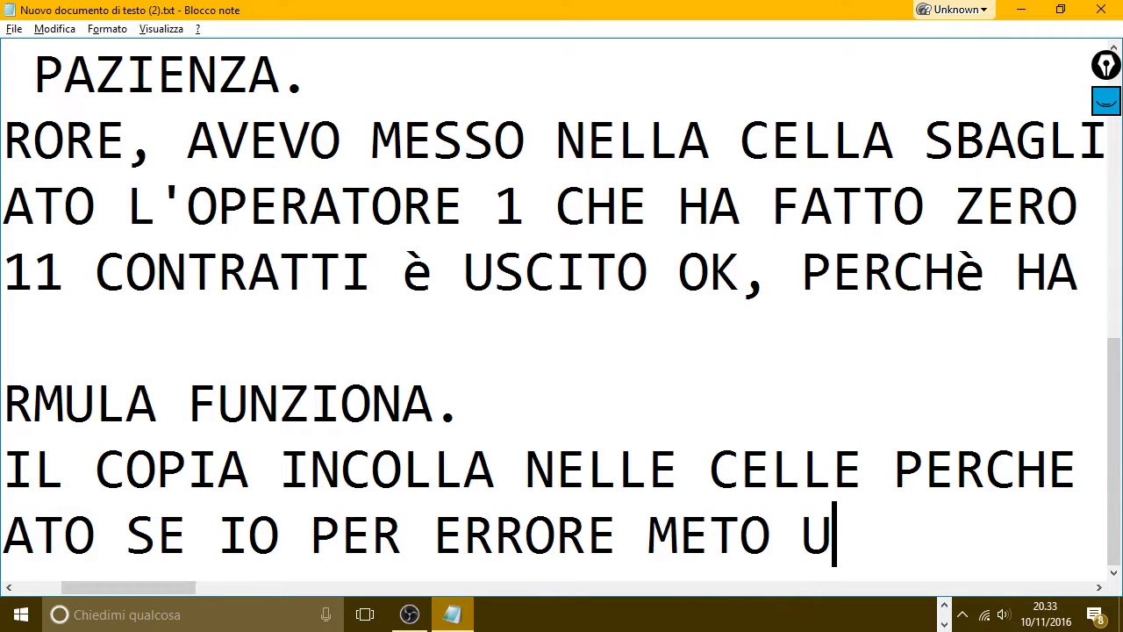
{"action": "type", "text": "N"}
{"action": "key", "text": "BackSpace"}
{"action": "key", "text": "BackSpace"}
{"action": "key", "text": "BackSpace"}
{"action": "key", "text": "BackSpace"}
{"action": "type", "text": "TO U"}
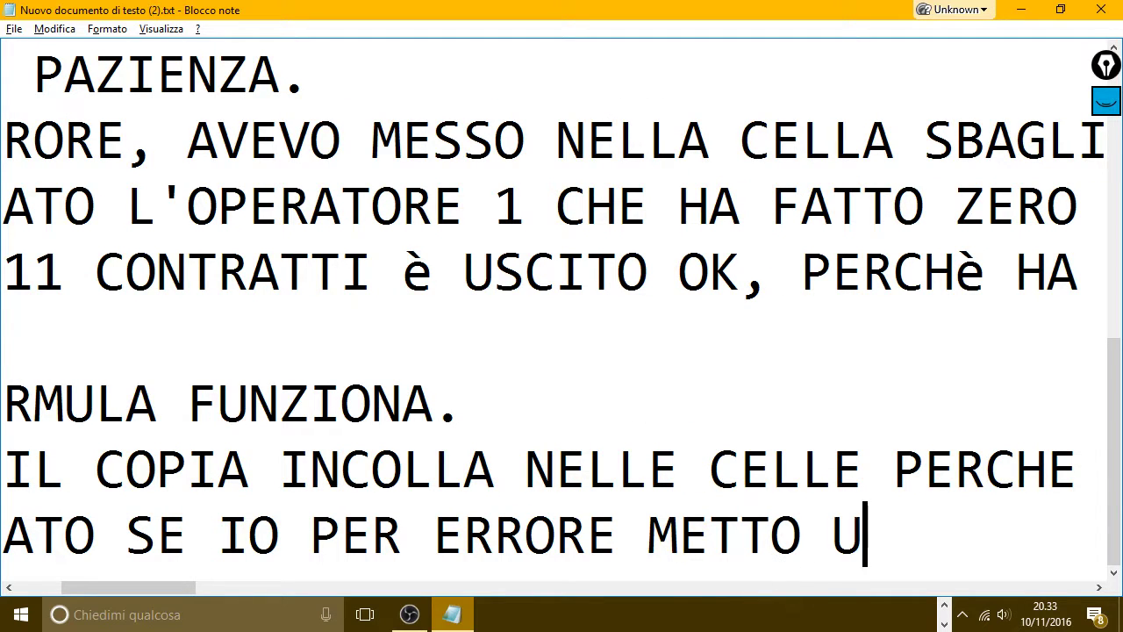
{"action": "type", "text": "NO SPAZION"}
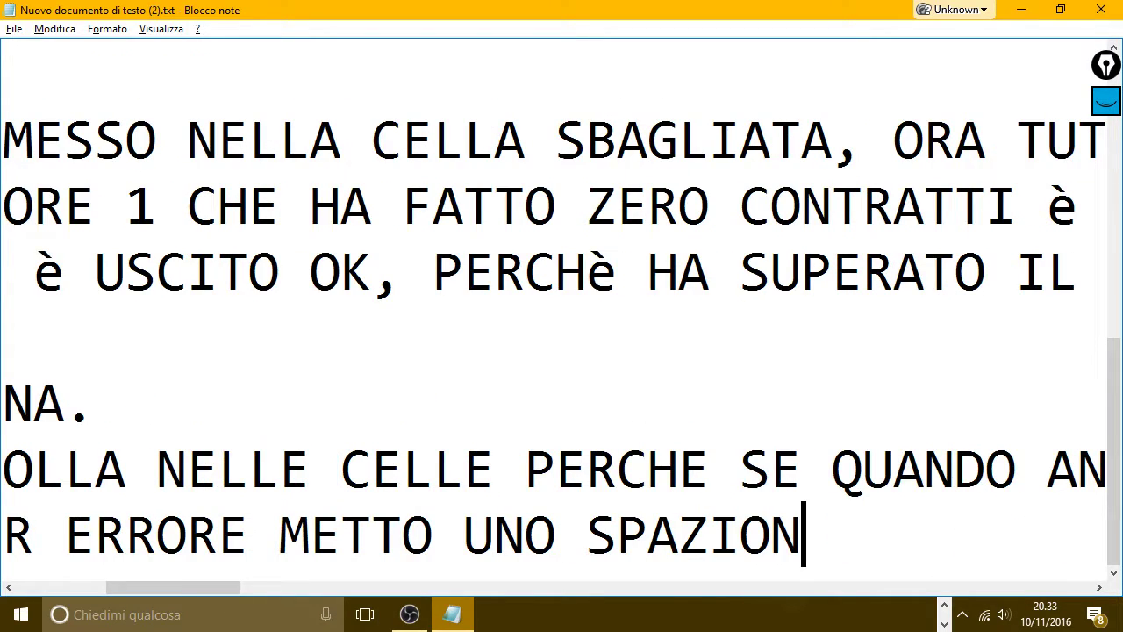
{"action": "key", "text": "BackSpace"}
{"action": "type", "text": "IN PIU QU"}
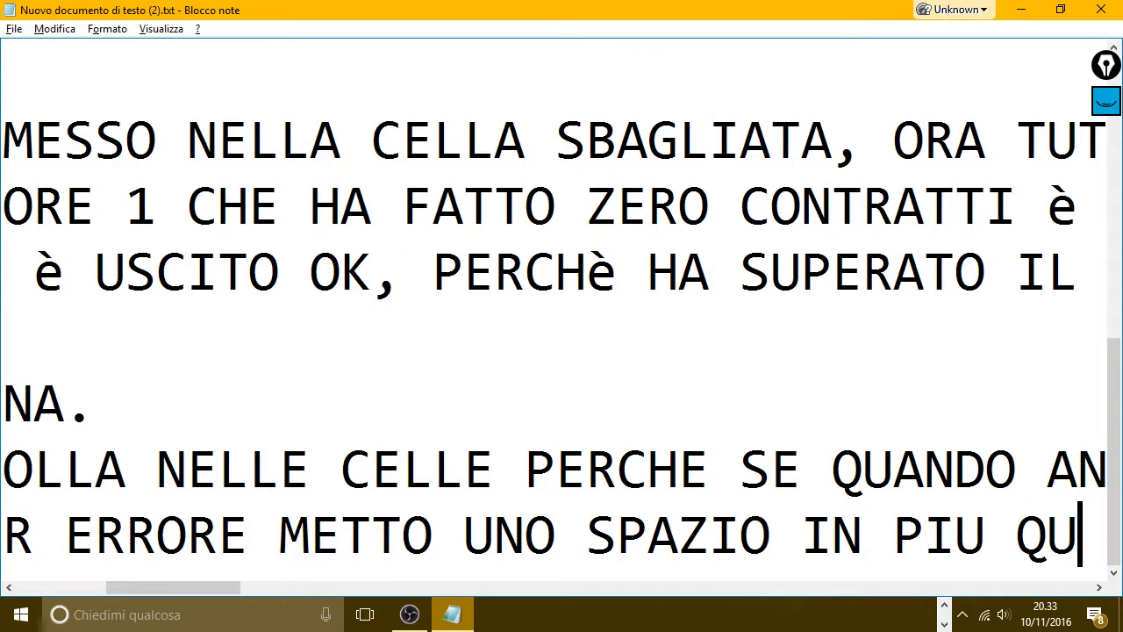
{"action": "type", "text": "ANDO SCRIVO "}
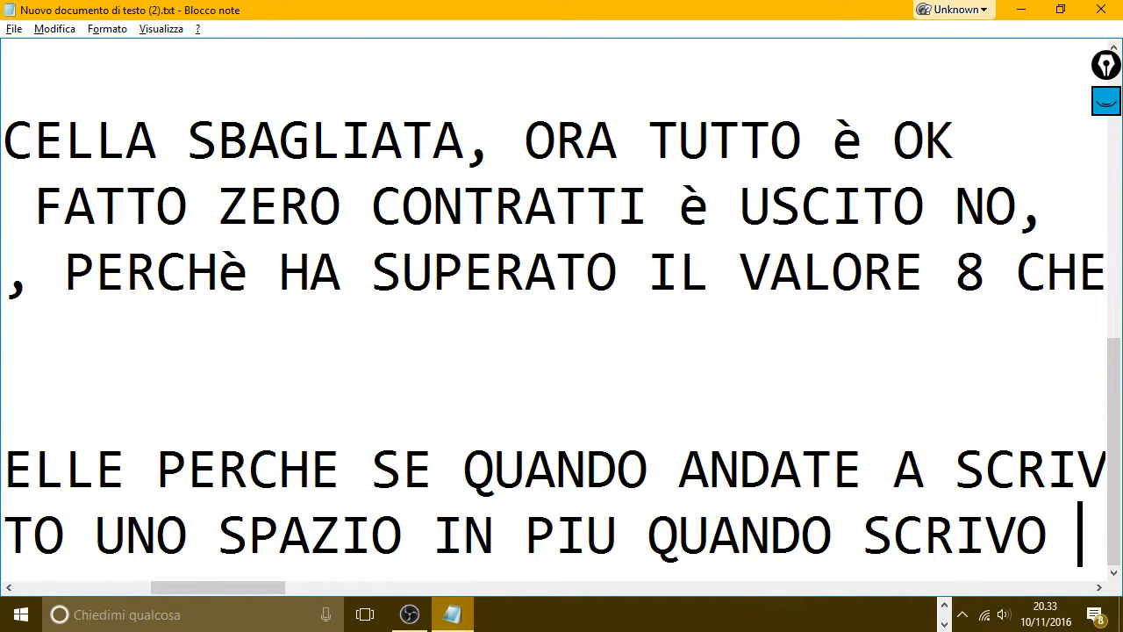
{"action": "type", "text": "NON MI ESC"}
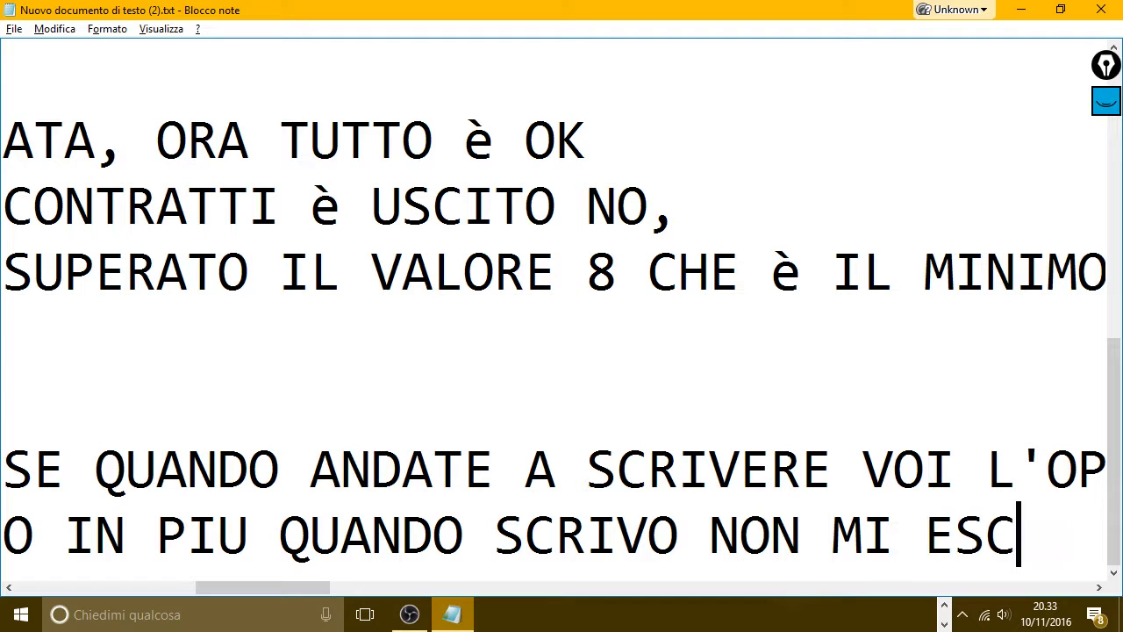
{"action": "type", "text": "E IL RISULTA"}
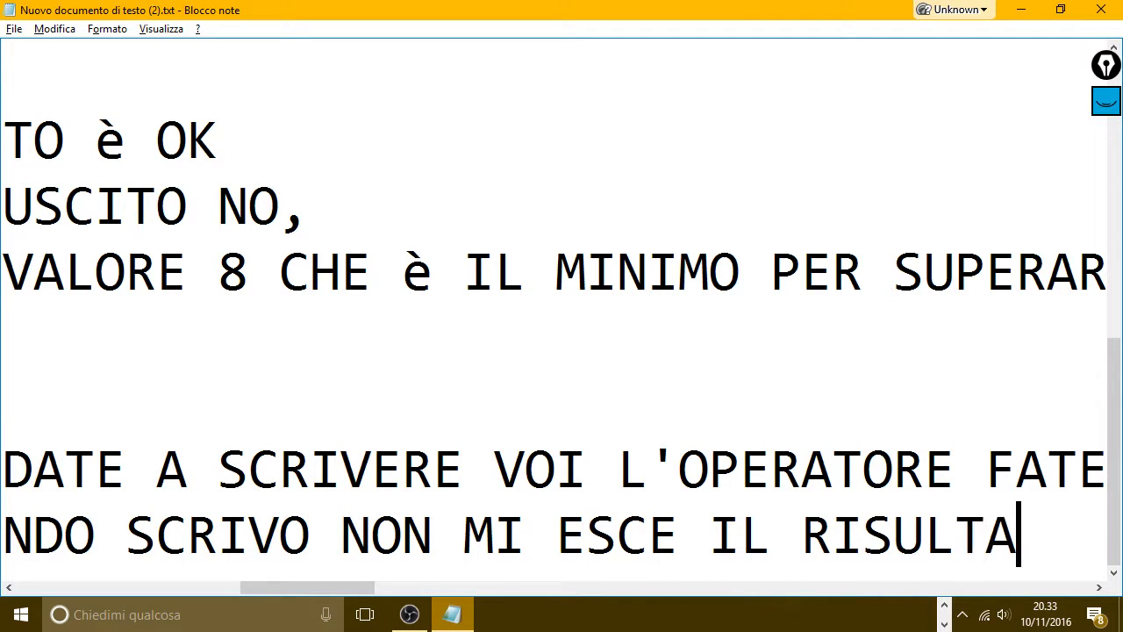
{"action": "type", "text": "TO ESATTO"}
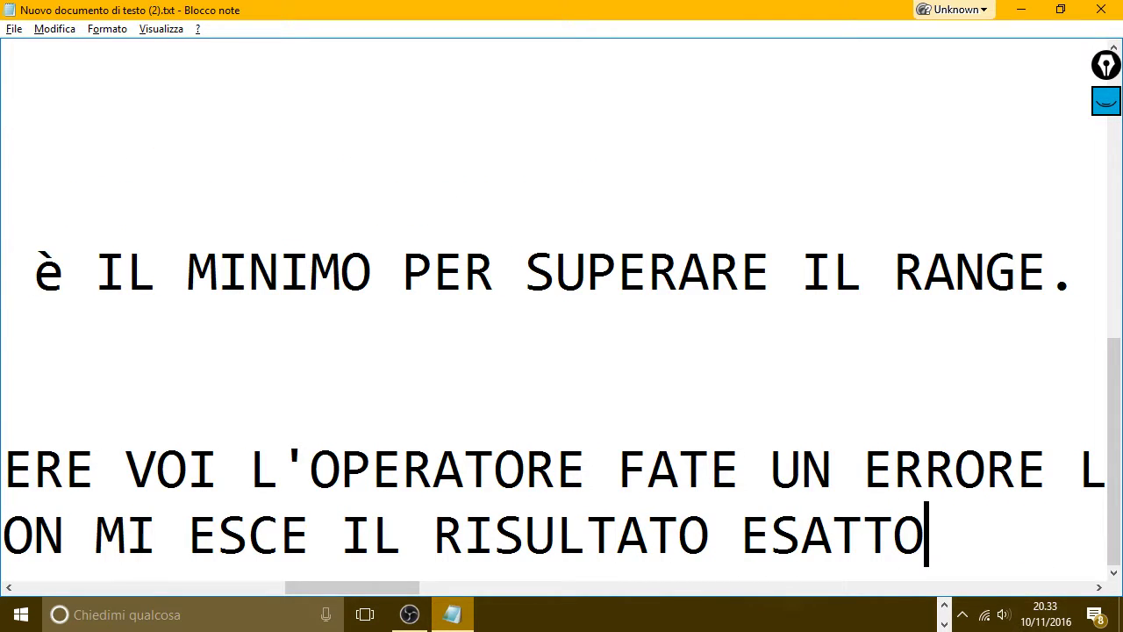
Add advice to copy and paste or check everything is typed correctly, ending 'TUTTO GIUSTO.'.
{"action": "key", "text": "Return"}
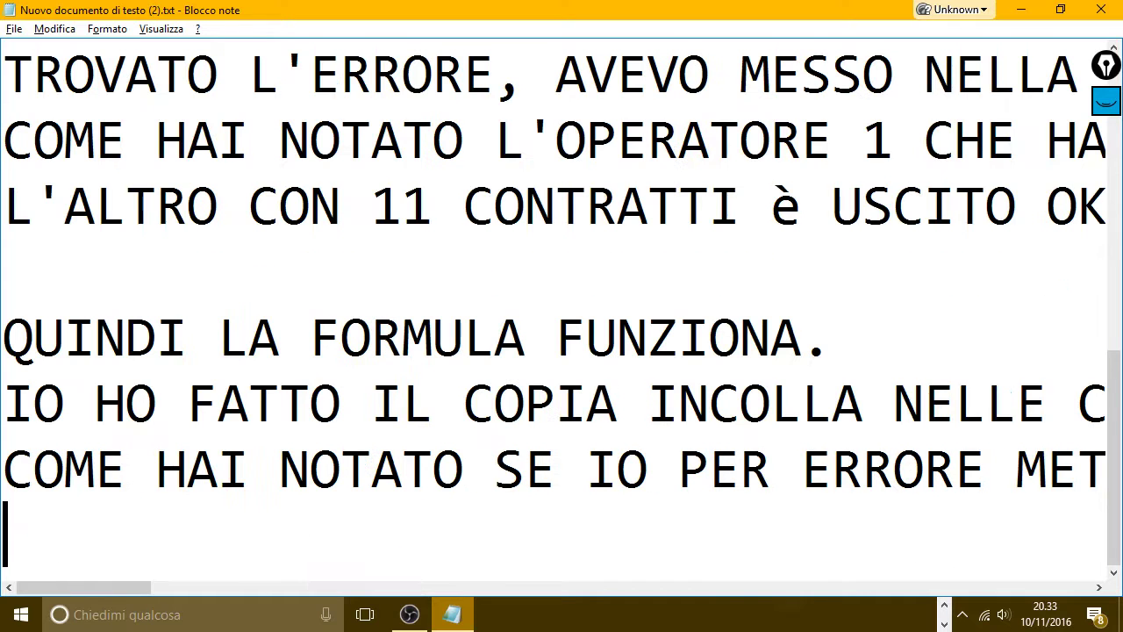
{"action": "type", "text": "QUINDI è SME"}
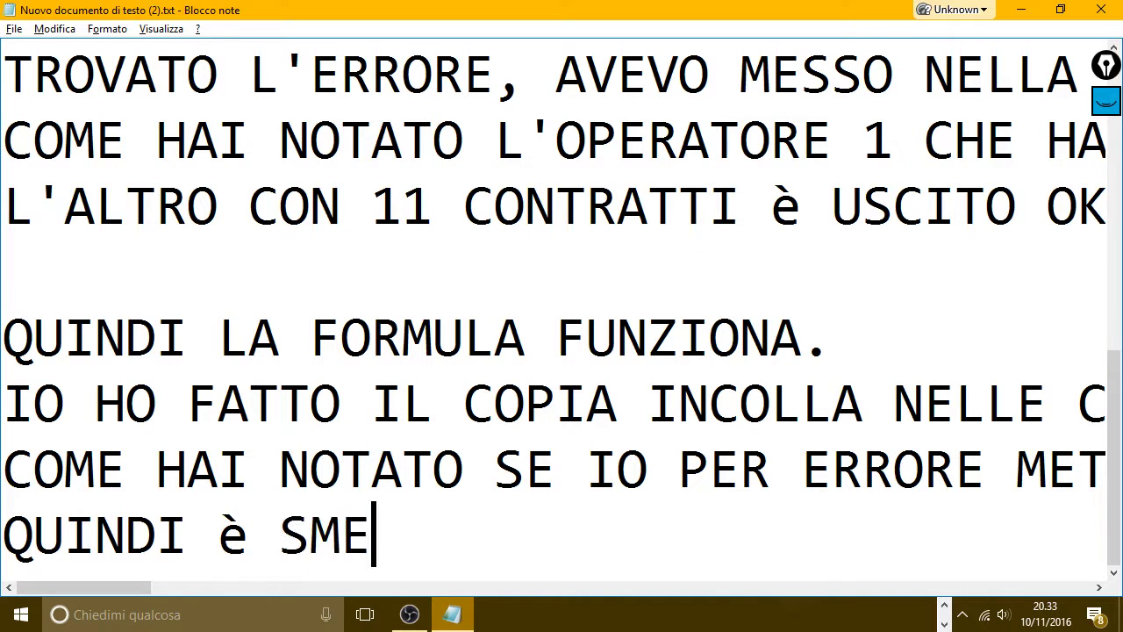
{"action": "key", "text": "BackSpace"}
{"action": "key", "text": "BackSpace"}
{"action": "type", "text": "EMPRE M"}
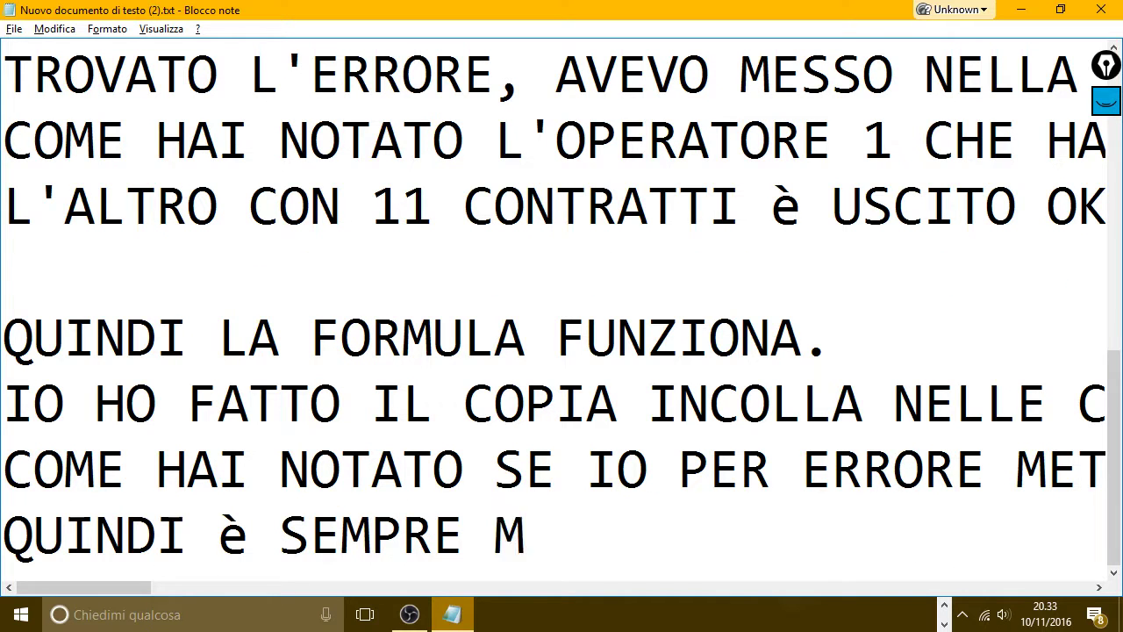
{"action": "type", "text": "EGLIO "}
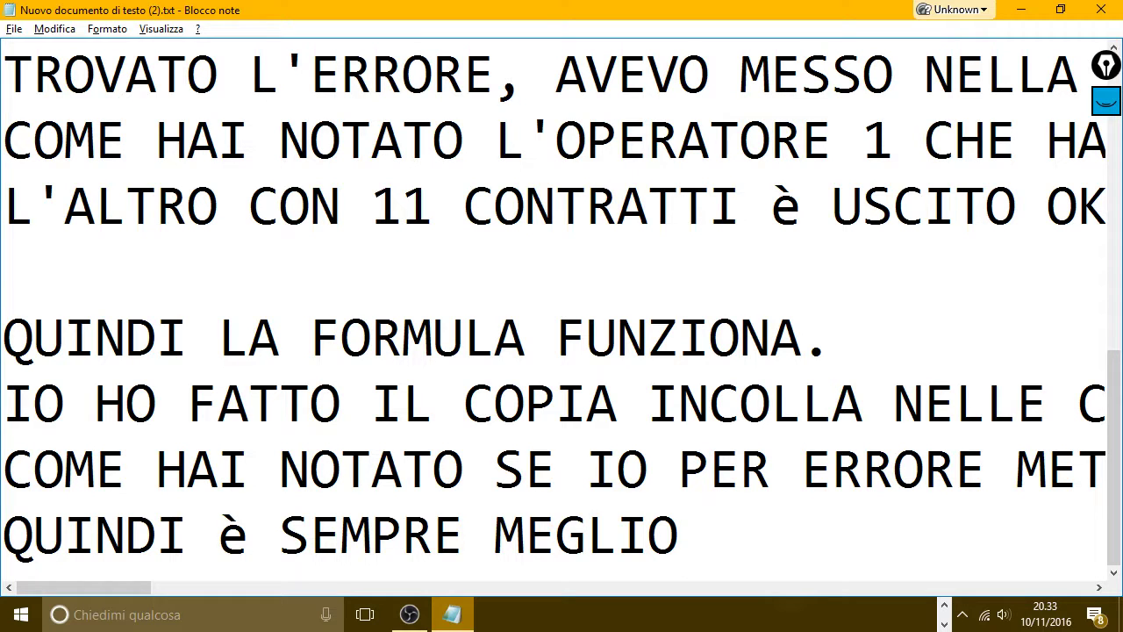
{"action": "type", "text": "COPIARE E INCO"}
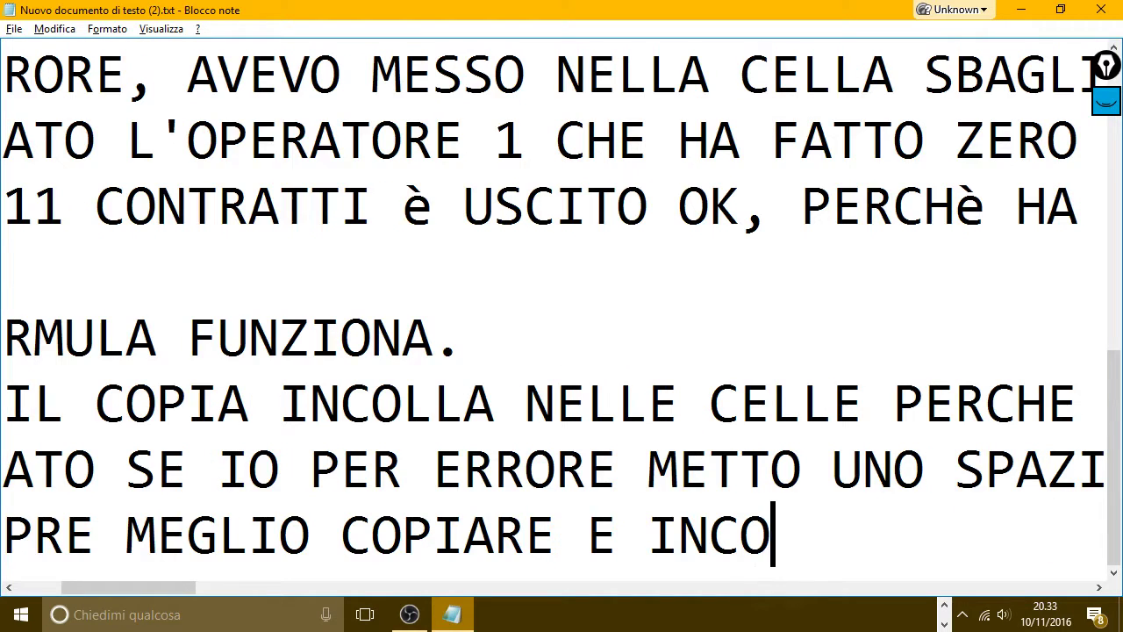
{"action": "type", "text": "LLARE, OPP"}
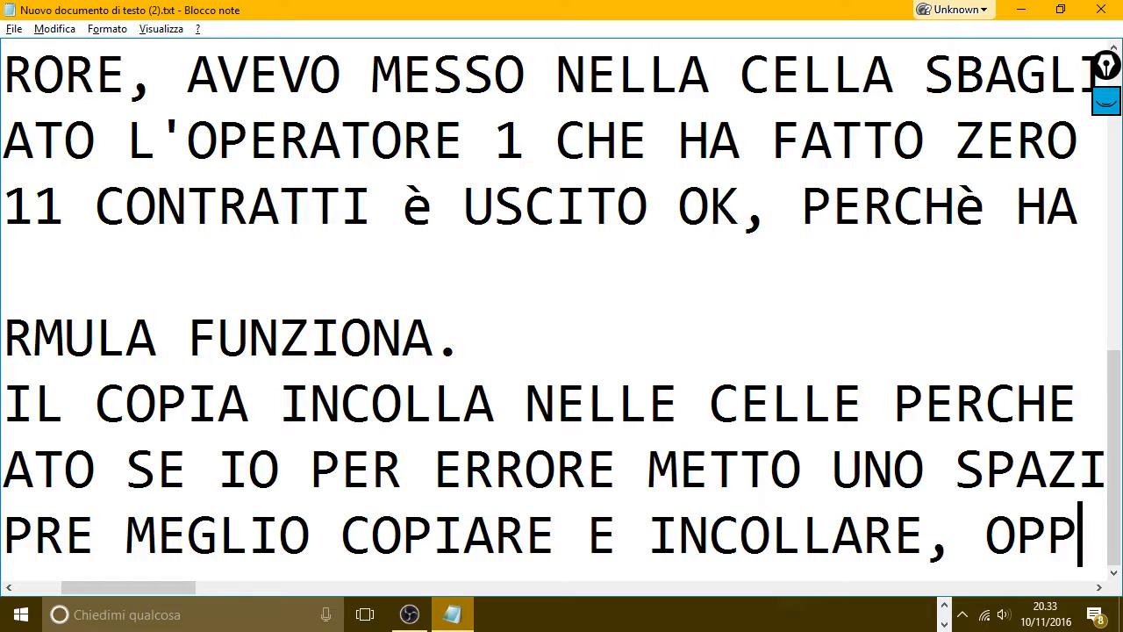
{"action": "type", "text": "URE ACCERT"}
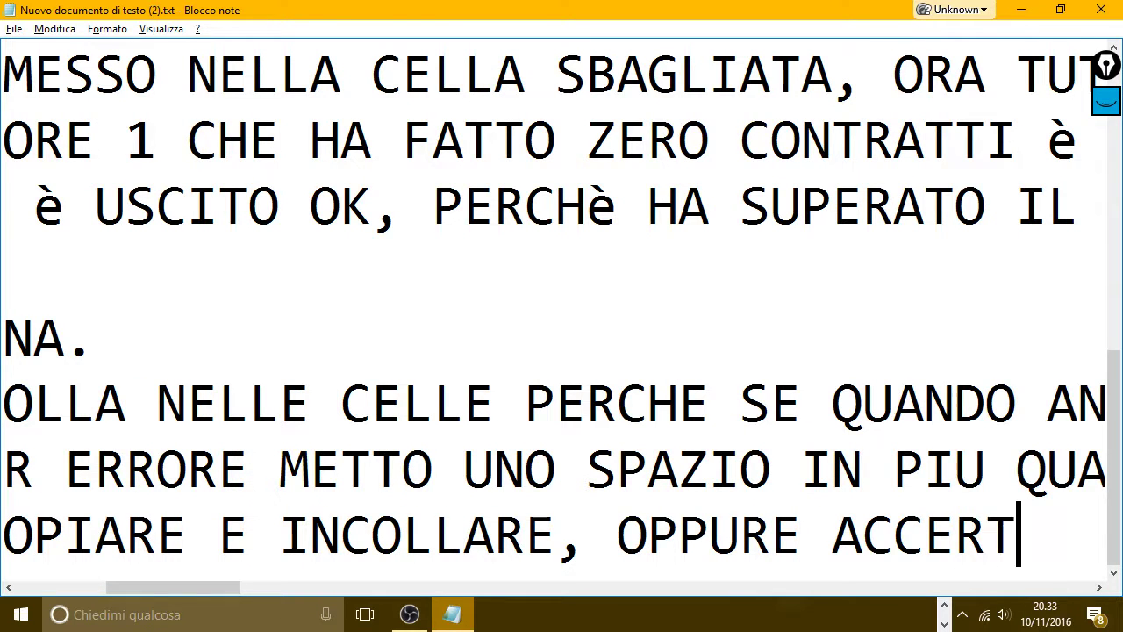
{"action": "type", "text": "ARSI BENE "}
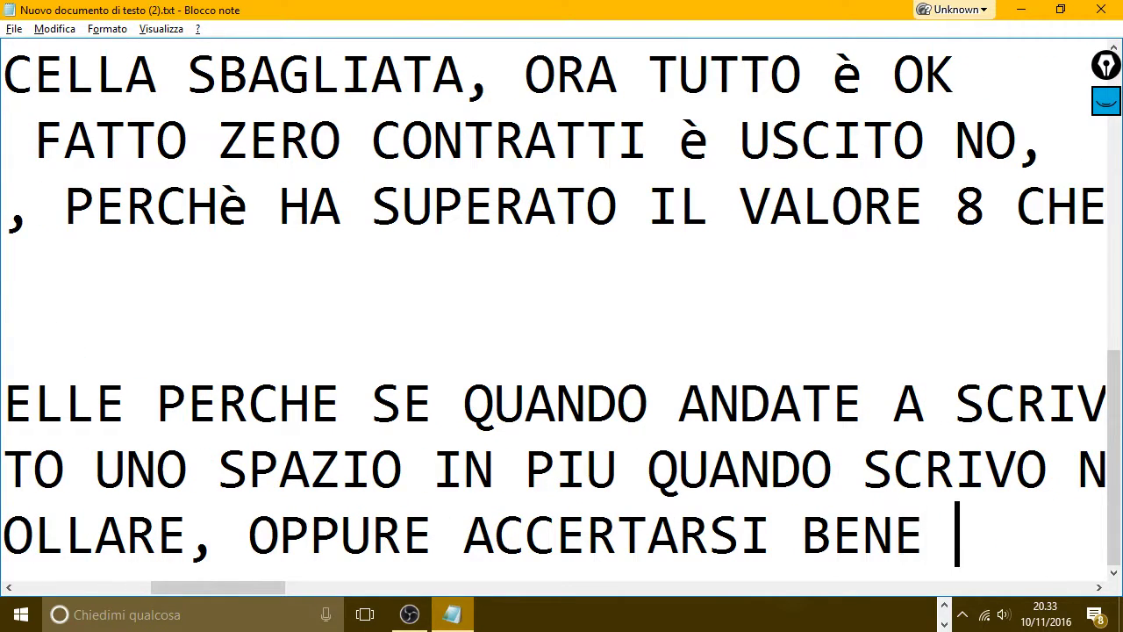
{"action": "type", "text": "CHE NON"}
{"action": "key", "text": "BackSpace"}
{"action": "key", "text": "BackSpace"}
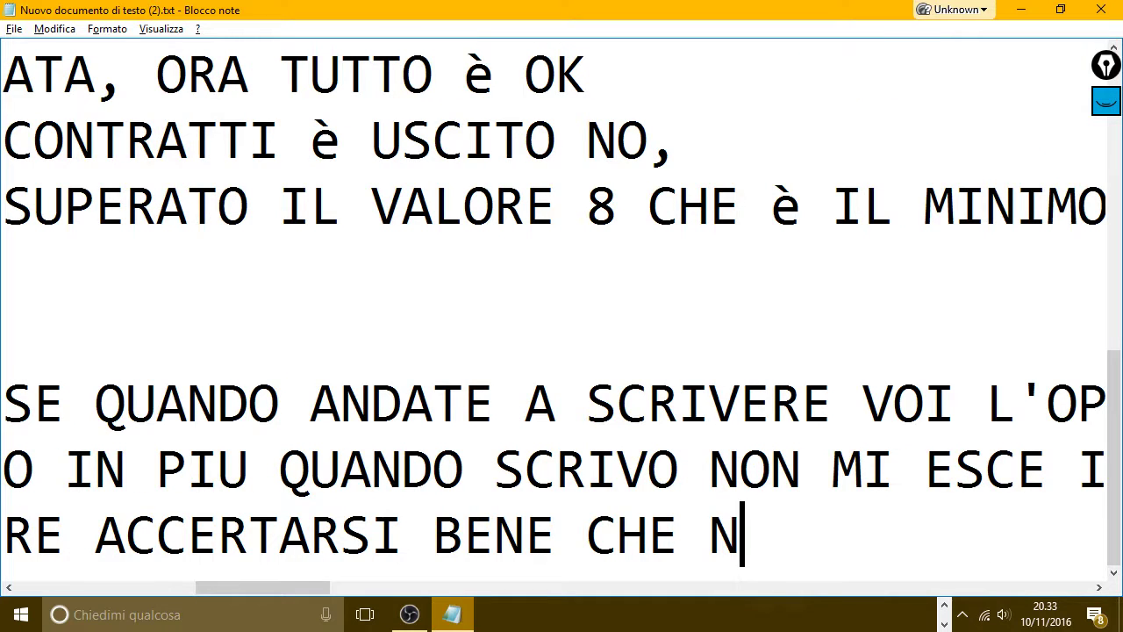
{"action": "key", "text": "BackSpace"}
{"action": "type", "text": "SI è DIGIT"}
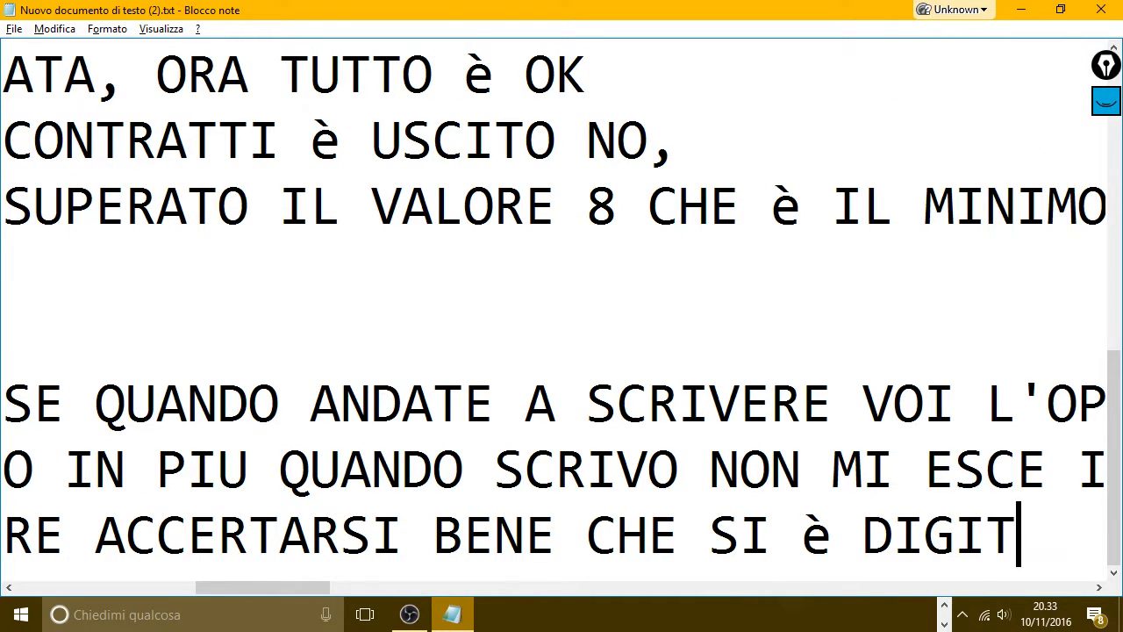
{"action": "type", "text": "ATO TUTTO GIU"}
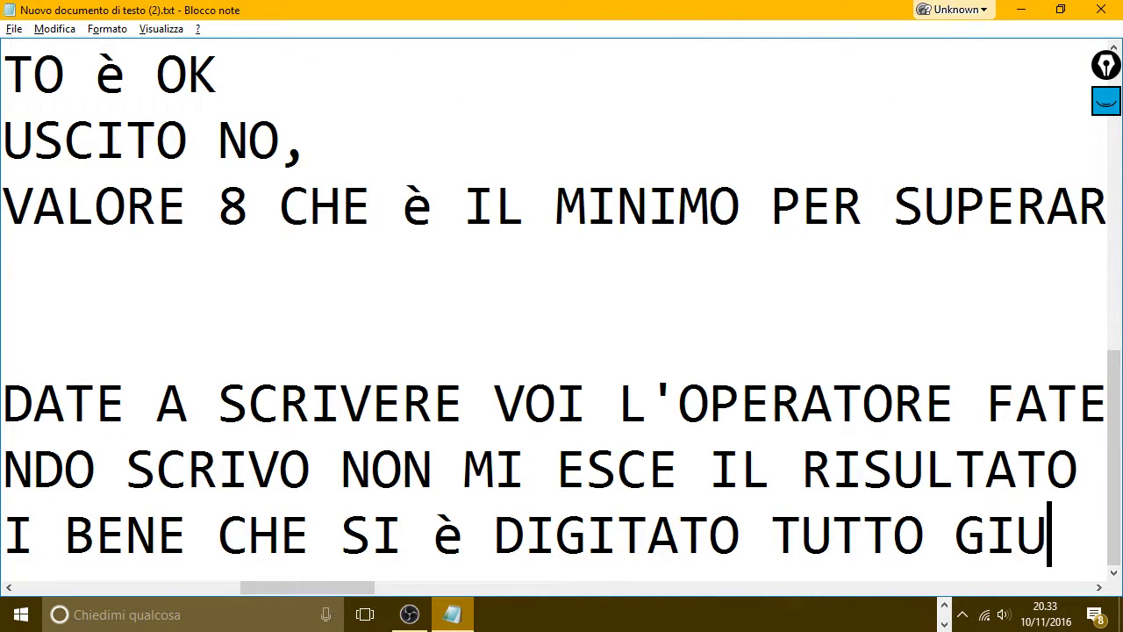
{"action": "type", "text": "R"}
{"action": "key", "text": "BackSpace"}
{"action": "type", "text": "STO"}
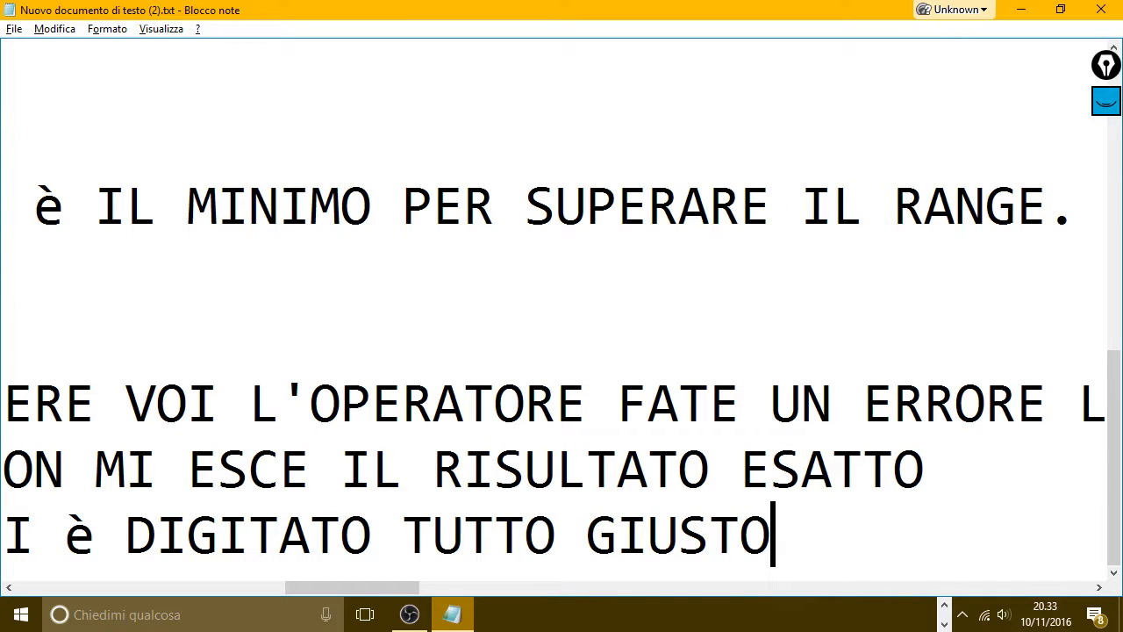
{"action": "type", "text": "."}
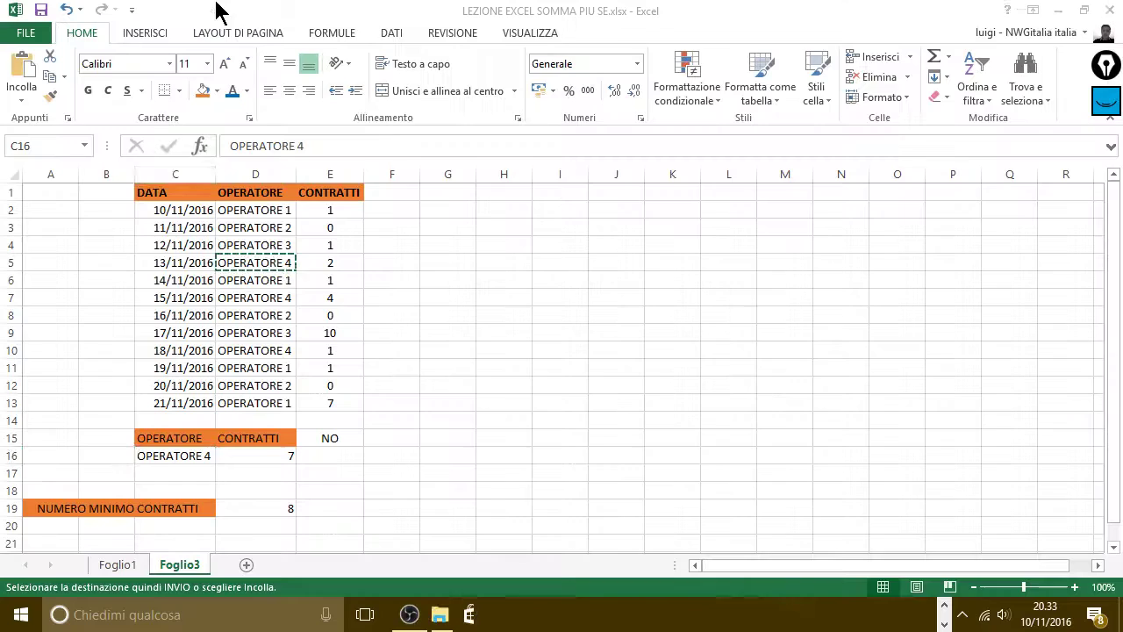
{"action": "key", "text": "ctrl+v"}
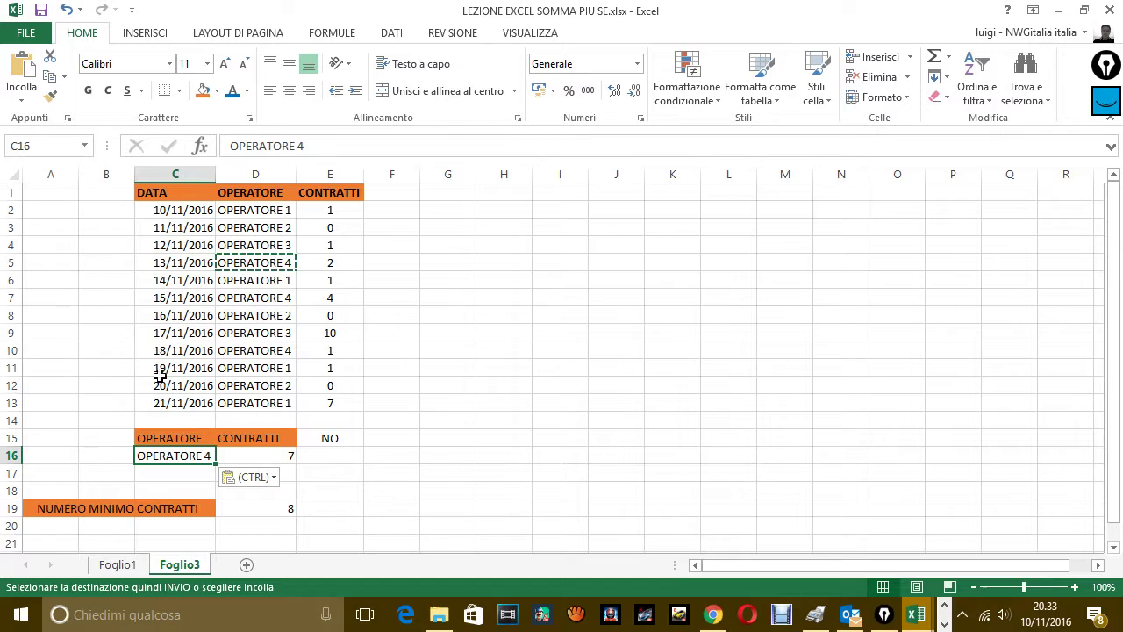
Copy OPERATORE 3 from D9 into C16, showing 11 contracts and OK.
{"action": "left_click", "coordinate": [276, 303]}
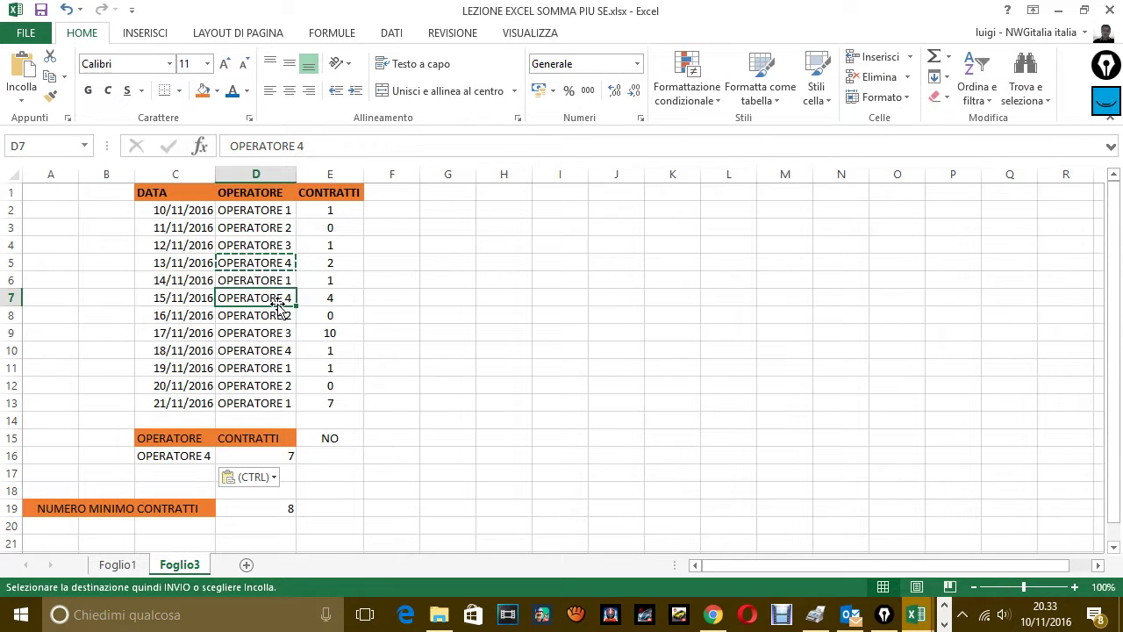
{"action": "left_click", "coordinate": [208, 456]}
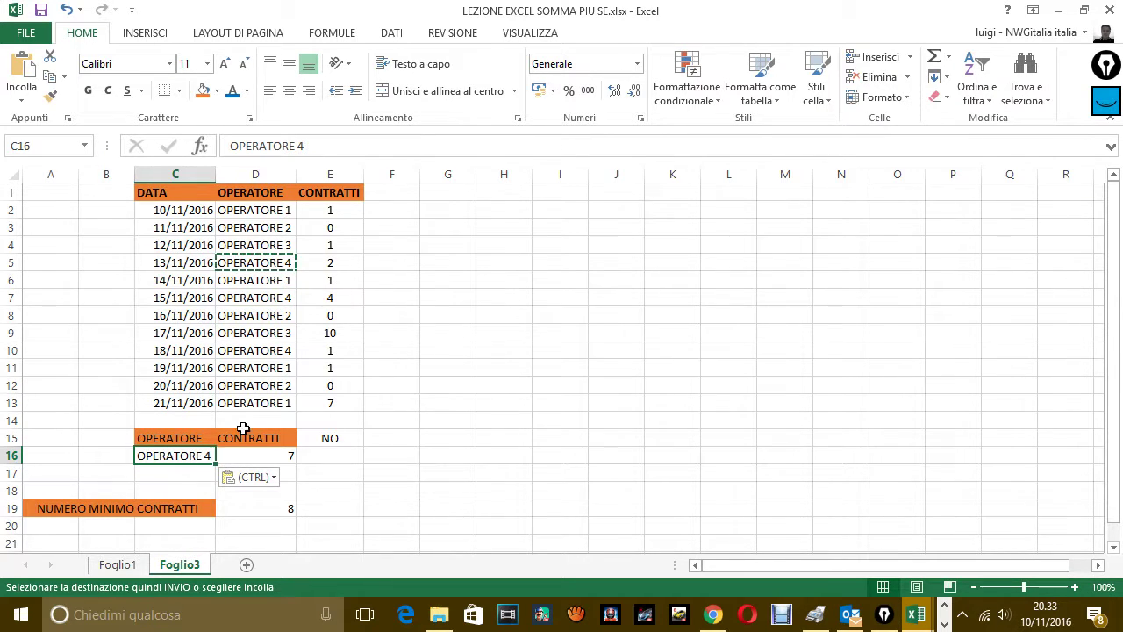
{"action": "left_click", "coordinate": [275, 335]}
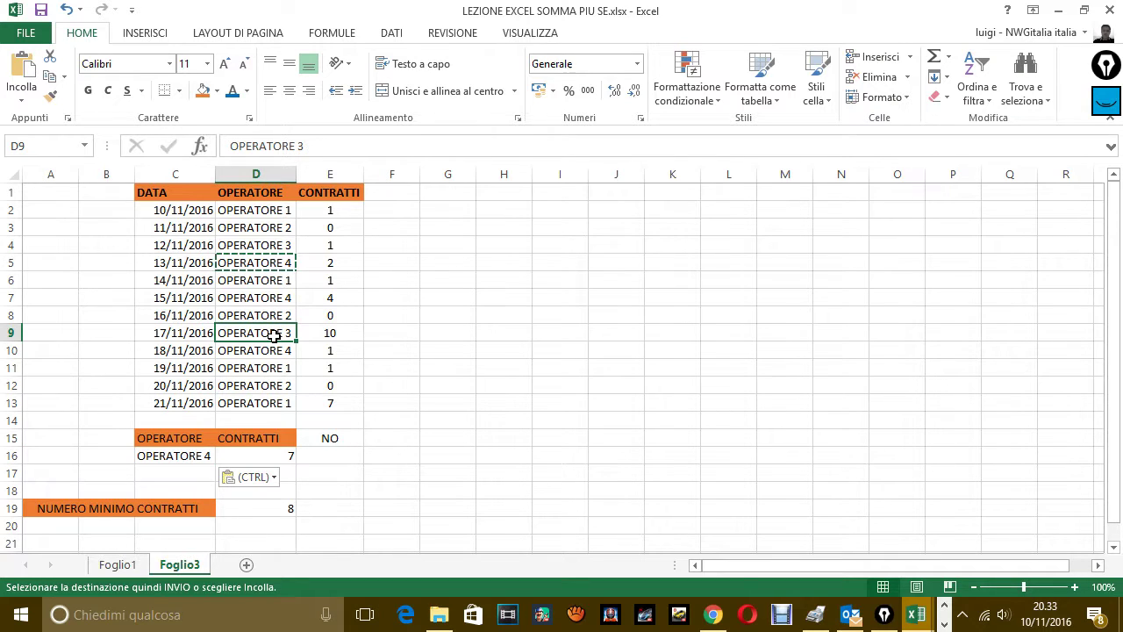
{"action": "key", "text": "ctrl+c"}
{"action": "left_click", "coordinate": [174, 454]}
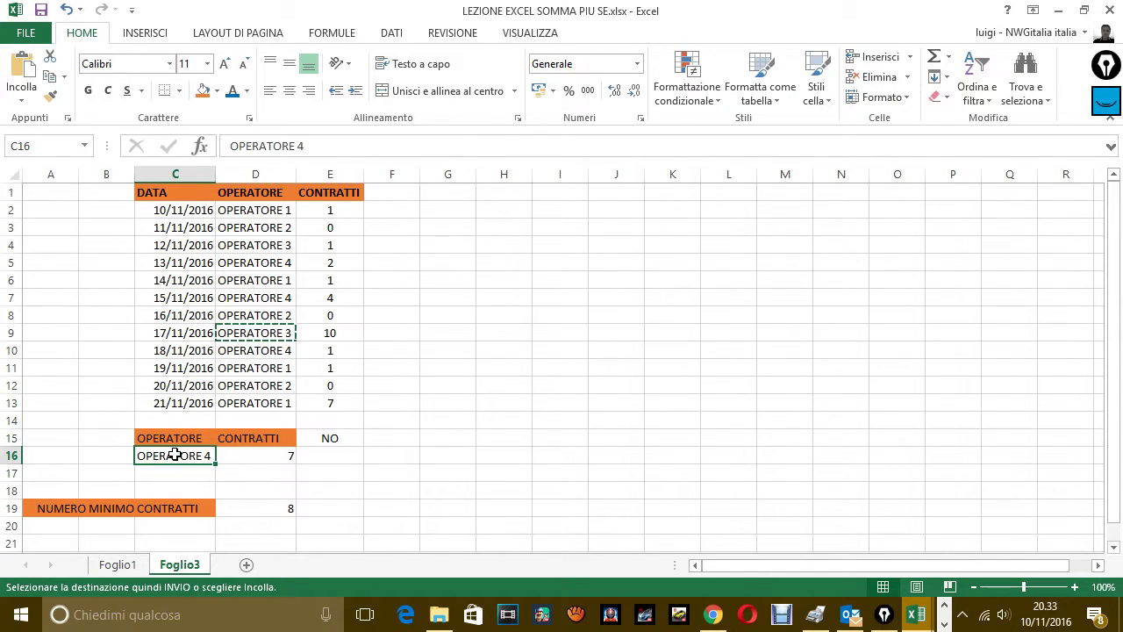
{"action": "key", "text": "ctrl+v"}
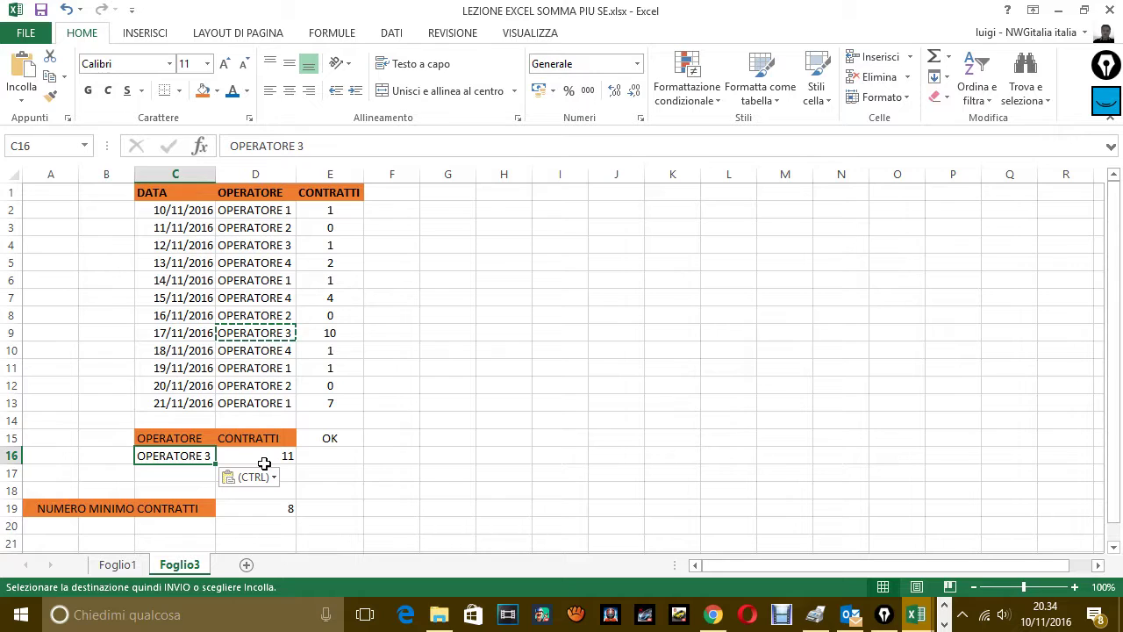
Paste OPERATORE 4 into C16 from D10, so D16 totals 7 and E15 shows NO.
{"action": "left_click", "coordinate": [267, 351]}
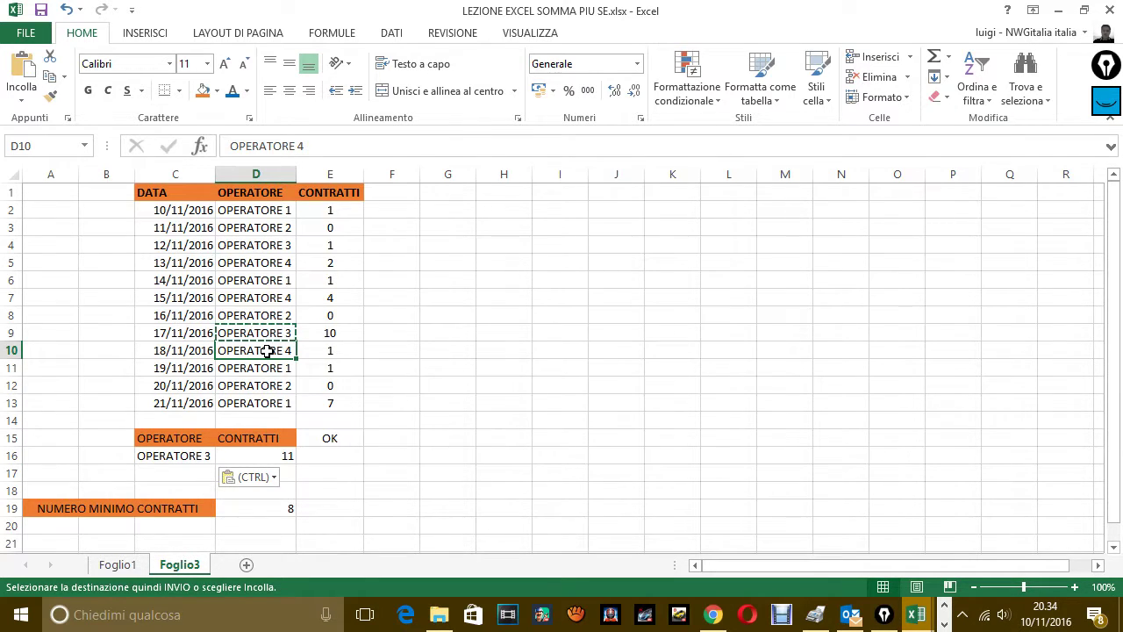
{"action": "left_click", "coordinate": [190, 457]}
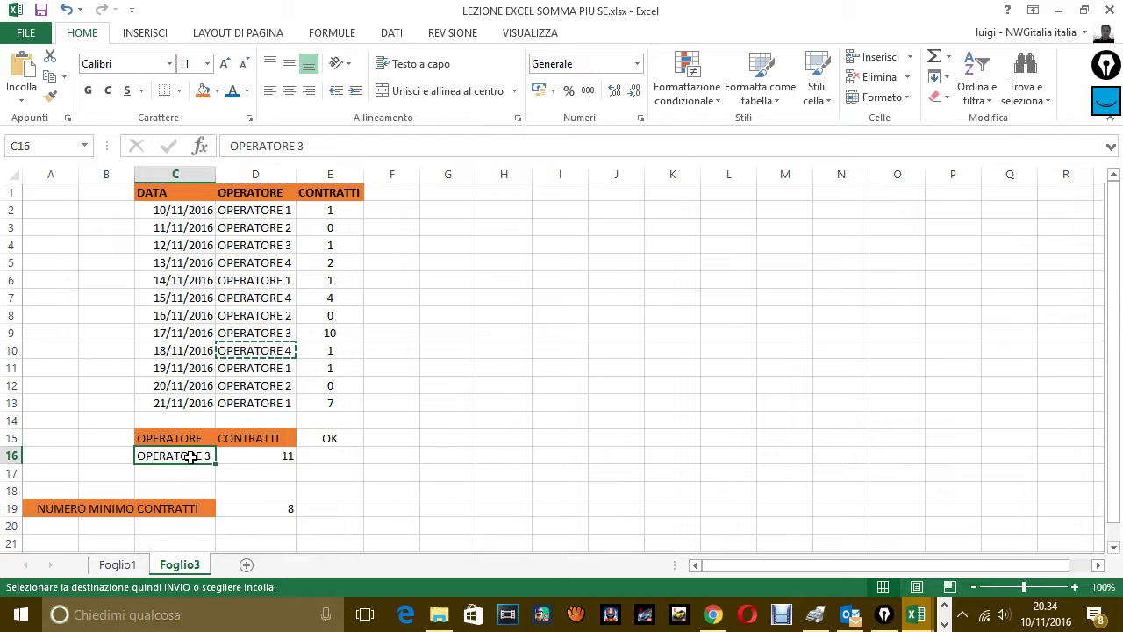
{"action": "key", "text": "ctrl+v"}
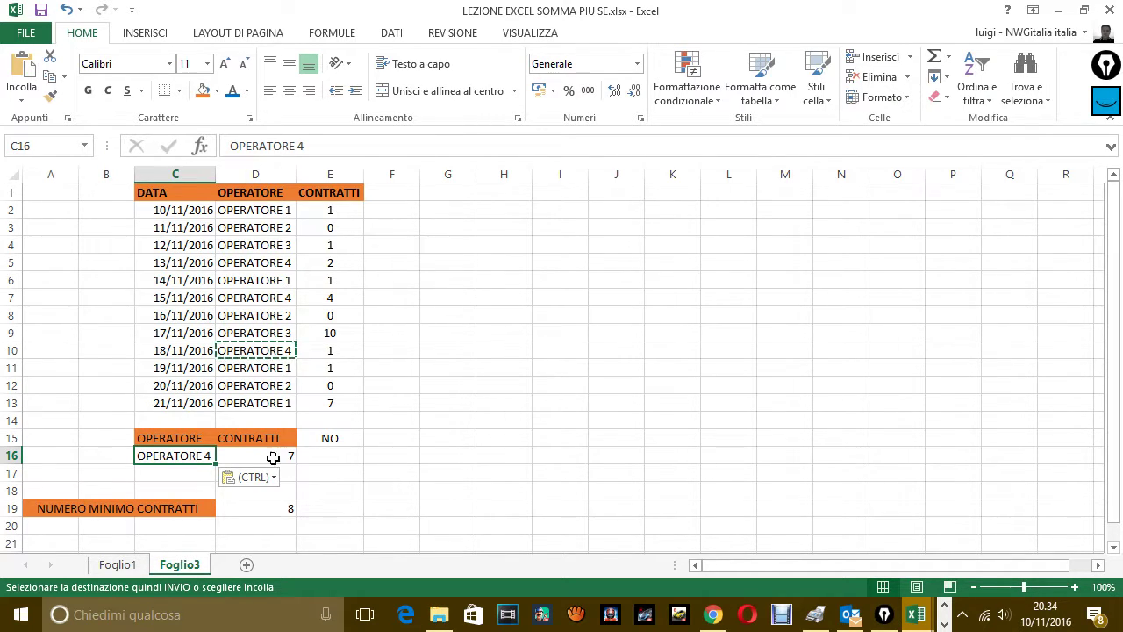
Type 'OPERATORE 3' with an extra space into C16, dropping D16 to 0.
{"action": "type", "text": "O"}
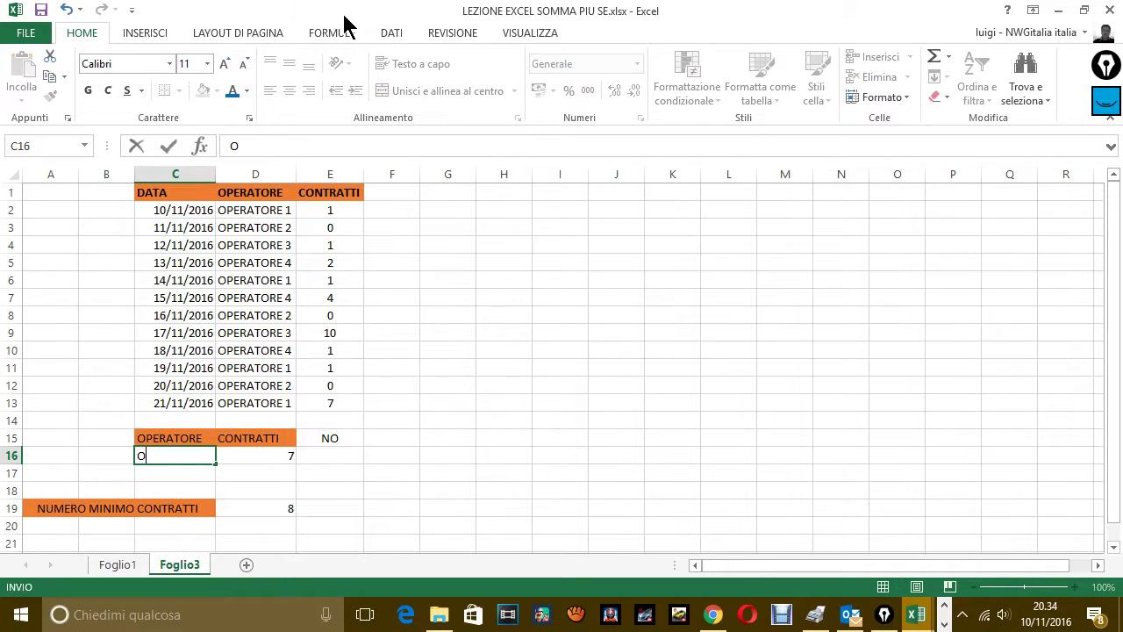
{"action": "type", "text": "PERATORE"}
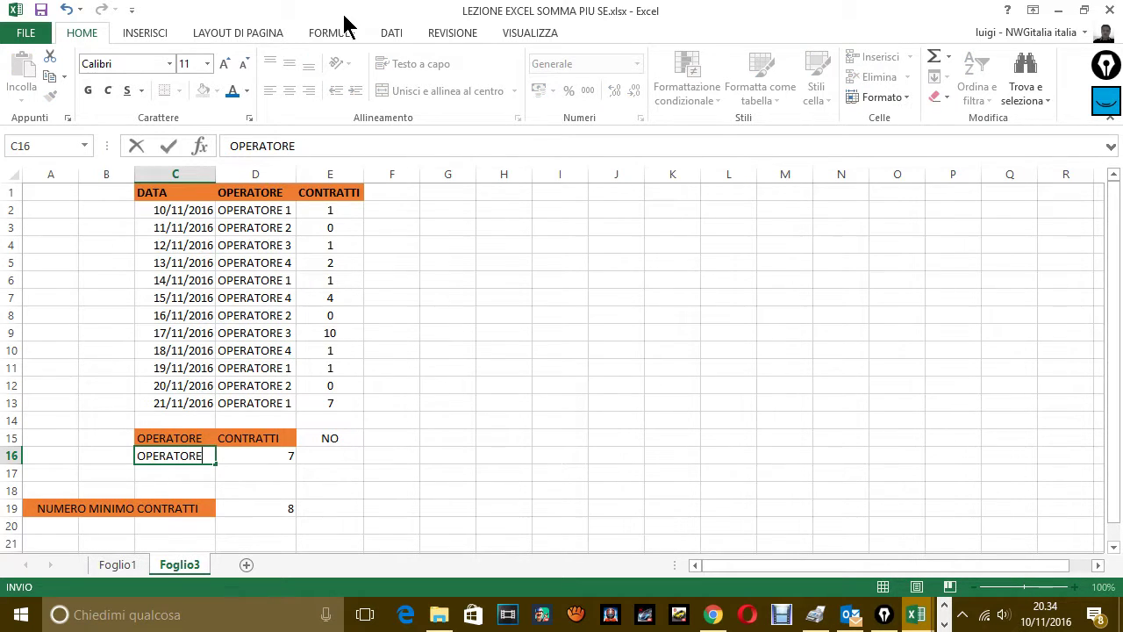
{"action": "type", "text": "3"}
{"action": "key", "text": "Return"}
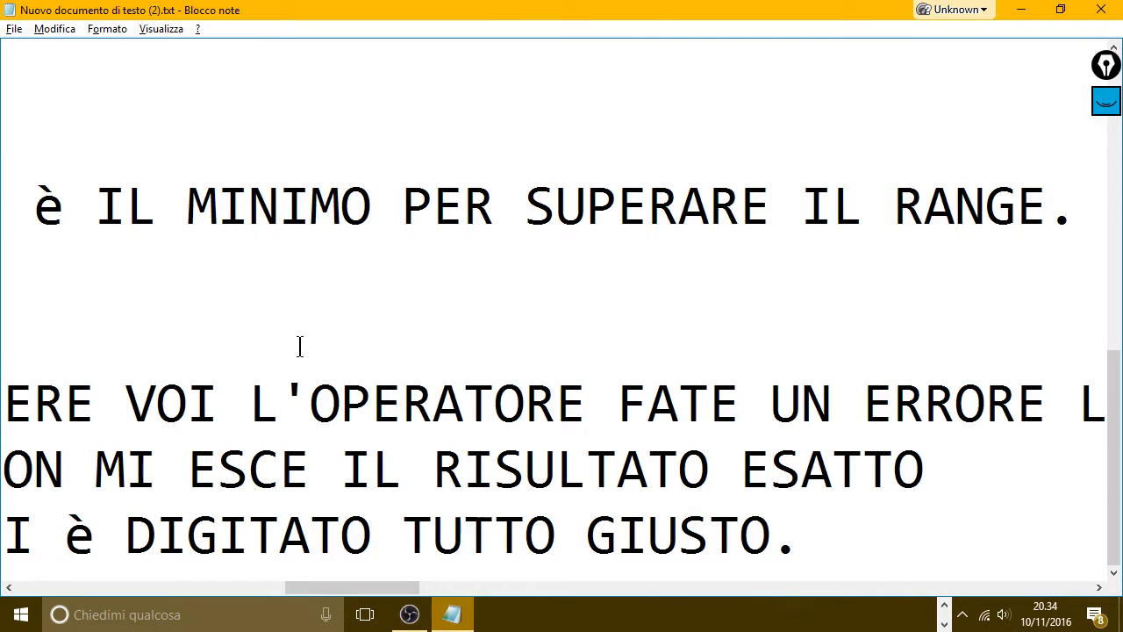
Add a Notepad line saying an extra space ('HO MESSO UNO SPAZIO IN PIU') always gives 0.
{"action": "key", "text": "Return"}
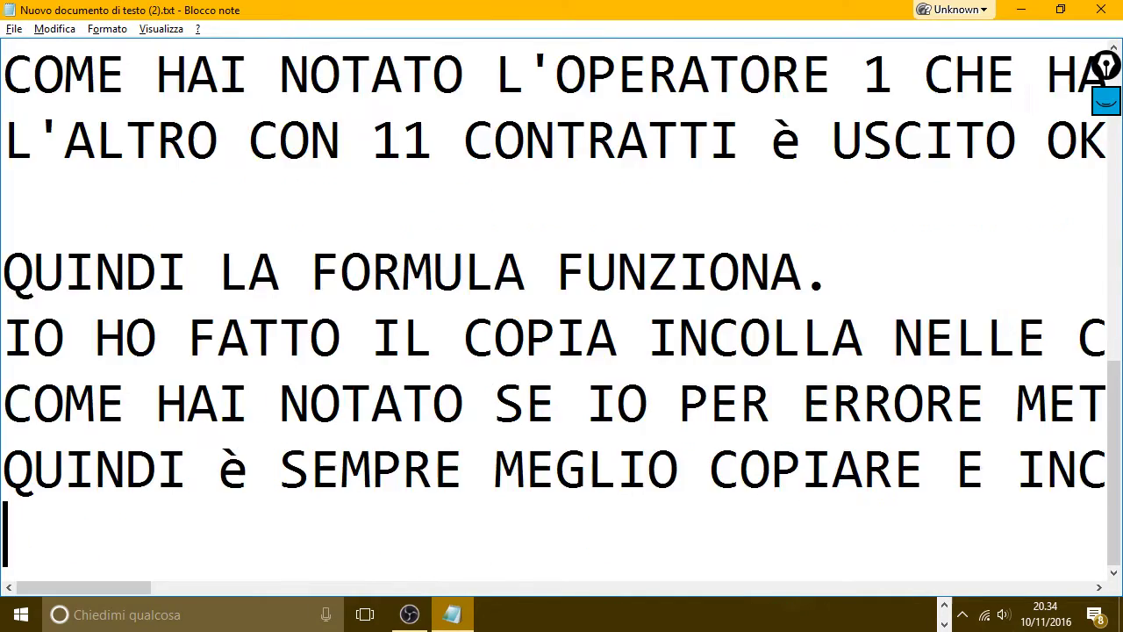
{"action": "type", "text": "COME VEDI "}
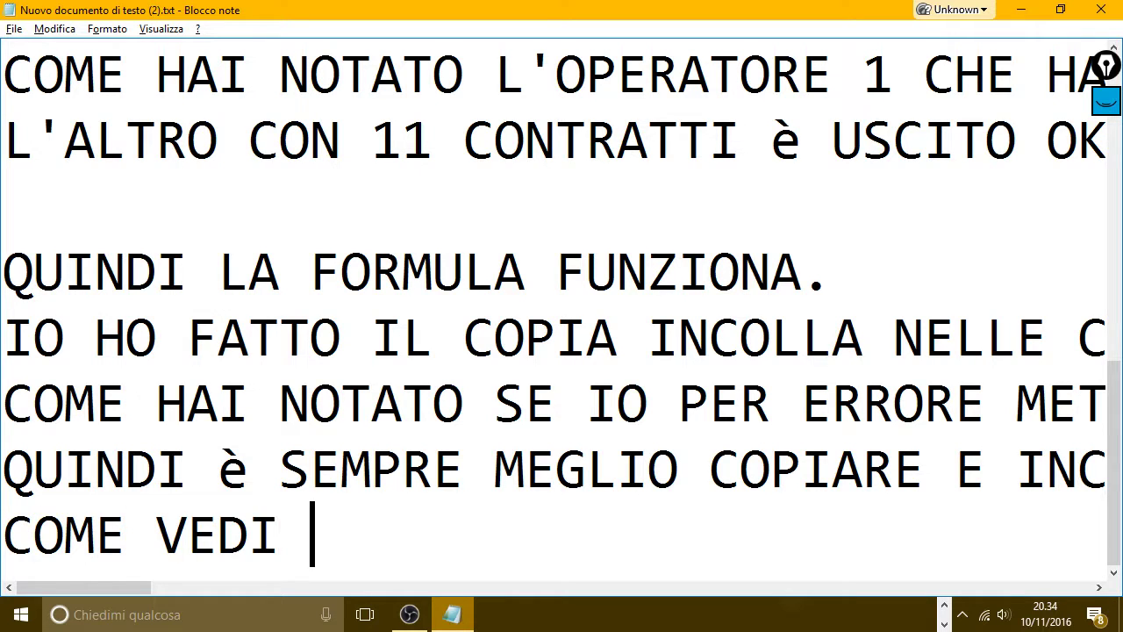
{"action": "type", "text": "SE S"}
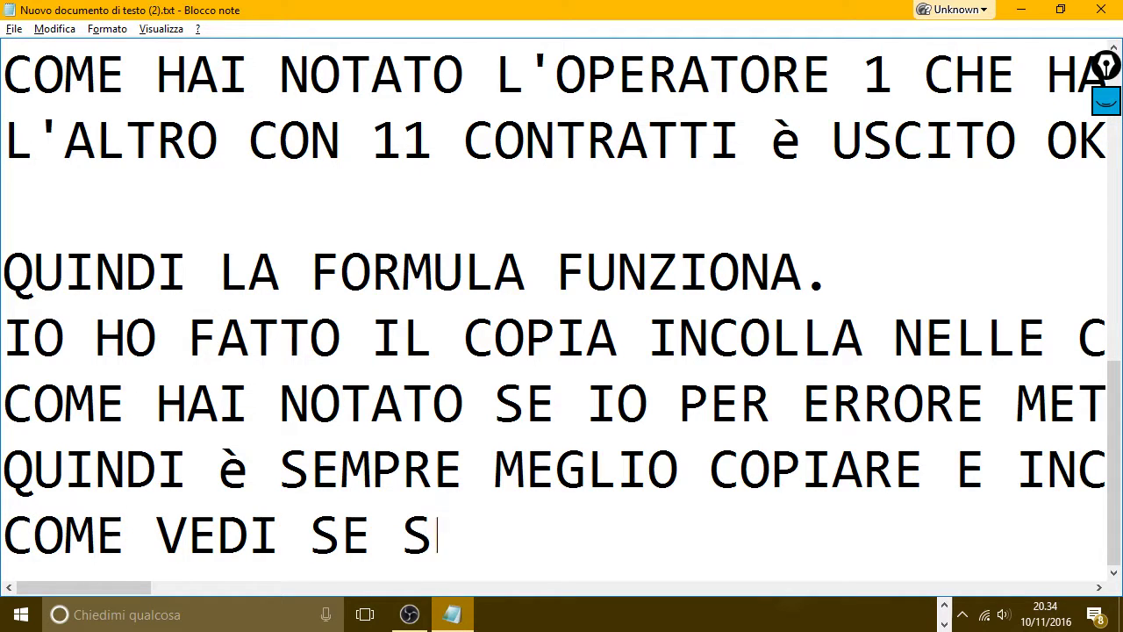
{"action": "type", "text": "BAGLIO"}
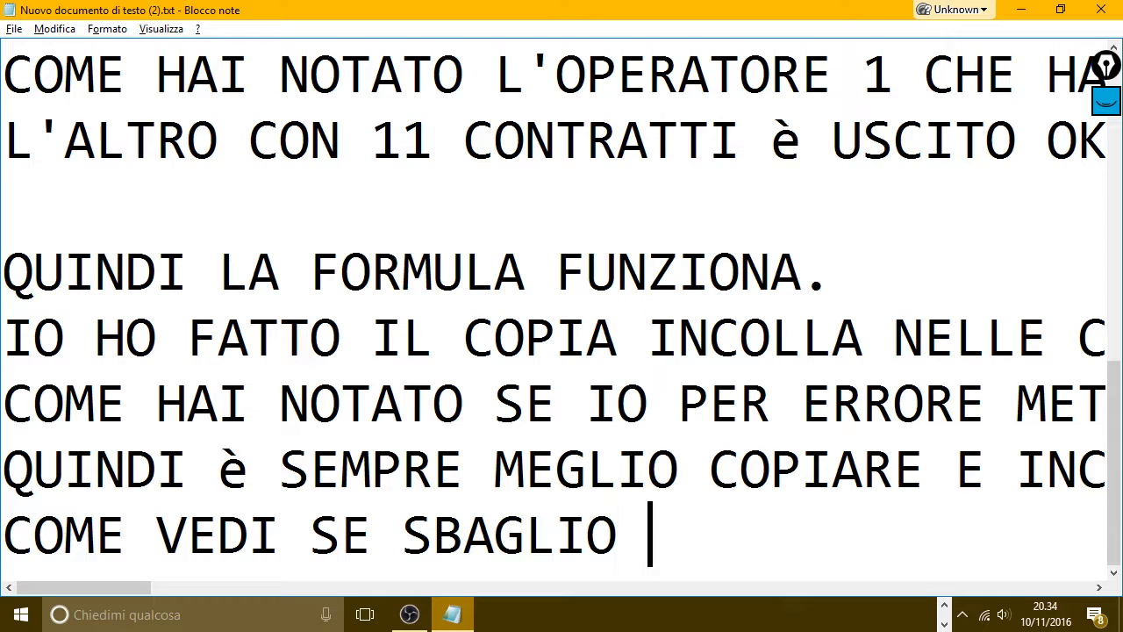
{"action": "type", "text": "(HO MESS"}
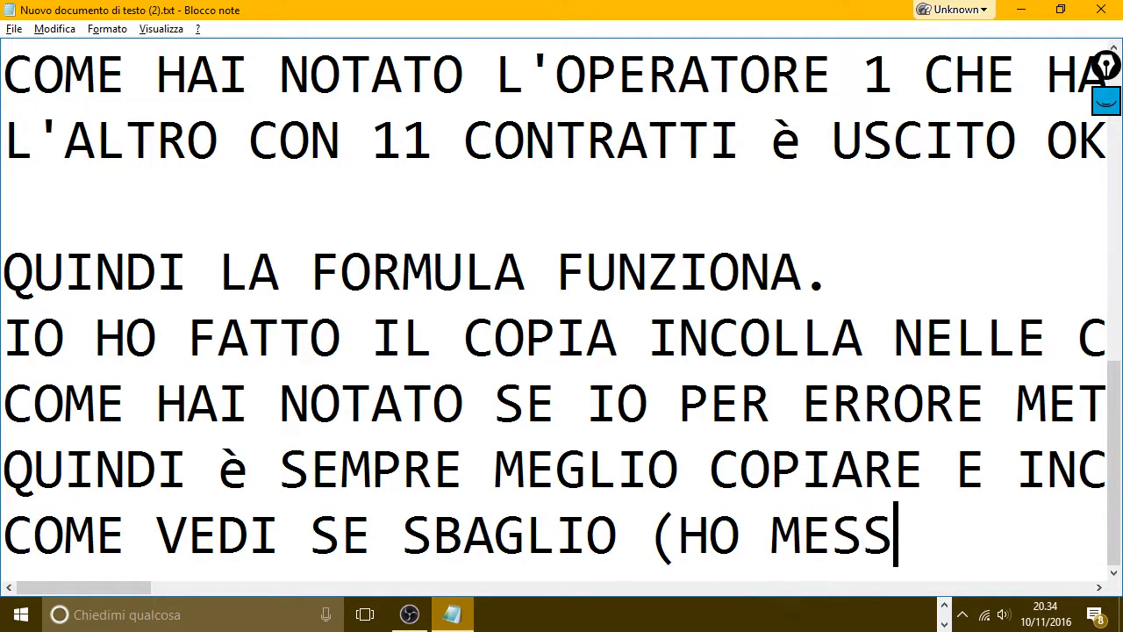
{"action": "type", "text": "O UNO SPAZIO"}
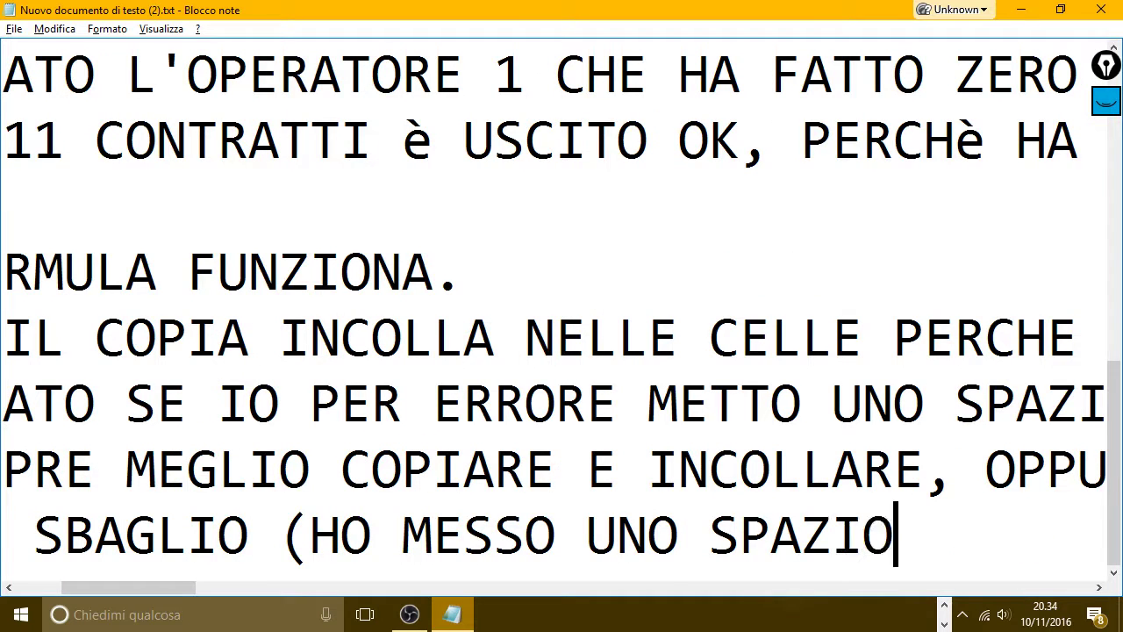
{"action": "type", "text": "N"}
{"action": "key", "text": "BackSpace"}
{"action": "type", "text": "IN PIU"}
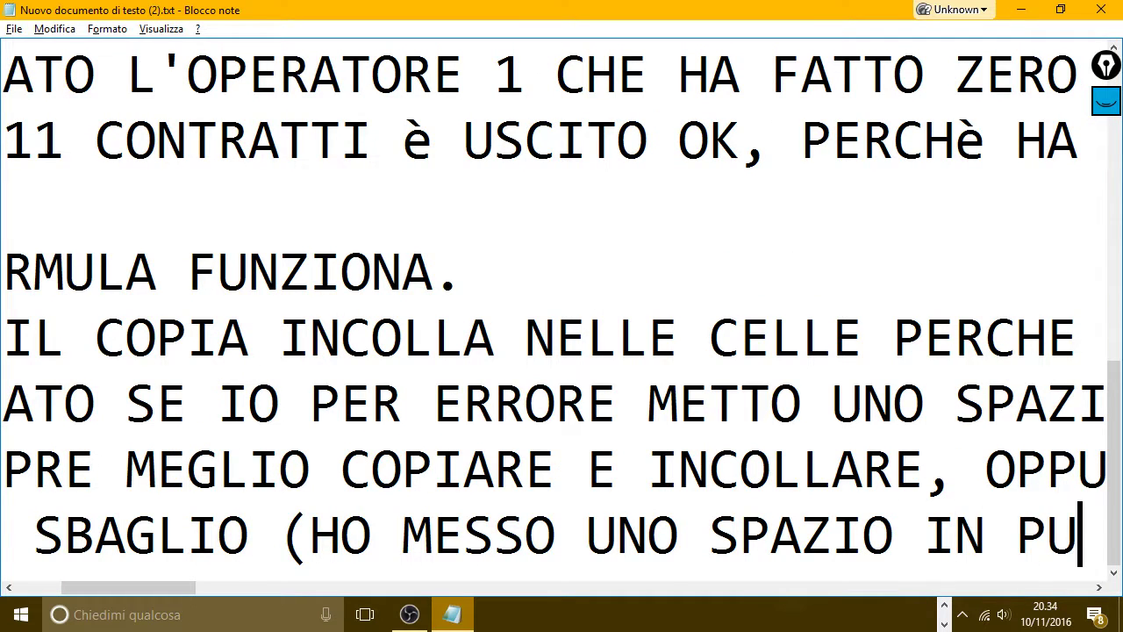
{"action": "key", "text": "BackSpace"}
{"action": "type", "text": "IU) "}
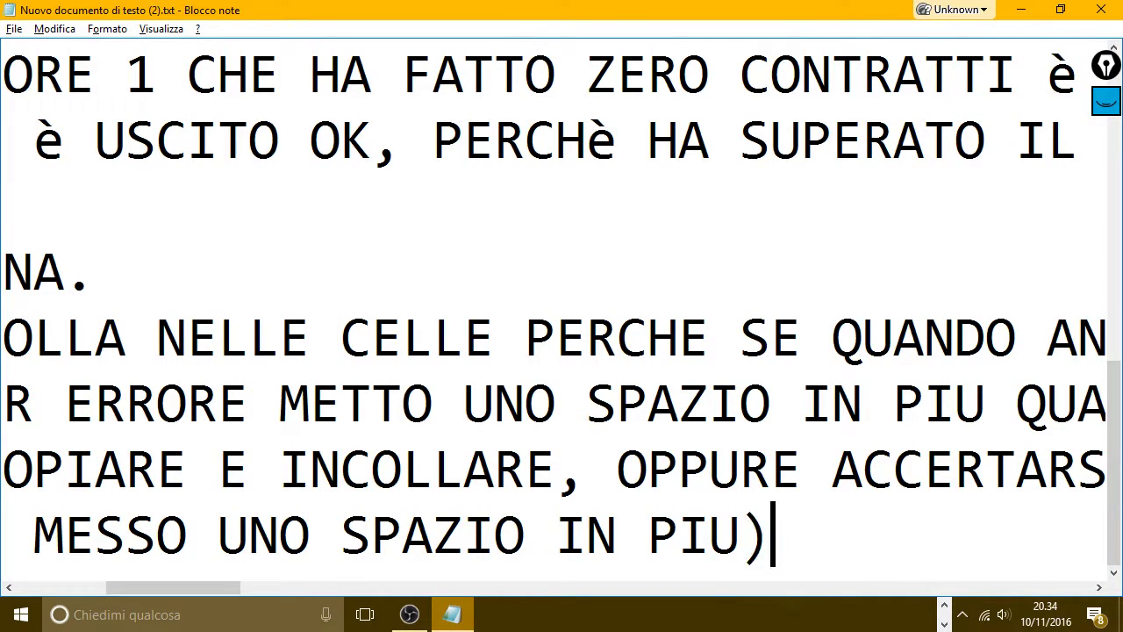
{"action": "type", "text": "ESCE S"}
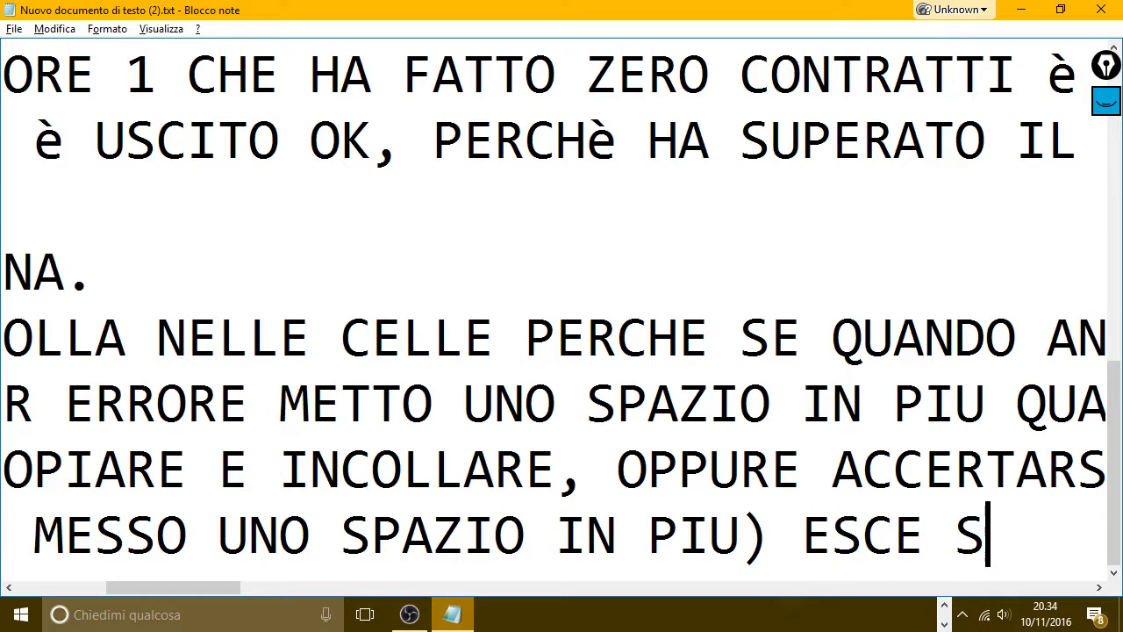
{"action": "type", "text": "EMPRE "}
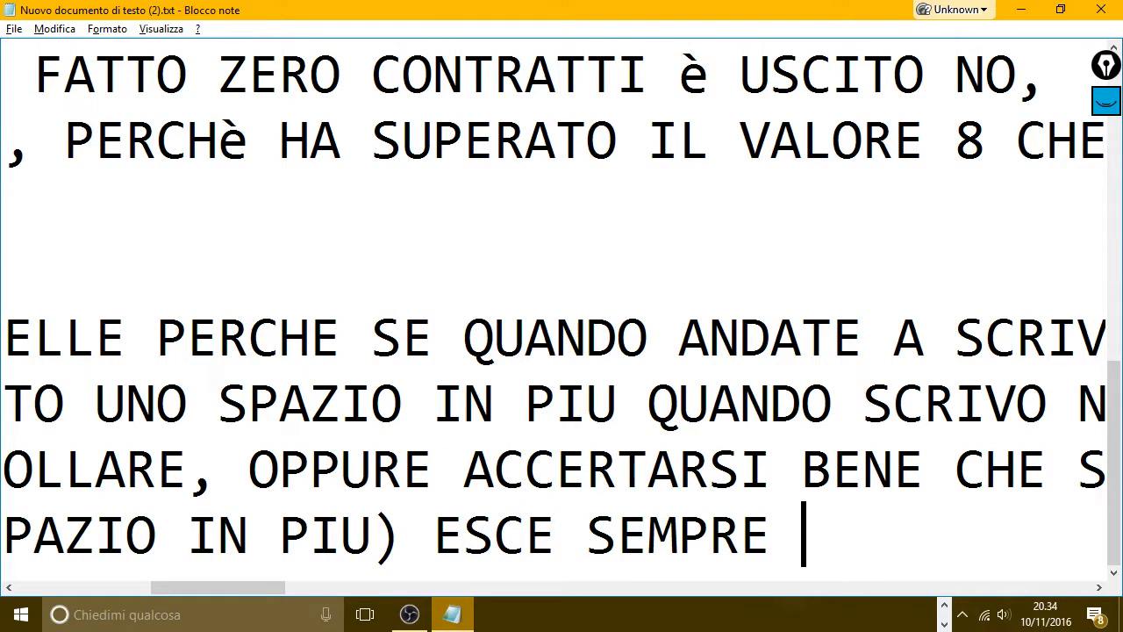
{"action": "type", "text": "IL NUMERO "}
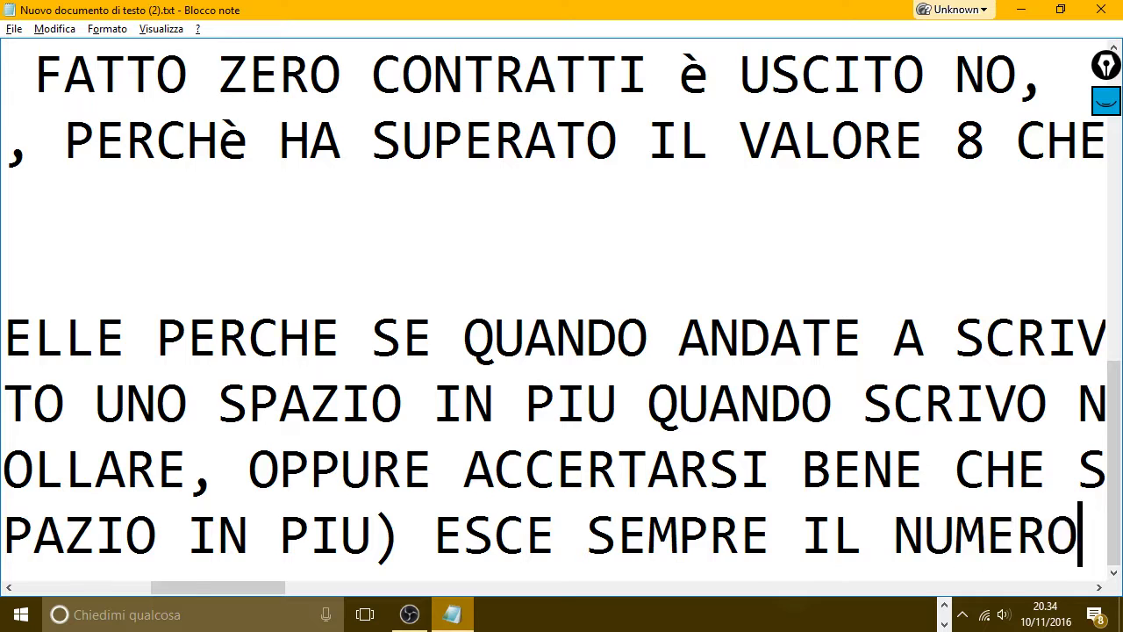
{"action": "type", "text": "0"}
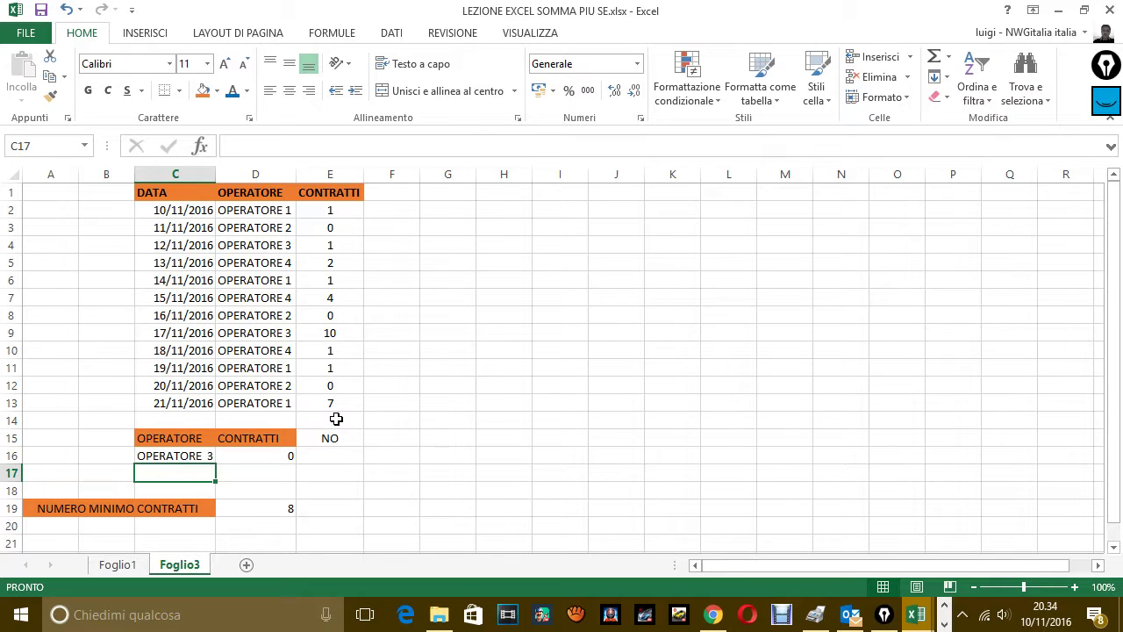
Enter =SOMMA(E2:E13) in H7 to total all contracts as 28.
{"action": "left_click", "coordinate": [496, 301]}
{"action": "type", "text": "="}
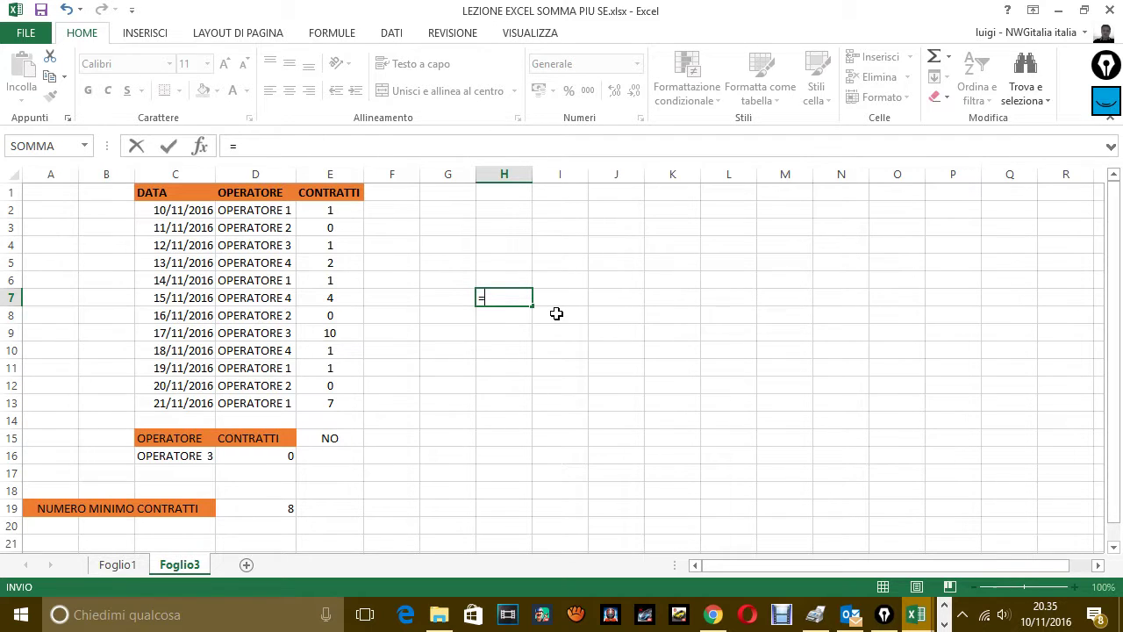
{"action": "type", "text": "S"}
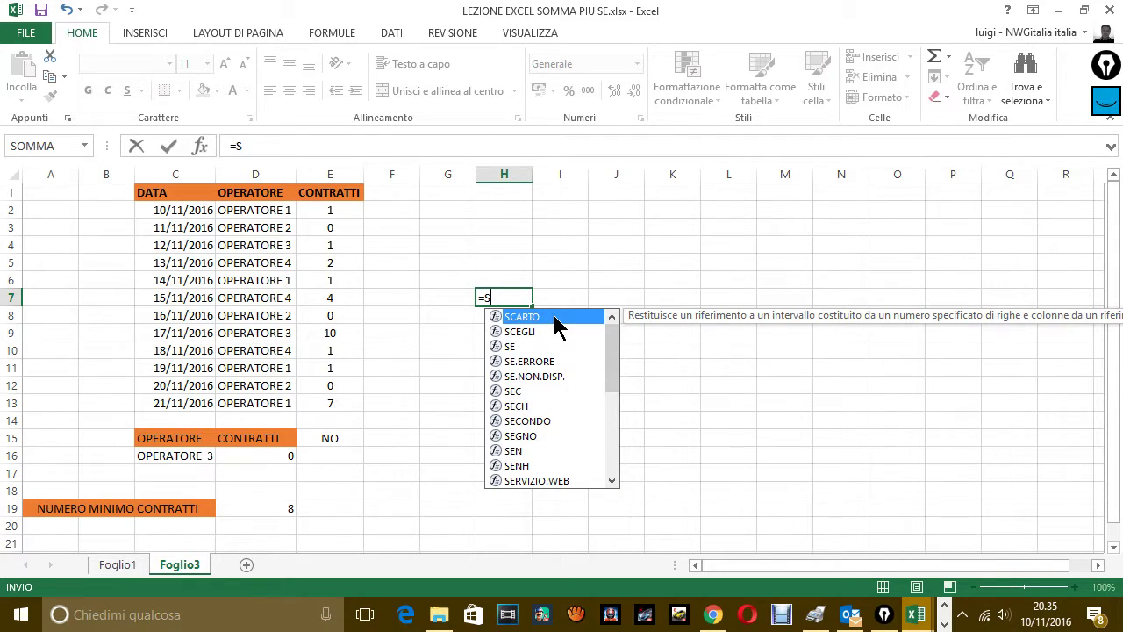
{"action": "type", "text": "OMM"}
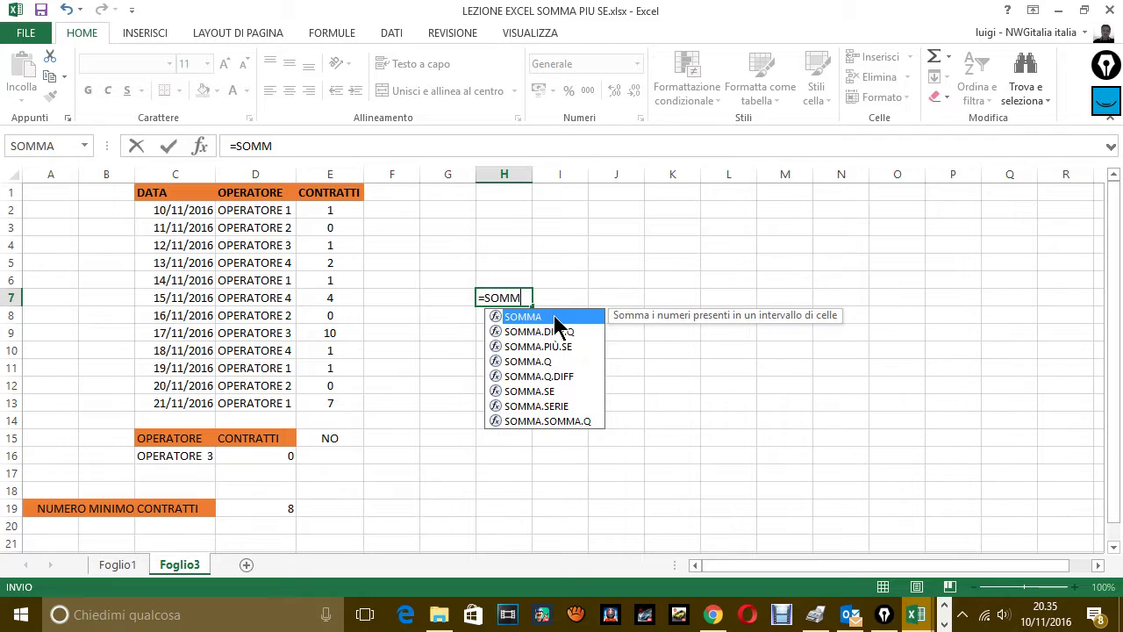
{"action": "double_click", "coordinate": [554, 315]}
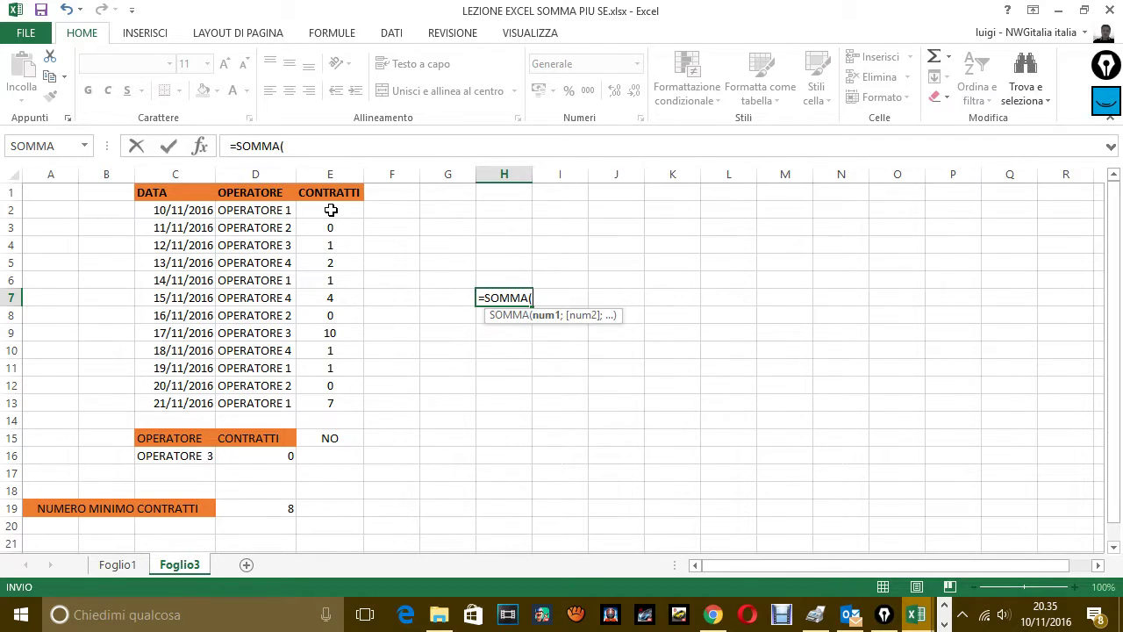
{"action": "left_click_drag", "start_coordinate": [331, 211], "coordinate": [336, 403]}
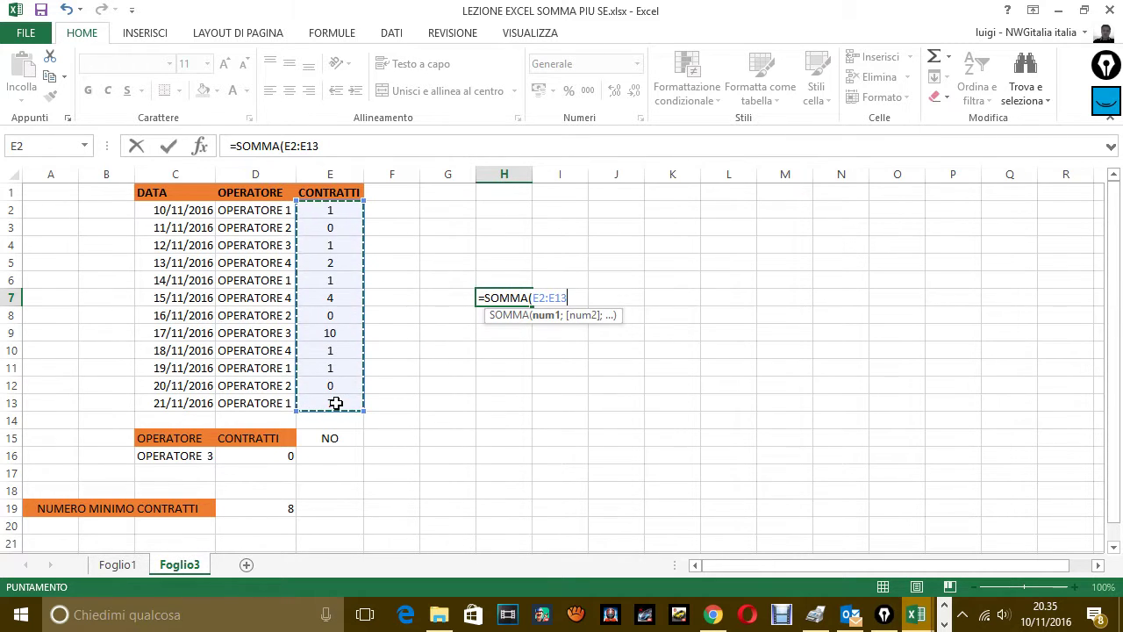
{"action": "type", "text": "="}
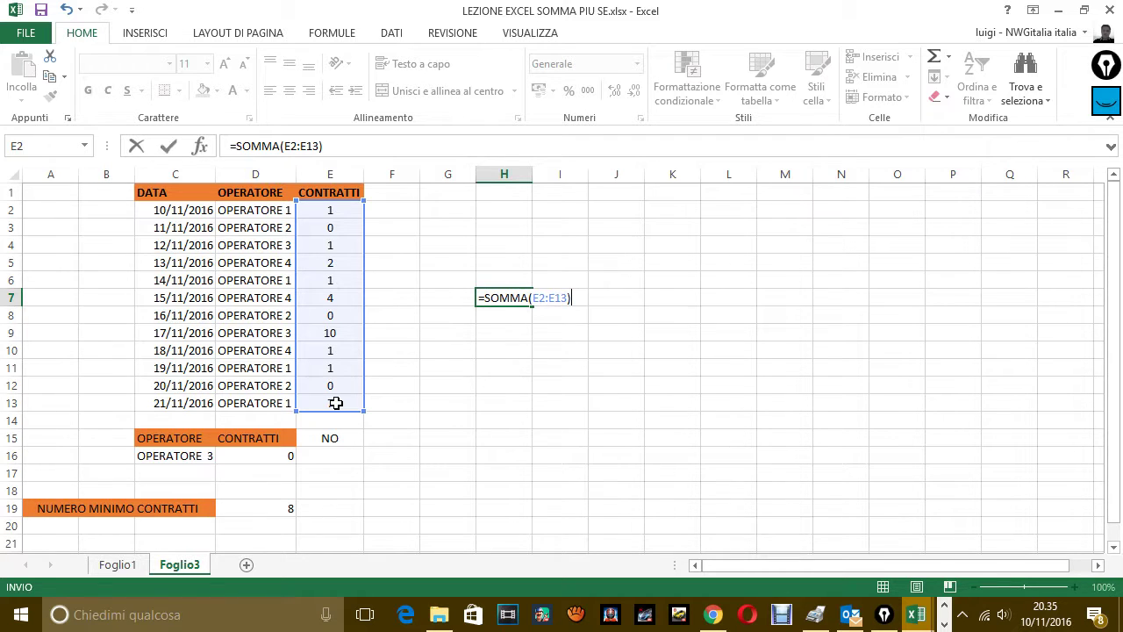
{"action": "key", "text": "Return"}
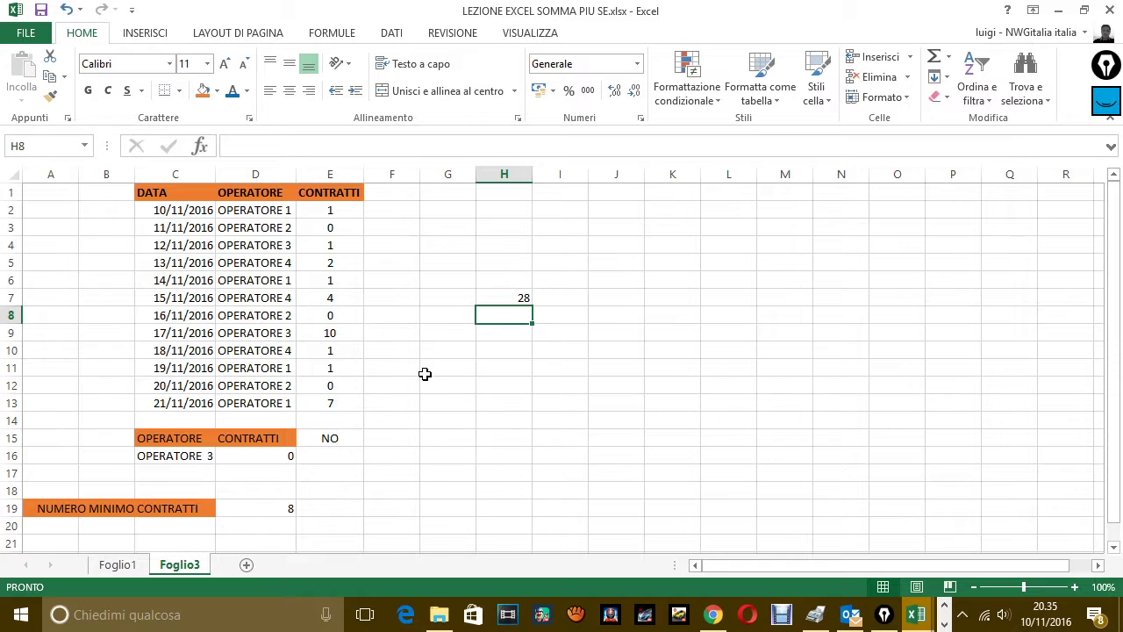
Start a new Notepad line reading 'SE VOGLIO SOMMARE I CONTRATTI DI'.
{"action": "key", "text": "alt+Tab"}
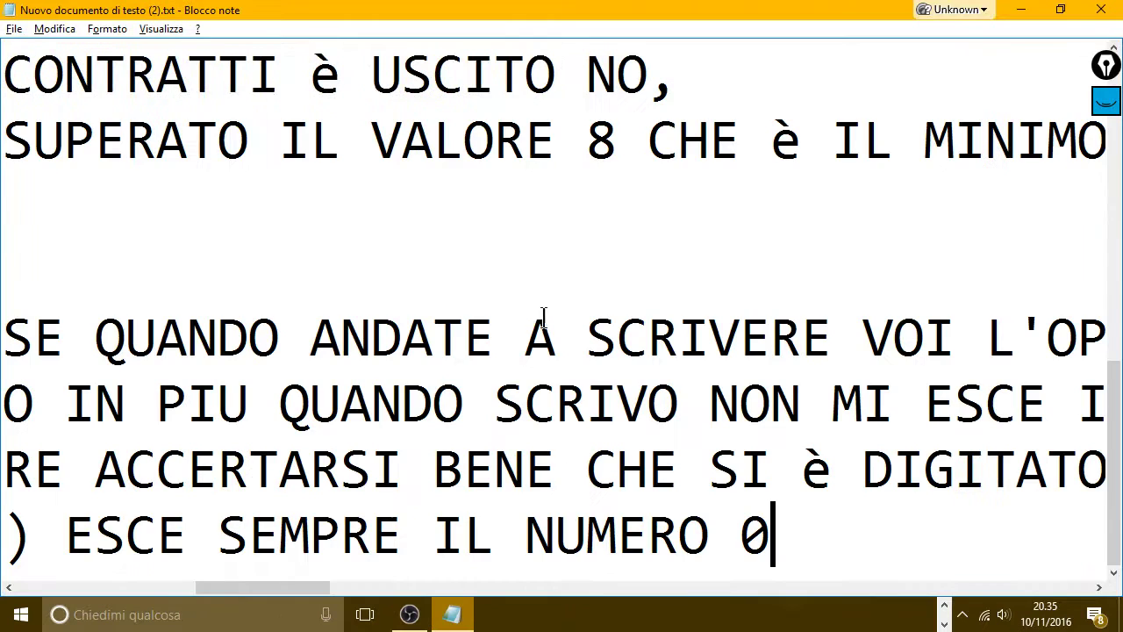
{"action": "key", "text": "Return"}
{"action": "type", "text": "SD"}
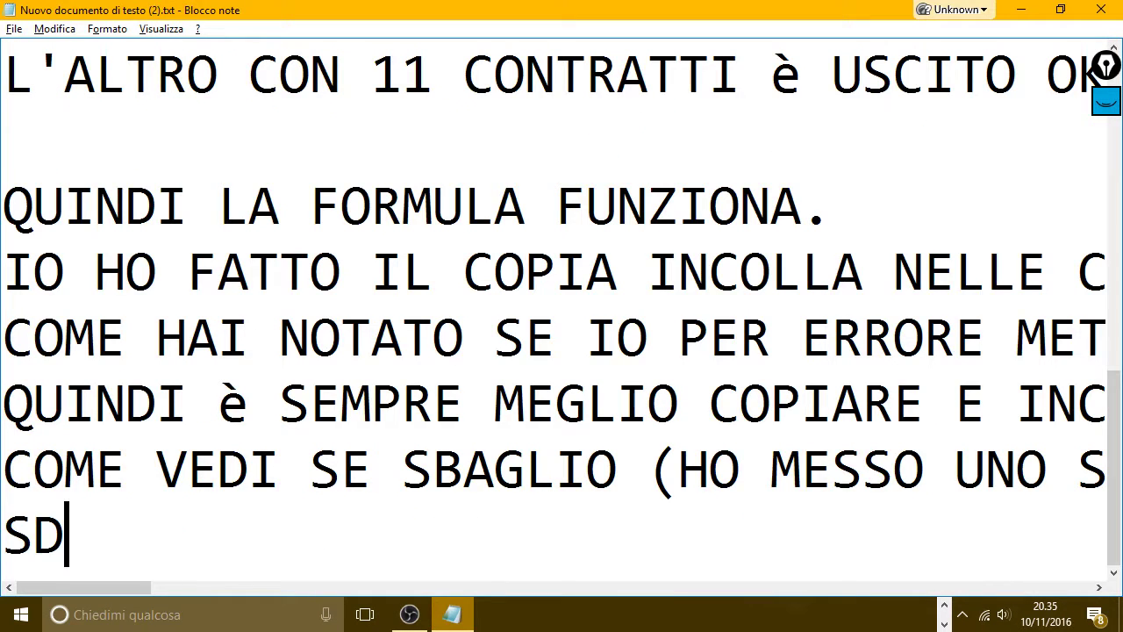
{"action": "key", "text": "BackSpace"}
{"action": "type", "text": "E VOGLI"}
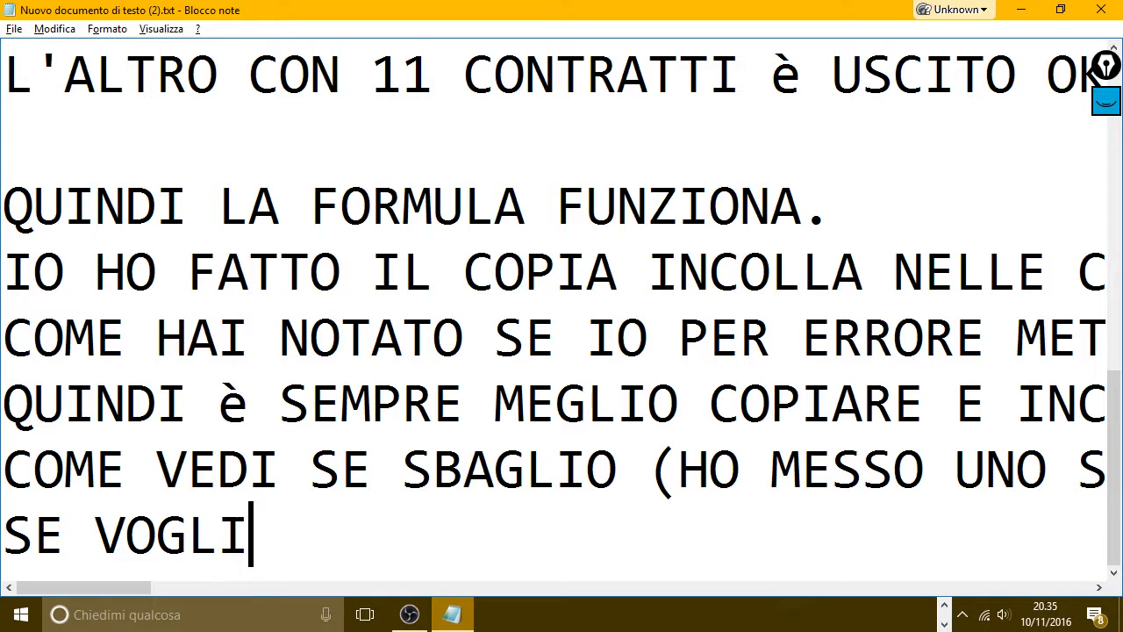
{"action": "type", "text": "O SOMMARE I"}
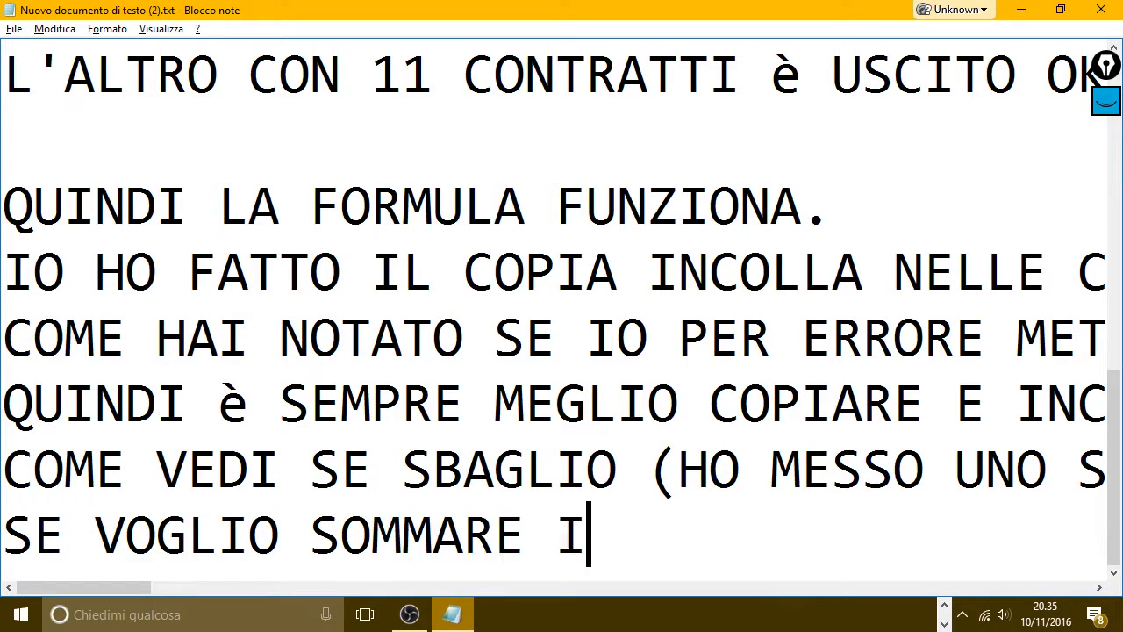
{"action": "type", "text": "N"}
{"action": "key", "text": "BackSpace"}
{"action": "key", "text": "BackSpace"}
{"action": "type", "text": "CONTRA"}
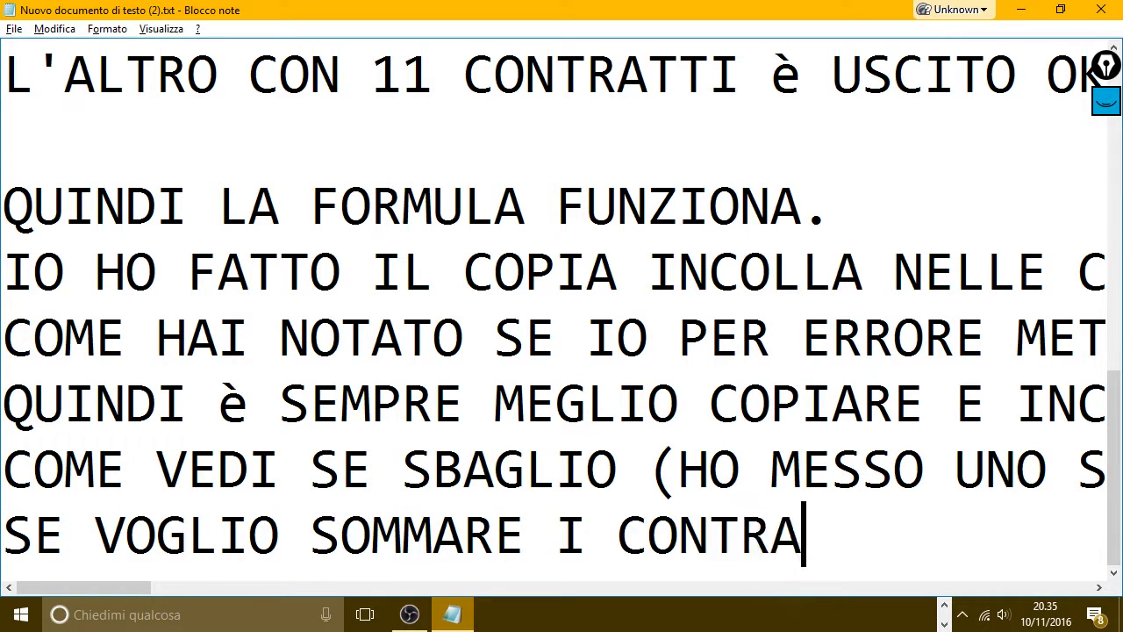
{"action": "type", "text": "TTI DI QUA"}
{"action": "key", "text": "BackSpace"}
{"action": "key", "text": "BackSpace"}
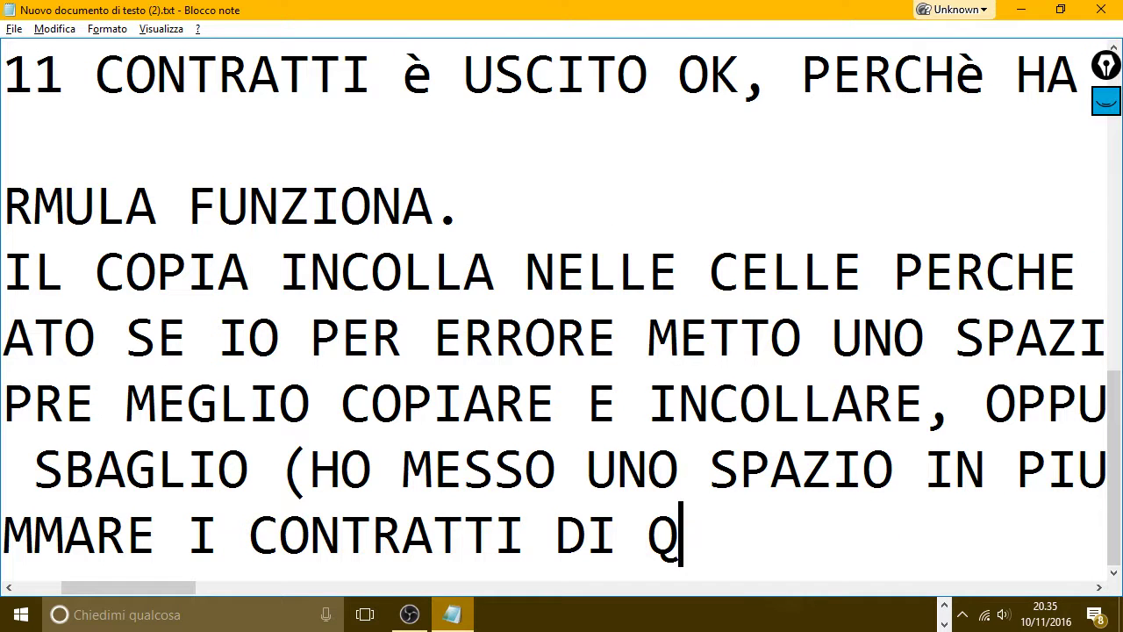
{"action": "key", "text": "BackSpace"}
Continue with 'TUTTI GLI OPERATORI IN QUEL DETERMINATO PERIODO VADO A USARE LA FORMULA DELLA SOMMA'.
{"action": "type", "text": "TUTTI GIL"}
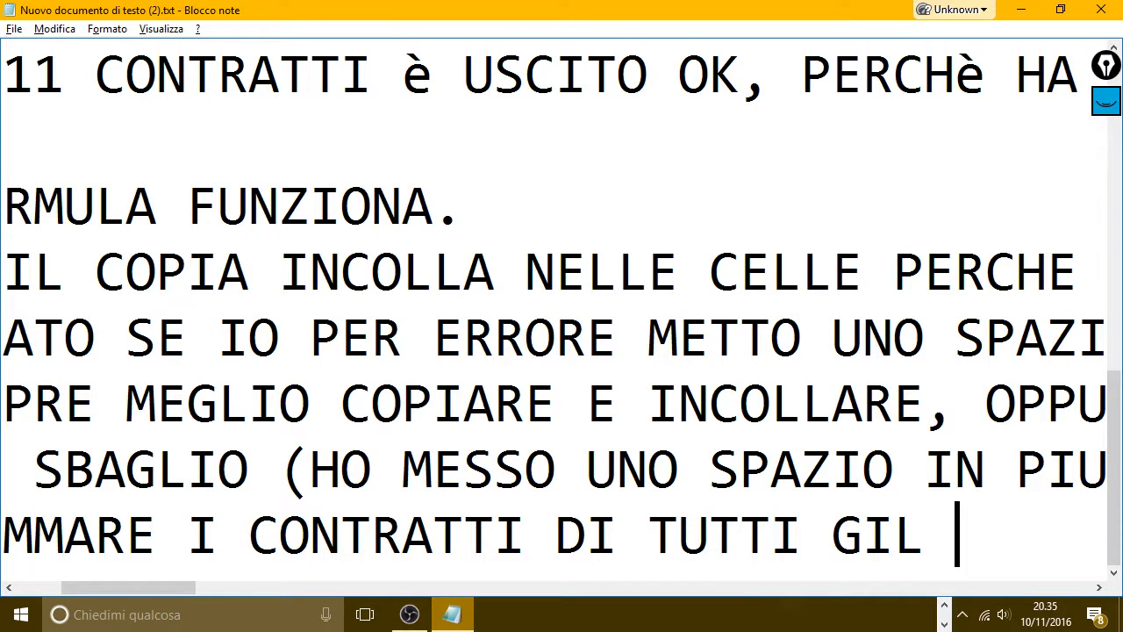
{"action": "key", "text": "BackSpace"}
{"action": "key", "text": "BackSpace"}
{"action": "type", "text": "LI I"}
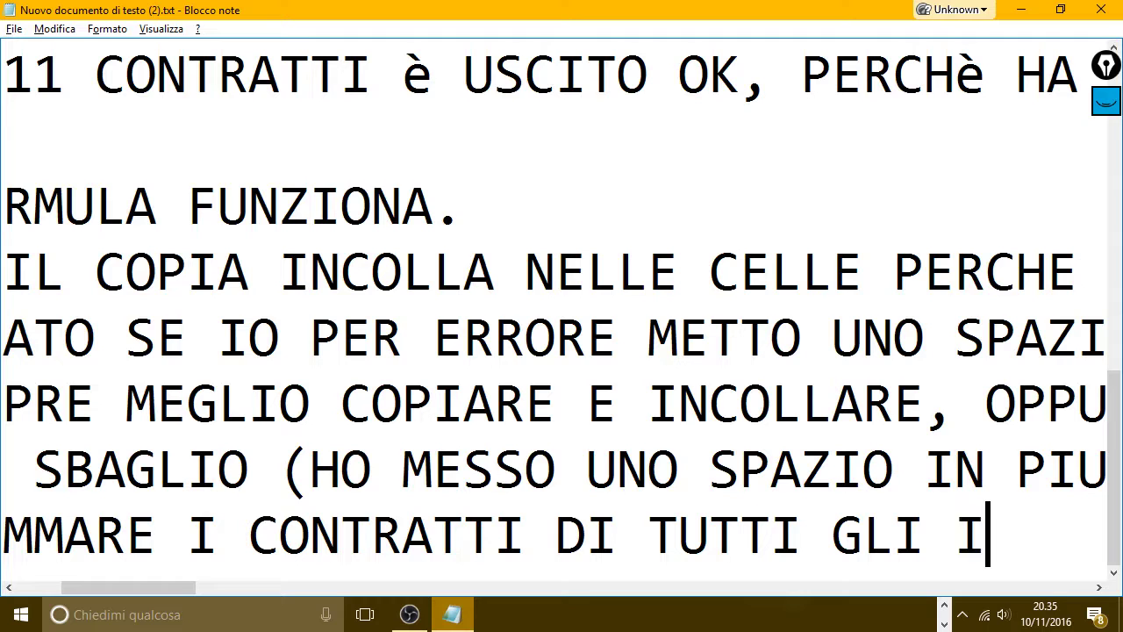
{"action": "key", "text": "BackSpace"}
{"action": "type", "text": "OPERATORI"}
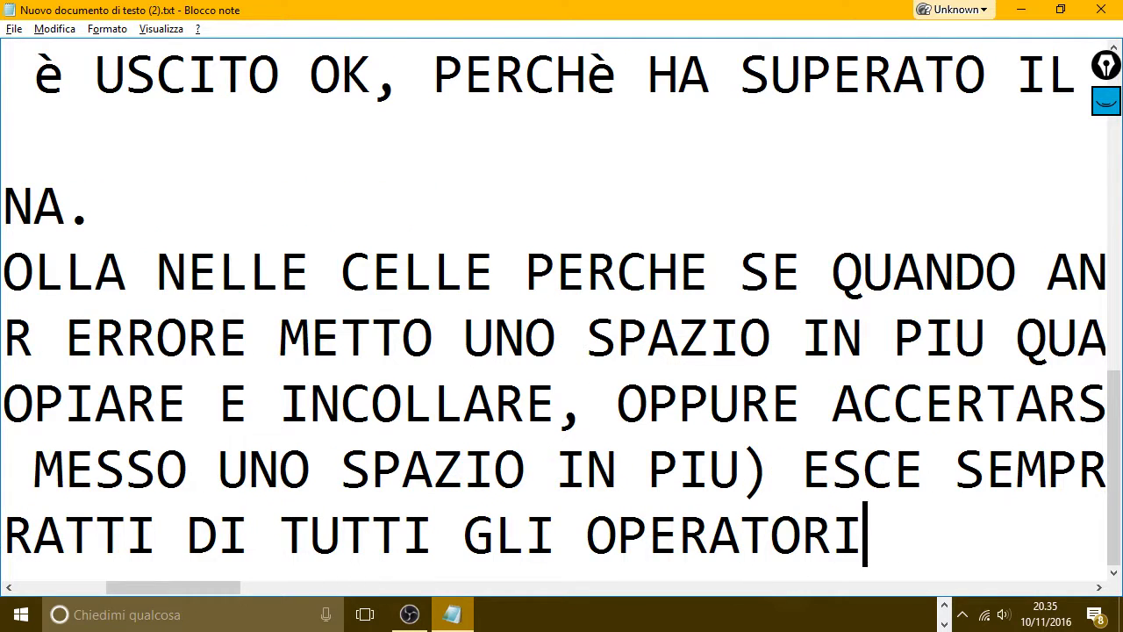
{"action": "type", "text": " IN QUEL "}
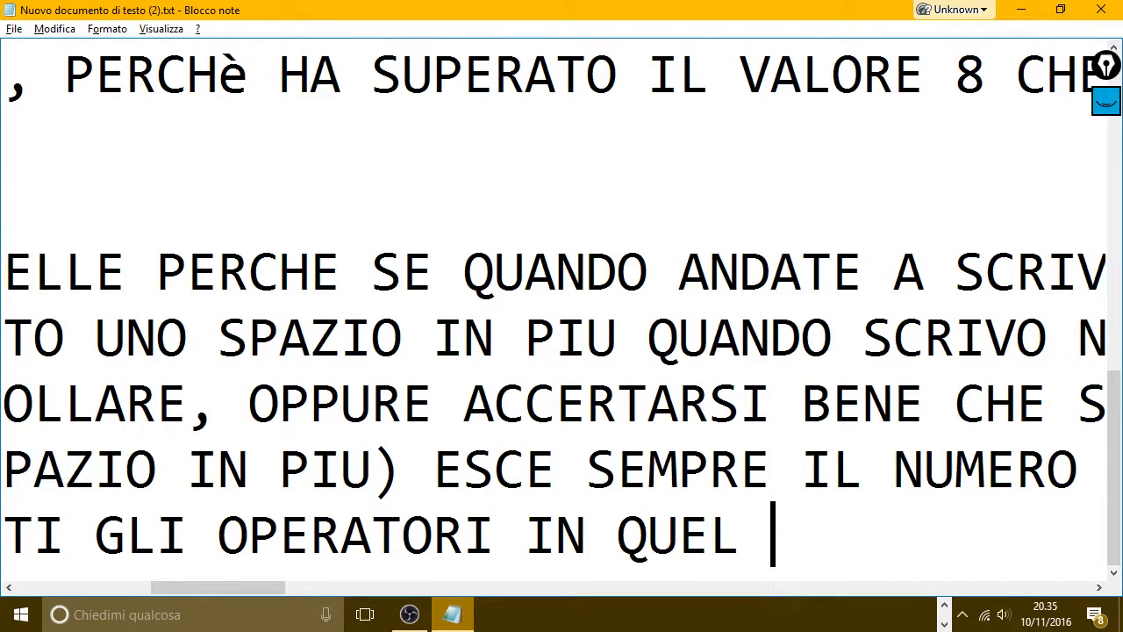
{"action": "type", "text": "DETERMIN"}
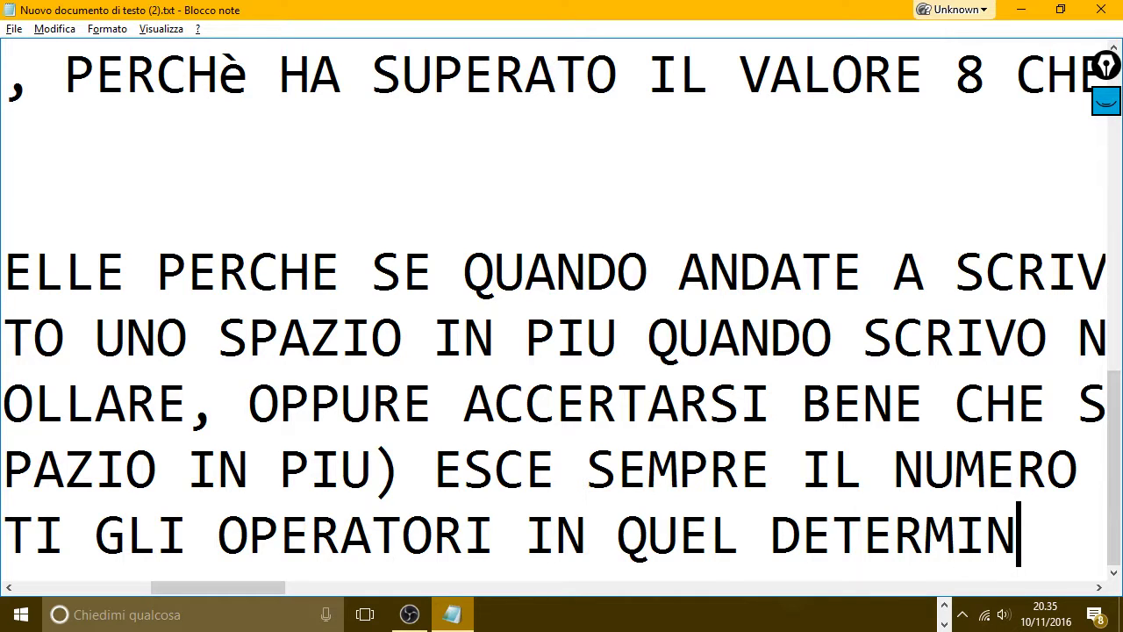
{"action": "type", "text": "ATO PERIDO"}
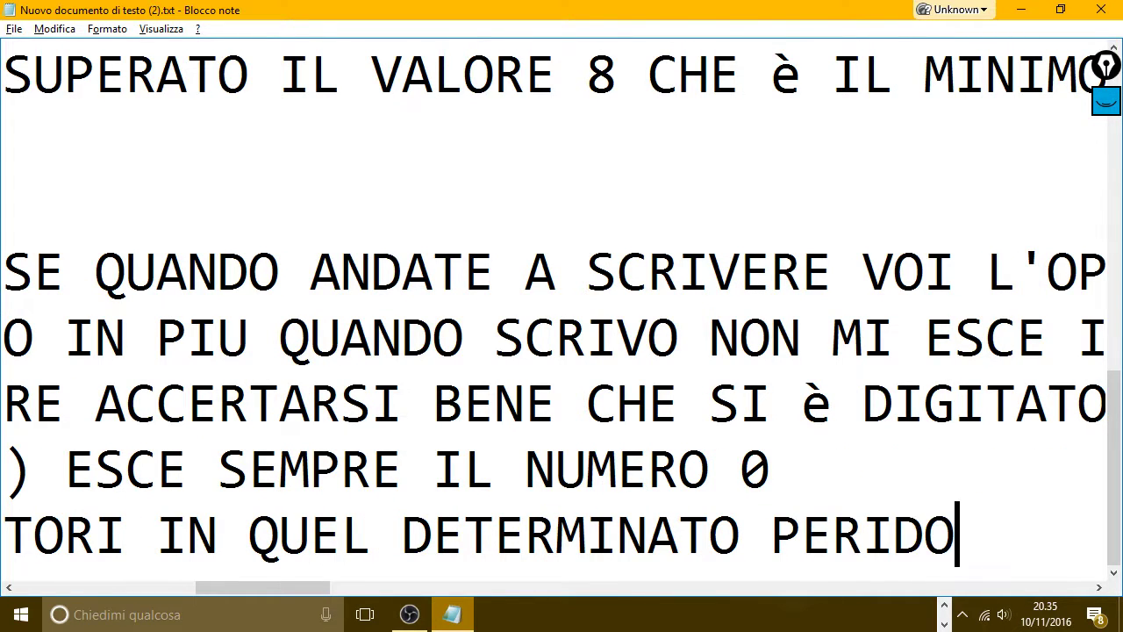
{"action": "key", "text": "BackSpace"}
{"action": "key", "text": "BackSpace"}
{"action": "type", "text": "ODO "}
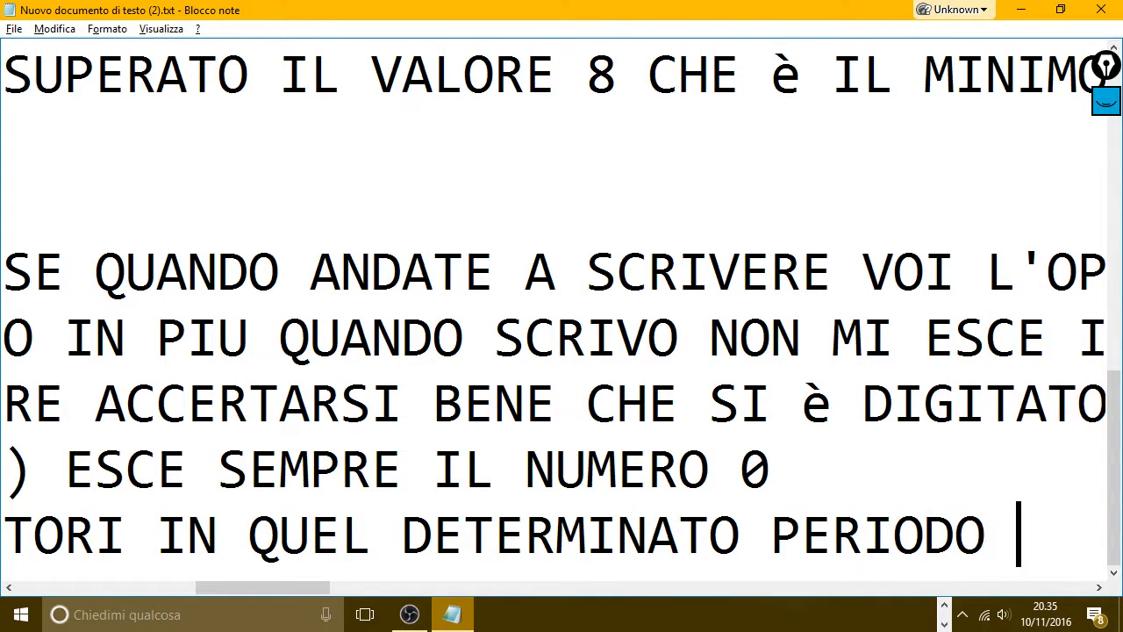
{"action": "type", "text": "VADO A "}
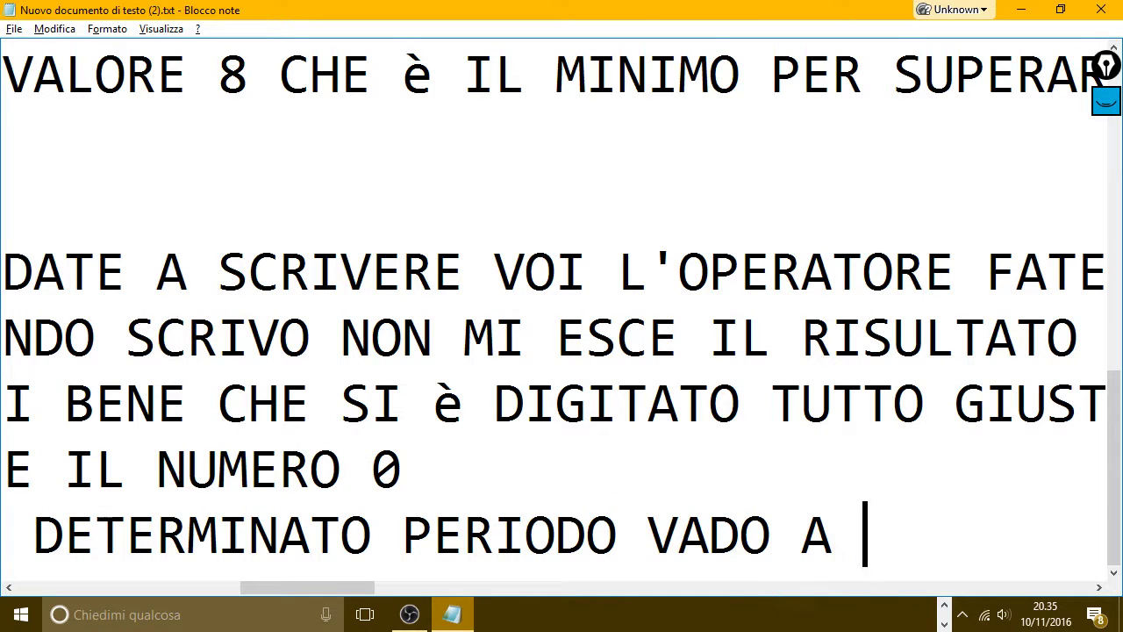
{"action": "type", "text": "USARE LA FOR"}
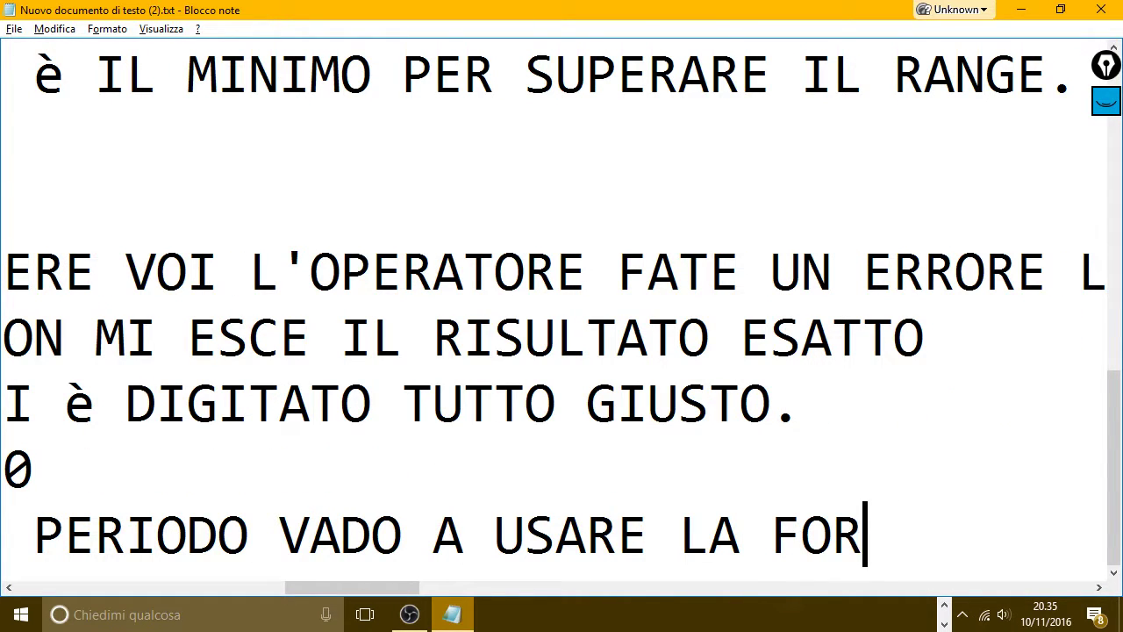
{"action": "type", "text": "MULA DELLA S"}
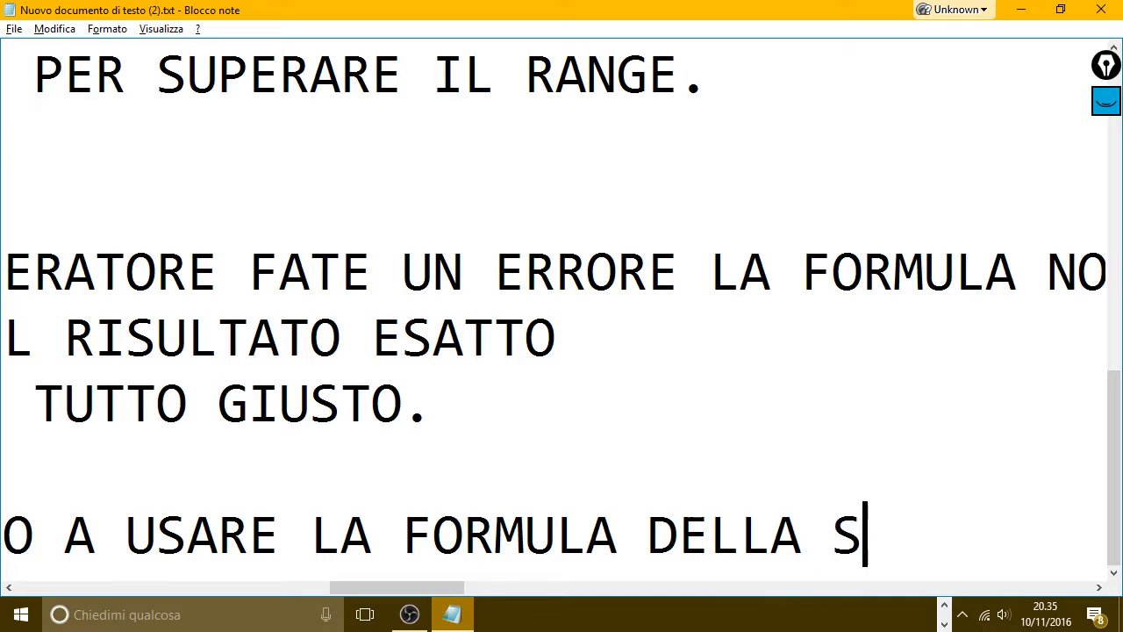
{"action": "type", "text": "OMMA"}
{"action": "key", "text": "Return"}
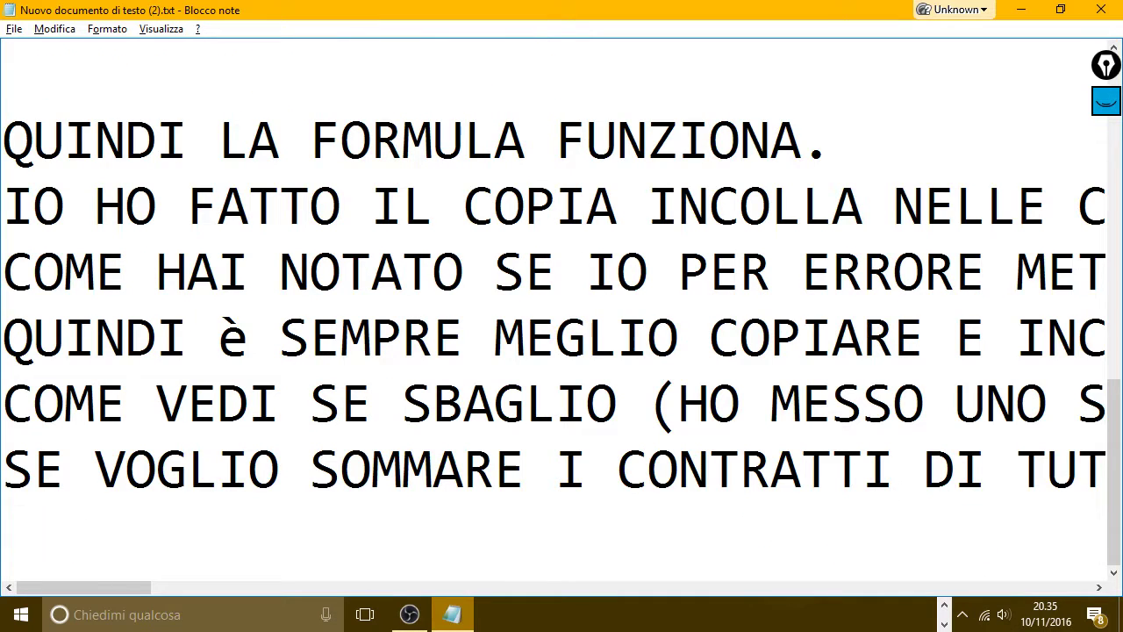
Write the syntax line '=SOMMA(CELLA1;CELLA DI FINE SELEZIONE)' in the notes.
{"action": "type", "text": "=S"}
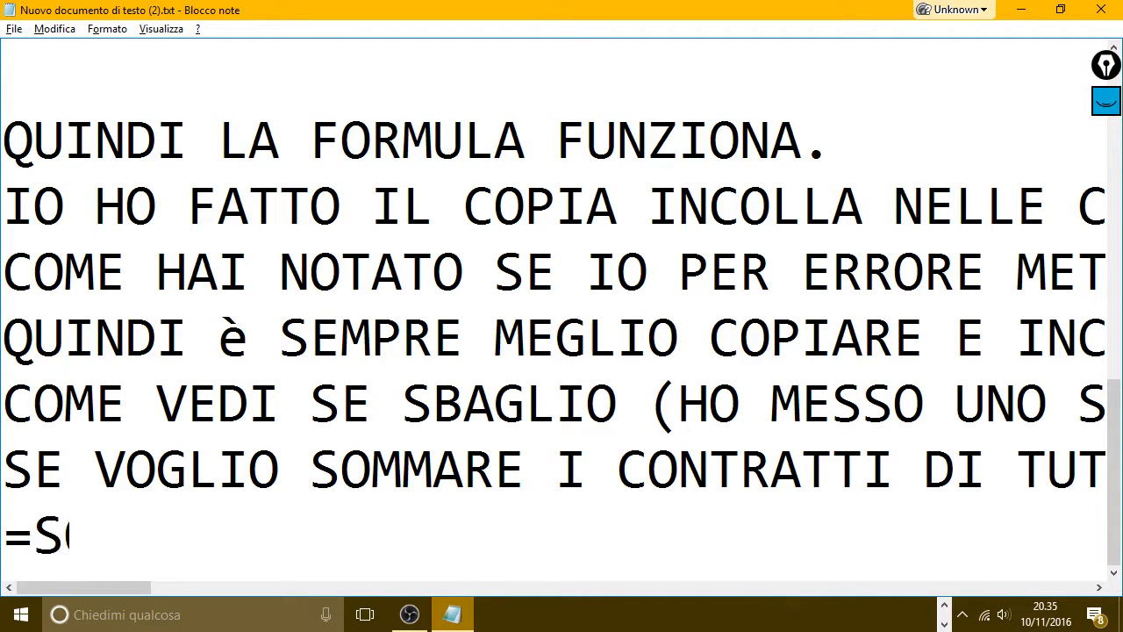
{"action": "type", "text": "OMMA"}
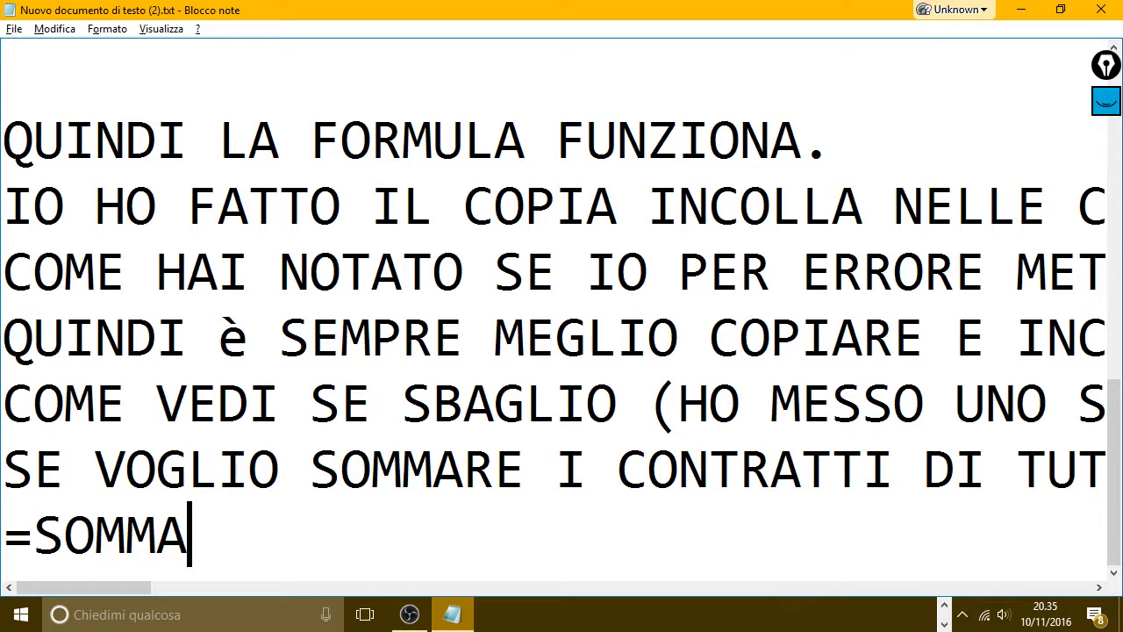
{"action": "type", "text": "("}
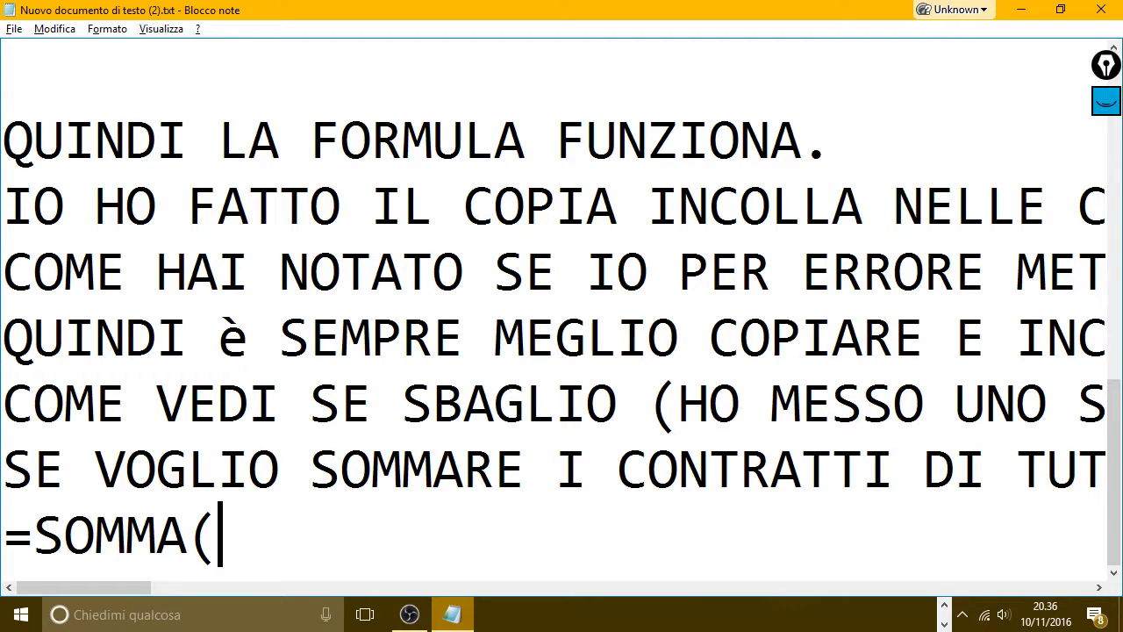
{"action": "type", "text": "CELA"}
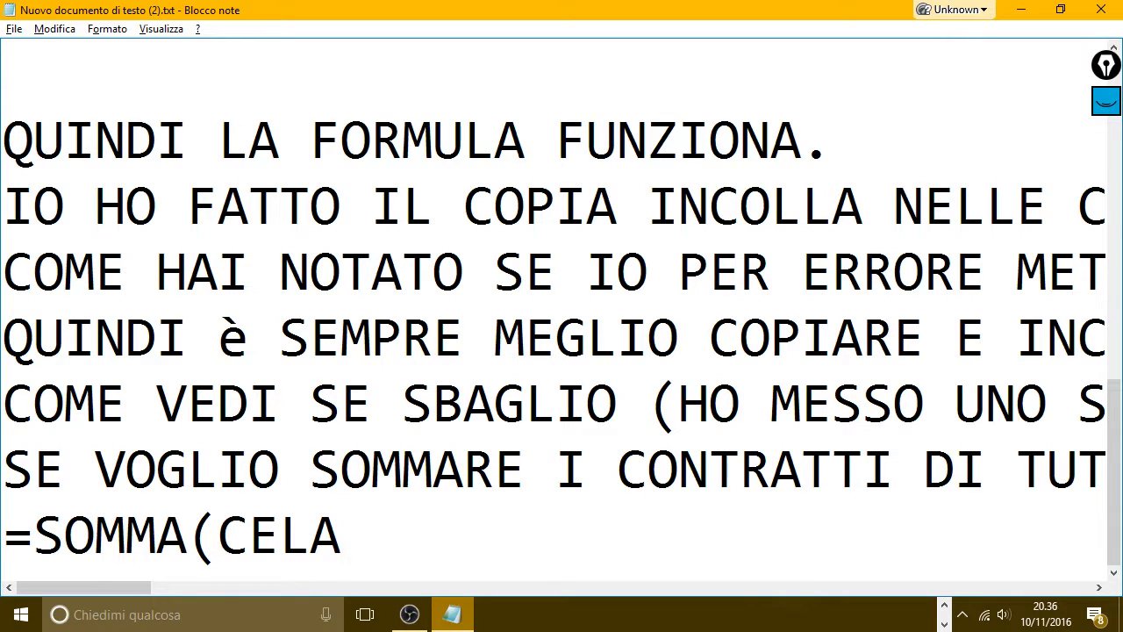
{"action": "key", "text": "BackSpace"}
{"action": "type", "text": "LA"}
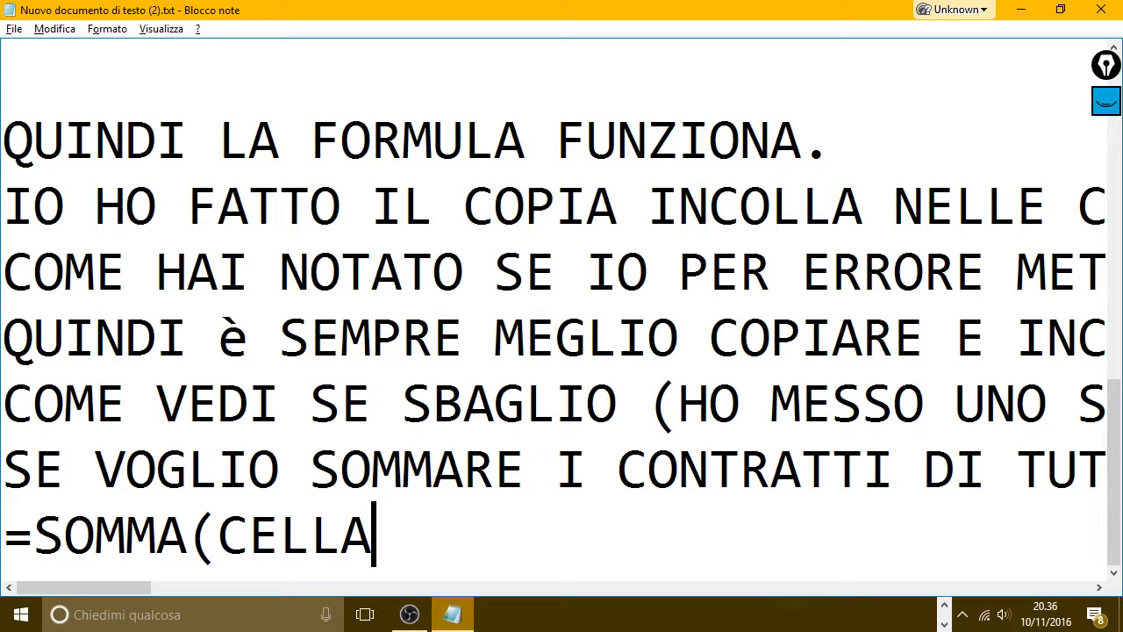
{"action": "type", "text": " DI PAR"}
{"action": "key", "text": "BackSpace"}
{"action": "key", "text": "BackSpace"}
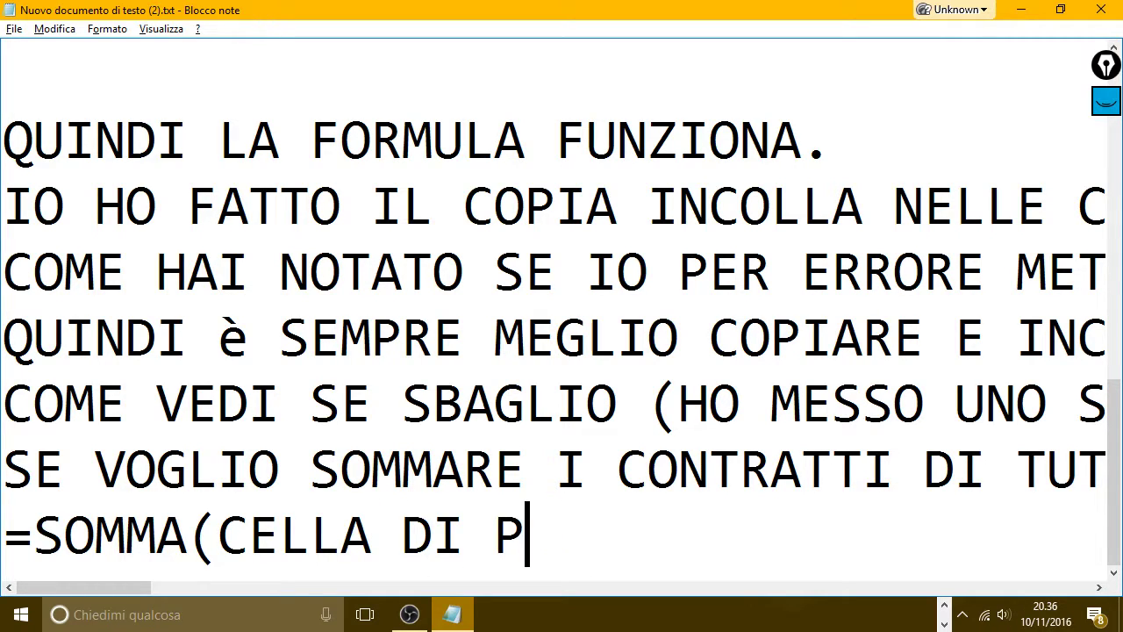
{"action": "key", "text": "BackSpace"}
{"action": "key", "text": "BackSpace"}
{"action": "key", "text": "BackSpace"}
{"action": "key", "text": "BackSpace"}
{"action": "key", "text": "BackSpace"}
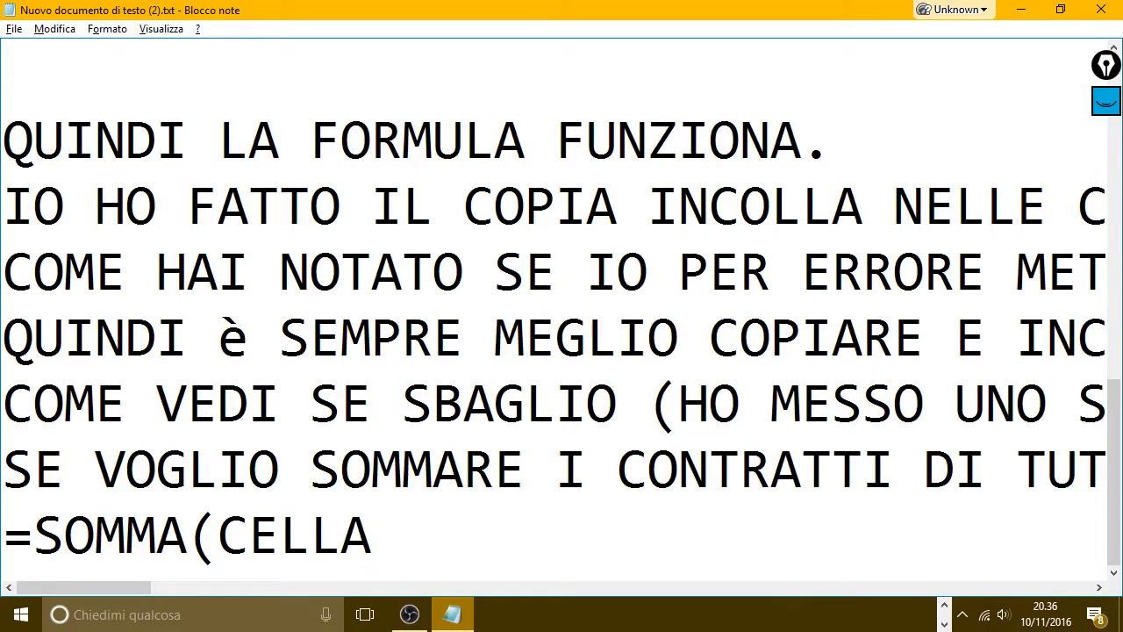
{"action": "type", "text": "1"}
{"action": "type", "text": ";C"}
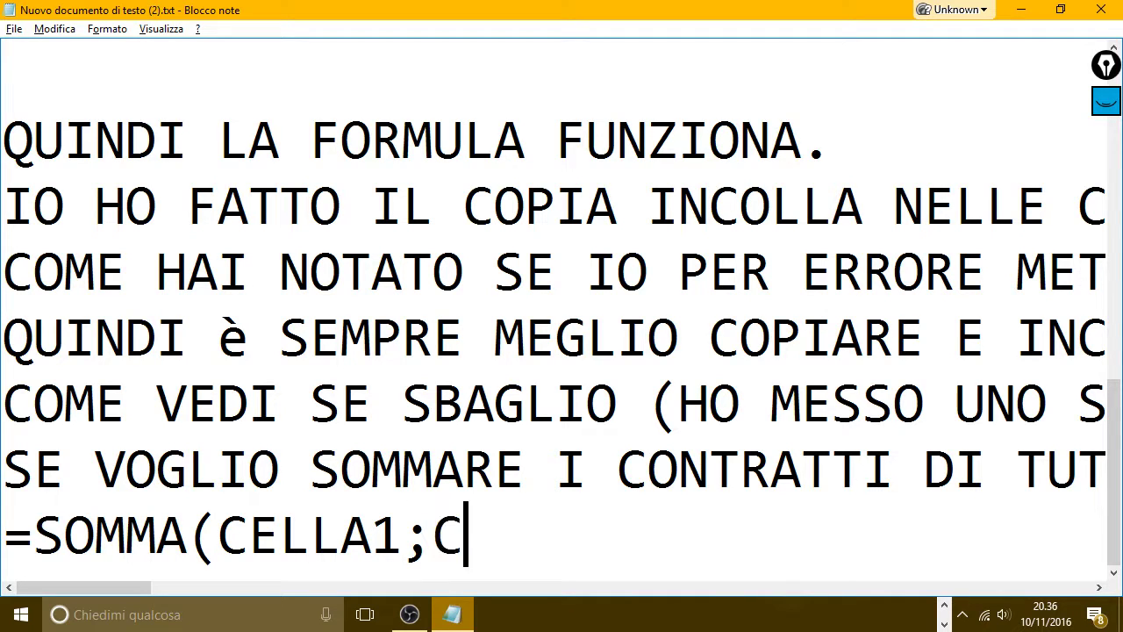
{"action": "type", "text": "ELLA"}
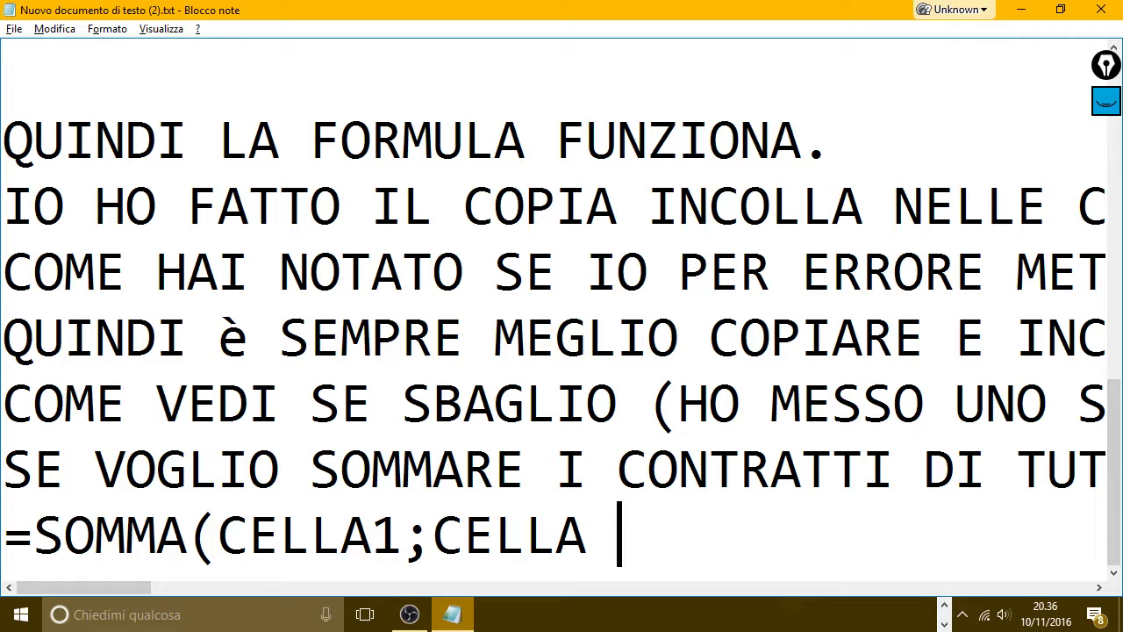
{"action": "key", "text": "BackSpace"}
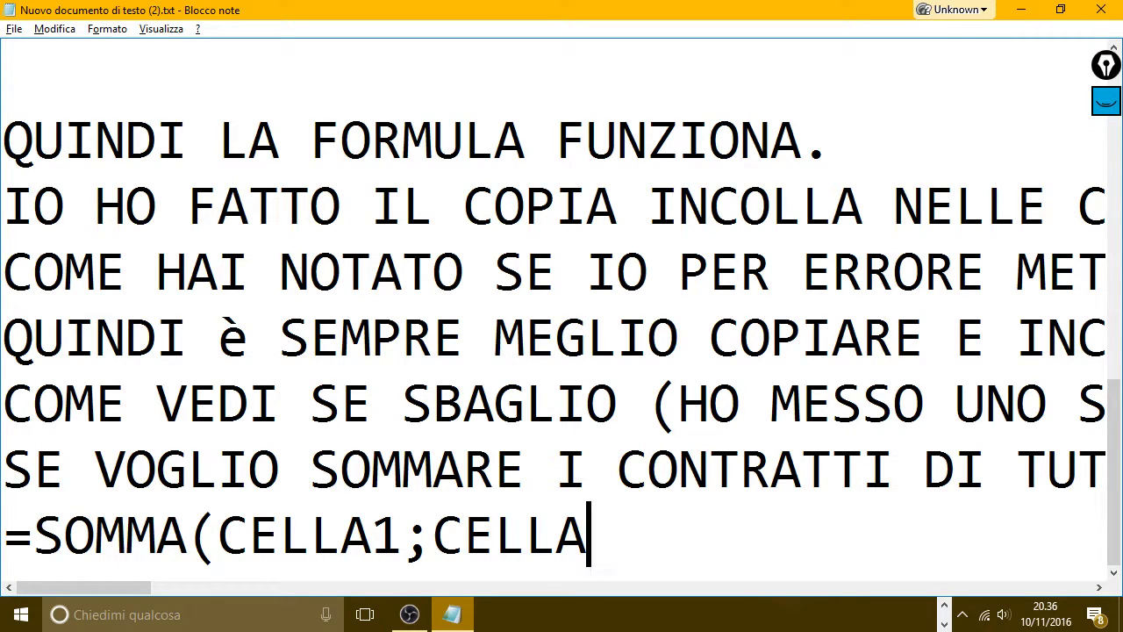
{"action": "type", "text": ".."}
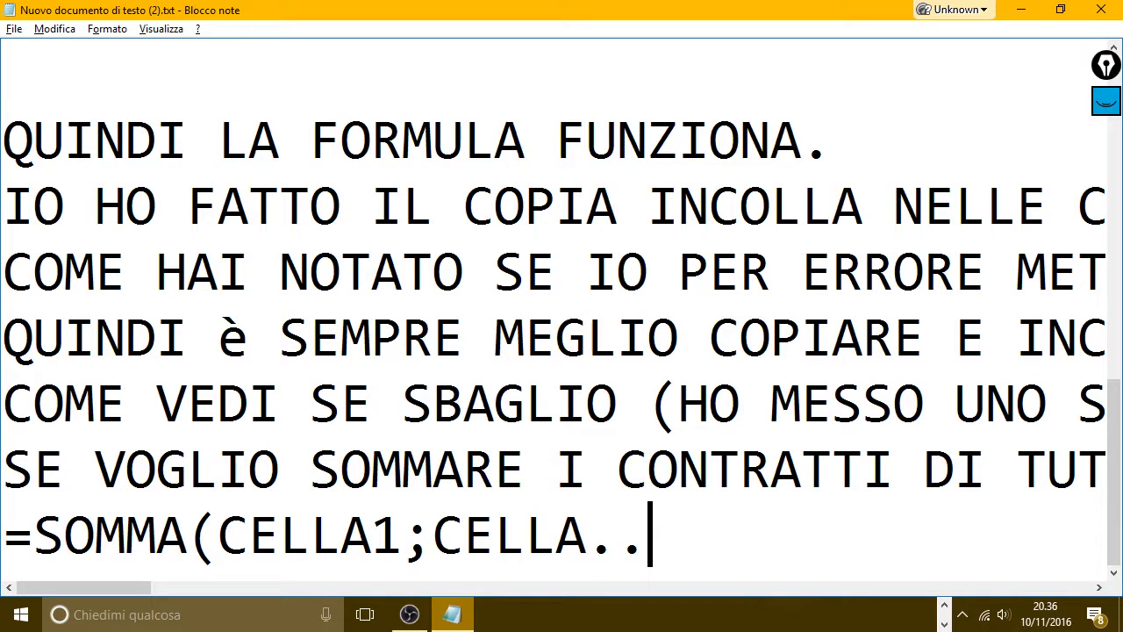
{"action": "key", "text": "BackSpace"}
{"action": "key", "text": "BackSpace"}
{"action": "type", "text": "DI FINE SE"}
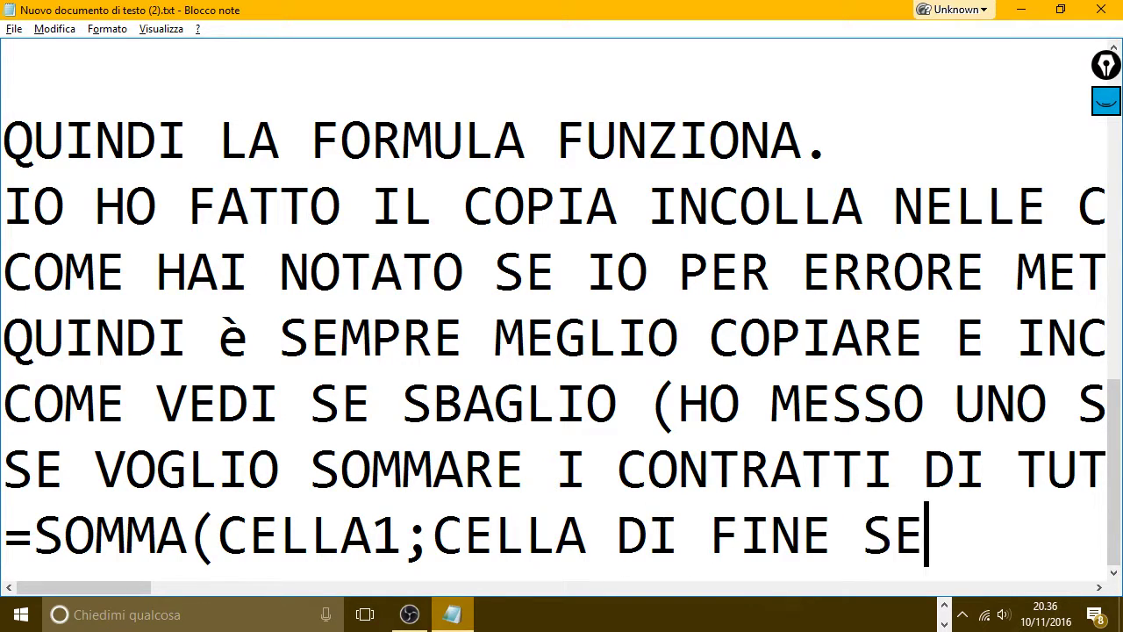
{"action": "type", "text": "LEZIONE"}
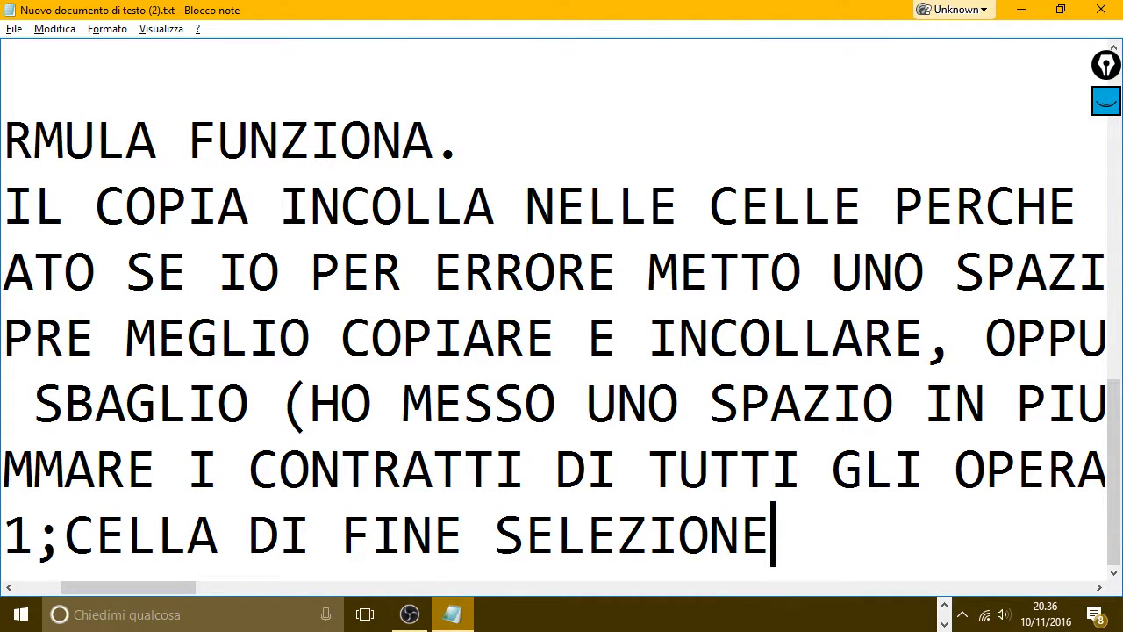
{"action": "type", "text": ")"}
Add a new line 'TUTTE LE FORMULE INIZIANO SEMPRE CON IL SIMBOLO ='.
{"action": "key", "text": "Return"}
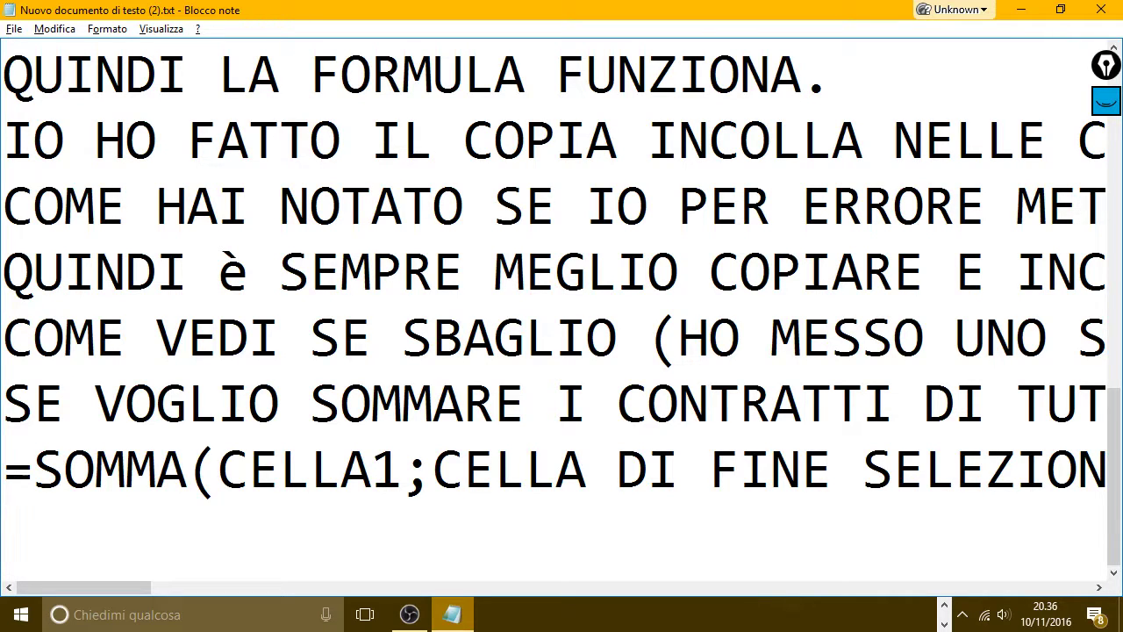
{"action": "type", "text": "TUTTE "}
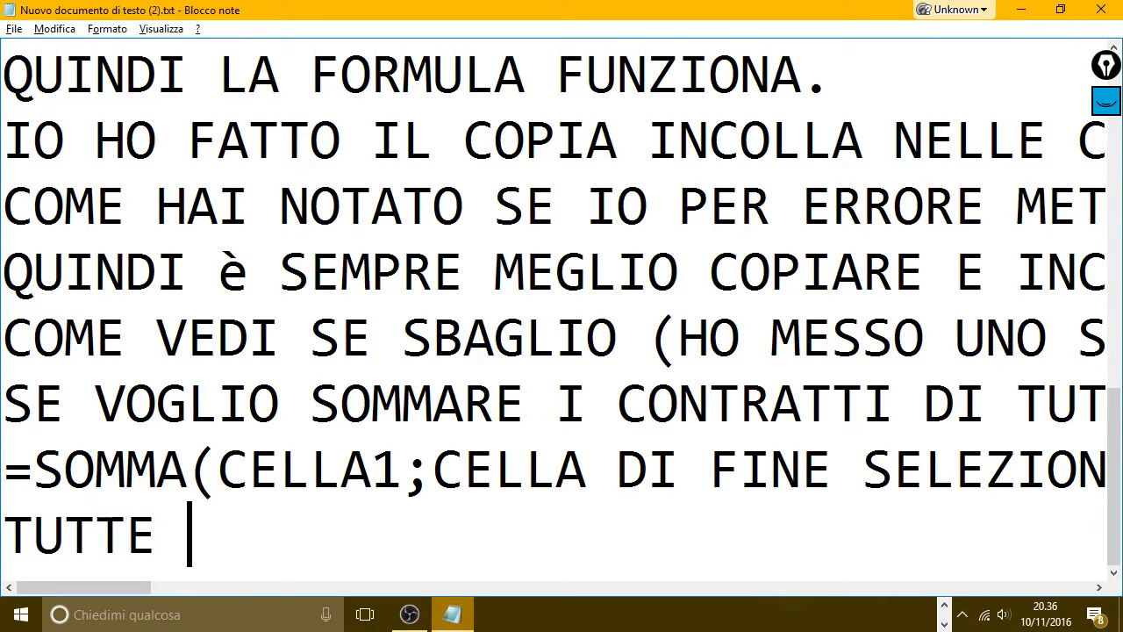
{"action": "type", "text": "LE FORU"}
{"action": "key", "text": "BackSpace"}
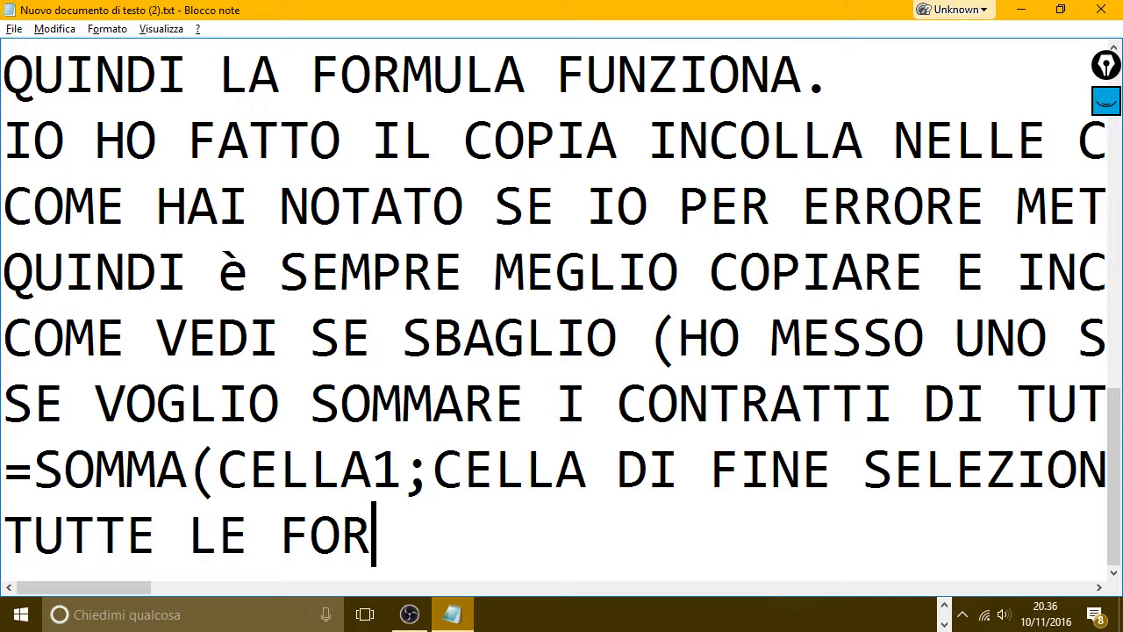
{"action": "type", "text": "MULE "}
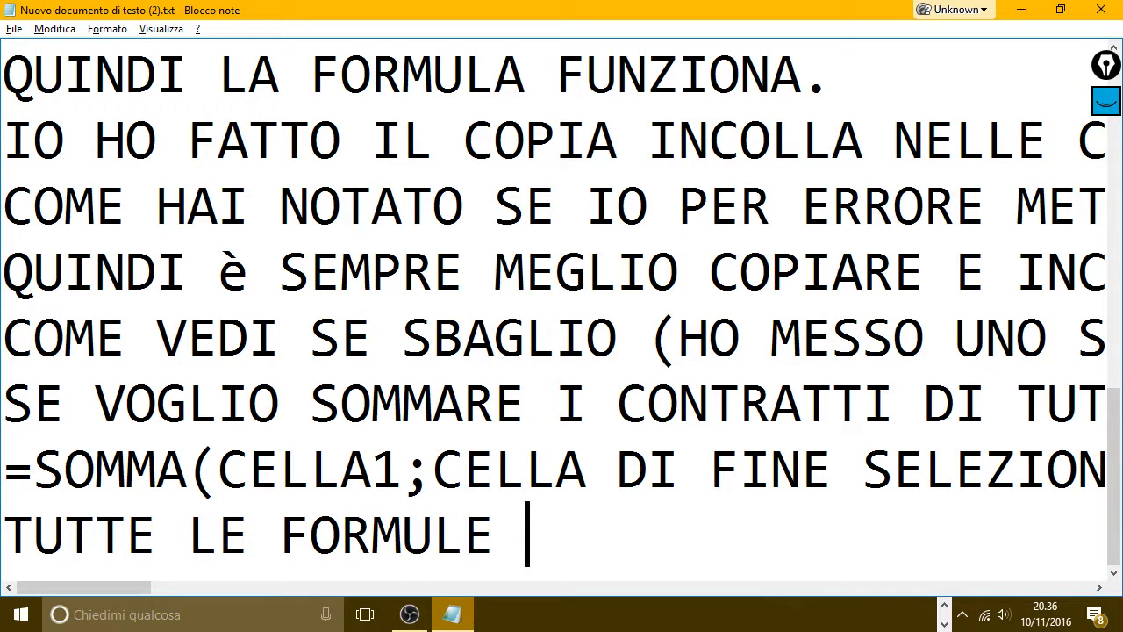
{"action": "type", "text": "INIZI"}
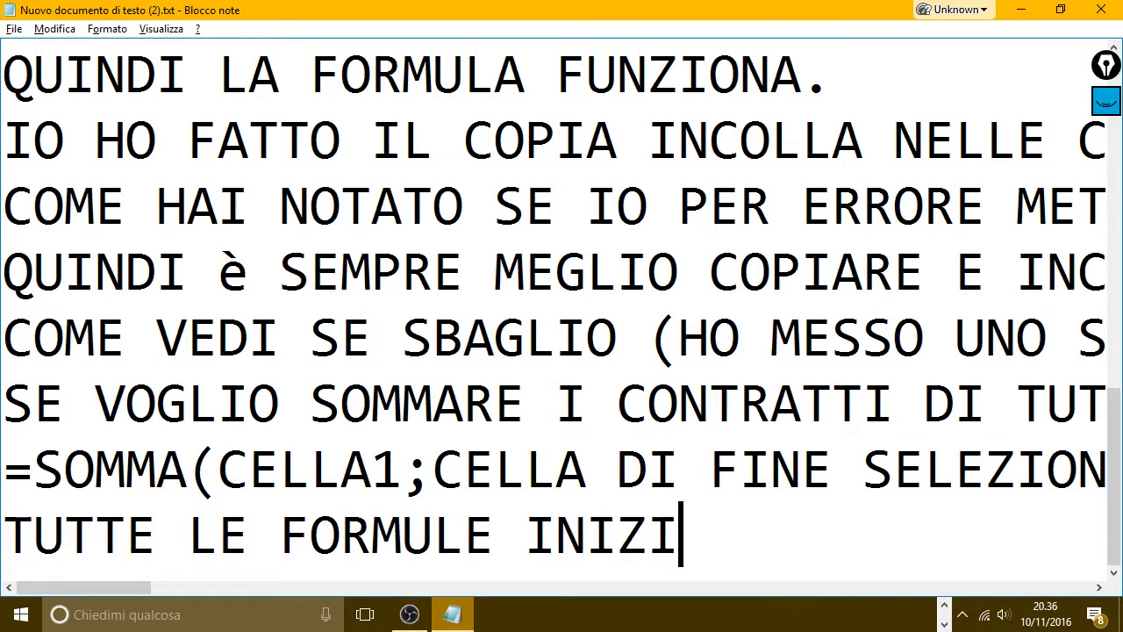
{"action": "type", "text": "ANO SEMPRE "}
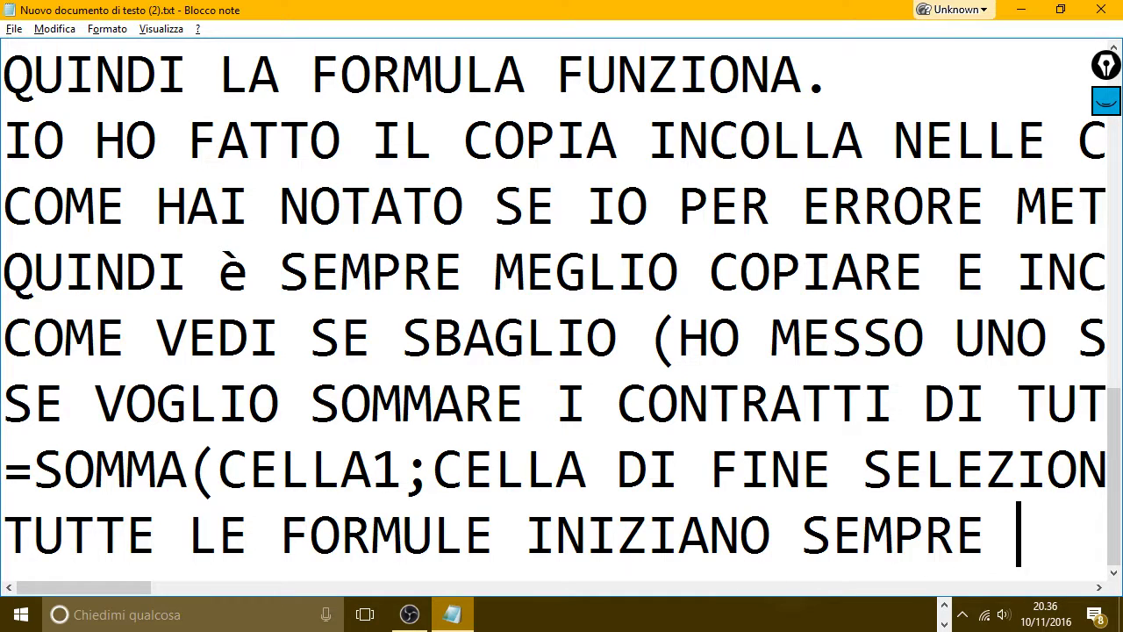
{"action": "type", "text": "CONL"}
{"action": "key", "text": "BackSpace"}
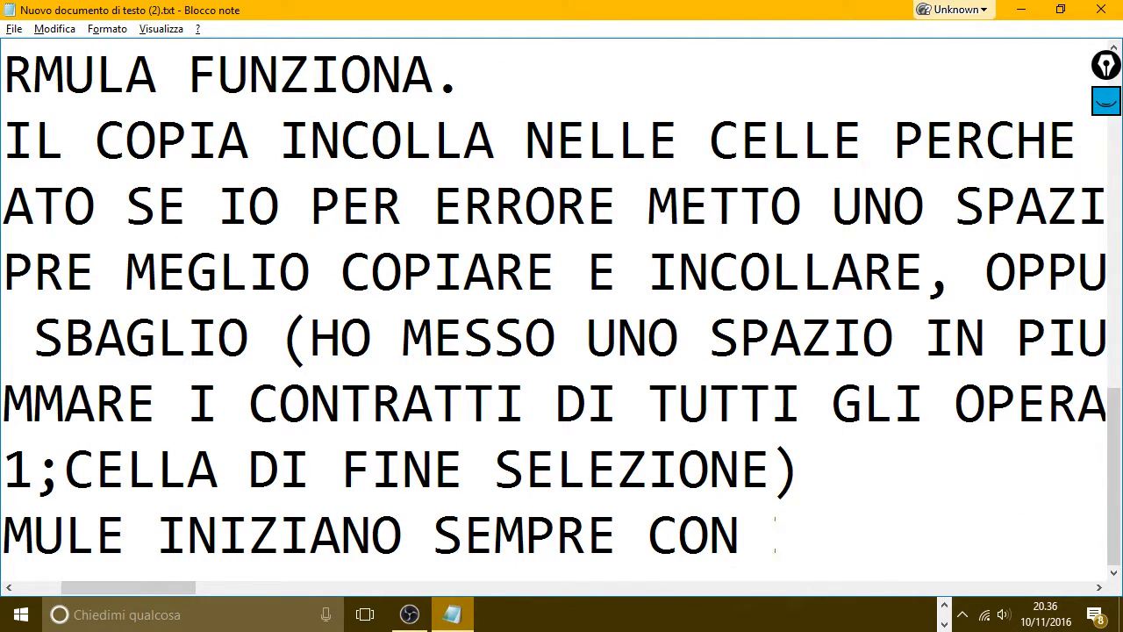
{"action": "type", "text": "IL SIMBOLO "}
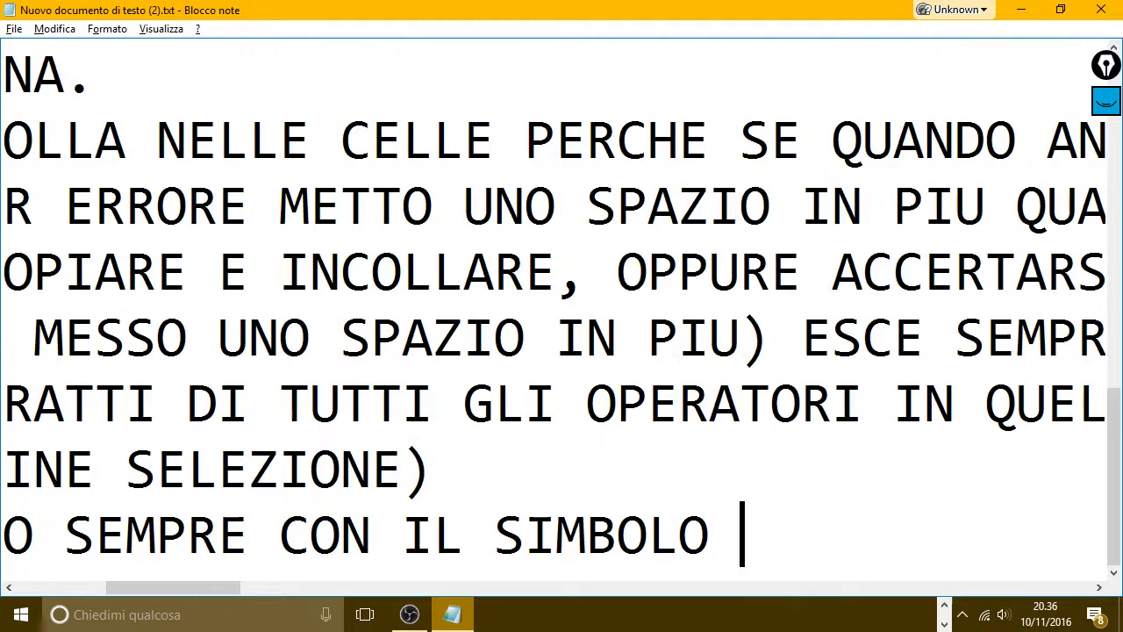
{"action": "type", "text": "="}
Check in Excel that H7 holds =SOMMA(E2:E13) totalling 28.
{"action": "key", "text": "Return"}
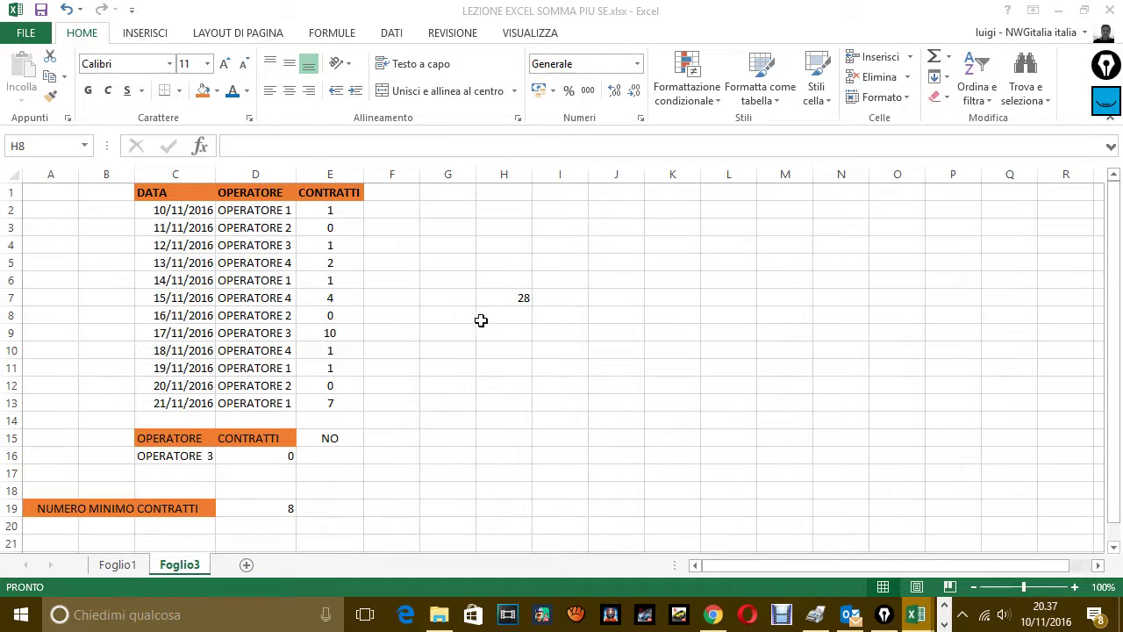
{"action": "left_click", "coordinate": [480, 321]}
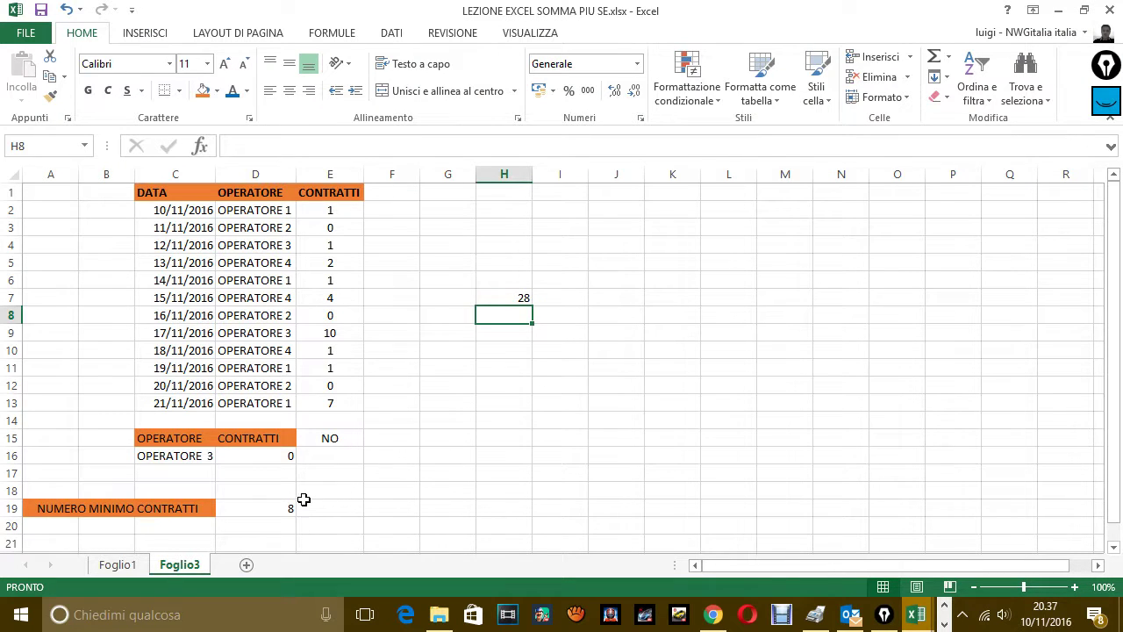
{"action": "left_click", "coordinate": [524, 299]}
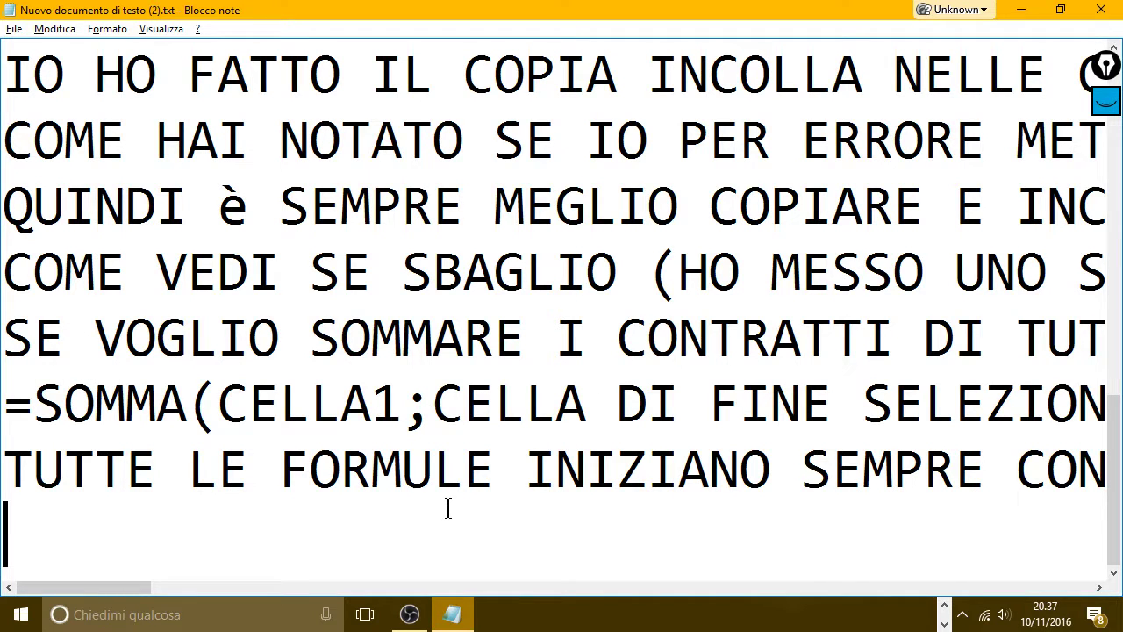
Begin the sign-off: 'OK, SE IL VIDEO TI È PIACIUTO' and 'METTI UN MI PIACE E CONDIVIDI.'.
{"action": "key", "text": "Return"}
{"action": "key", "text": "Return"}
{"action": "key", "text": "Return"}
{"action": "key", "text": "Return"}
{"action": "key", "text": "Return"}
{"action": "key", "text": "Return"}
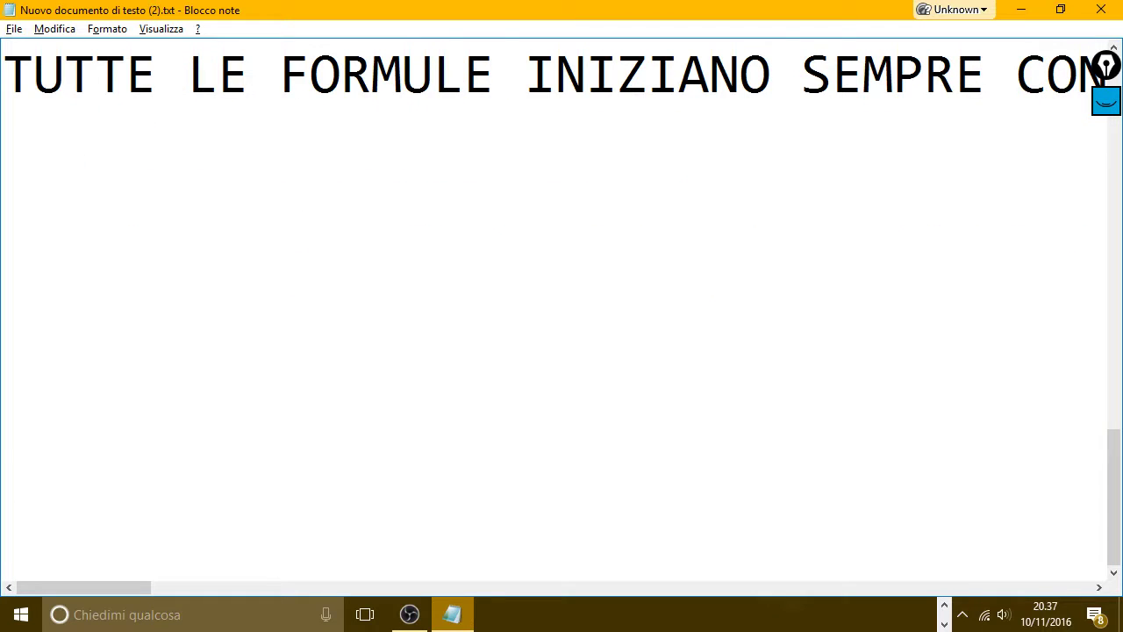
{"action": "key", "text": "BackSpace"}
{"action": "key", "text": "BackSpace"}
{"action": "type", "text": "OK, SE IL I"}
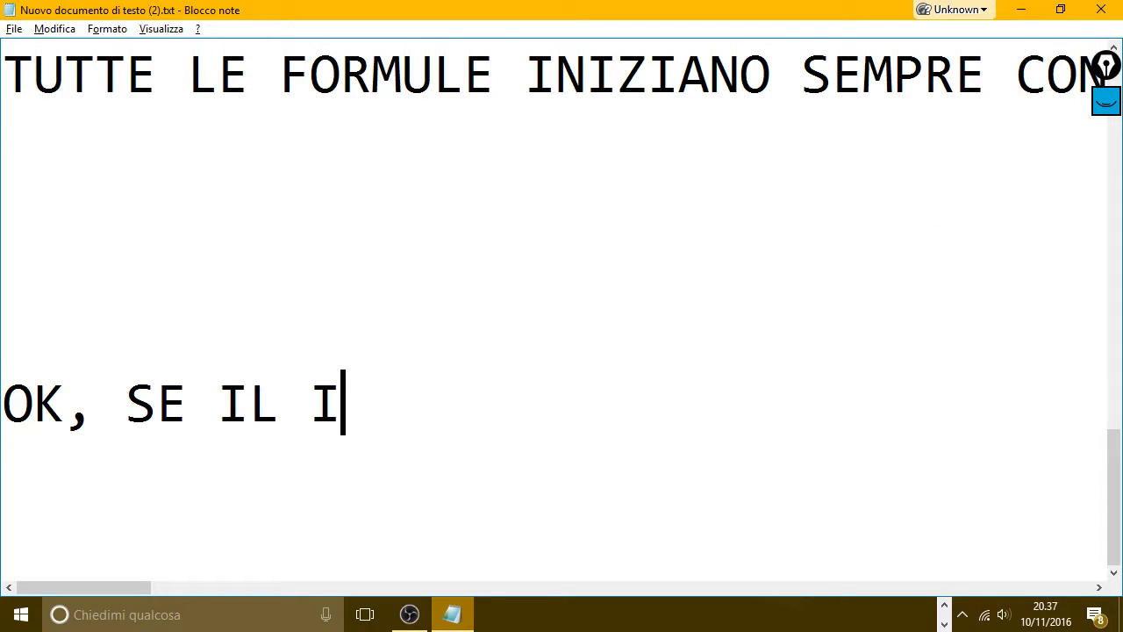
{"action": "key", "text": "BackSpace"}
{"action": "type", "text": "VIDEO TI è"}
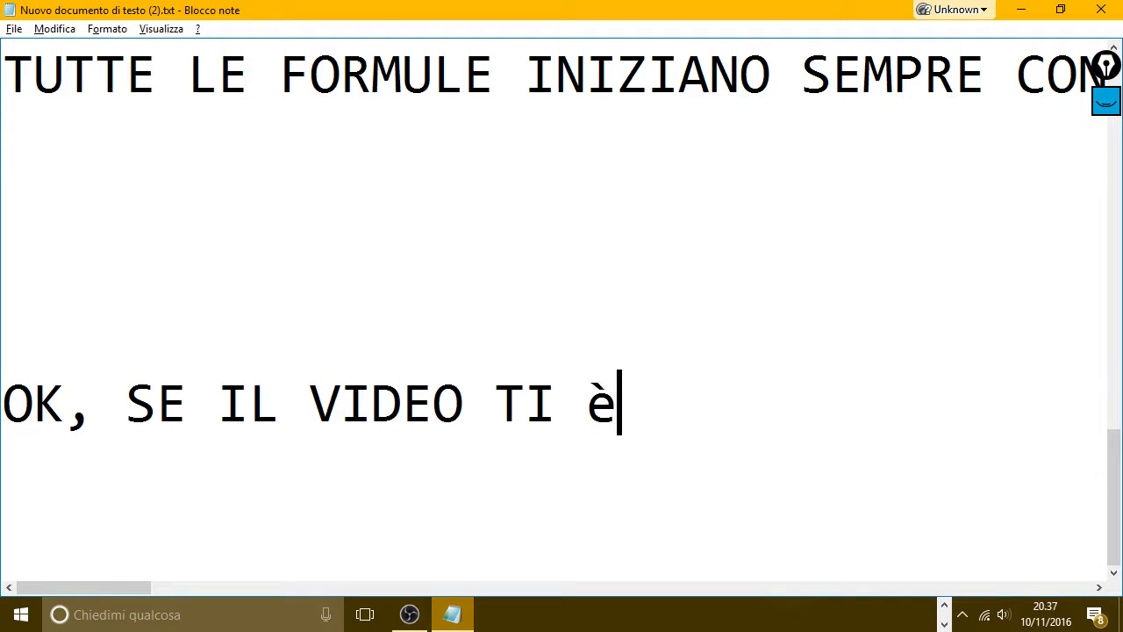
{"action": "type", "text": "E"}
{"action": "key", "text": "BackSpace"}
{"action": "type", "text": "PIA"}
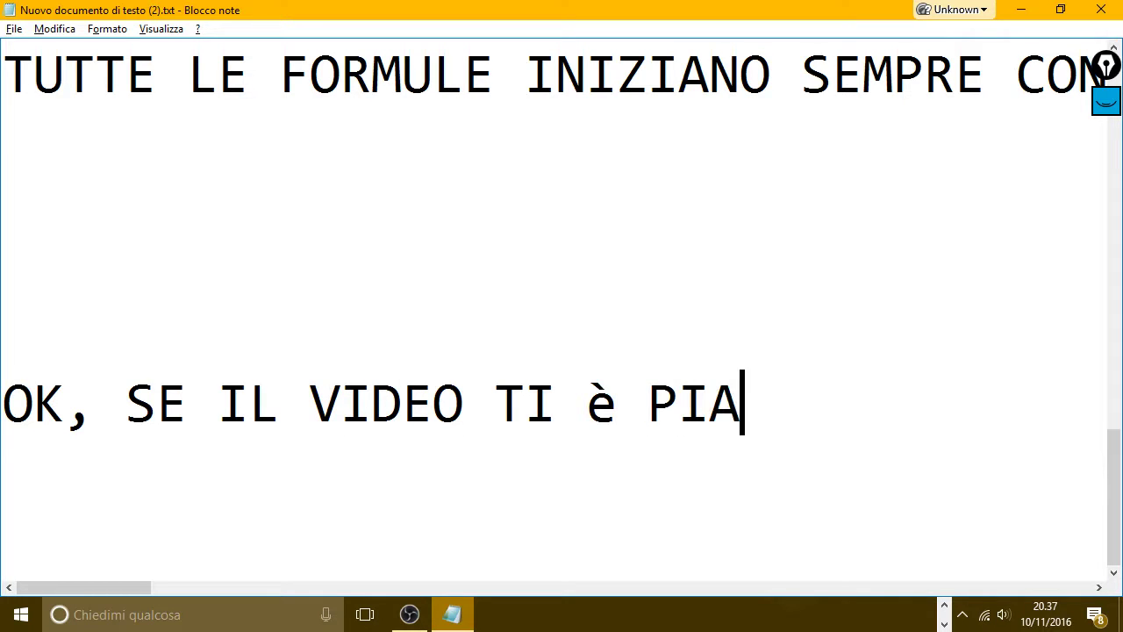
{"action": "type", "text": "CIUTO"}
{"action": "key", "text": "Return"}
{"action": "type", "text": "ME"}
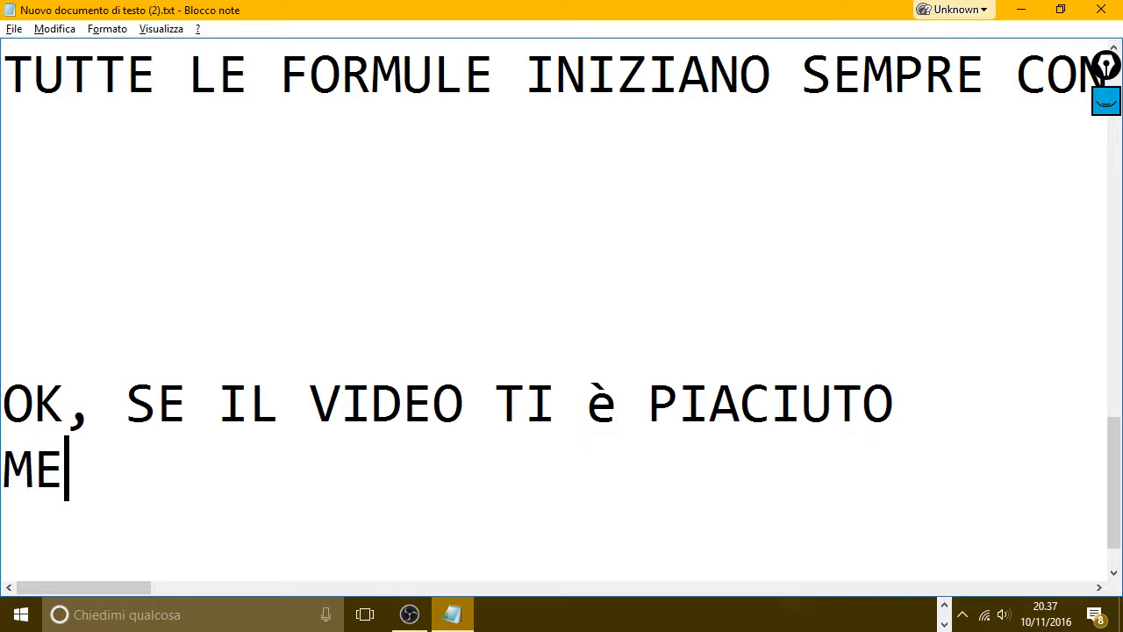
{"action": "type", "text": "TTI UN MI"}
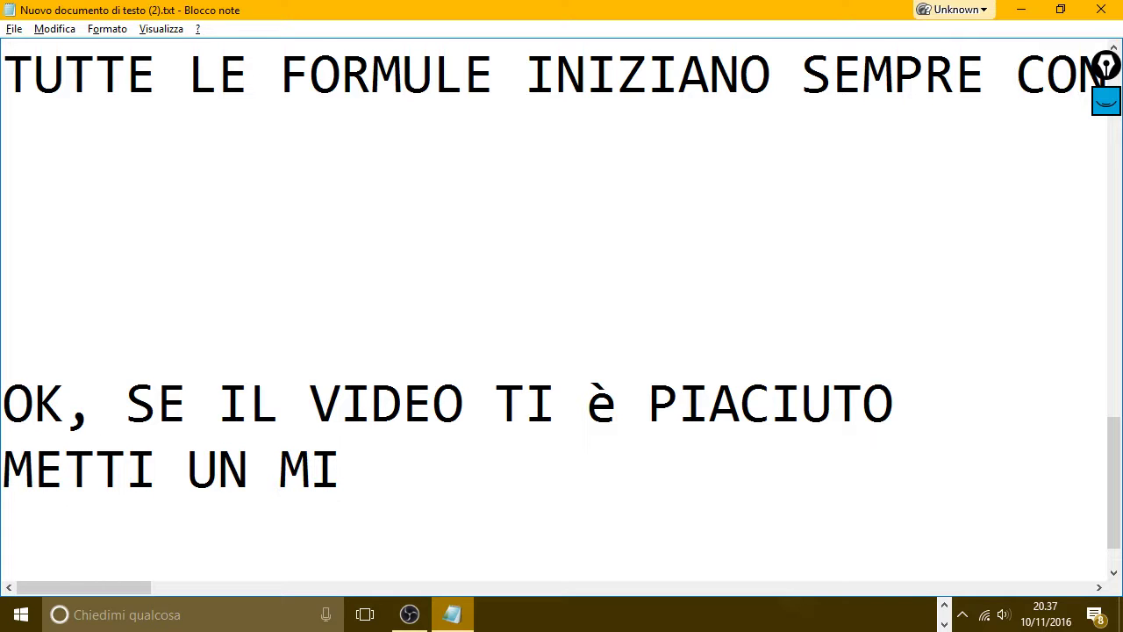
{"action": "type", "text": " PIACE "}
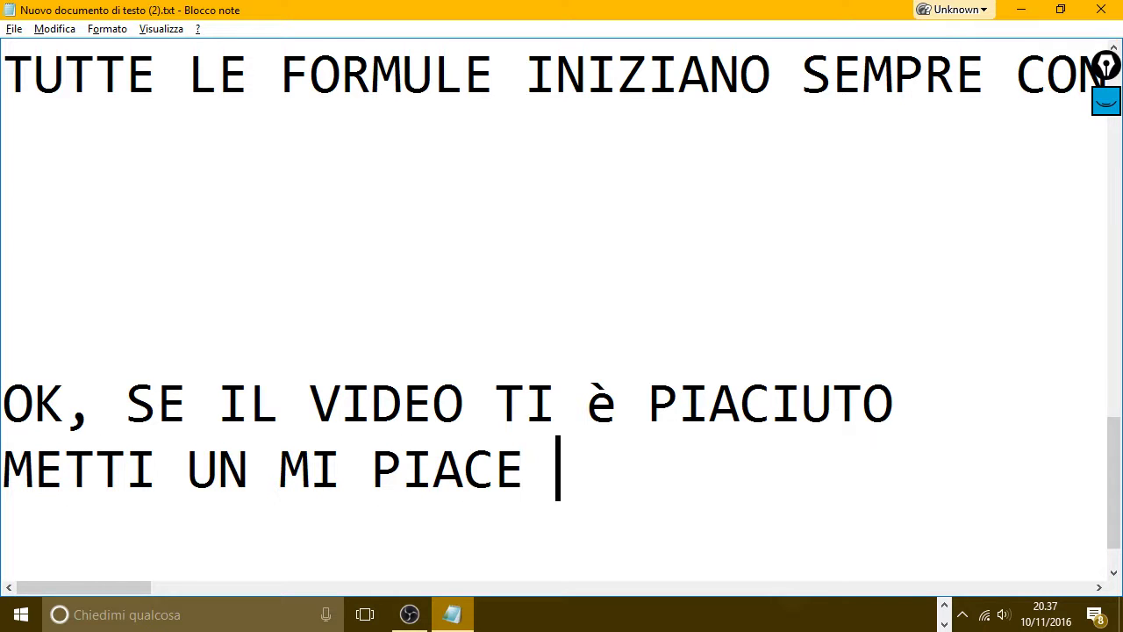
{"action": "type", "text": "E CONDIVI"}
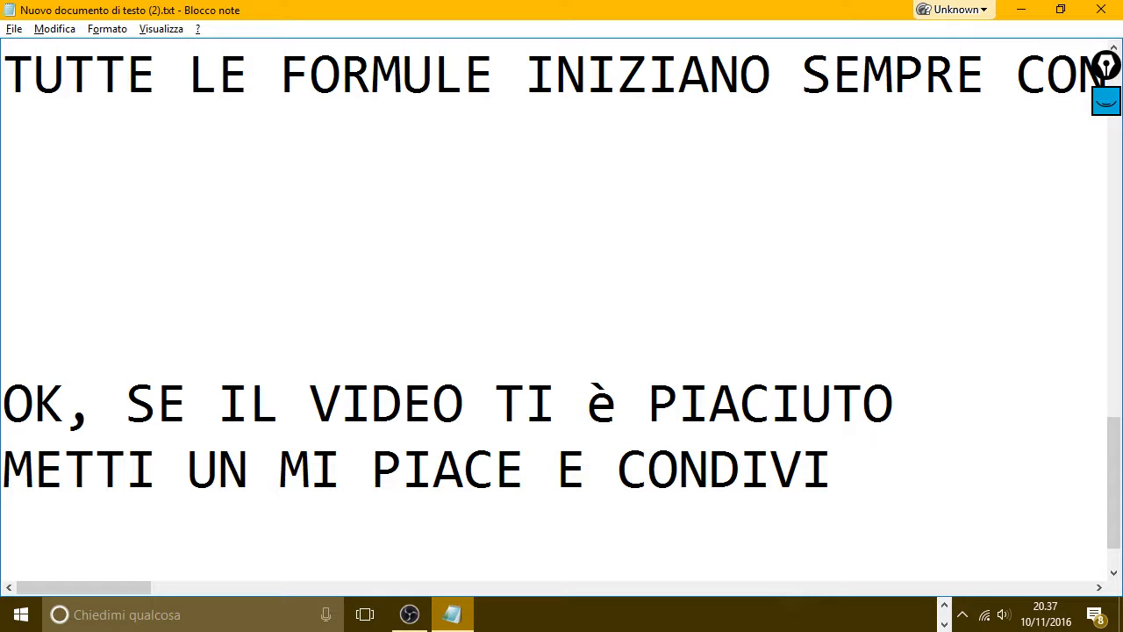
{"action": "type", "text": "DI."}
Add the request to subscribe to the channel for new-video e-mails.
{"action": "type", "text": "SE "}
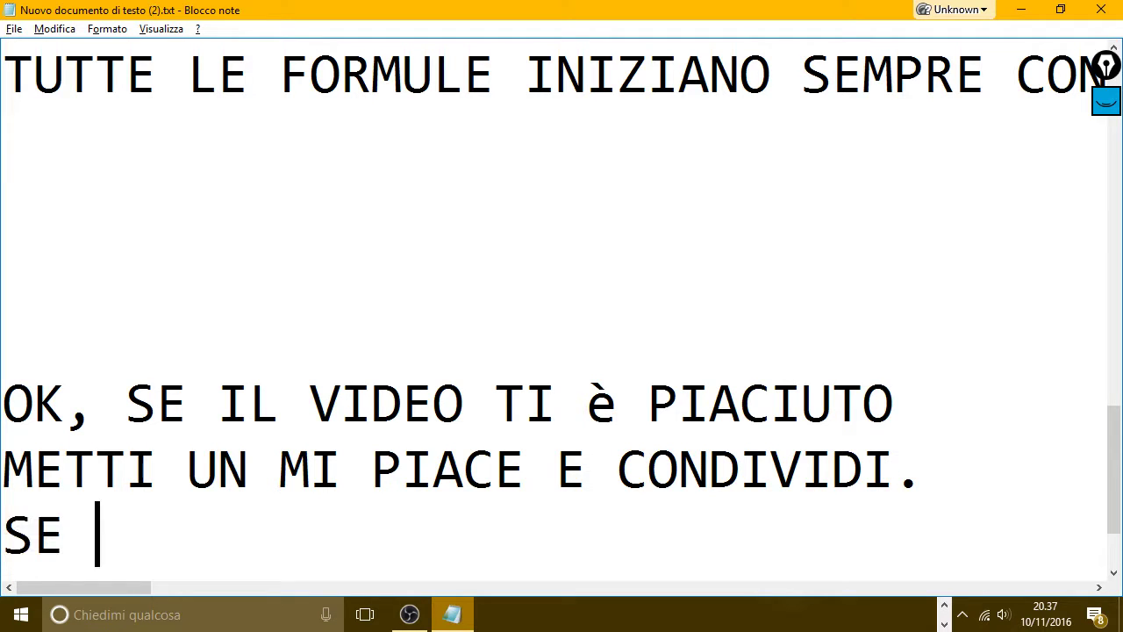
{"action": "type", "text": "TI ISCRIVI "}
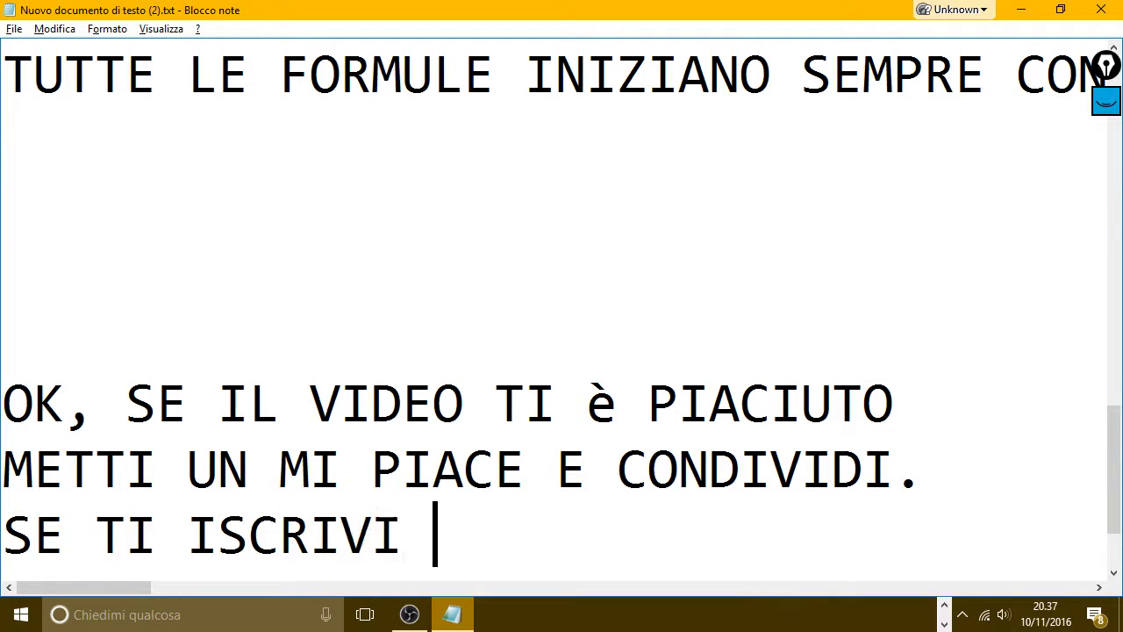
{"action": "type", "text": "AL COA"}
{"action": "key", "text": "BackSpace"}
{"action": "key", "text": "BackSpace"}
{"action": "type", "text": "A"}
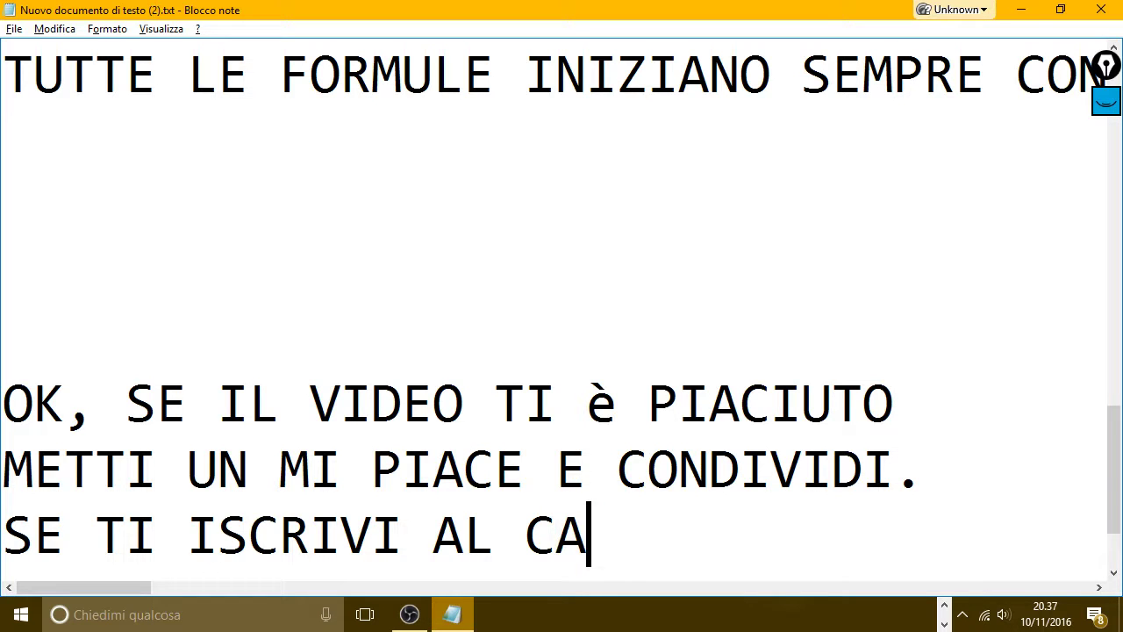
{"action": "type", "text": "NALE MI FAR"}
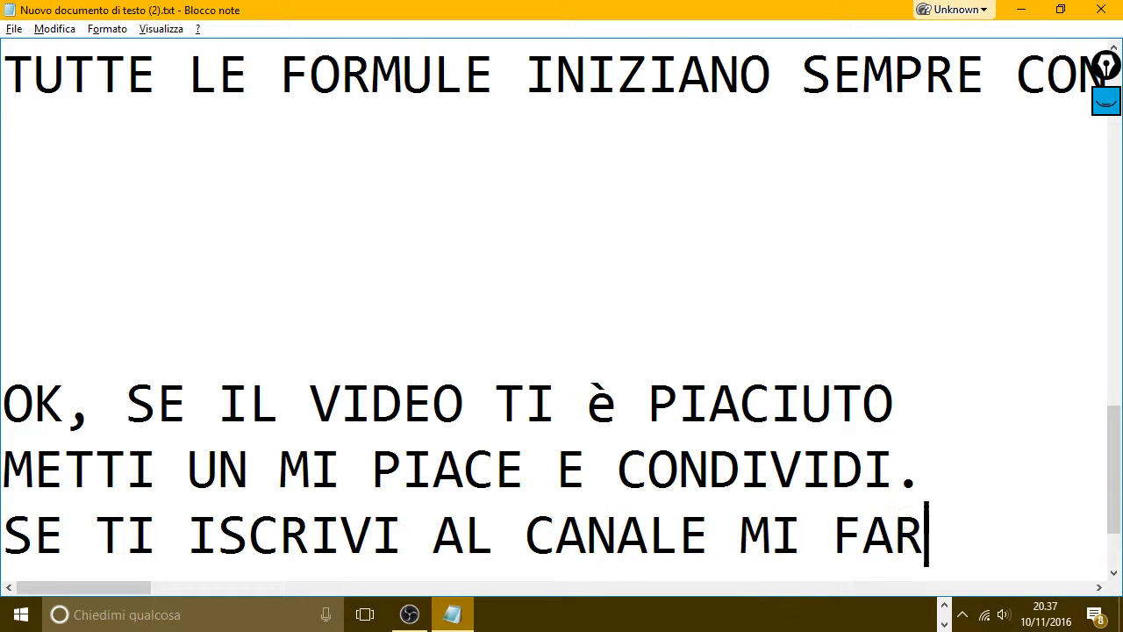
{"action": "type", "text": "EB"}
{"action": "type", "text": "PIACE"}
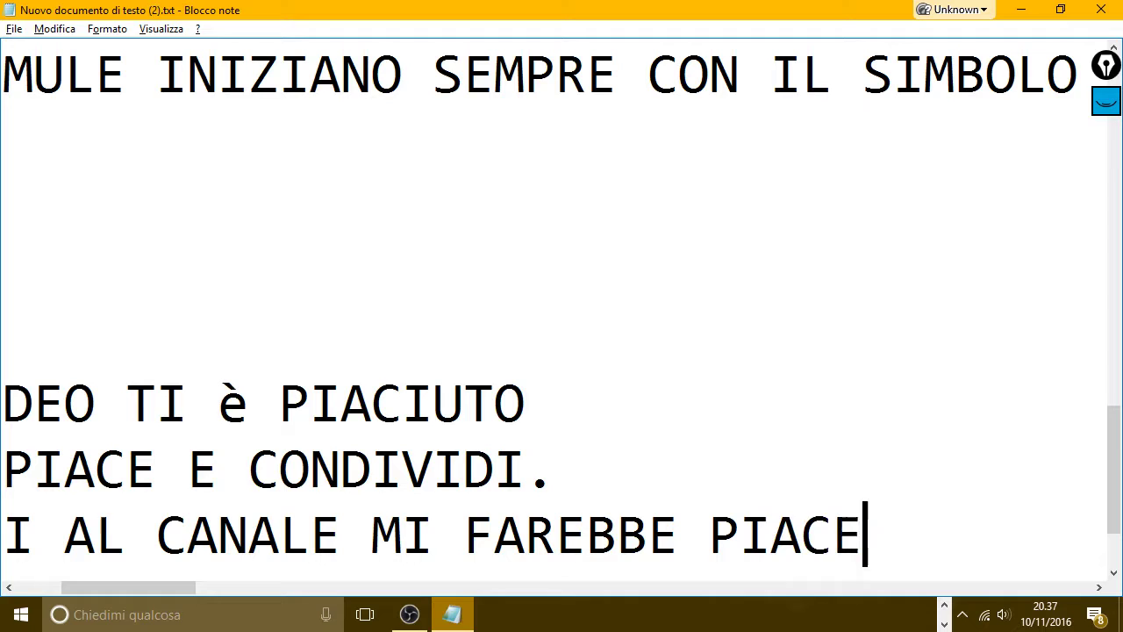
{"action": "type", "text": "RE"}
{"action": "type", "text": " E IN"}
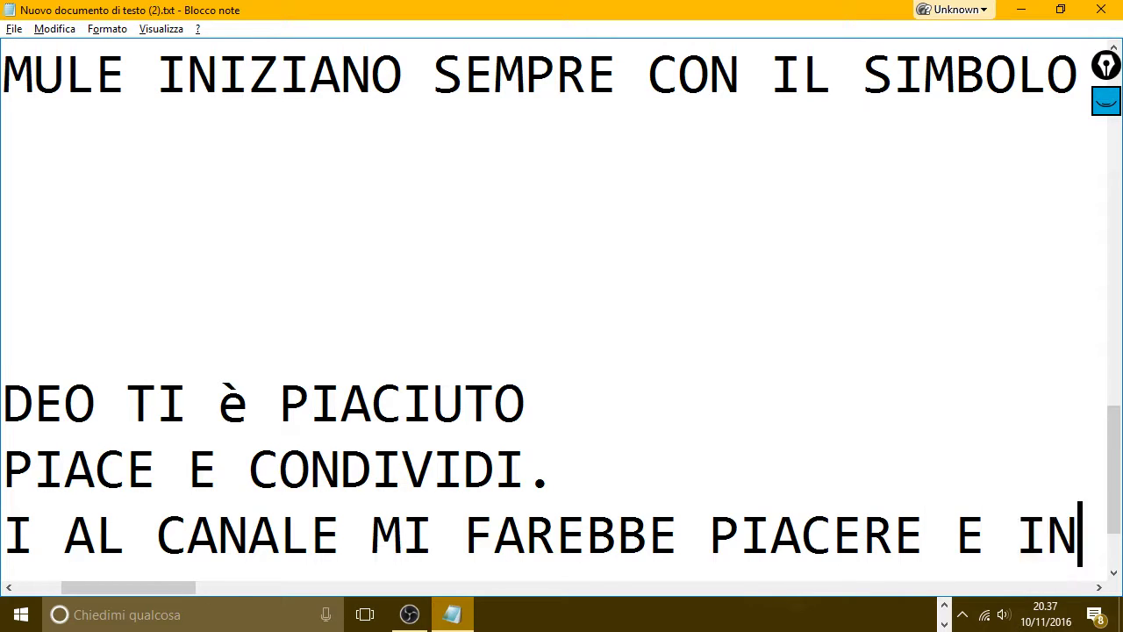
{"action": "type", "text": "OLTRE TI AR"}
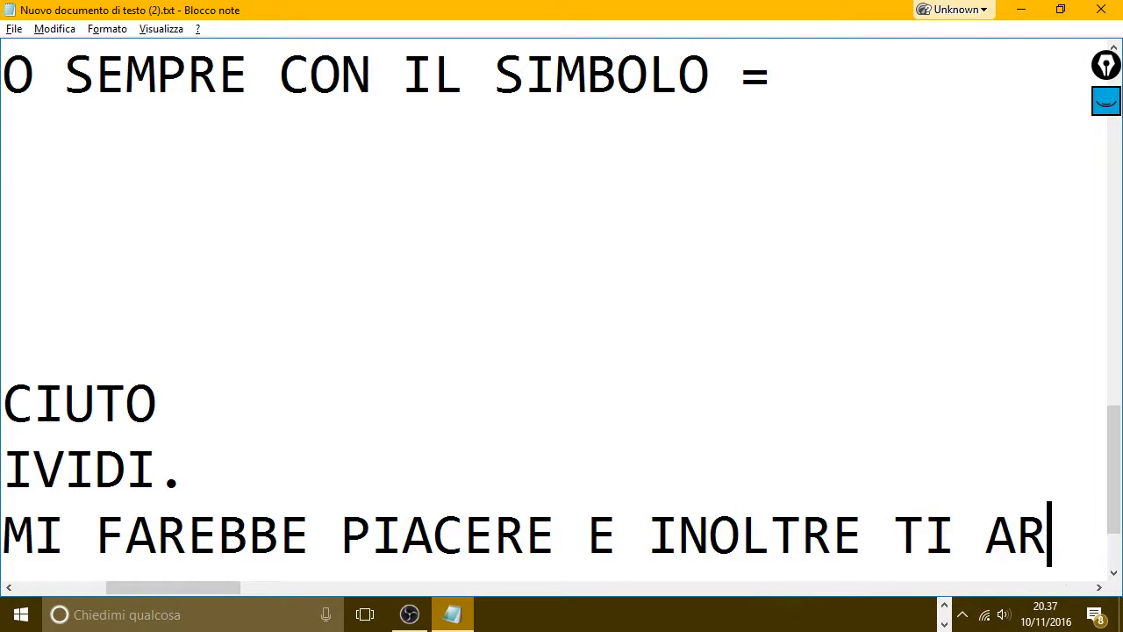
{"action": "type", "text": "RIVANO "}
{"action": "type", "text": "E E"}
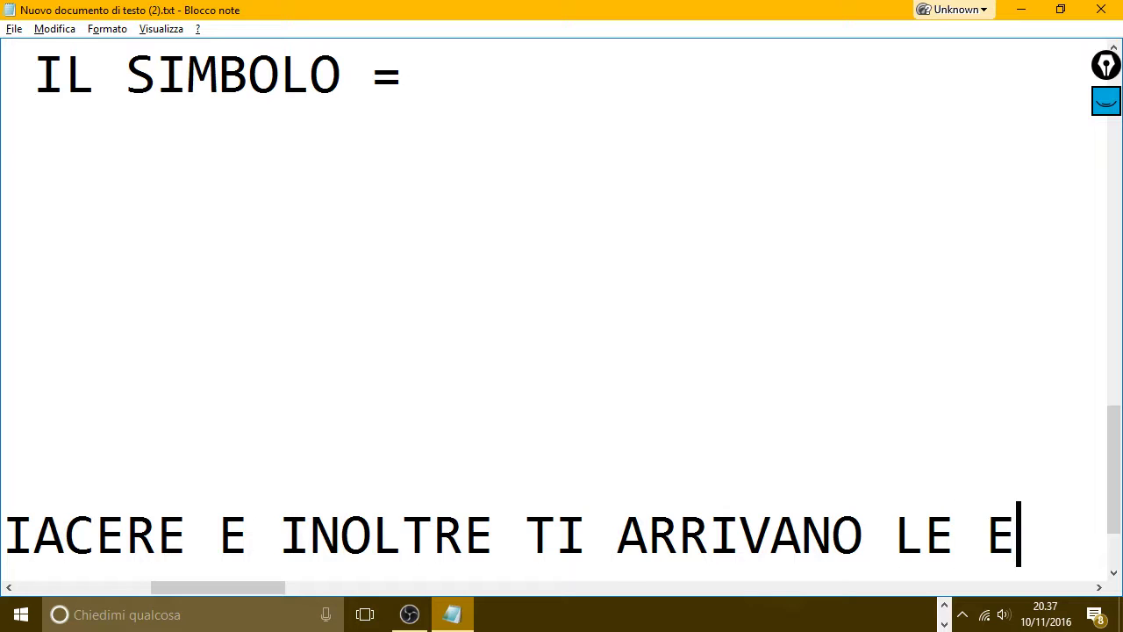
{"action": "type", "text": "MAI"}
{"action": "type", "text": " QU"}
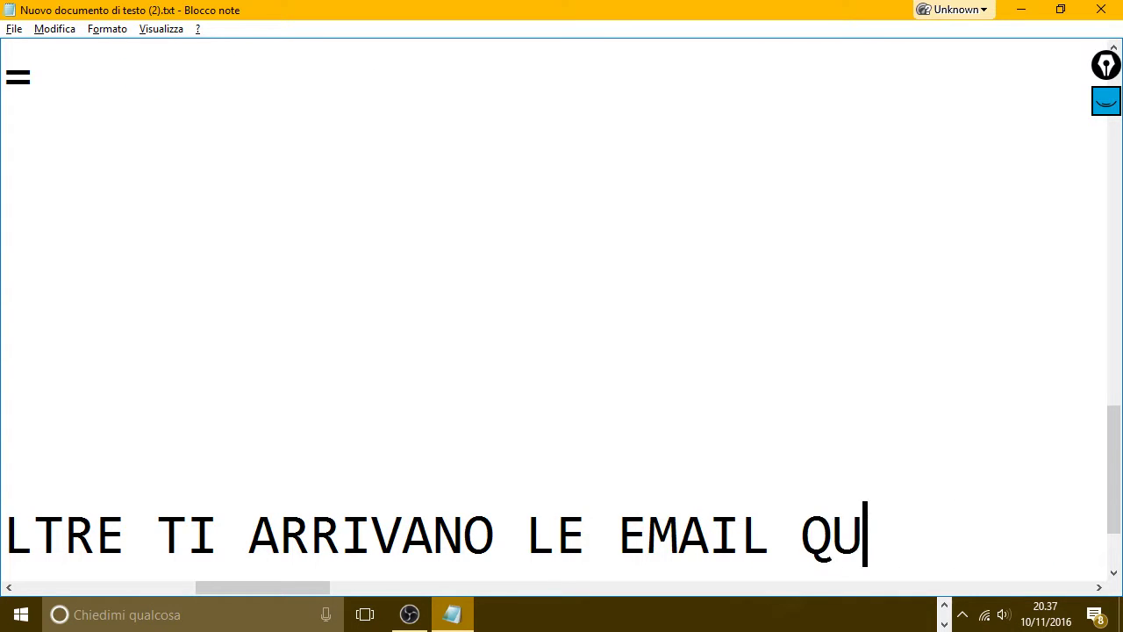
{"action": "type", "text": "ANDO CARICO "}
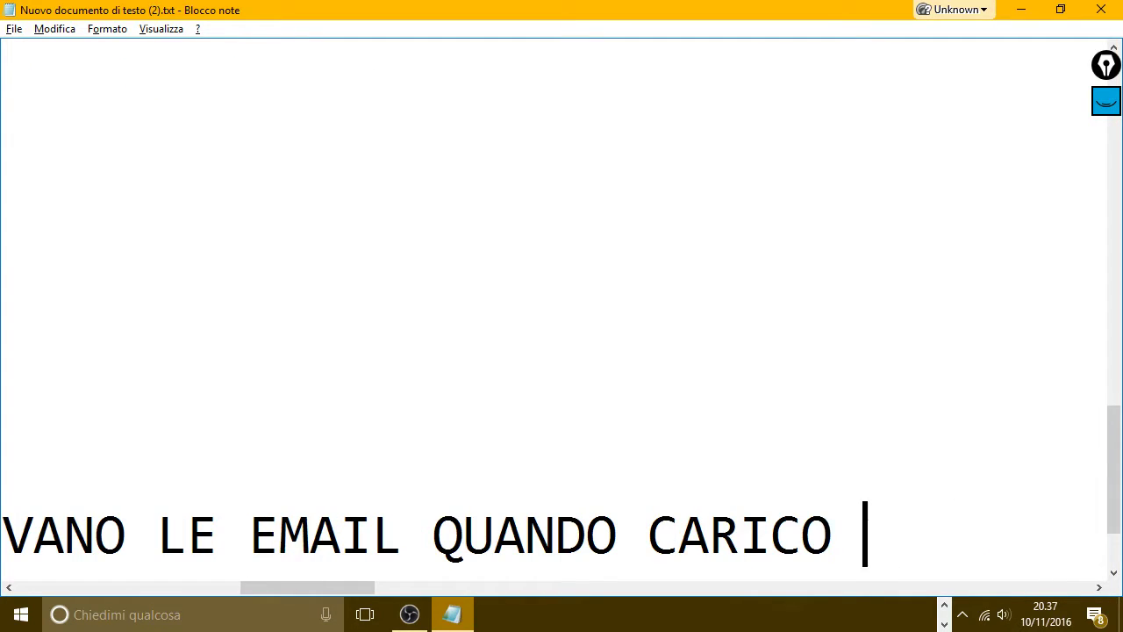
{"action": "type", "text": "UN NUVO"}
{"action": "key", "text": "BackSpace"}
{"action": "key", "text": "BackSpace"}
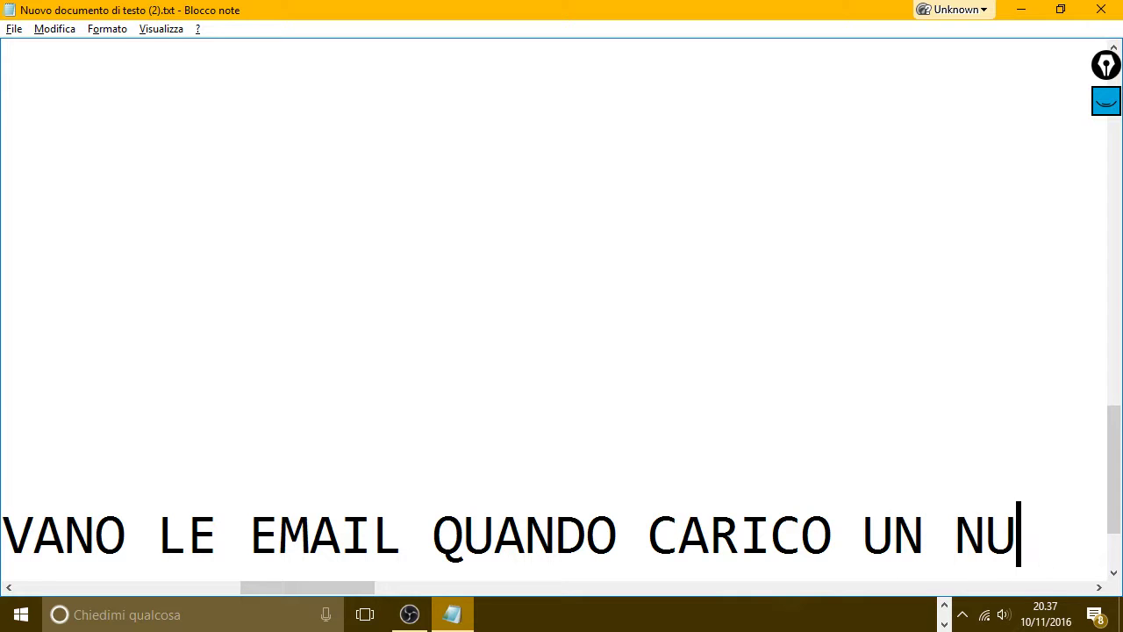
{"action": "type", "text": "OVO VID"}
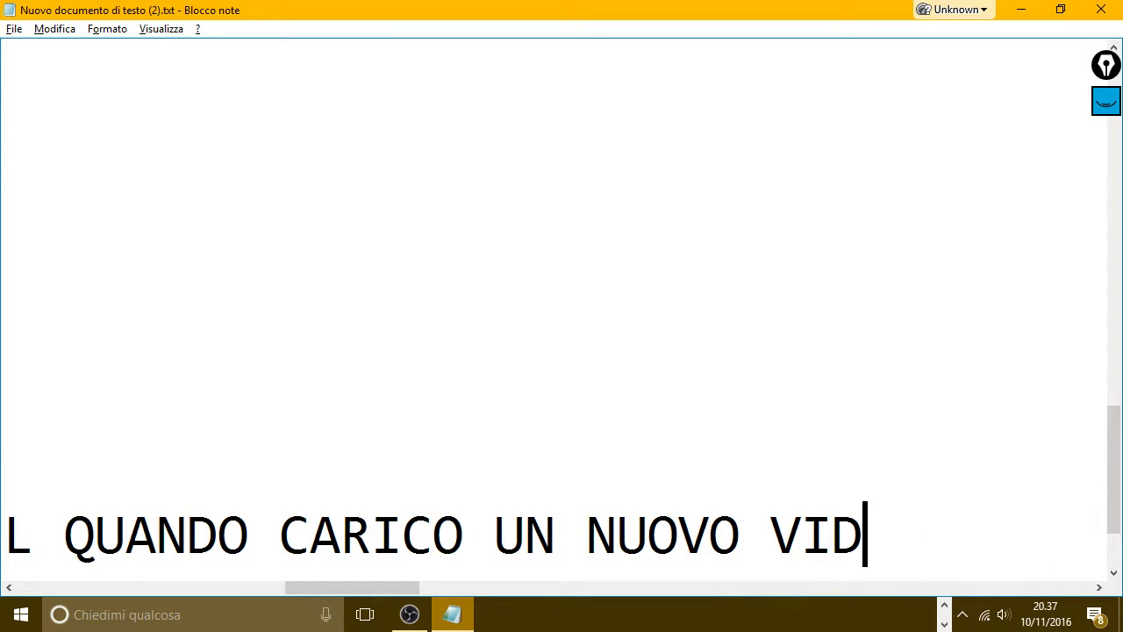
{"action": "type", "text": "EO."}
Add closing thanks 'COME SEMPRE GRAZIE AL PROSSIMO VIDEO' and 'GRAZIEEE', then open the recorder's tray menu.
{"action": "key", "text": "Return"}
{"action": "type", "text": "CO"}
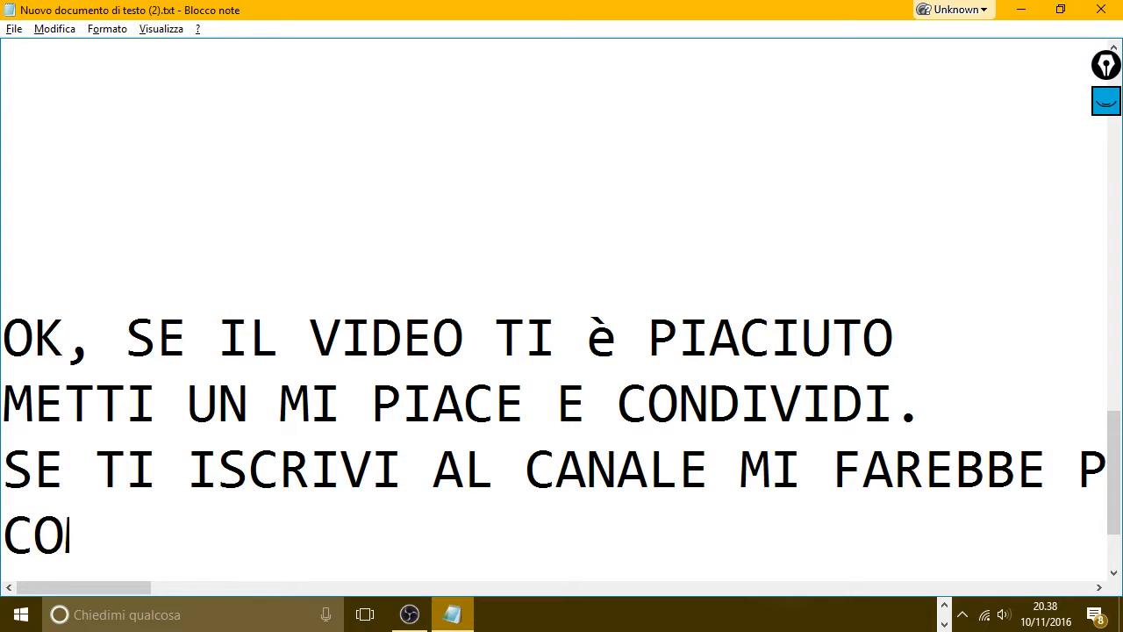
{"action": "type", "text": "ME SEMPRE GRA"}
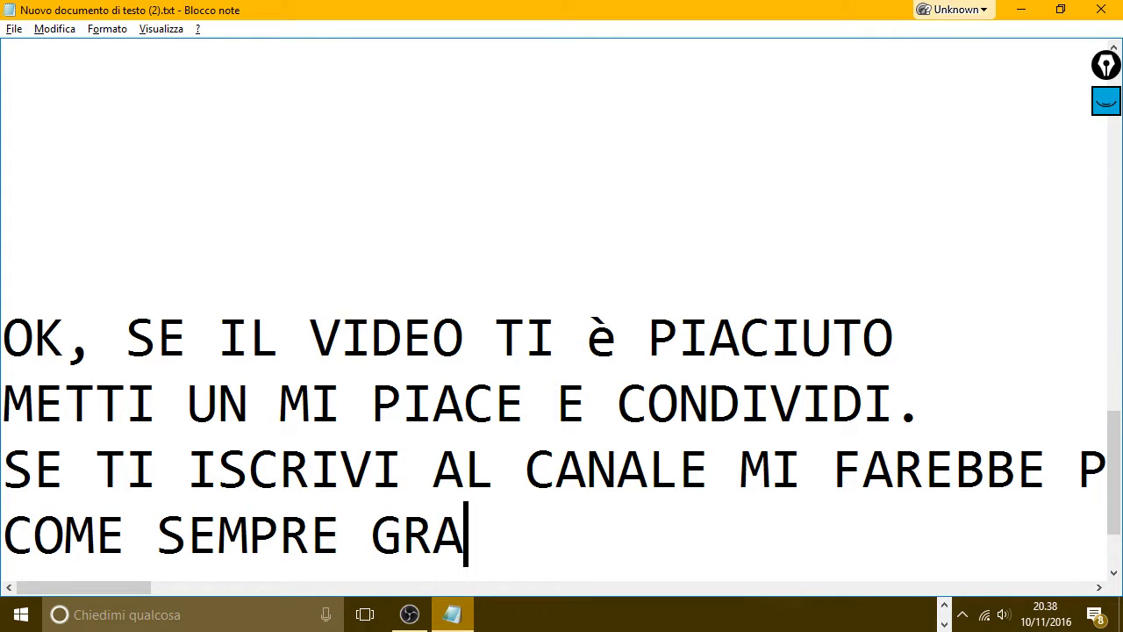
{"action": "type", "text": "ZIE EAL "}
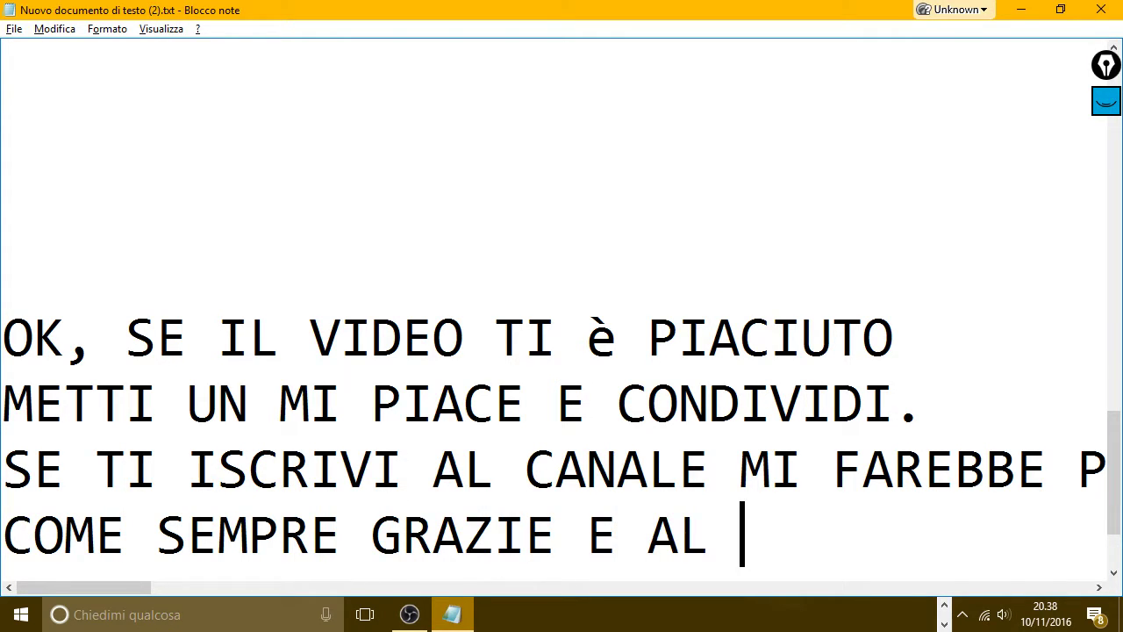
{"action": "type", "text": "PROSSIMO "}
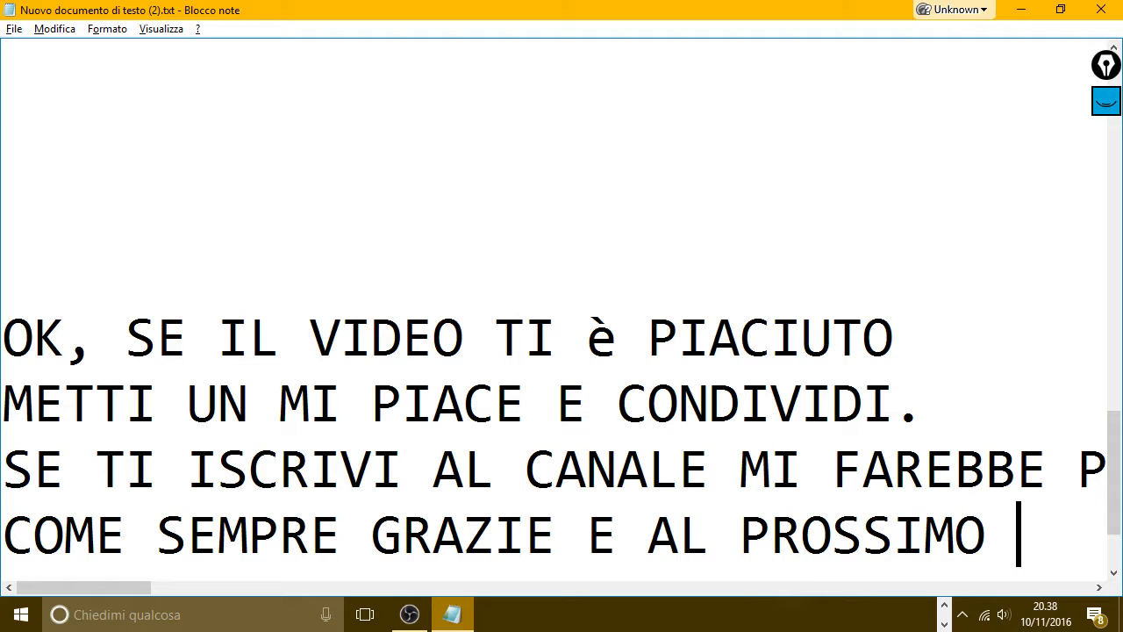
{"action": "type", "text": "VIDEO."}
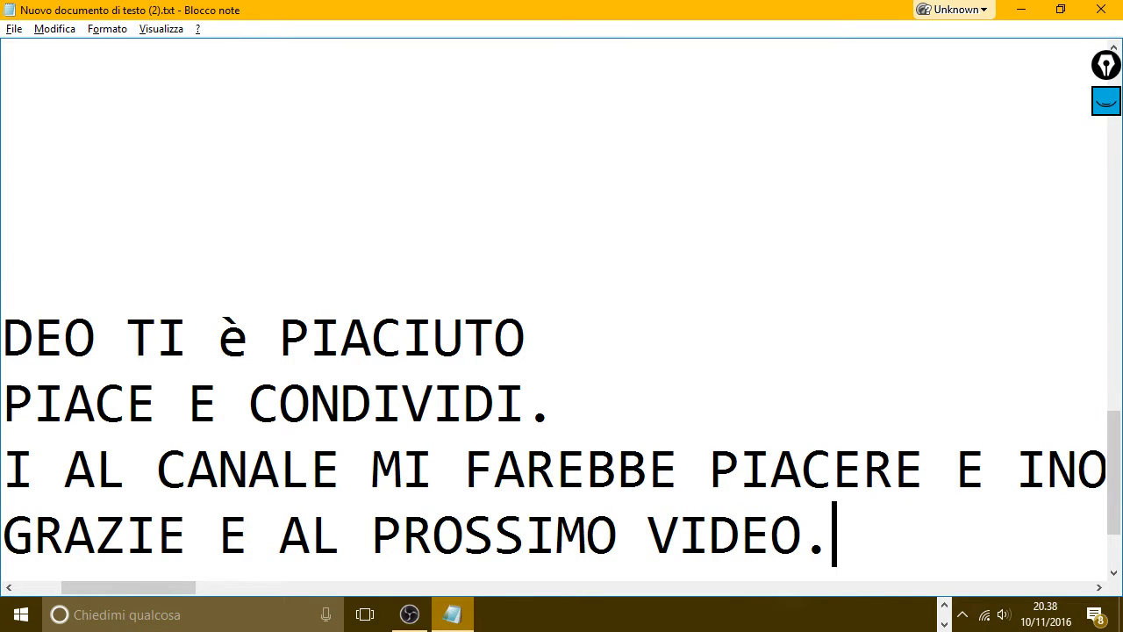
{"action": "key", "text": "Return"}
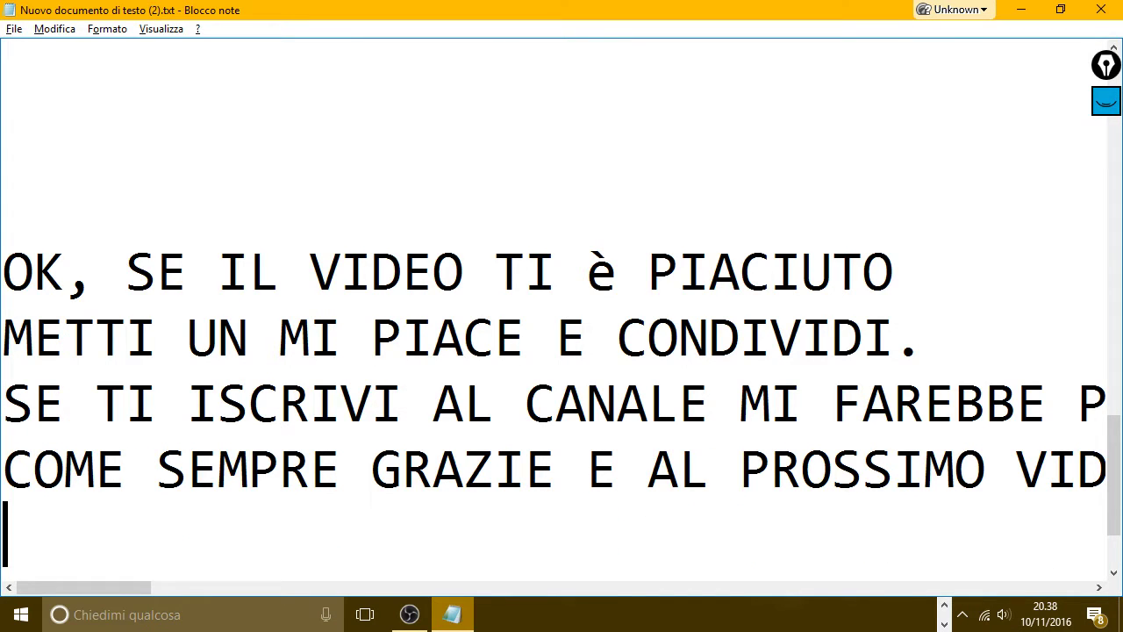
{"action": "type", "text": "GRAZ"}
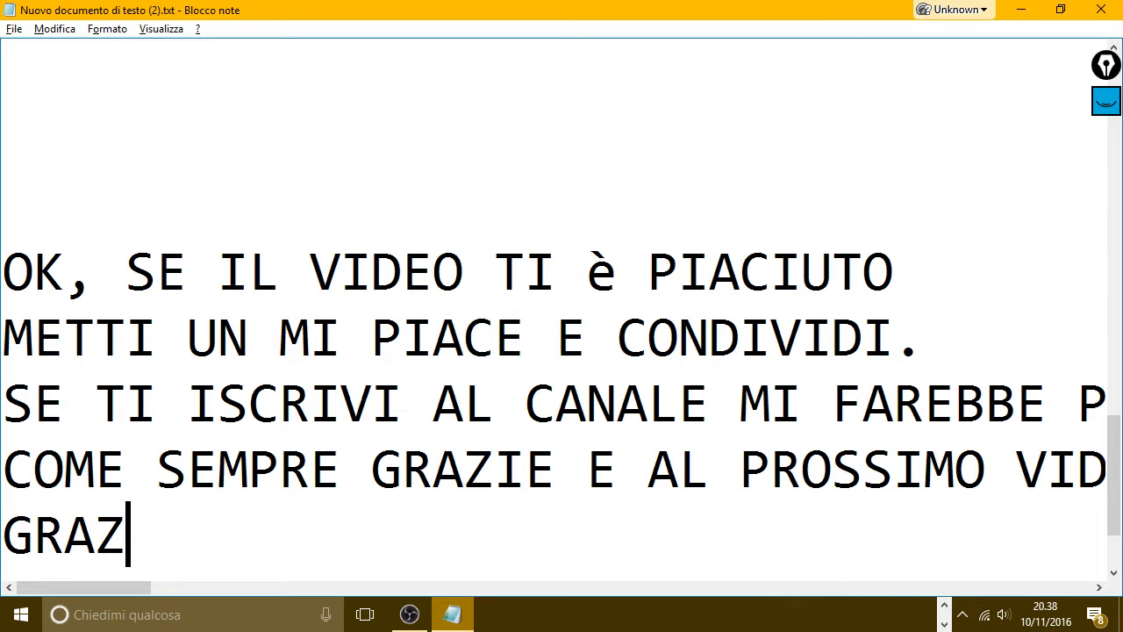
{"action": "type", "text": "IEEEEEEEEEEEEEEEEEEE"}
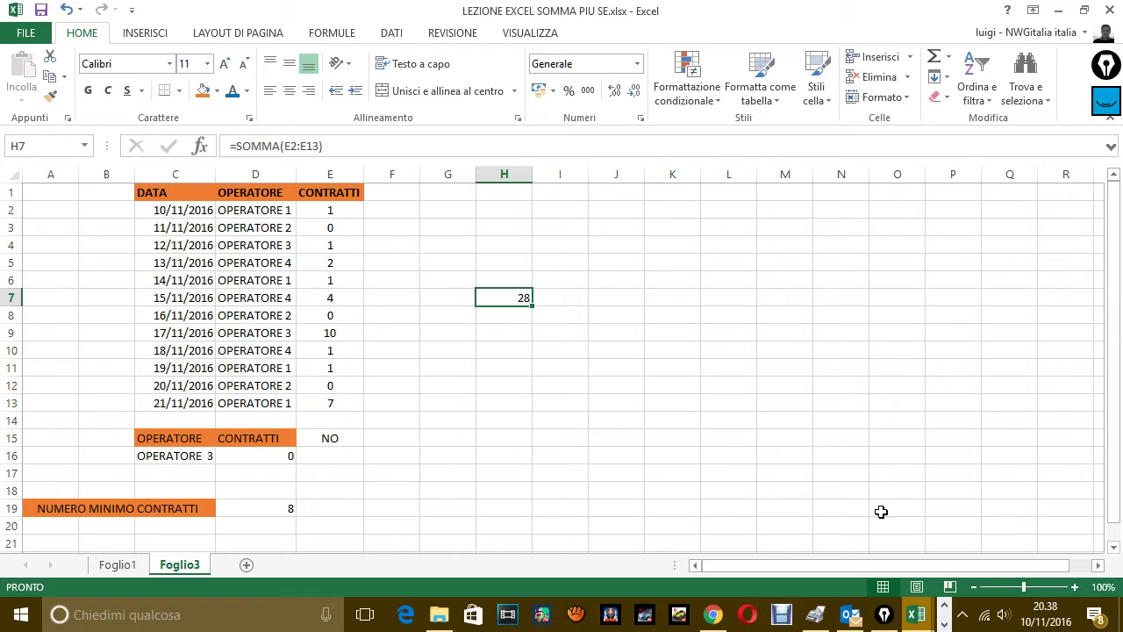
{"action": "left_click", "coordinate": [962, 614]}
{"action": "right_click", "coordinate": [1016, 579]}
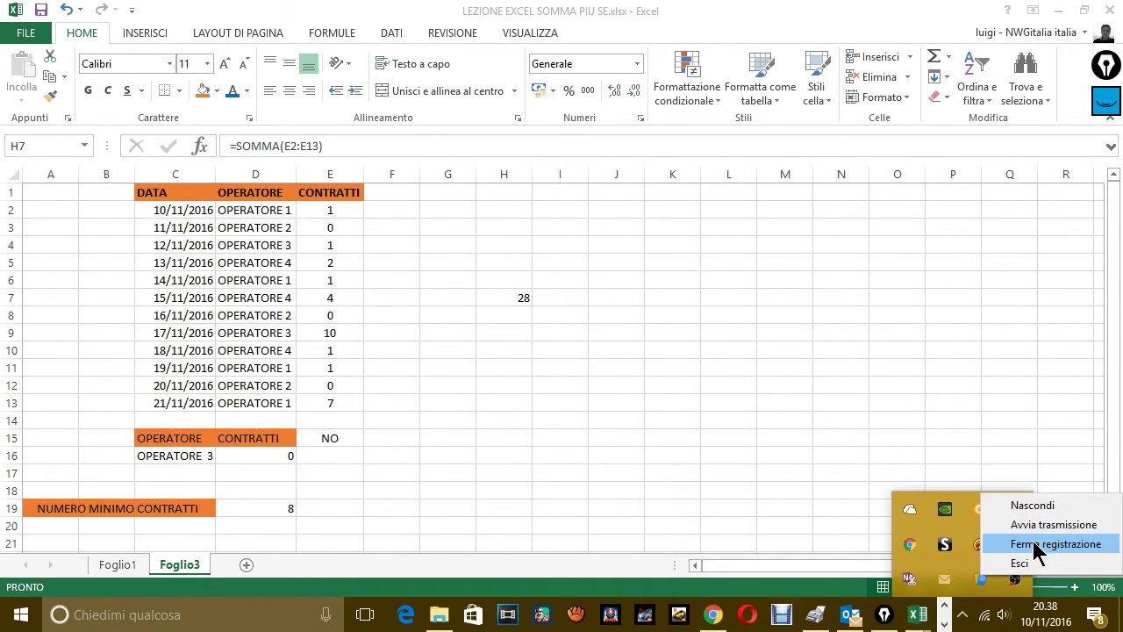